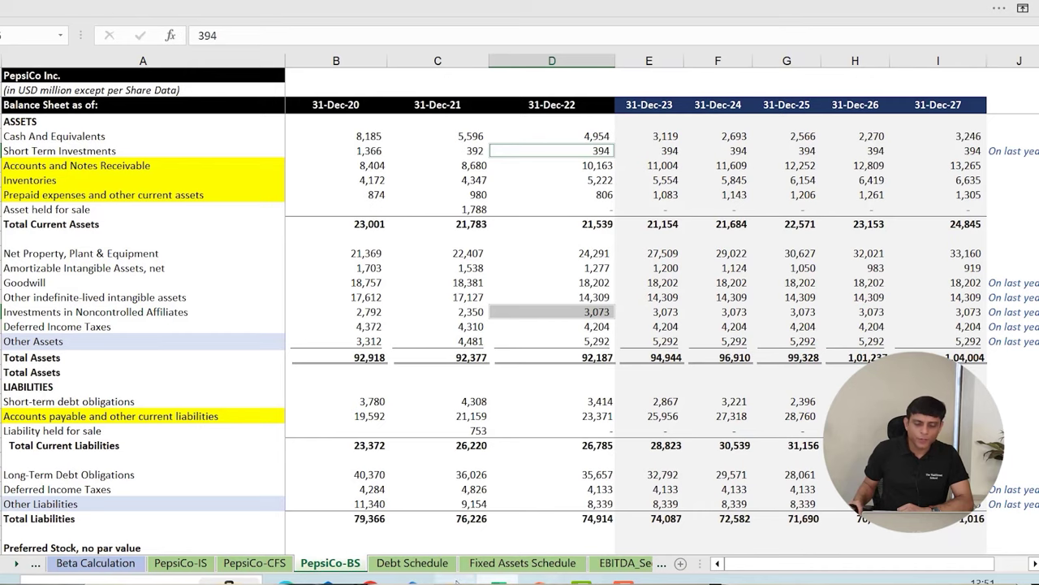
Review the debt balances and repayments on the Debt Schedule sheet
left_click(439, 564)
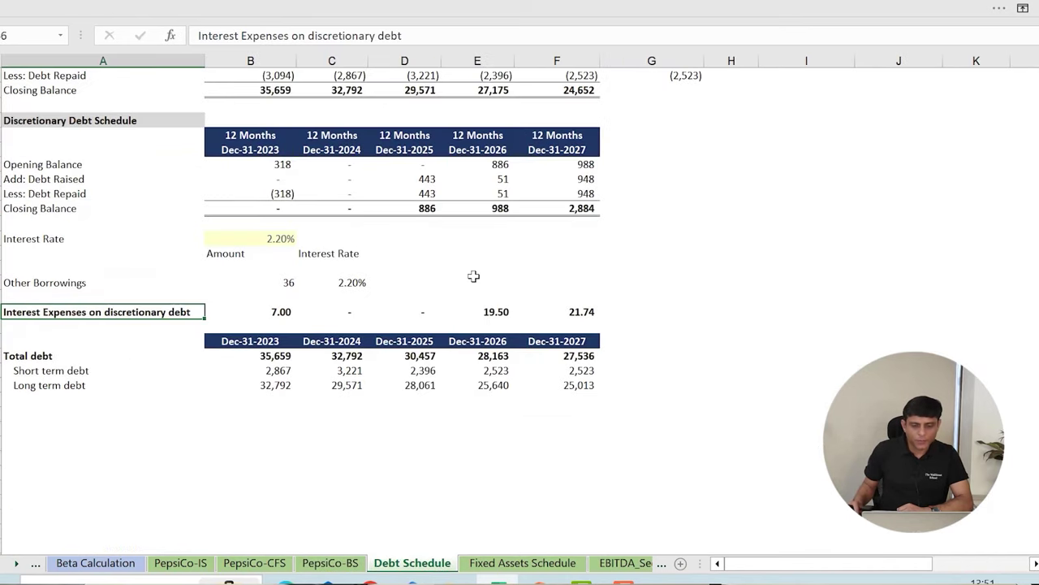
scroll(474, 276, "up", 8)
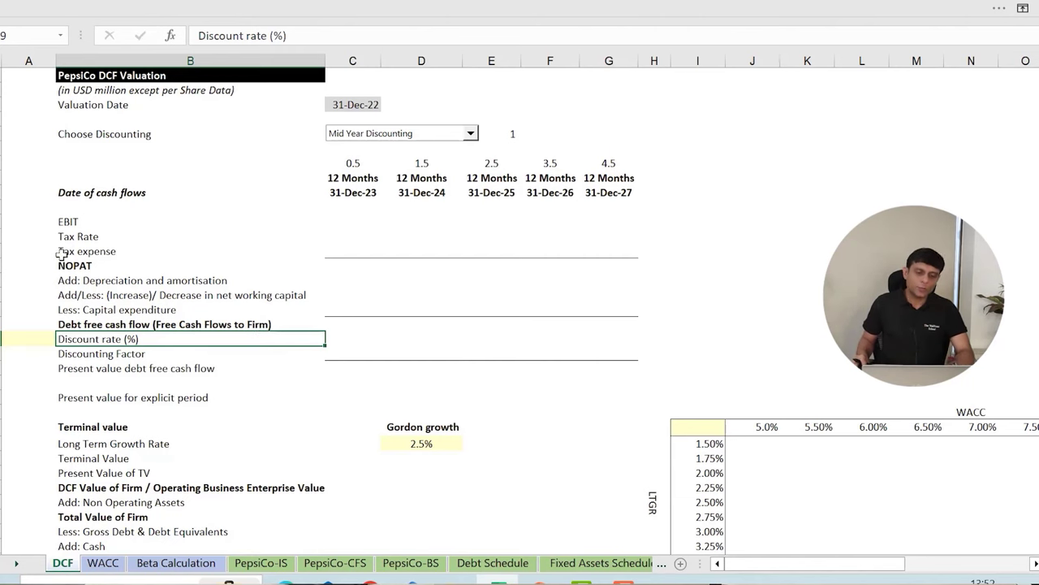
Examine the valuation date and the row of cash flow dates from 31-Dec-23 to 31-Dec-27 on the DCF sheet
left_click(82, 221)
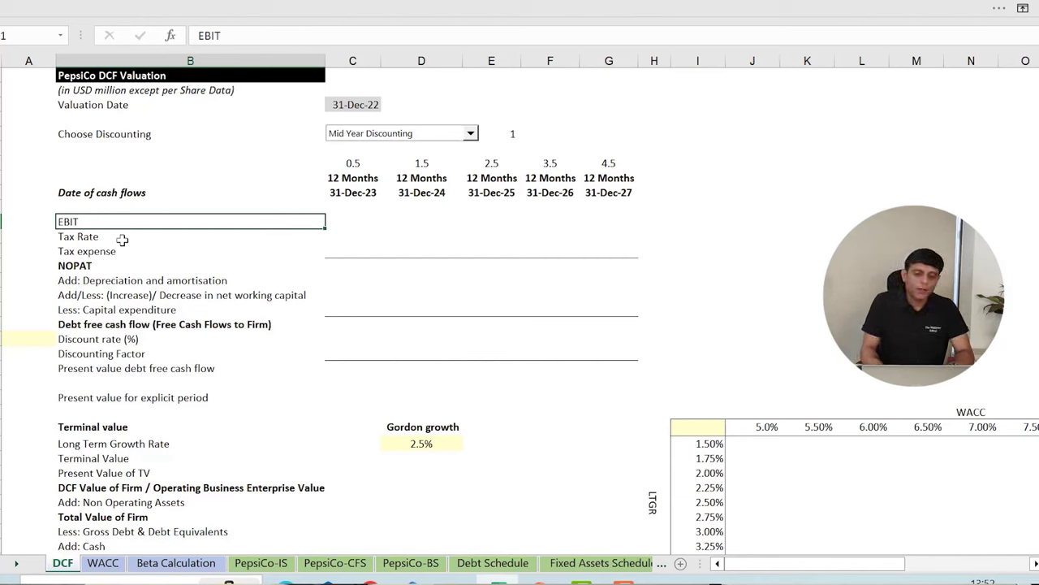
key("Right")
key("Up")
key("Up")
key("Up")
key("Up")
key("Up")
key("Up")
key("Up")
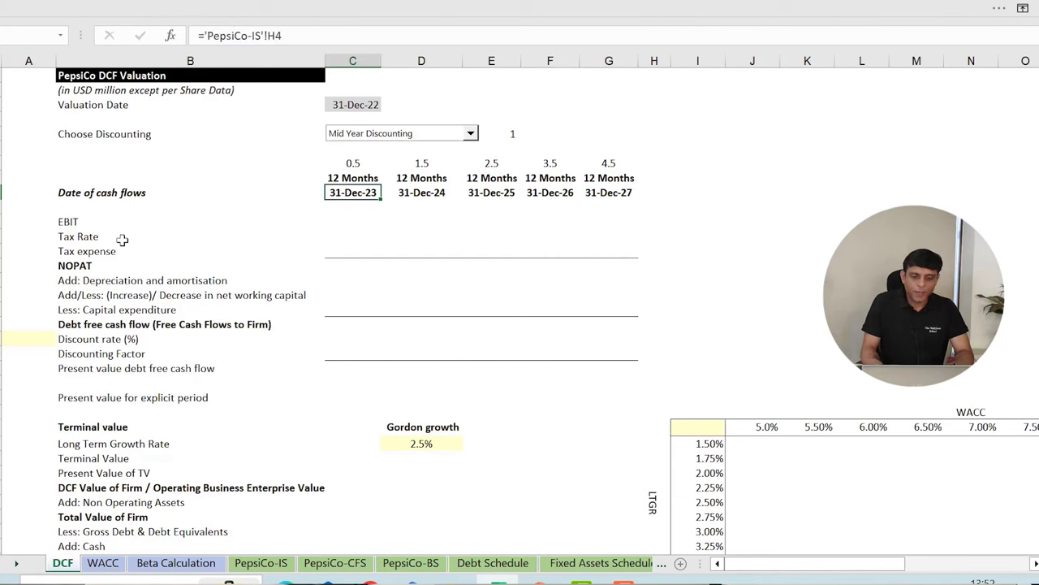
key("Up")
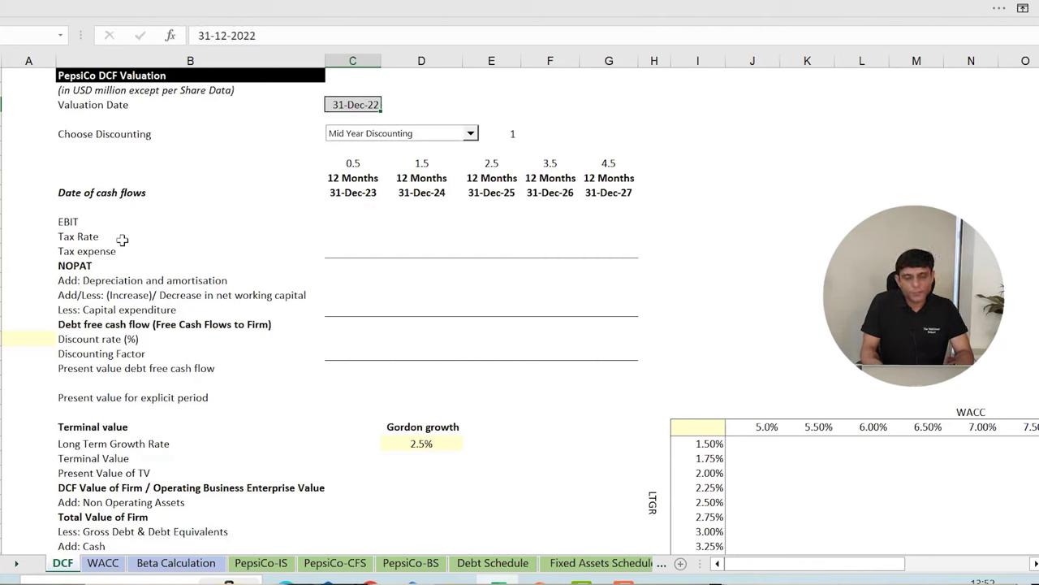
key("Down")
key("Down")
key("Down")
key("Down")
key("Down")
key("Down")
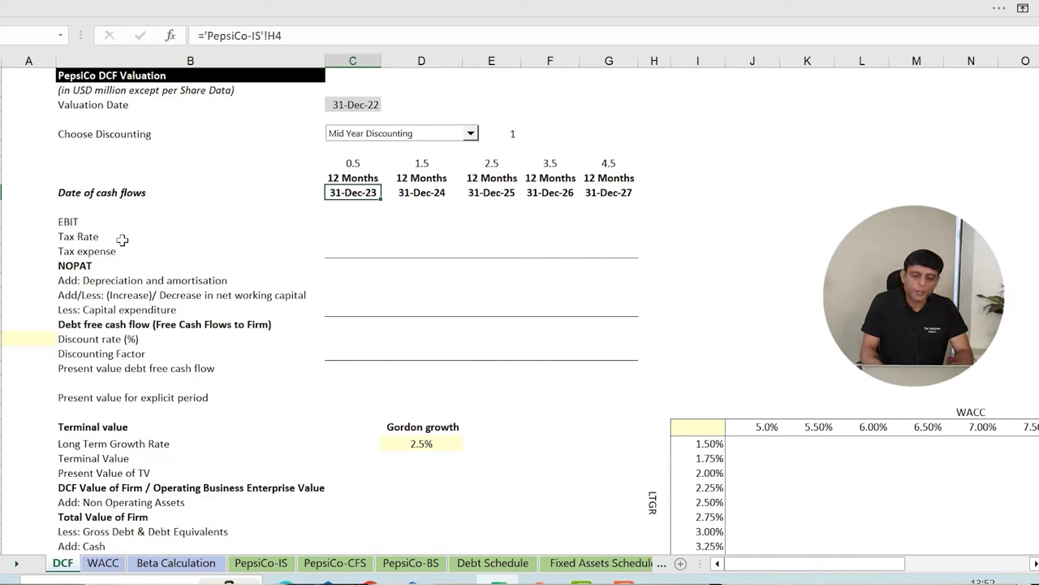
key("shift+Right")
key("shift+Right")
key("shift+Right")
key("shift+Right")
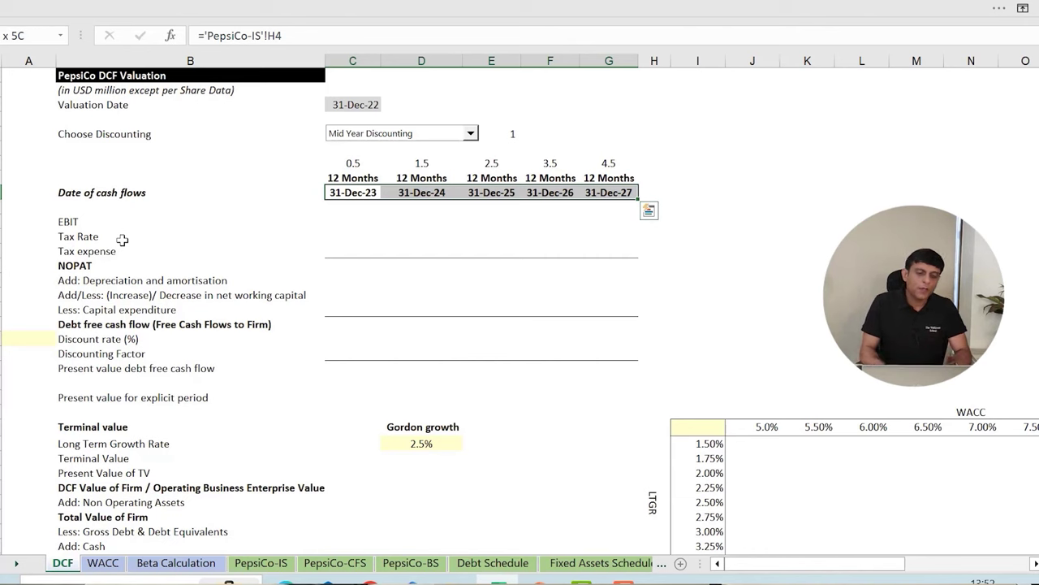
Link the 31-Dec-23 EBIT cell on the DCF sheet to EBIT-Normalised for 31-Dec-23 (H8) on the PepsiCo-IS sheet
key("Down")
key("Down")
key("Left")
key("Left")
key("Right")
key("Right")
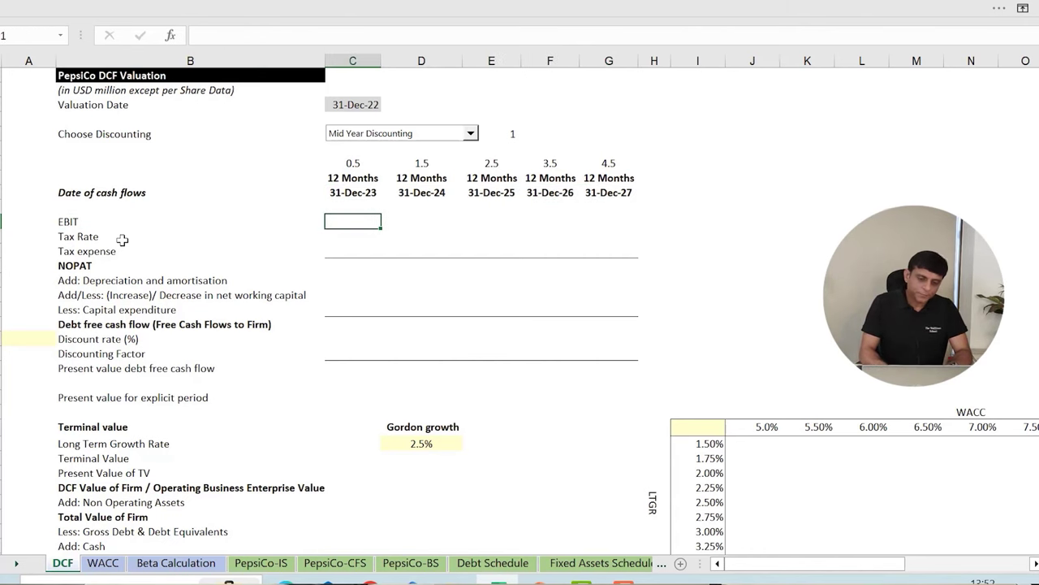
type("=")
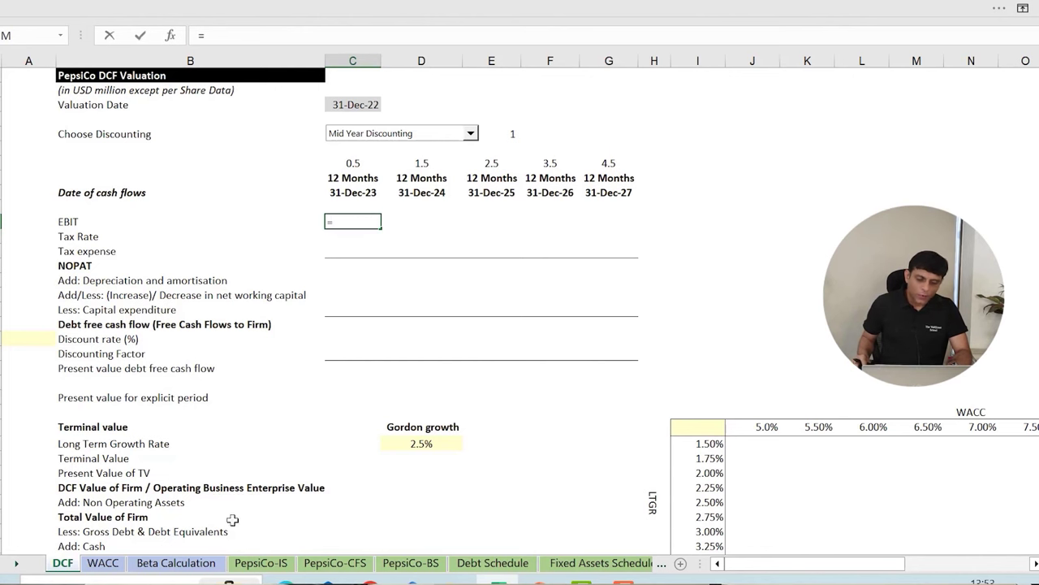
left_click(262, 562)
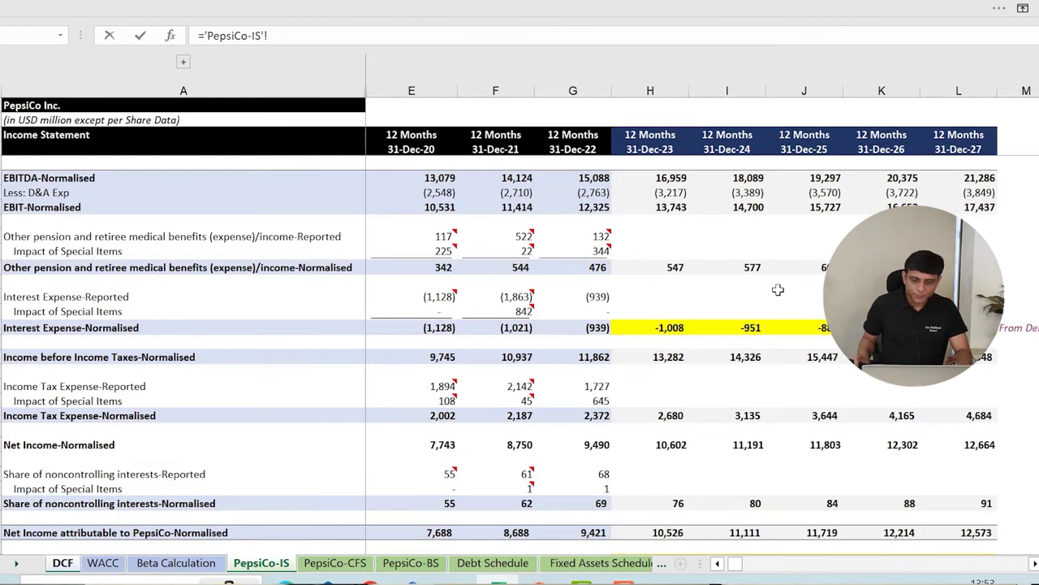
left_click(648, 207)
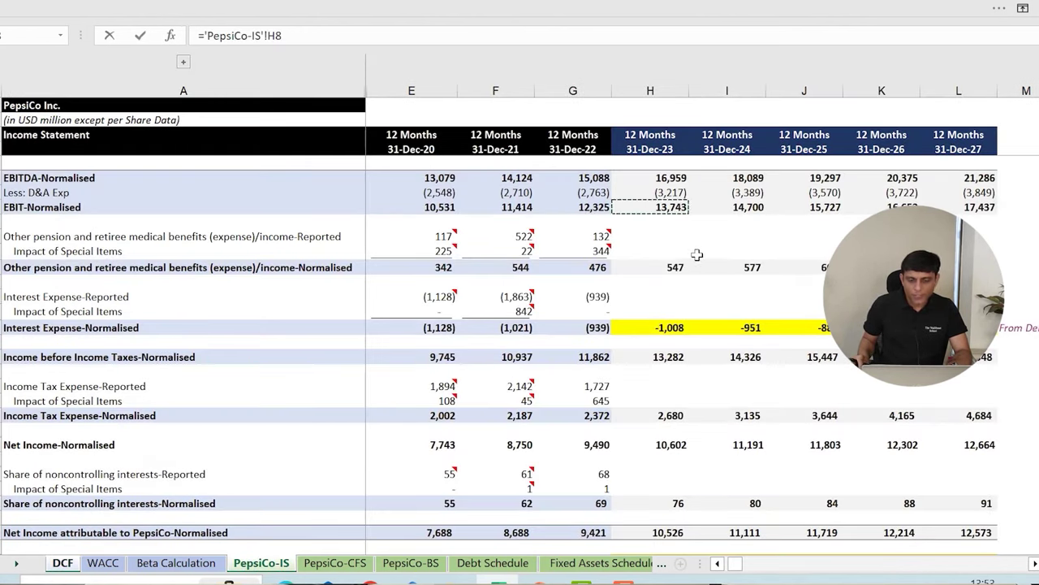
key("Return")
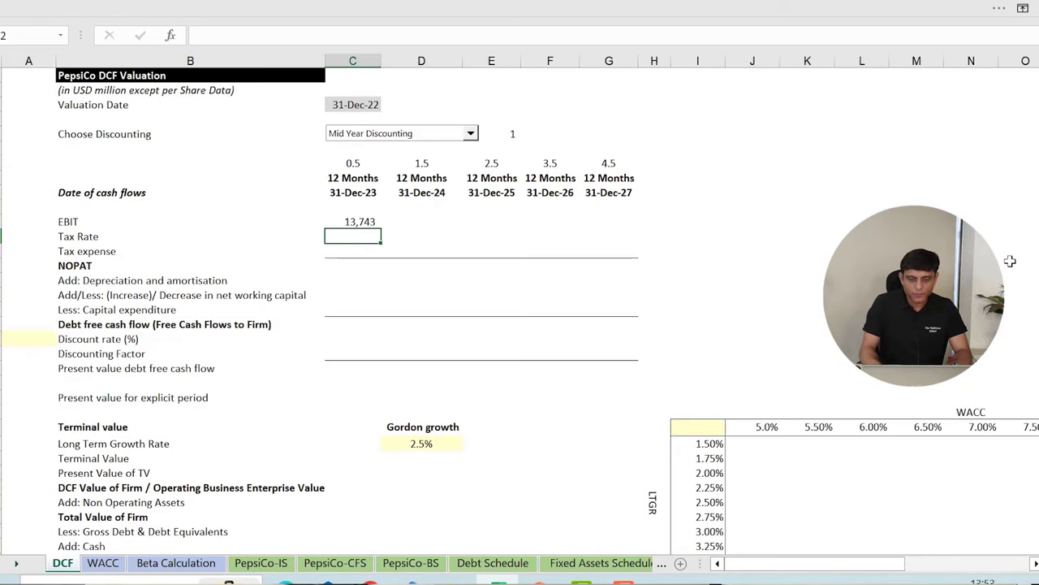
Fill the EBIT formula across the remaining forecast years through 31-Dec-27
key("Up")
key("shift+Right")
key("shift+Right")
key("shift+Right")
key("shift+Right")
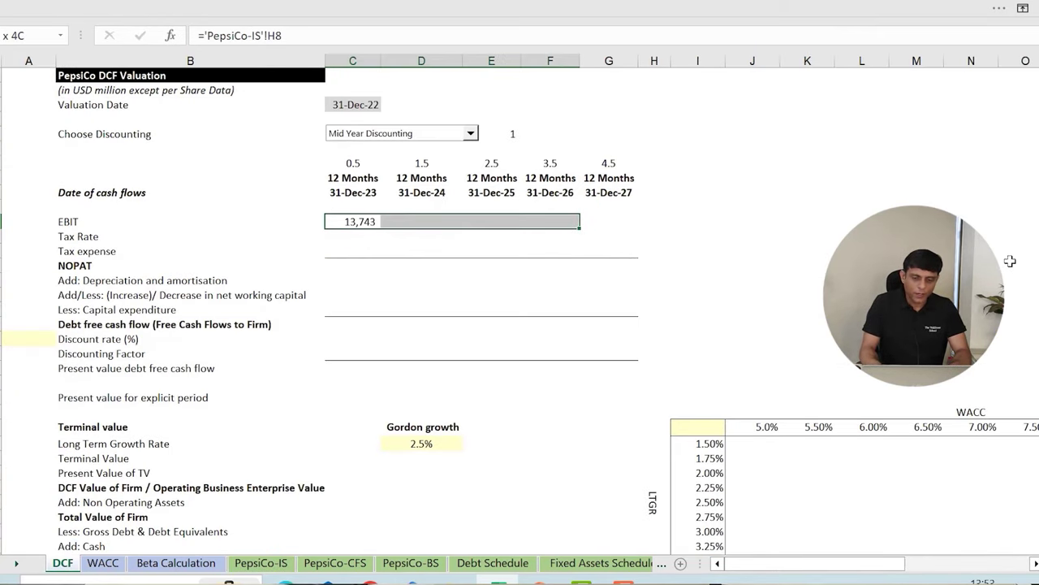
key("ctrl+r")
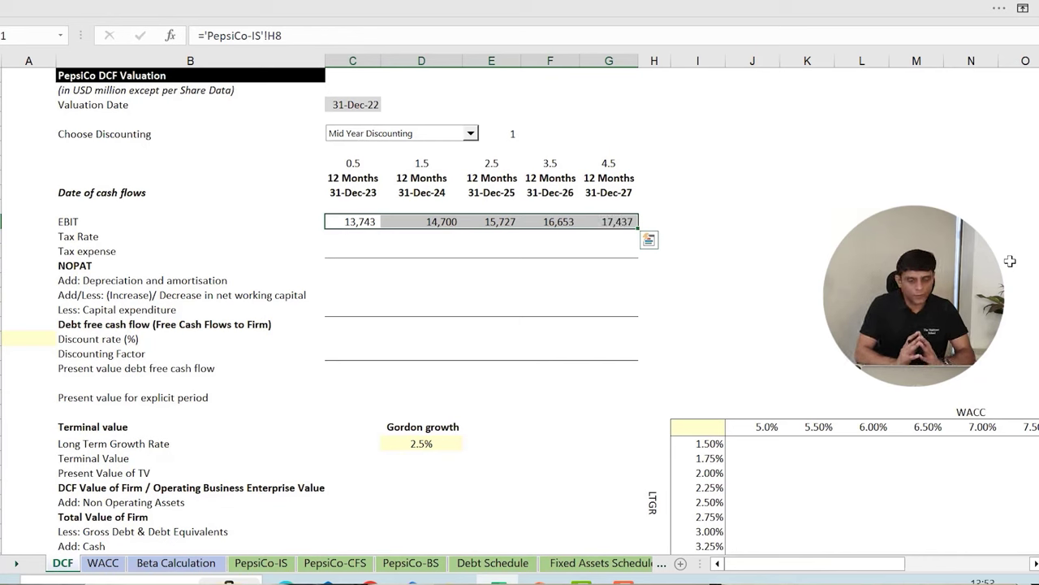
Link the 31-Dec-23 Tax Rate cell on the DCF sheet to Tax Rate-Normalised for 31-Dec-23 (H46) on the PepsiCo-IS sheet
key("Down")
key("Left")
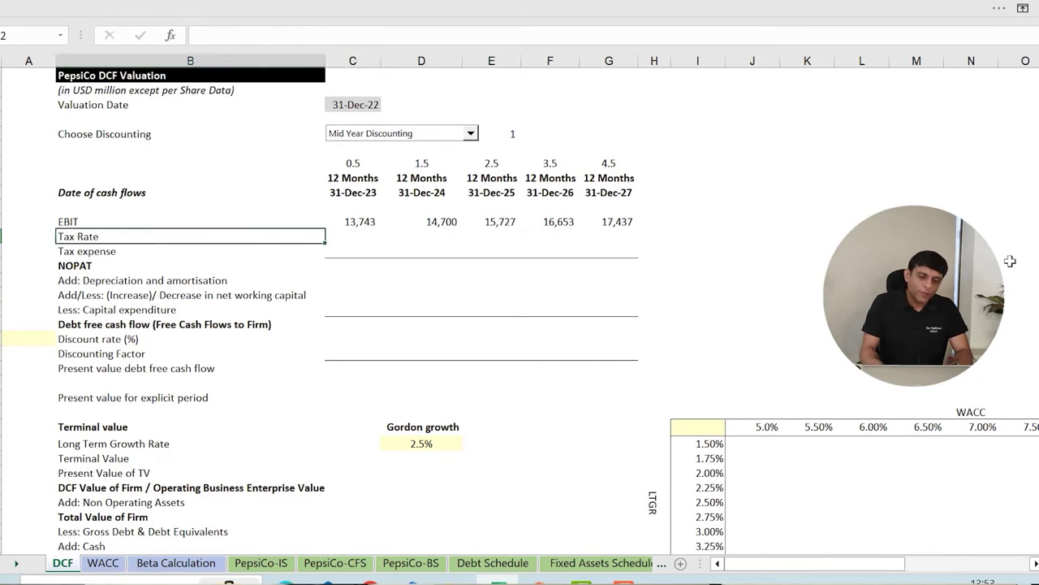
key("Left")
key("Right")
key("Right")
key("Home")
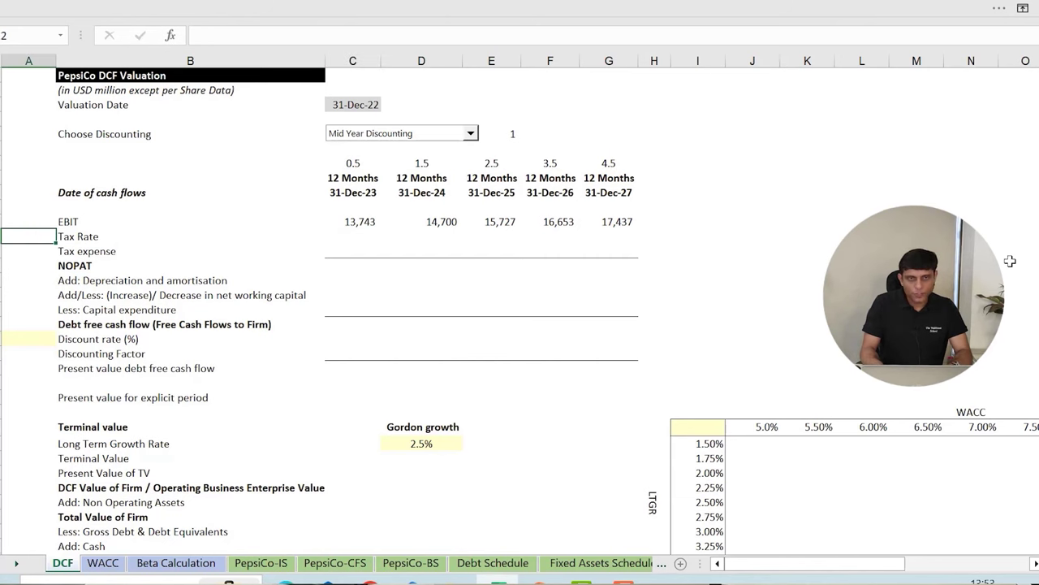
key("Right")
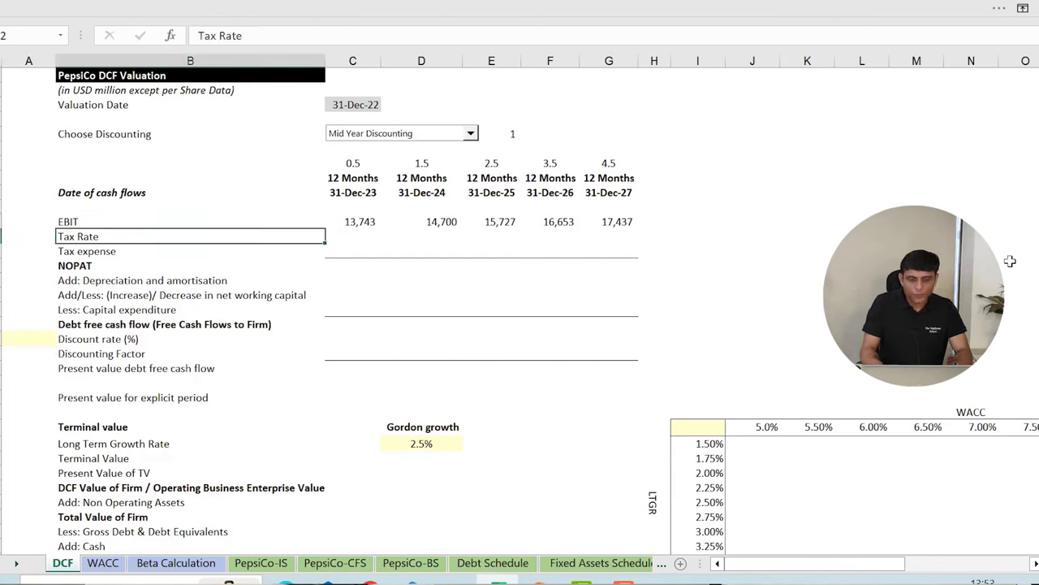
key("Right")
type("=")
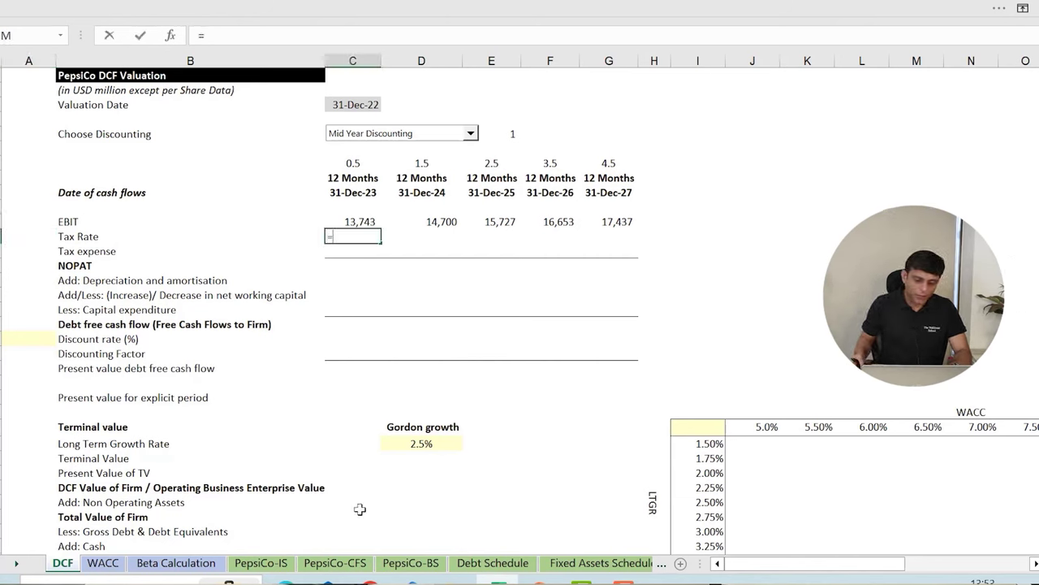
left_click(261, 563)
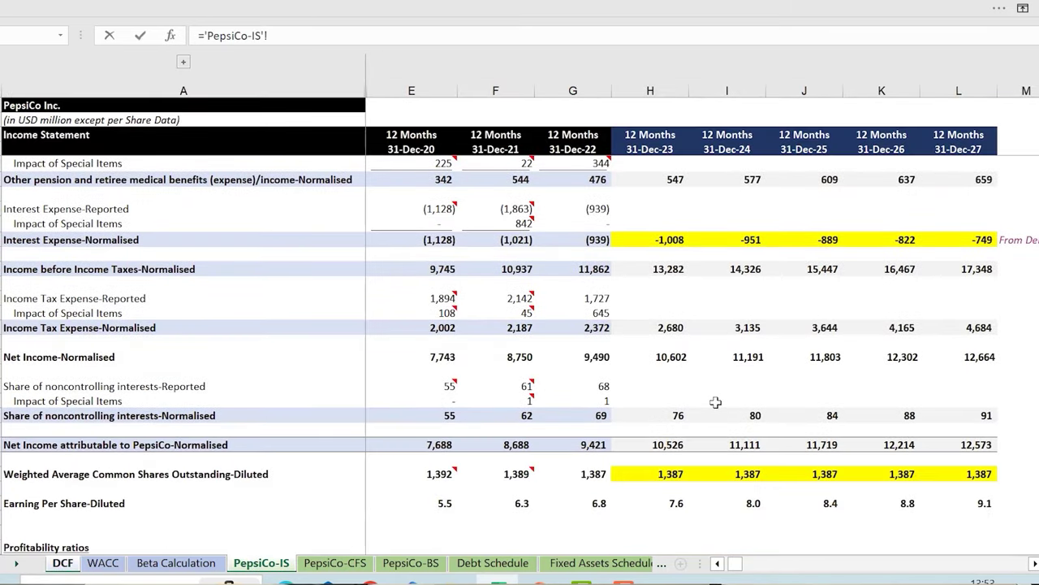
scroll(715, 402, "up", 2)
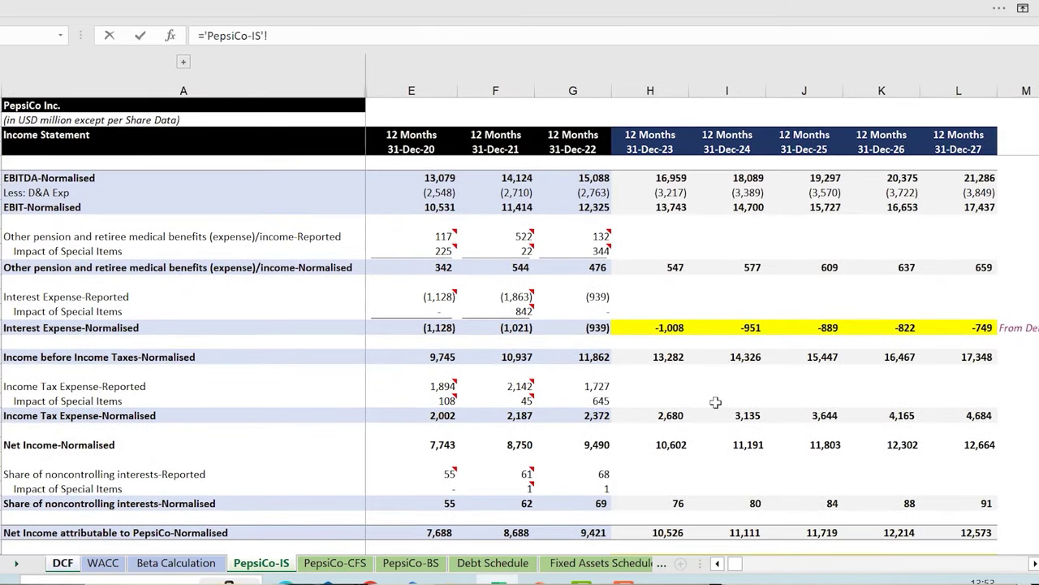
scroll(715, 402, "down", 5)
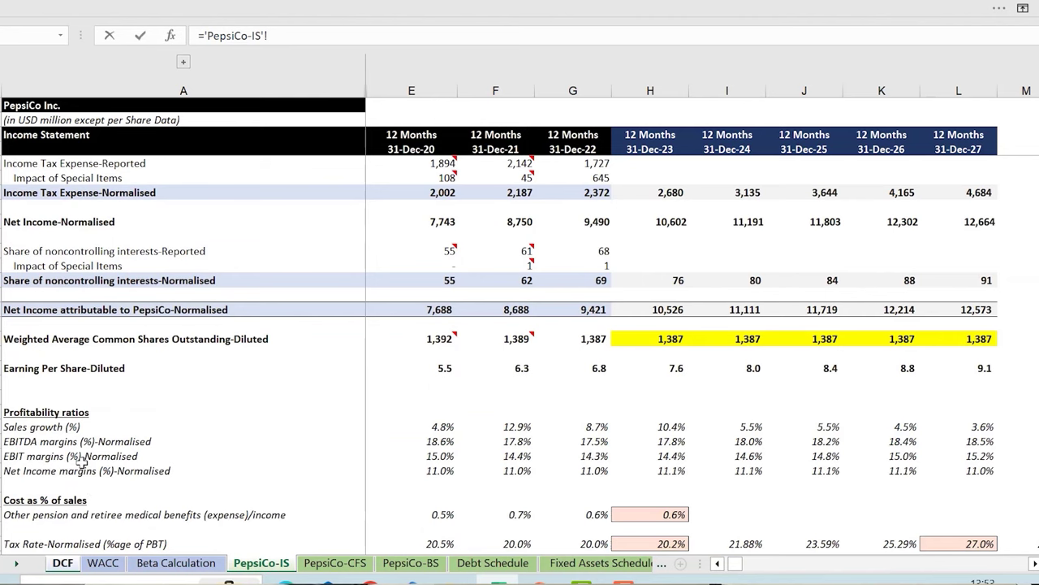
scroll(300, 469, "down", 2)
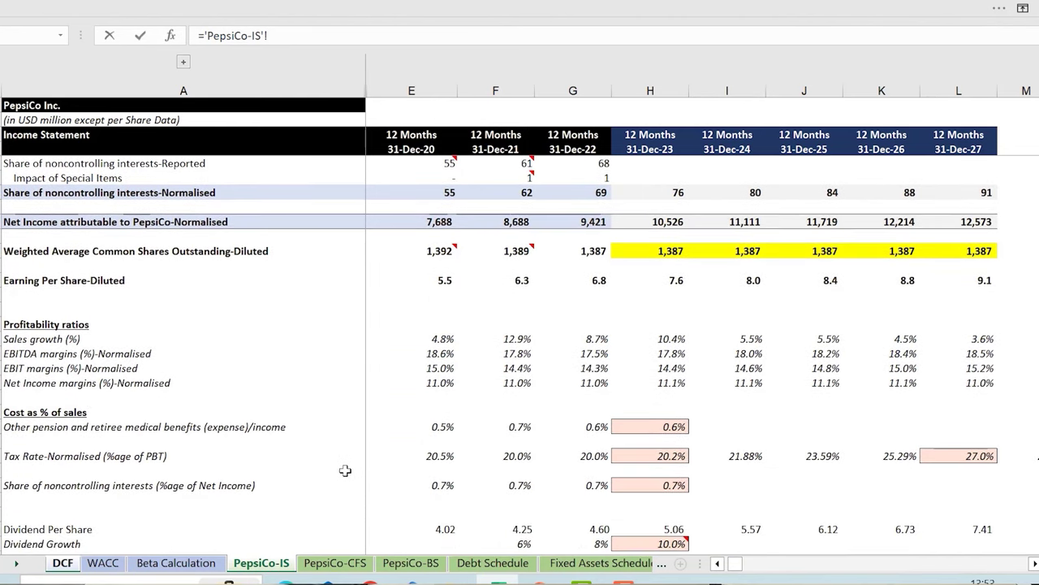
left_click(730, 456)
left_click(685, 456)
key("Return")
Fill the tax rate formula across the forecast years through 31-Dec-27 and check the row
key("shift+Right")
key("shift+Right")
key("shift+Right")
key("shift+Right")
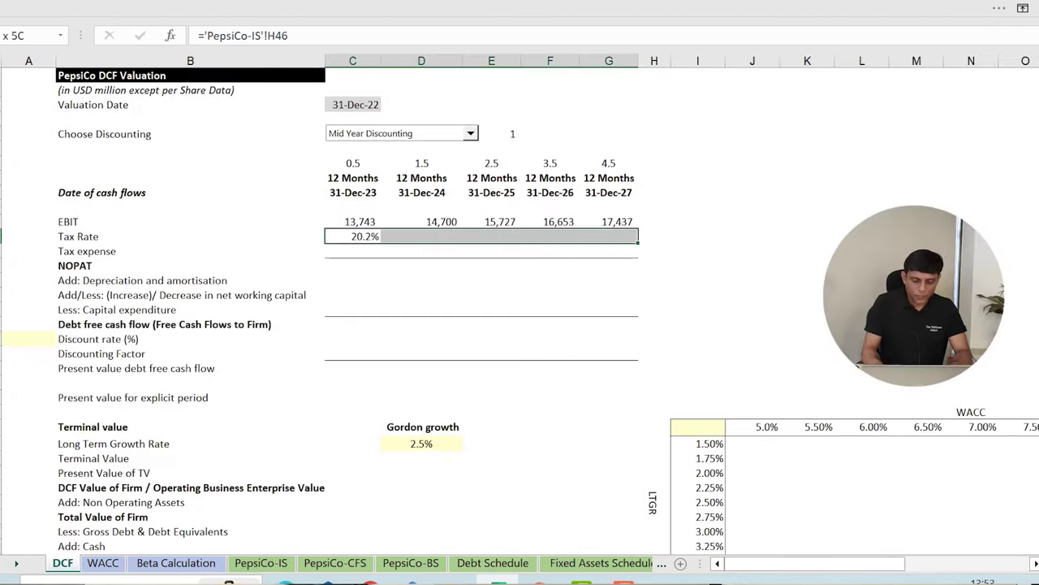
key("ctrl+r")
left_click(352, 237)
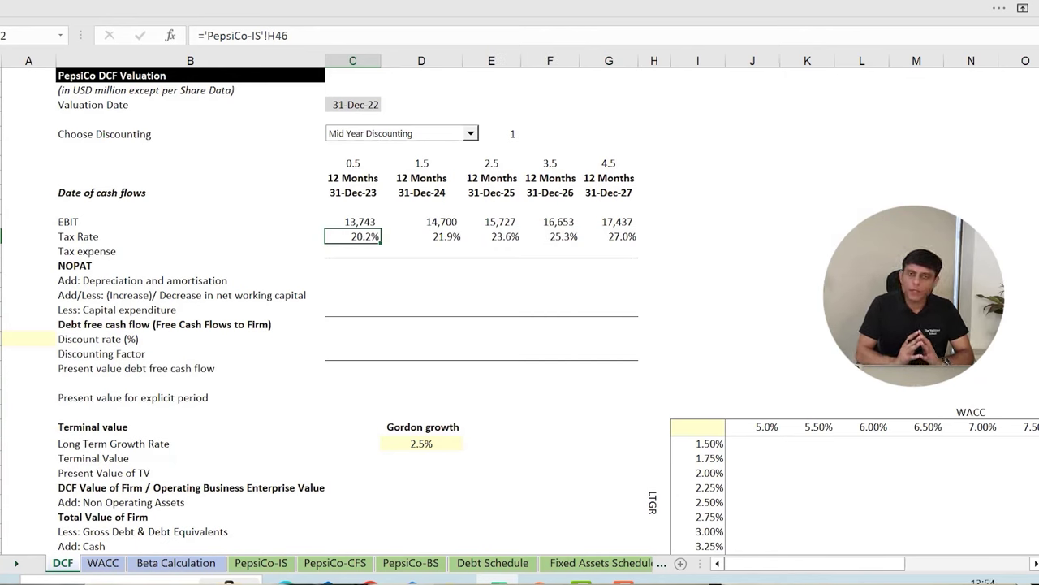
key("Right")
key("Right")
key("Right")
key("Right")
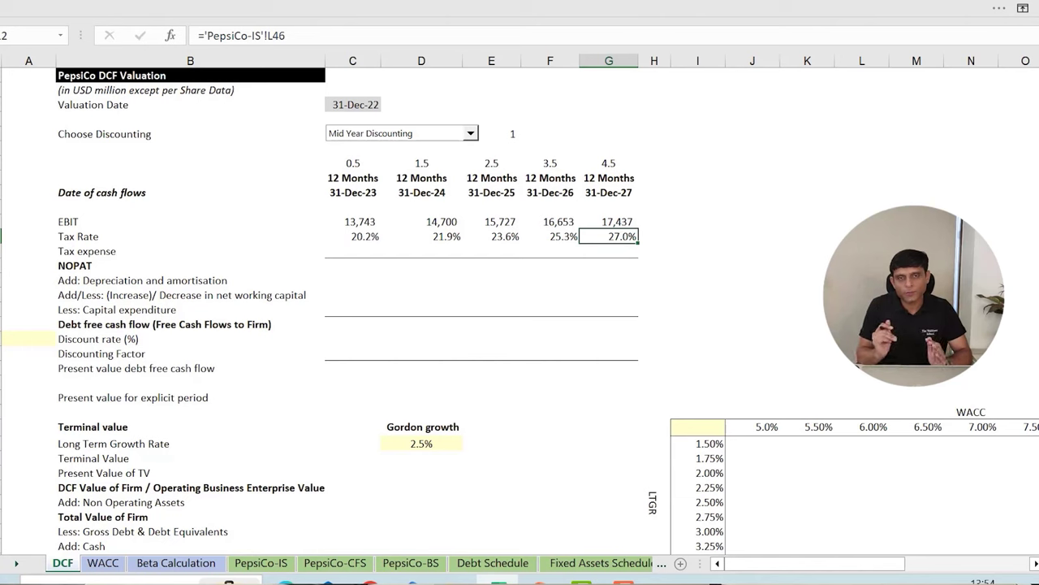
Calculate the 31-Dec-23 tax expense as negative EBIT times the tax rate with the formula =-C11*C12
key("Down")
key("Left")
key("Left")
key("Left")
key("Left")
key("Left")
key("Left")
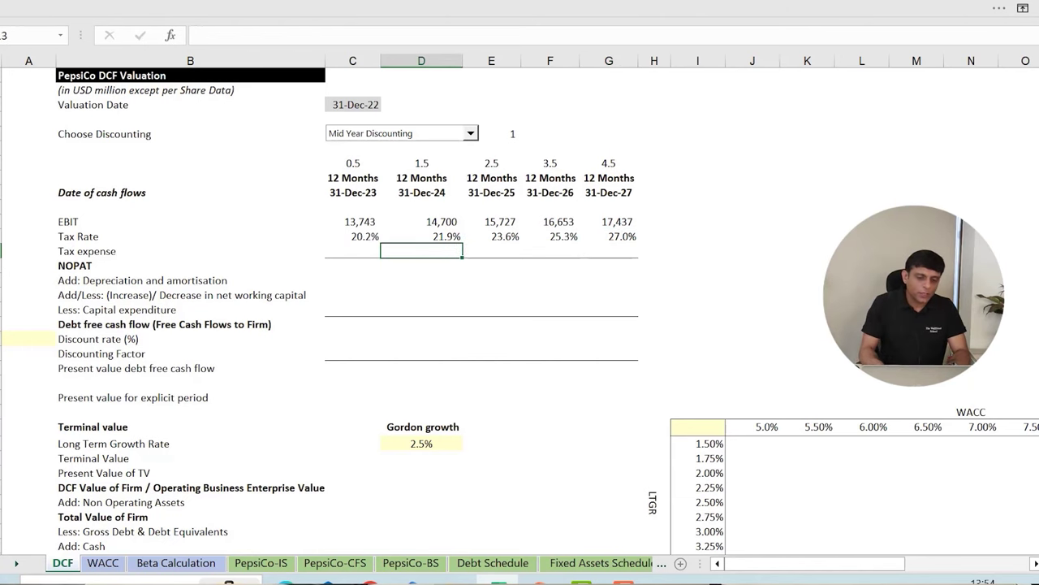
key("Right")
key("Right")
type("=")
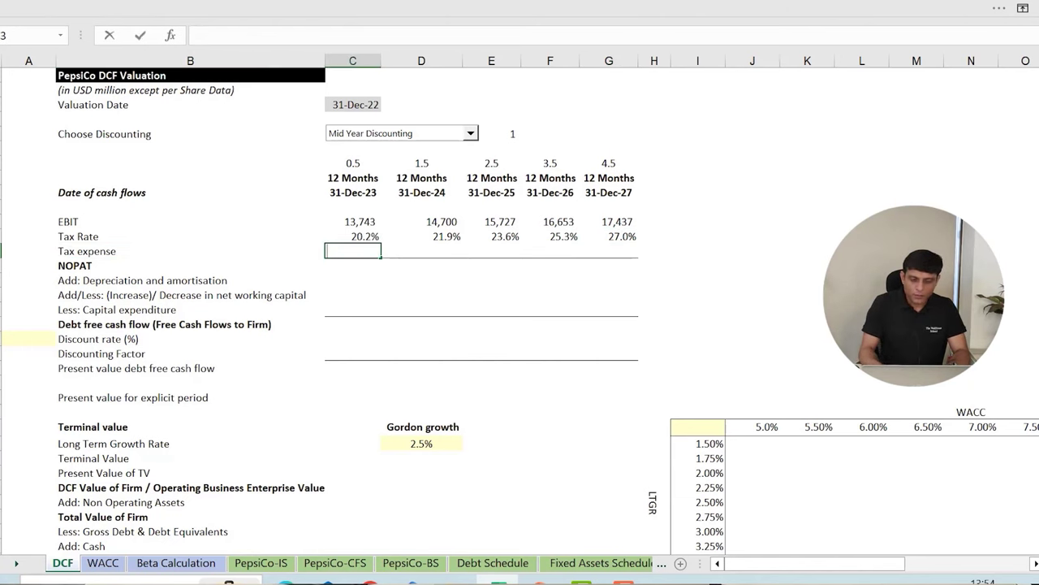
type("-")
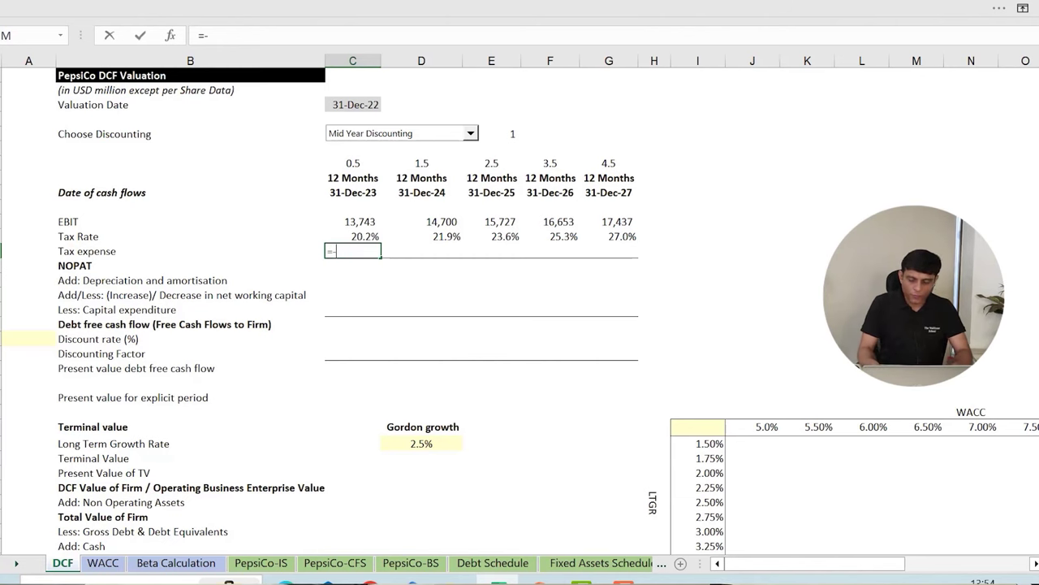
key("Up")
key("Up")
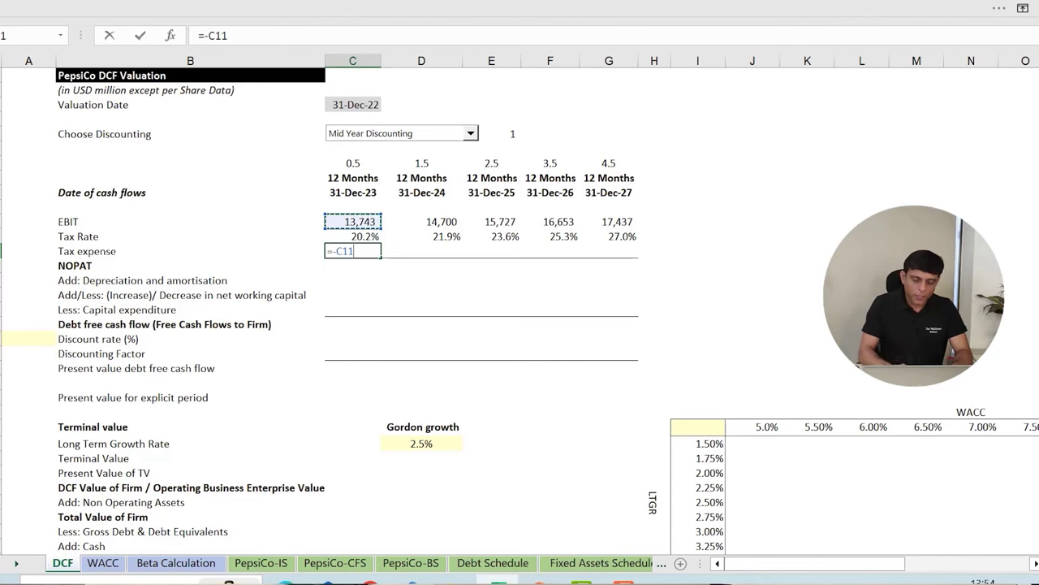
type("*")
key("Up")
key("Return")
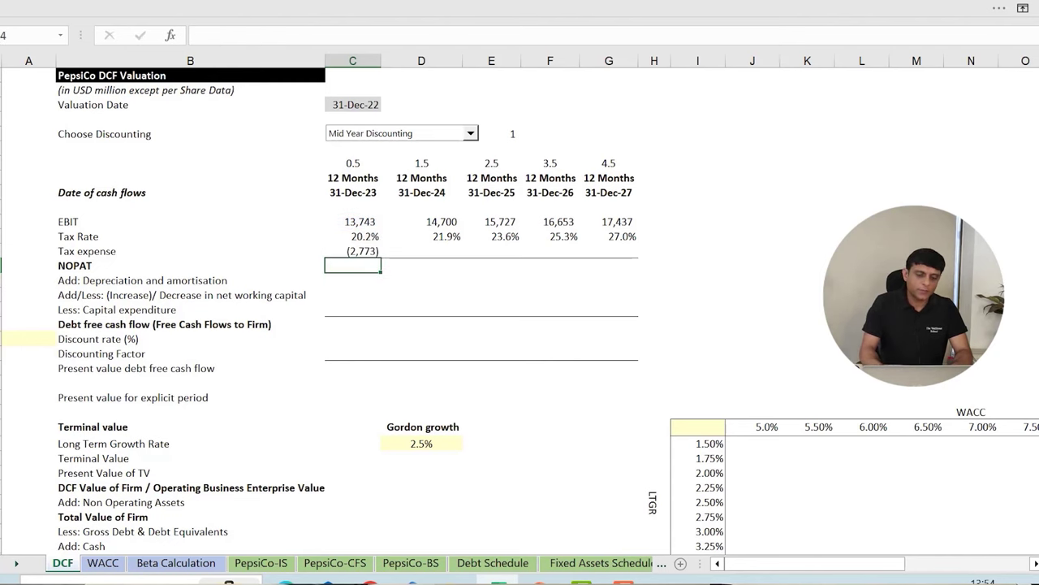
Fill the tax expense formula across the remaining forecast years through 31-Dec-27
key("Up")
key("shift+Right")
key("shift+Right")
key("shift+Right")
key("shift+Right")
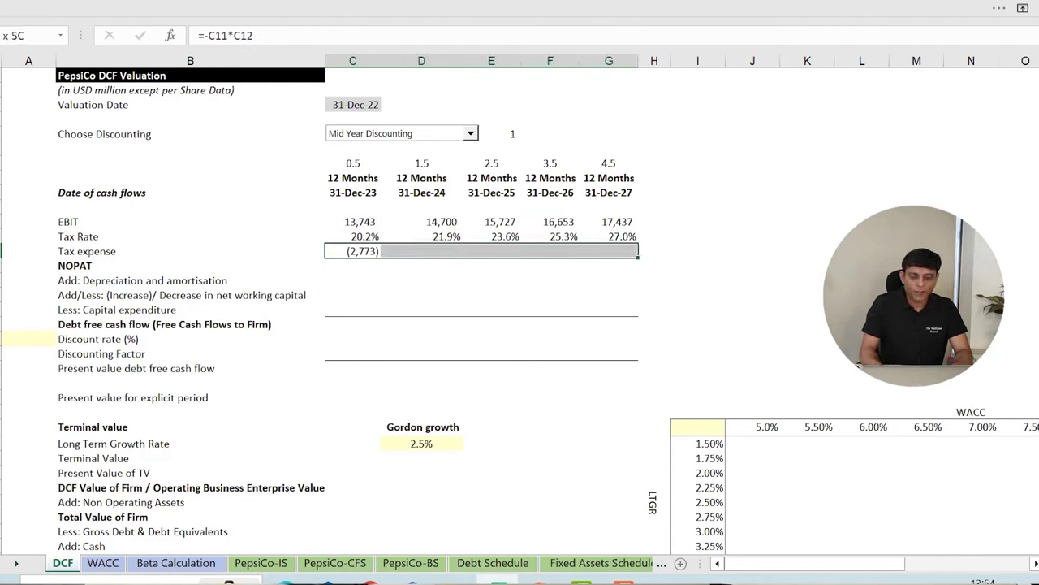
key("ctrl+r")
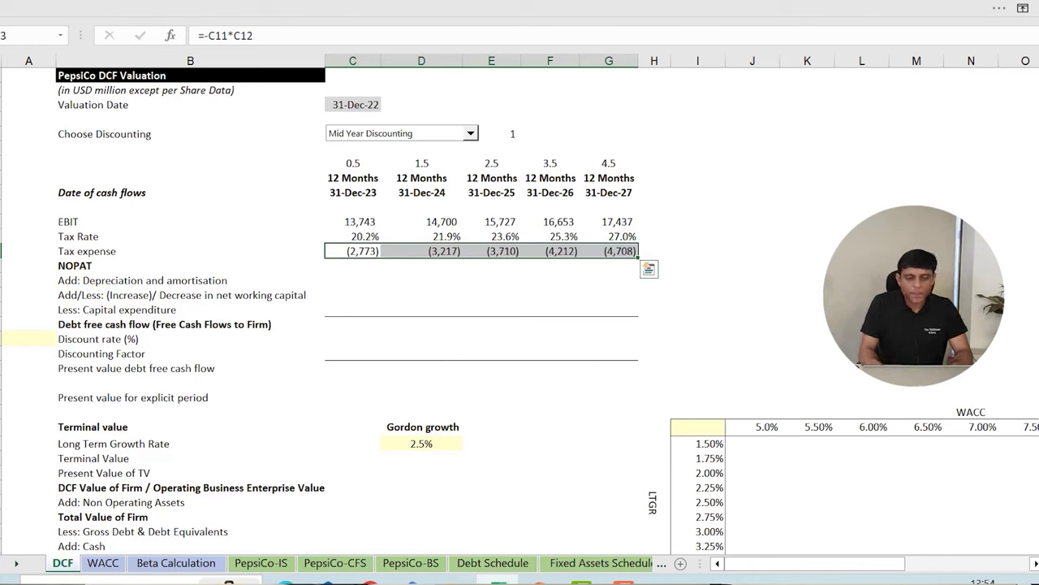
Calculate the 31-Dec-23 NOPAT in C14 by adding EBIT in C11 and the negative tax expense in C13
left_click(352, 266)
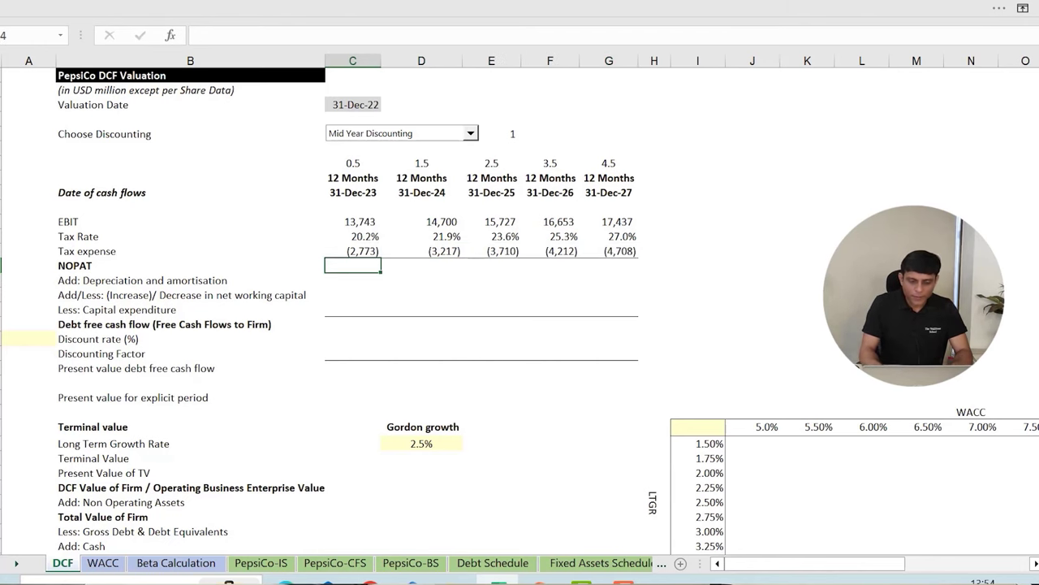
type("=")
key("Up")
key("Up")
key("Up")
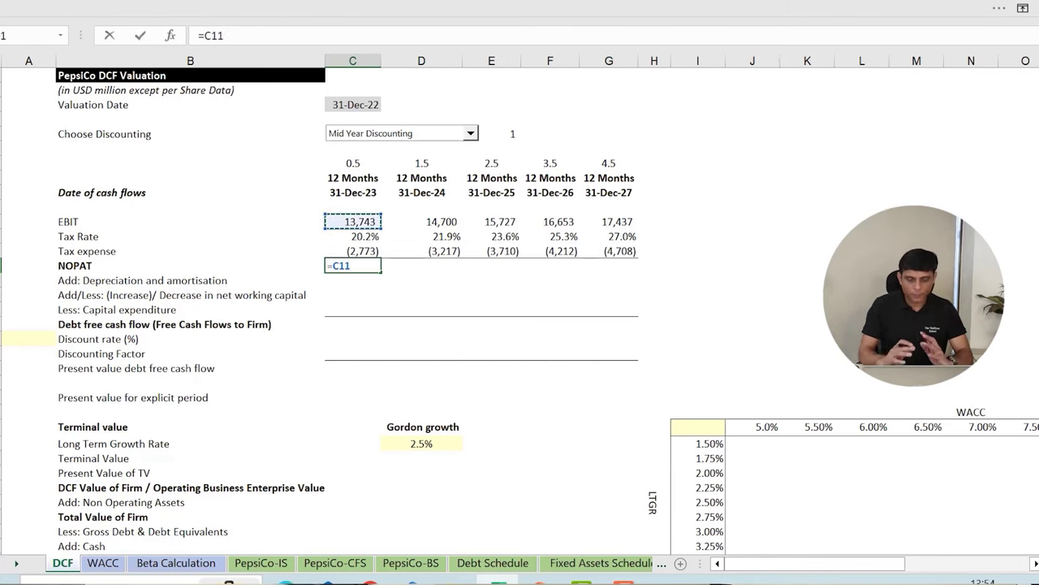
type("+")
key("Up")
key("Return")
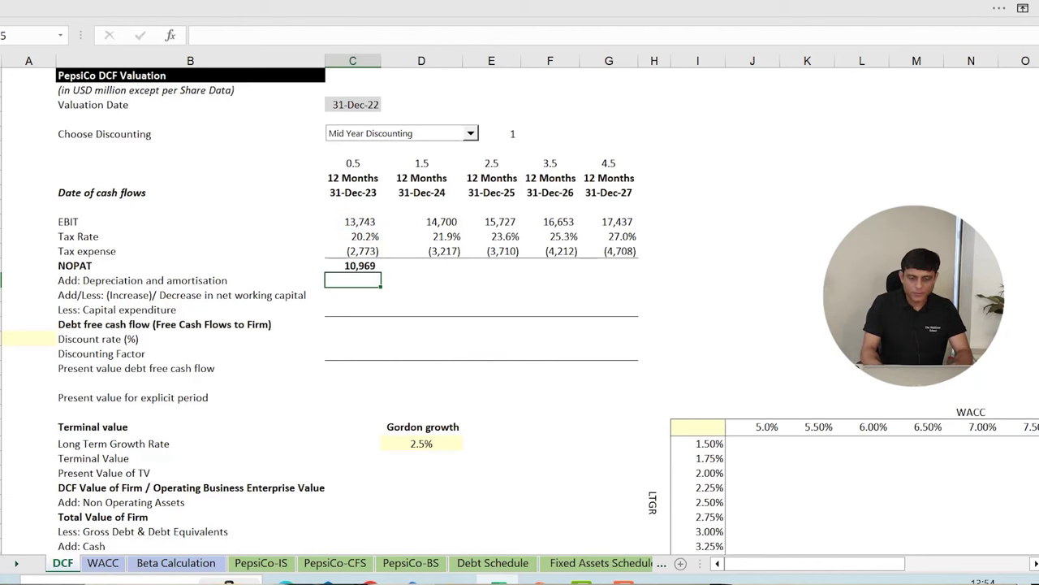
Fill the NOPAT formula from C14 across the remaining forecast years through 31-Dec-27
left_click(352, 266)
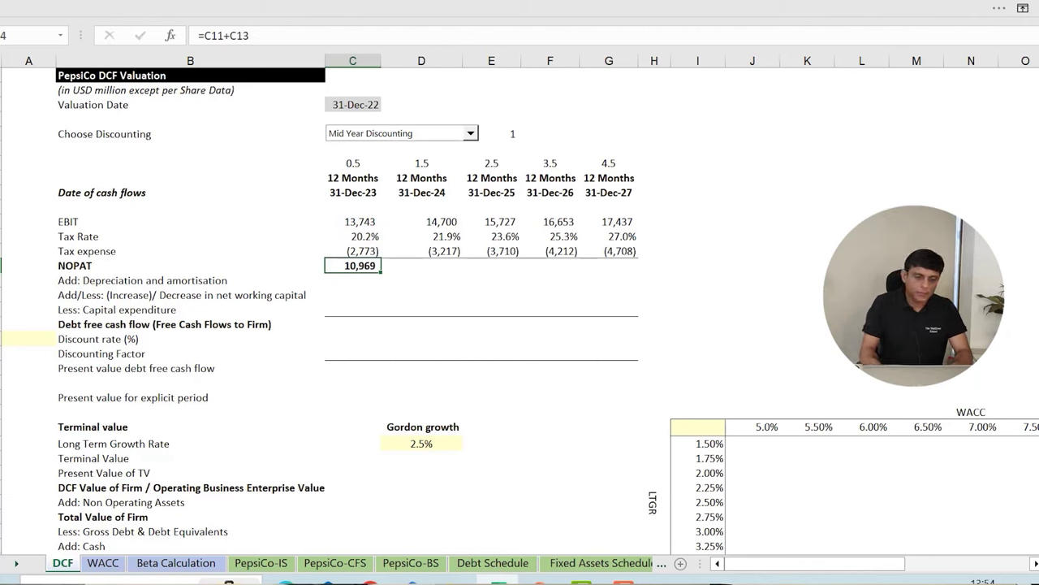
left_click_drag(381, 272, 636, 272)
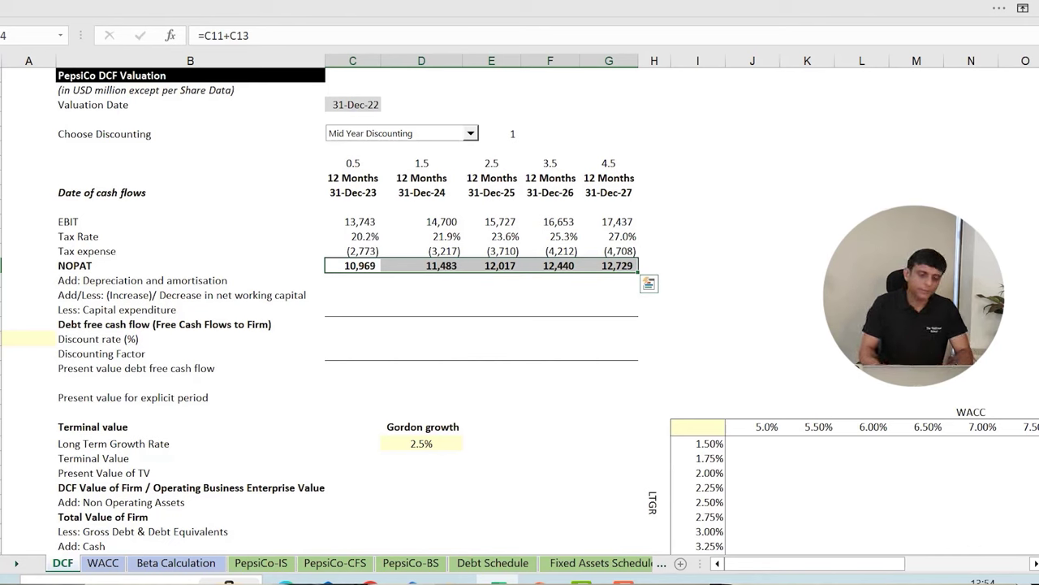
left_click(352, 280)
Link the 31-Dec-23 depreciation and amortisation in C15 to the depreciation figure on the cash flow statement, ='PepsiCo-CFS'!B8
left_click(28, 280)
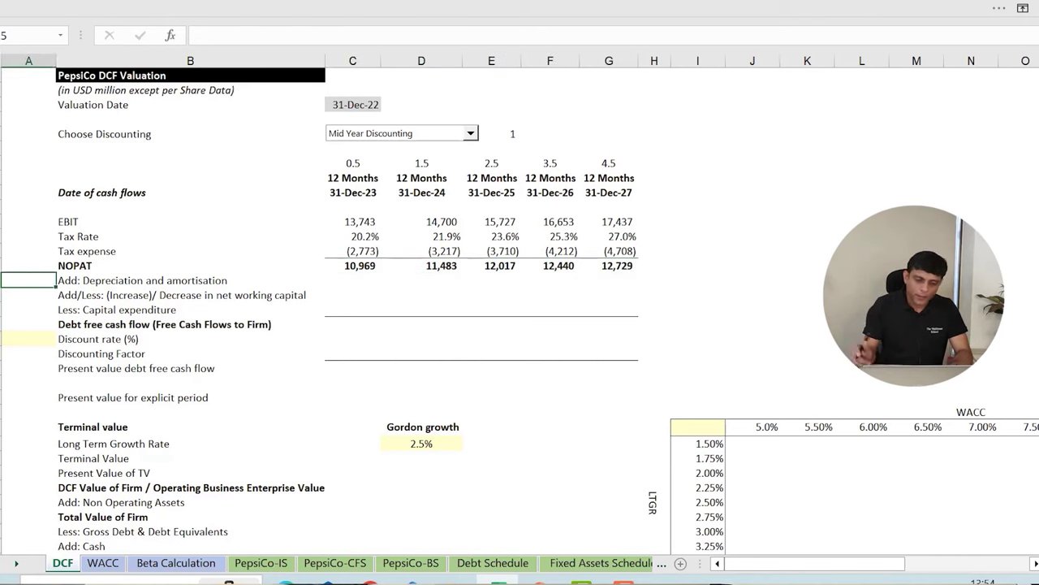
key("Right")
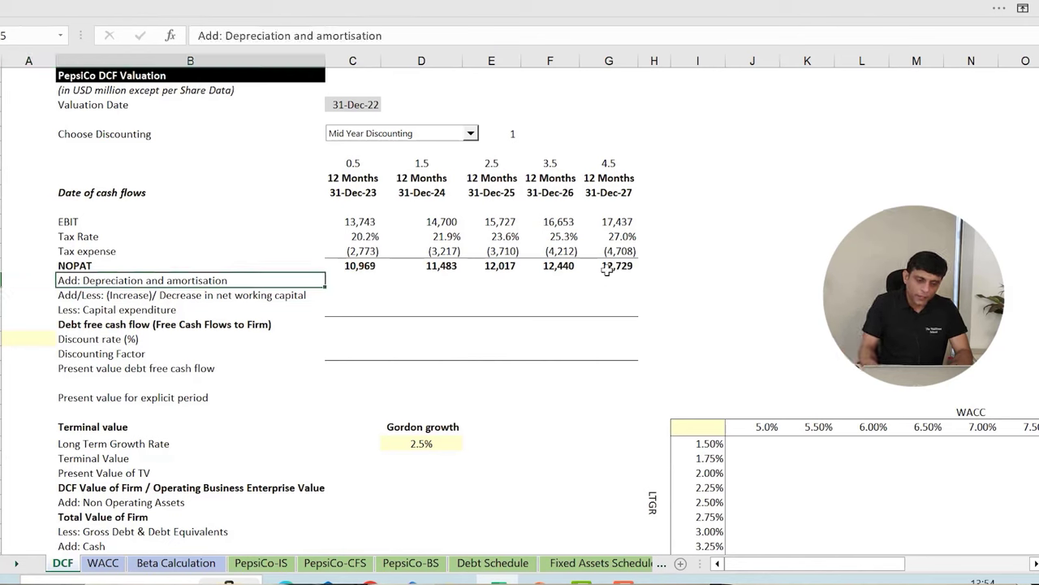
key("Down")
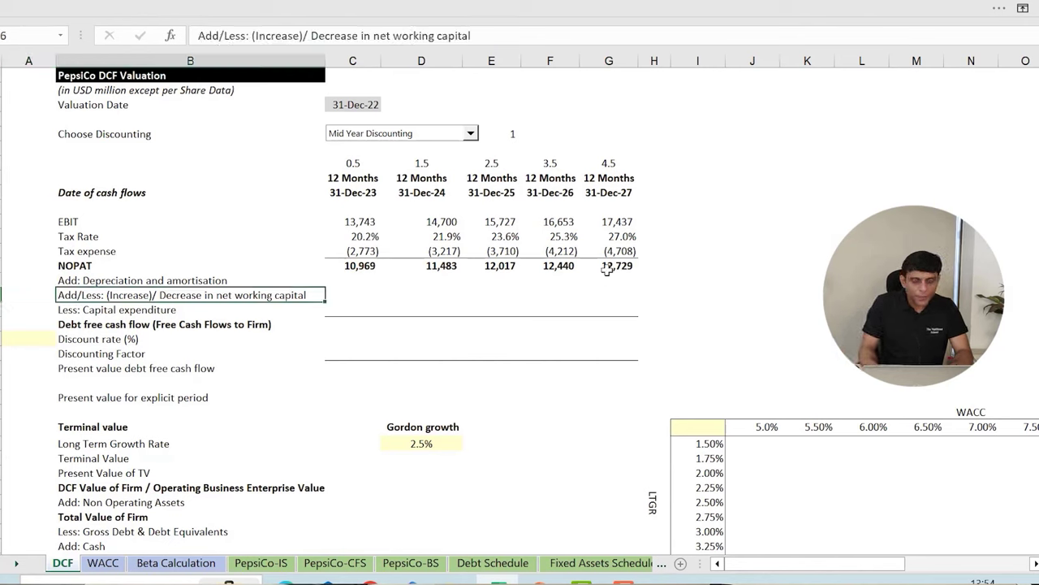
key("Down")
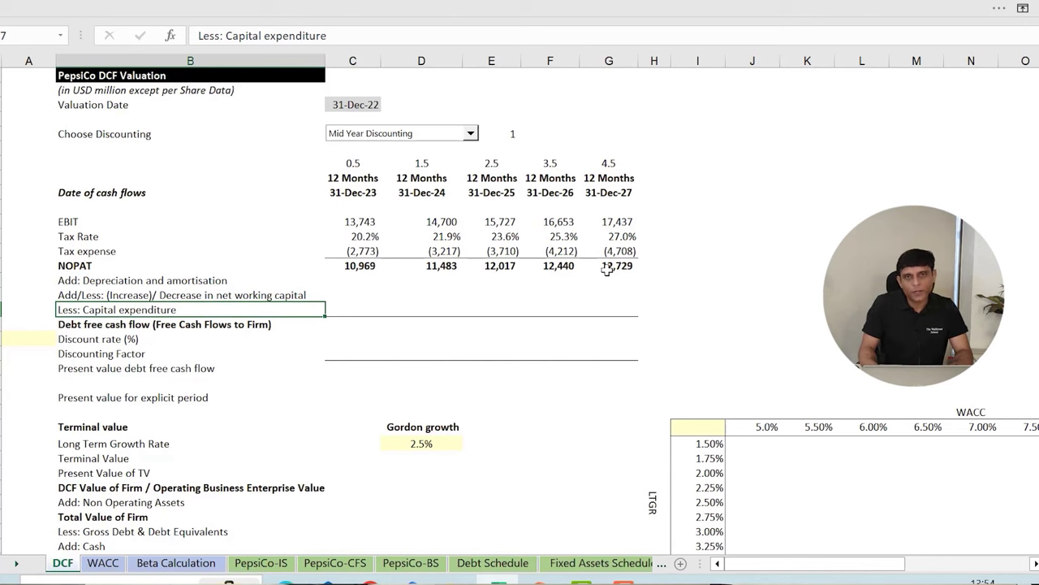
key("Right")
key("Up")
key("Up")
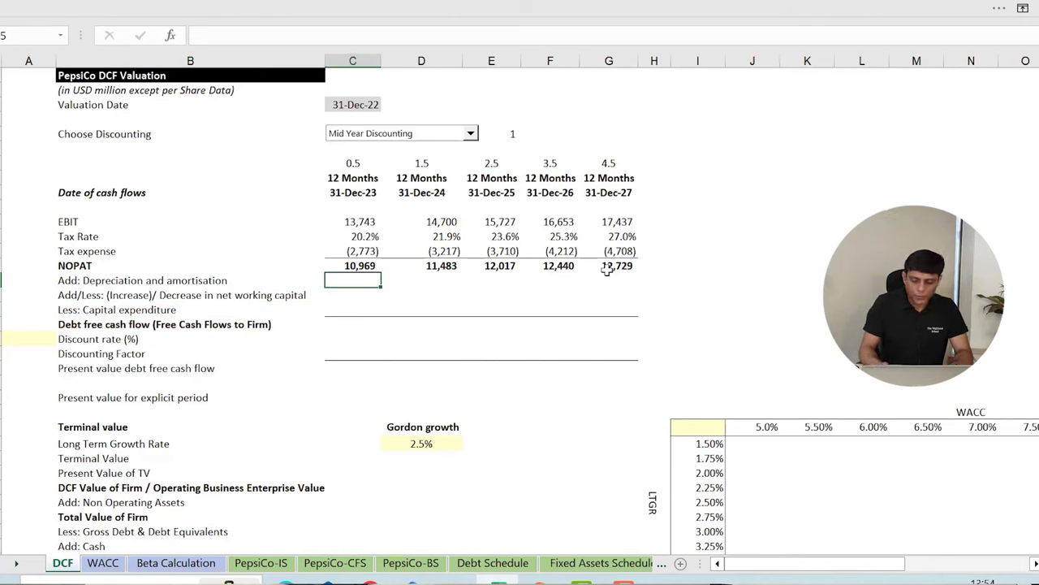
type("=")
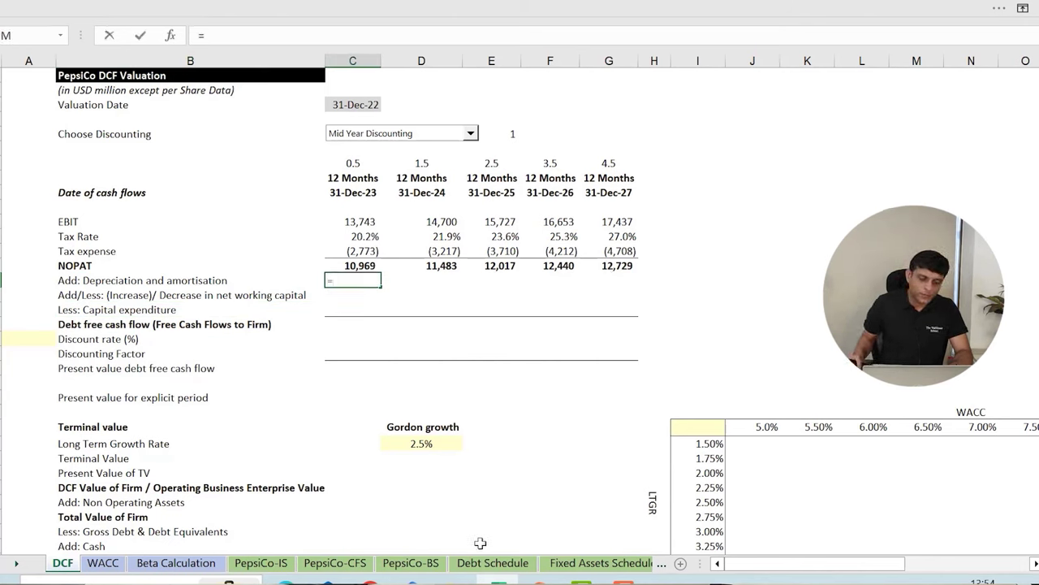
left_click(351, 563)
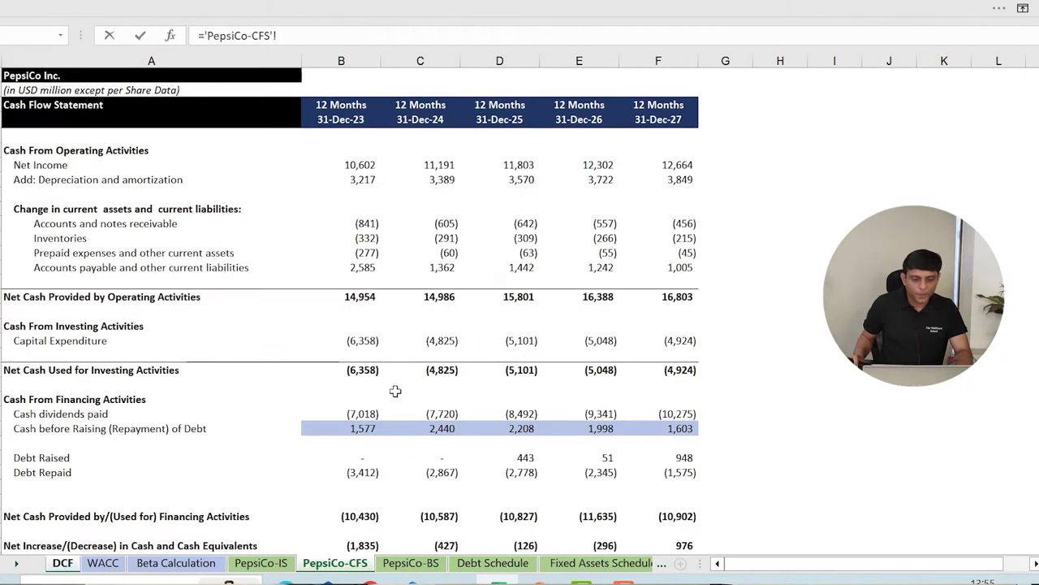
left_click(360, 181)
key("Return")
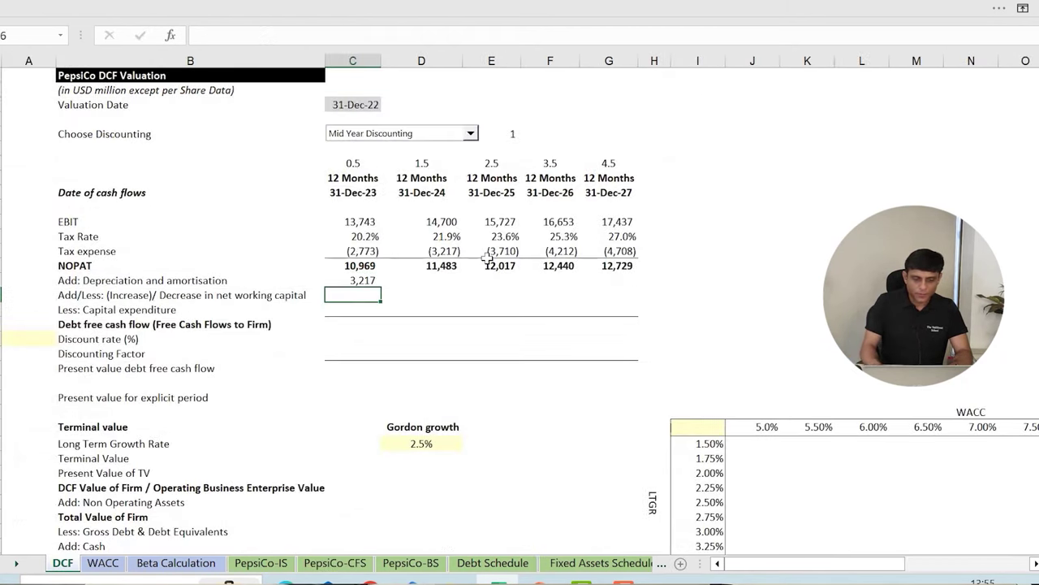
Fill the depreciation and amortisation link across the remaining forecast years through 31-Dec-27
key("Up")
key("shift+Right")
key("shift+Right")
key("shift+Right")
key("shift+Right")
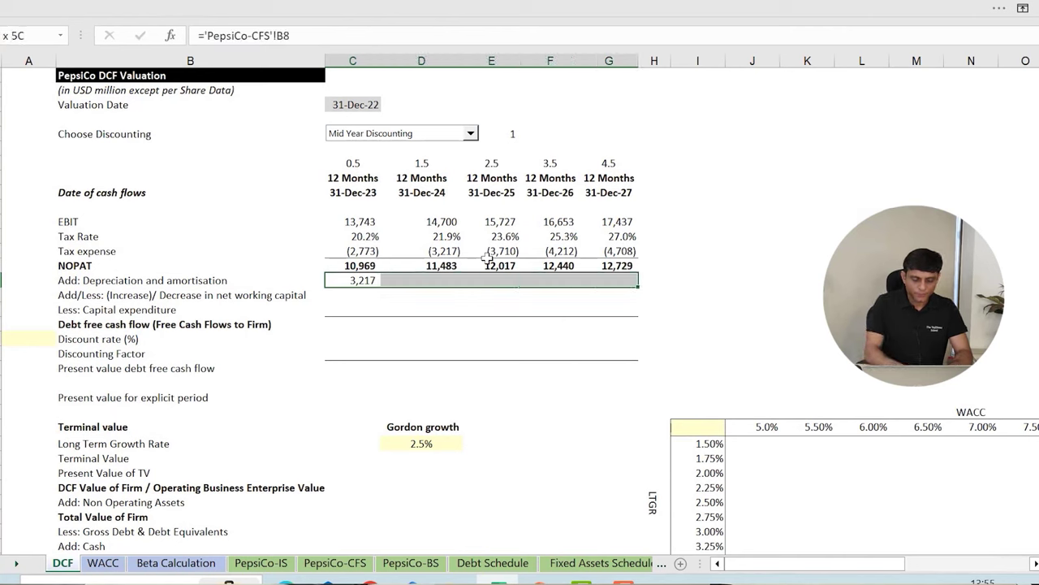
key("ctrl+r")
key("Down")
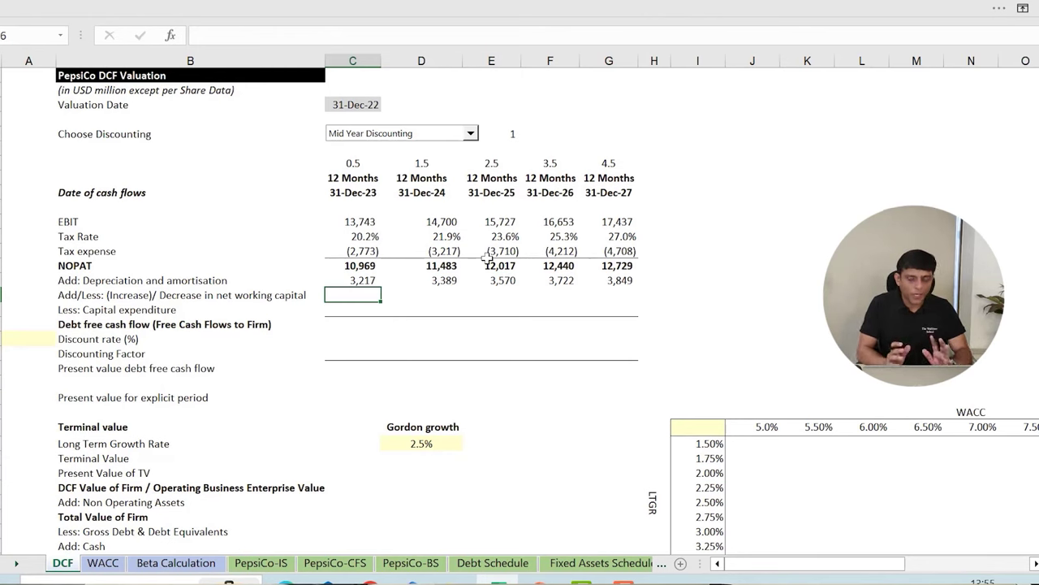
Calculate the 31-Dec-23 change in net working capital by summing the cash flow statement's current asset and liability changes, =SUM('PepsiCo-CFS'!B11:B14)
type("=")
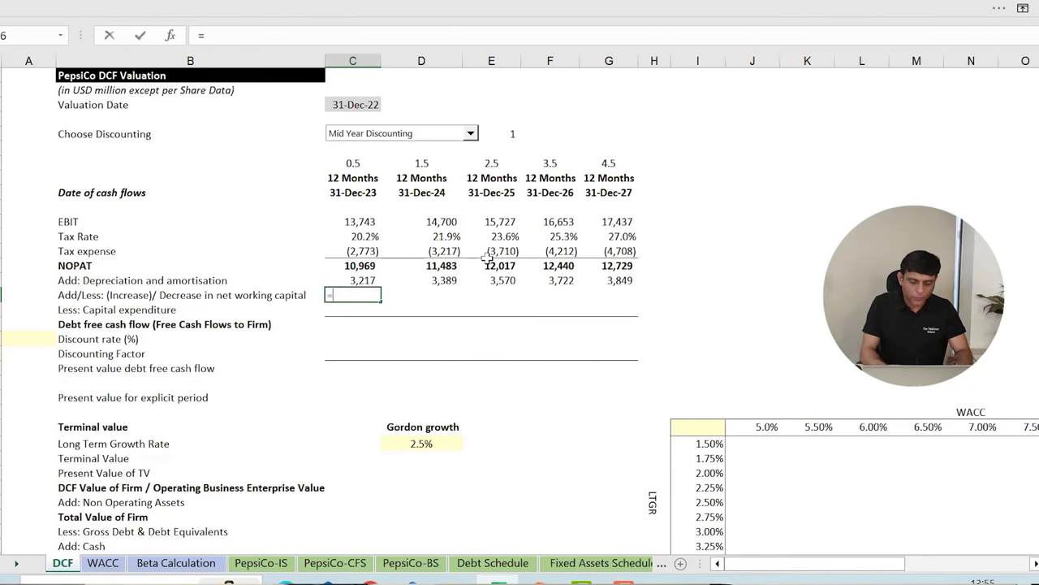
type("sum(")
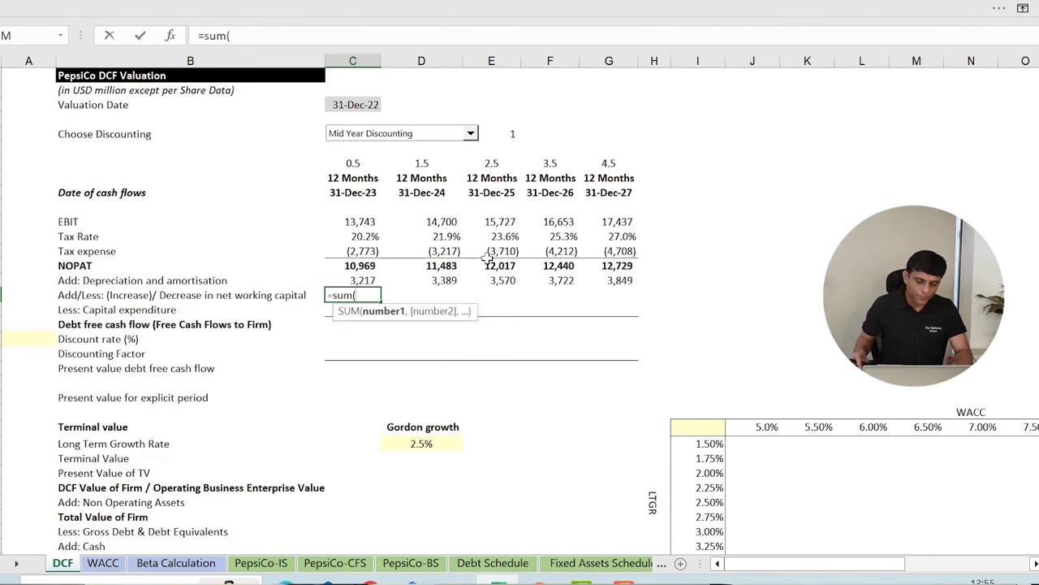
left_click(364, 563)
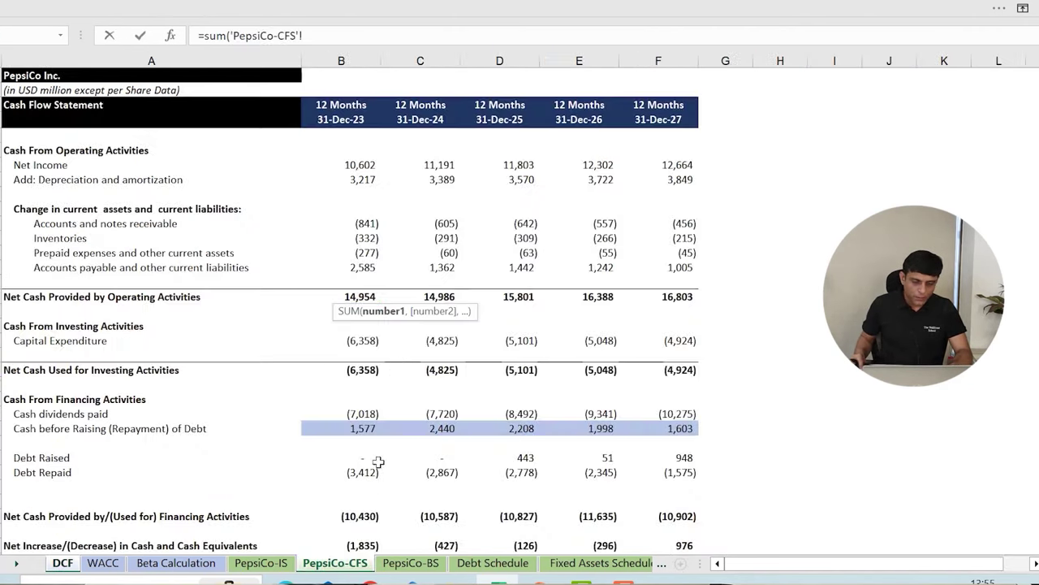
left_click_drag(366, 221, 367, 269)
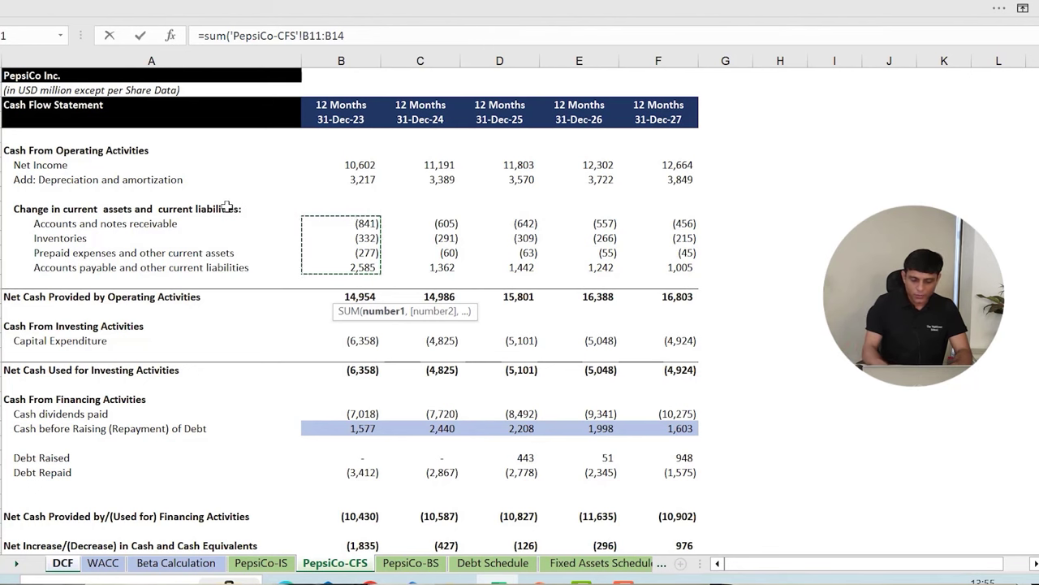
type(")")
key("Return")
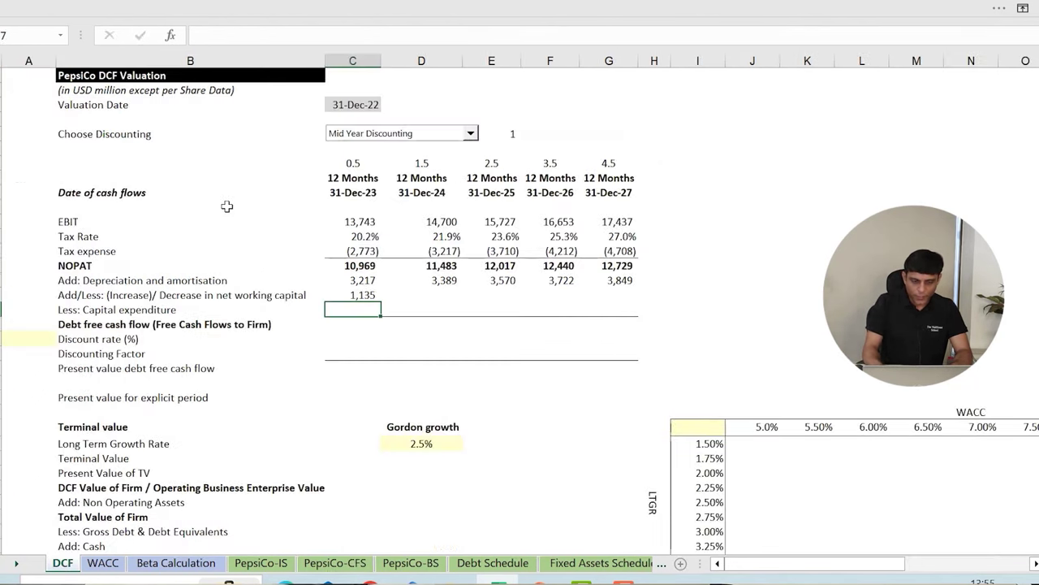
Fill the net working capital change formula across the remaining forecast years through 31-Dec-27
key("Up")
key("shift+Right")
key("shift+Right")
key("shift+Right")
key("shift+Right")
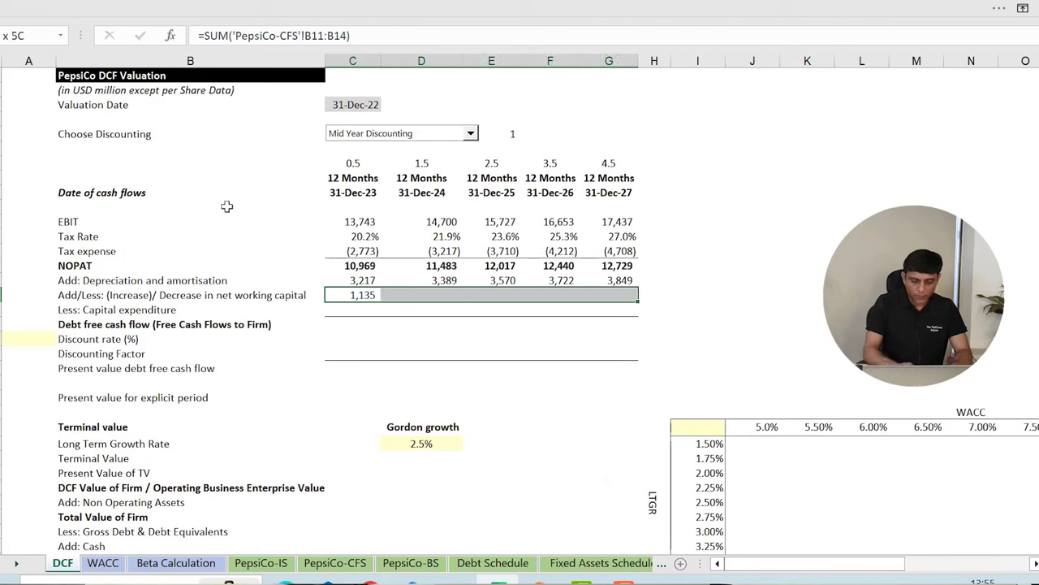
key("ctrl+r")
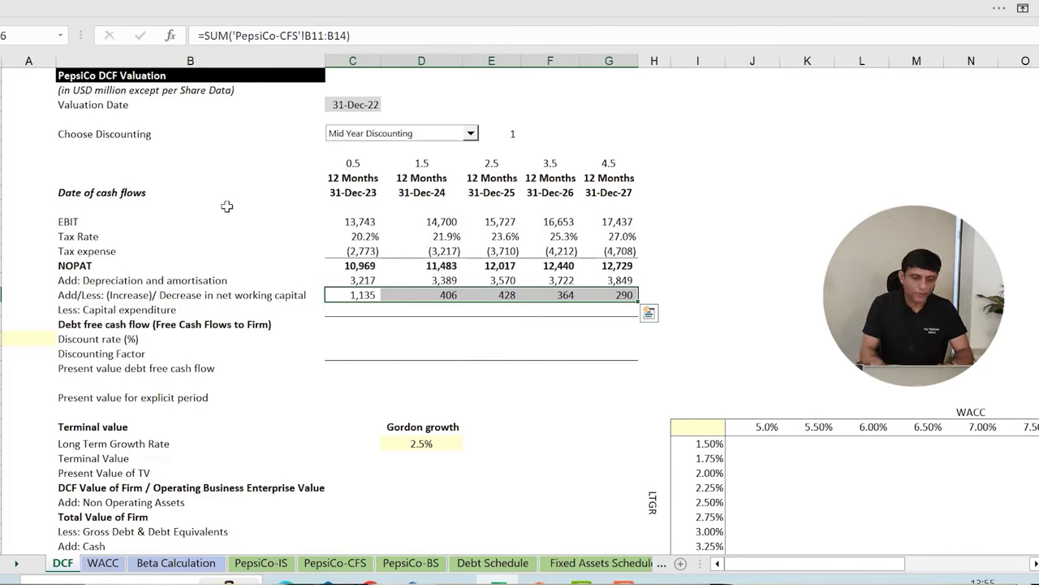
key("Down")
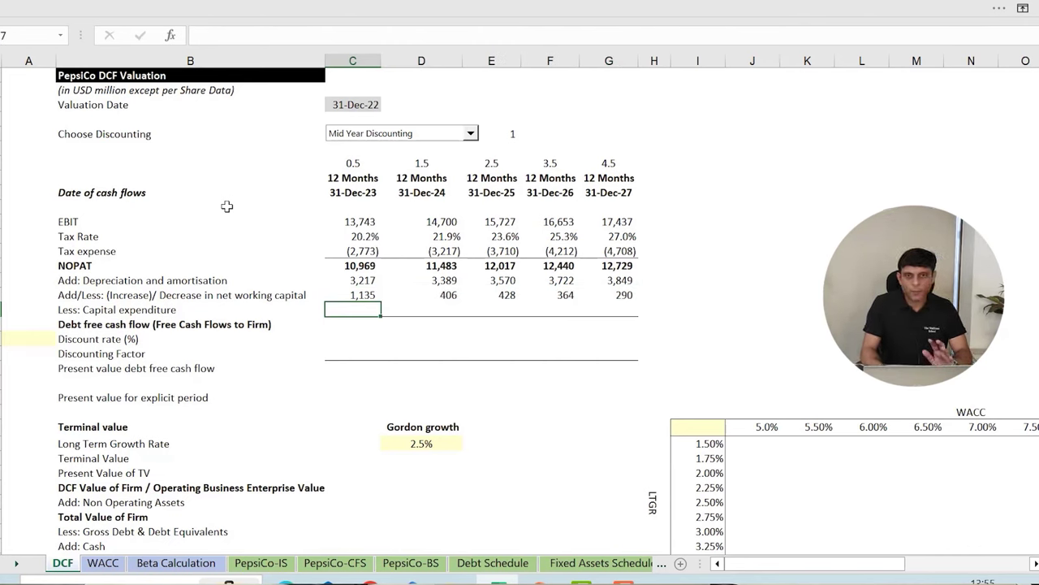
Link the 31-Dec-23 capital expenditure in C17 to the cash flow statement's capital expenditure, ='PepsiCo-CFS'!B19
type("=")
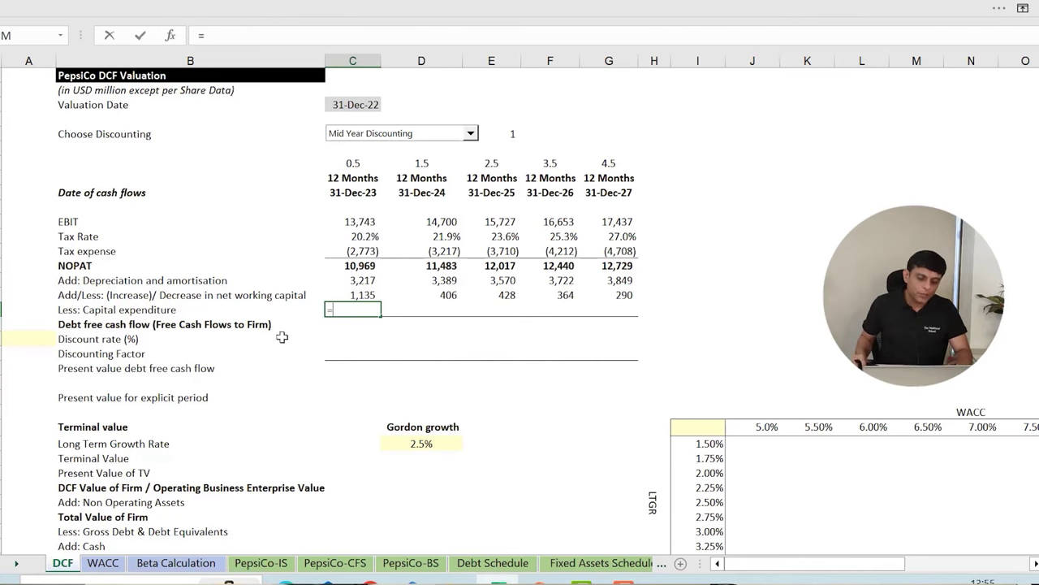
left_click(345, 564)
scroll(375, 388, "down", 1)
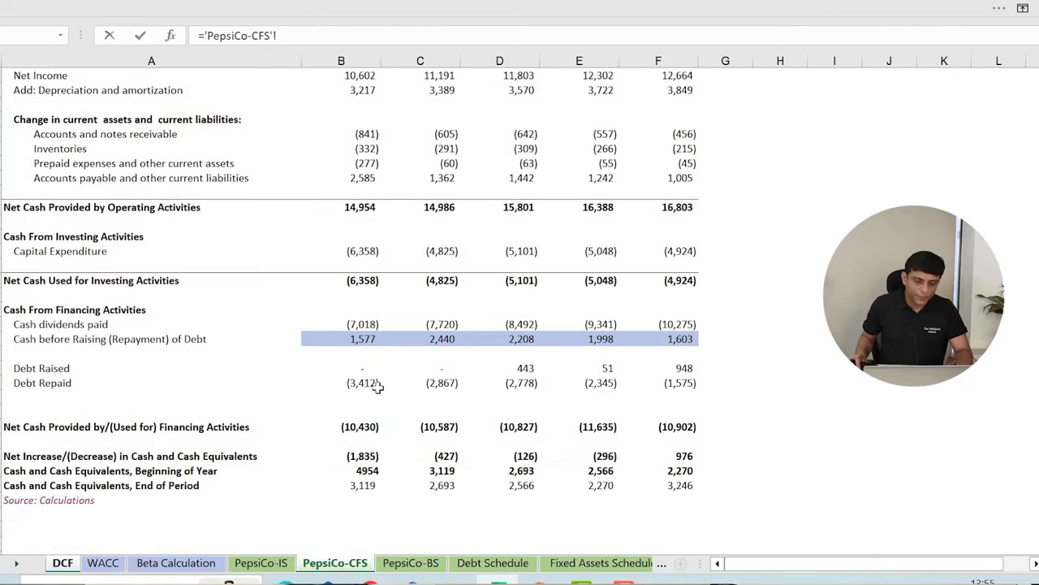
scroll(325, 308, "up", 1)
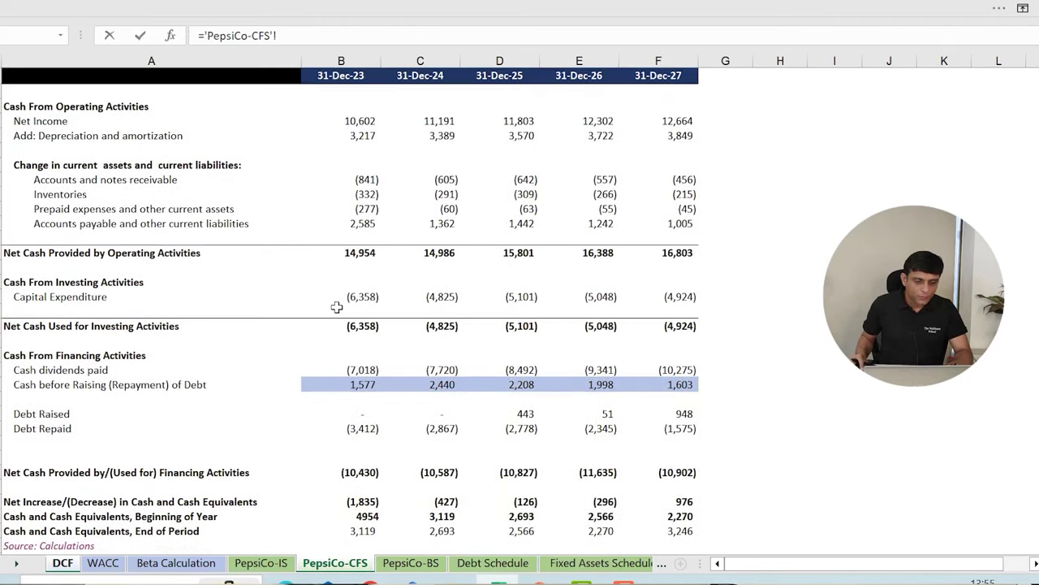
left_click(335, 297)
key("Return")
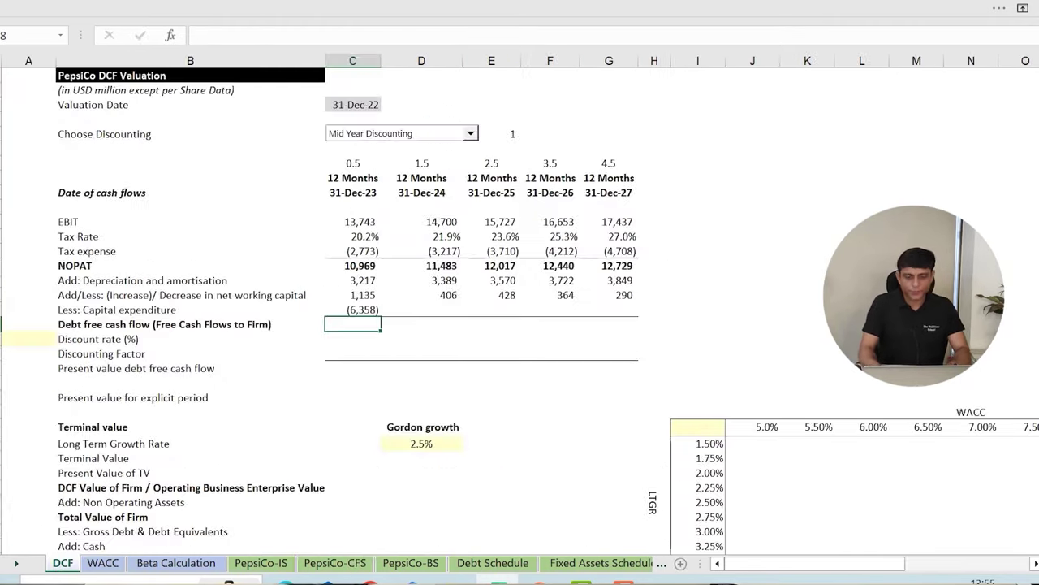
Fill the capital expenditure link across the remaining forecast years through 31-Dec-27
key("Up")
key("shift+Right")
key("shift+Right")
key("shift+Right")
key("shift+Right")
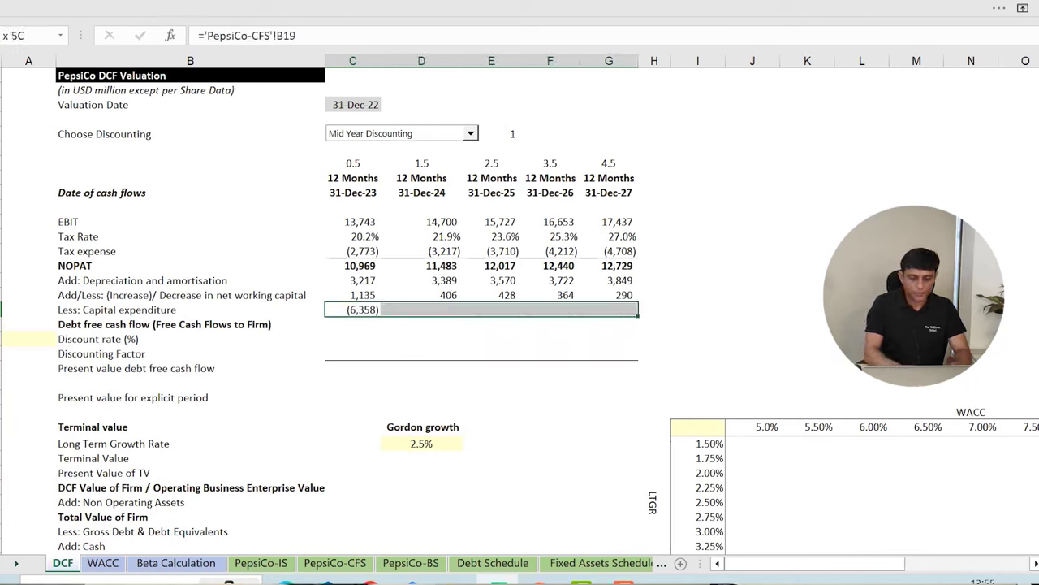
key("ctrl+r")
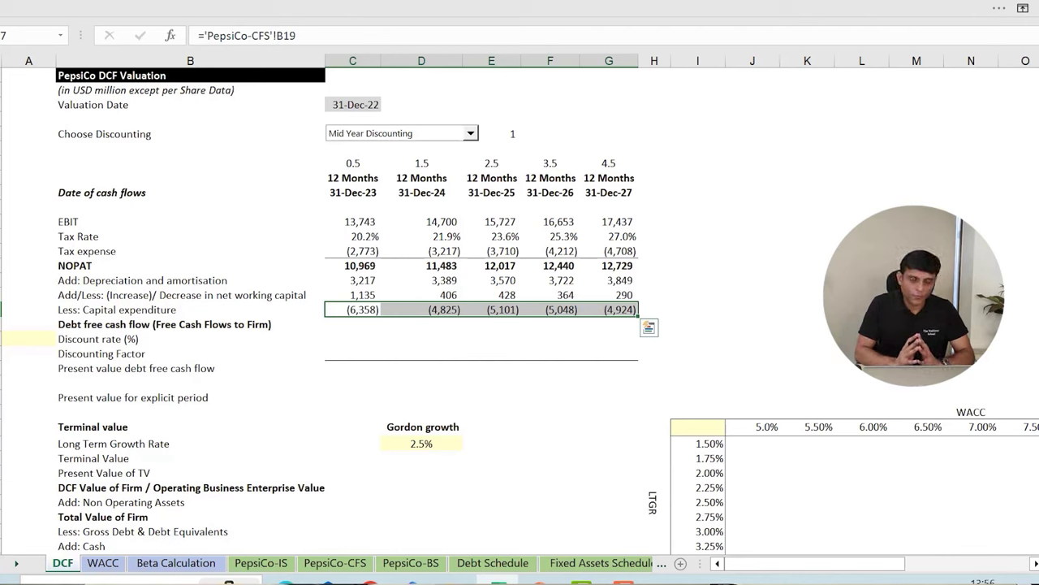
Calculate the 31-Dec-23 debt free cash flow by summing NOPAT through capital expenditure with =SUM(C14:C17)
left_click(352, 324)
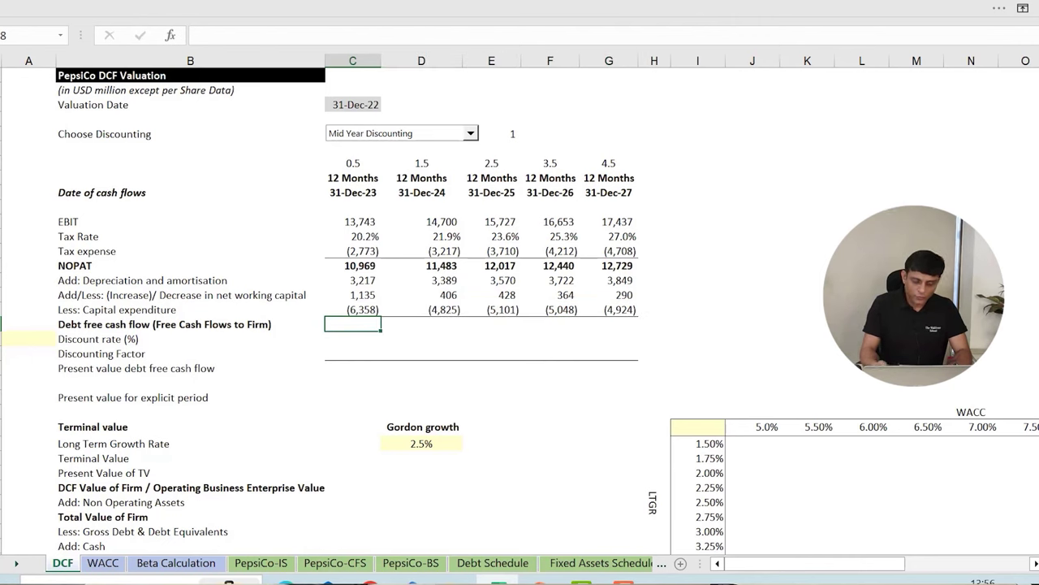
type("=sum(")
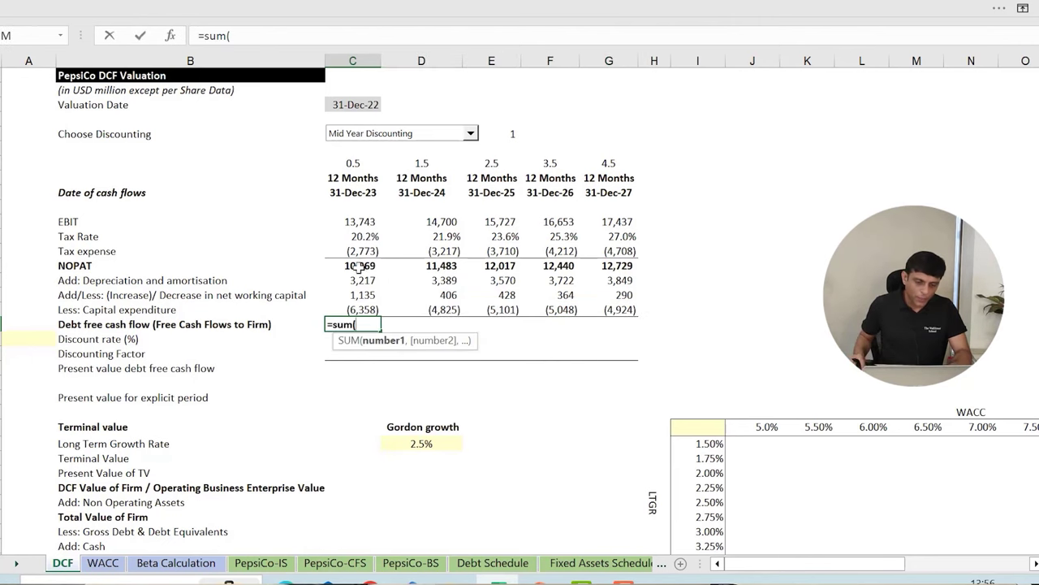
left_click_drag(359, 266, 361, 300)
type(")")
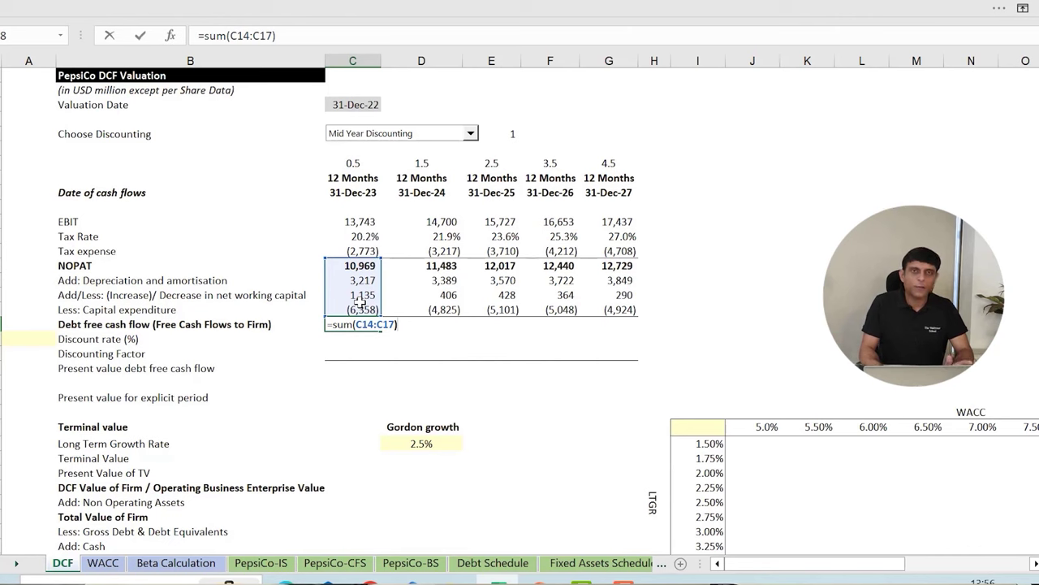
key("Return")
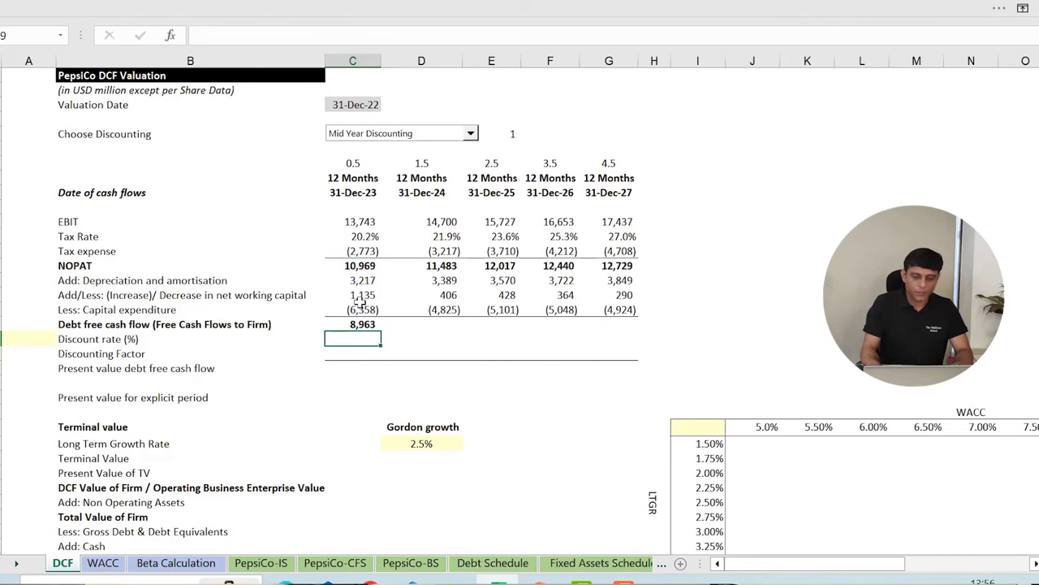
Fill the debt free cash flow formula across the remaining forecast years through 31-Dec-27
key("Up")
key("shift+Right")
key("shift+Right")
key("shift+Right")
key("shift+Right")
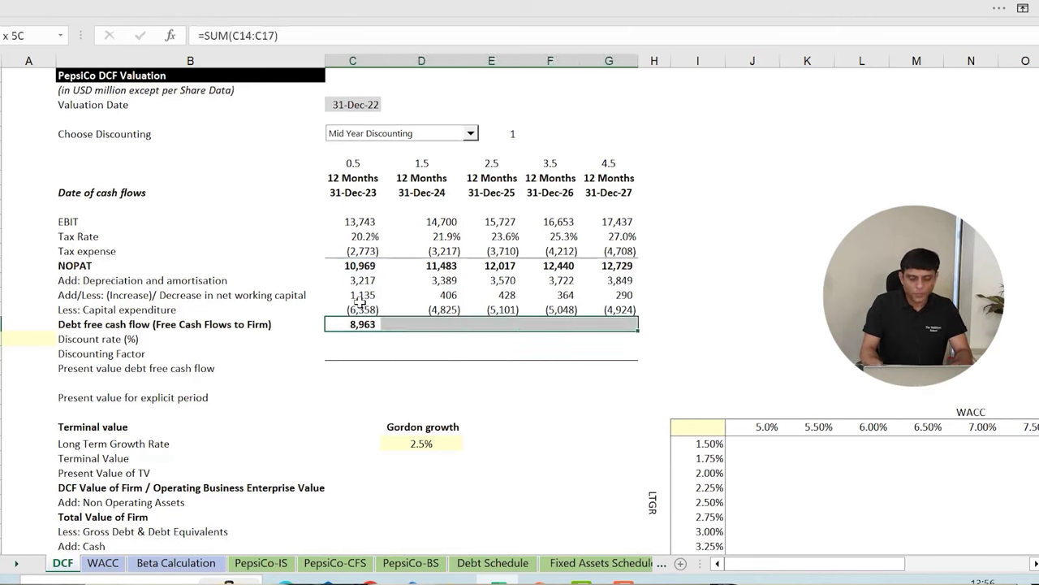
key("ctrl+r")
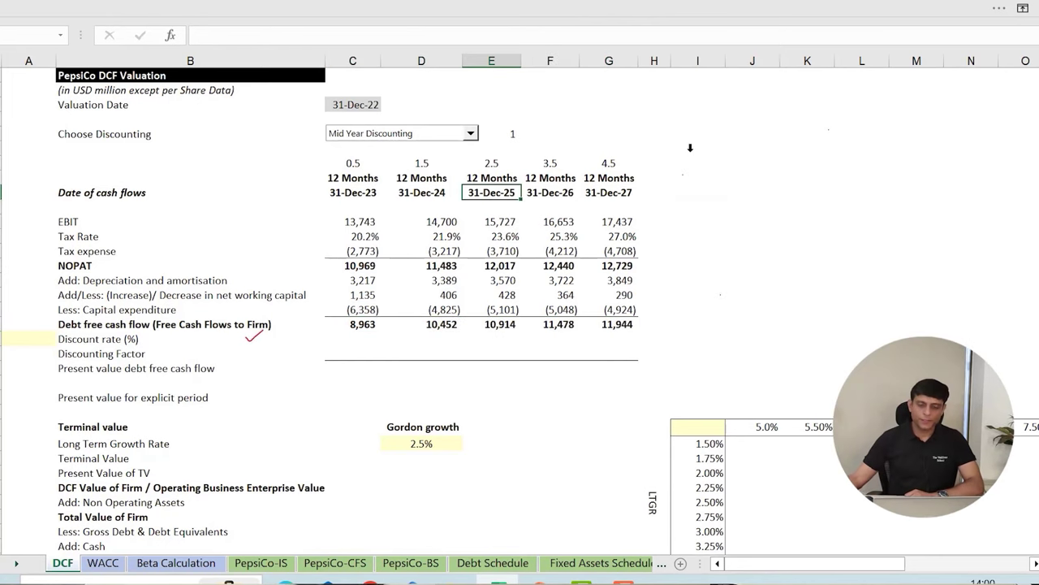
Handwrite the notes "Step I" with a check mark and "Step II" in the blank area beside the cash flow table
mouse_move(722, 224)
left_mouse_down()
mouse_move(736, 209)
mouse_move(756, 214)
mouse_move(749, 205)
left_mouse_up()
left_click_drag(736, 240, 747, 234)
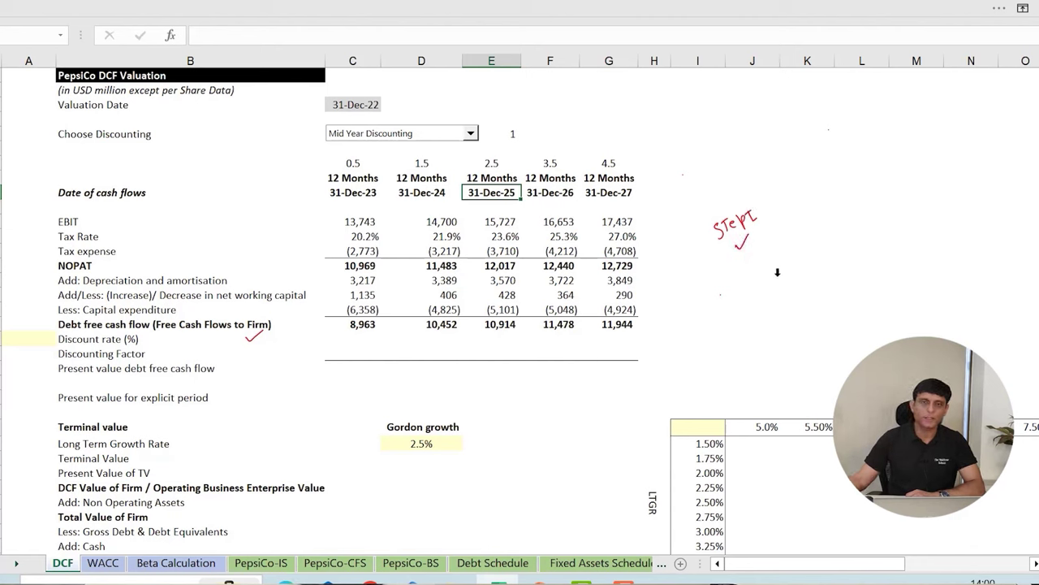
left_click_drag(745, 272, 746, 288)
mouse_move(742, 275)
left_mouse_down()
mouse_move(760, 276)
mouse_move(775, 258)
mouse_move(783, 271)
left_mouse_up()
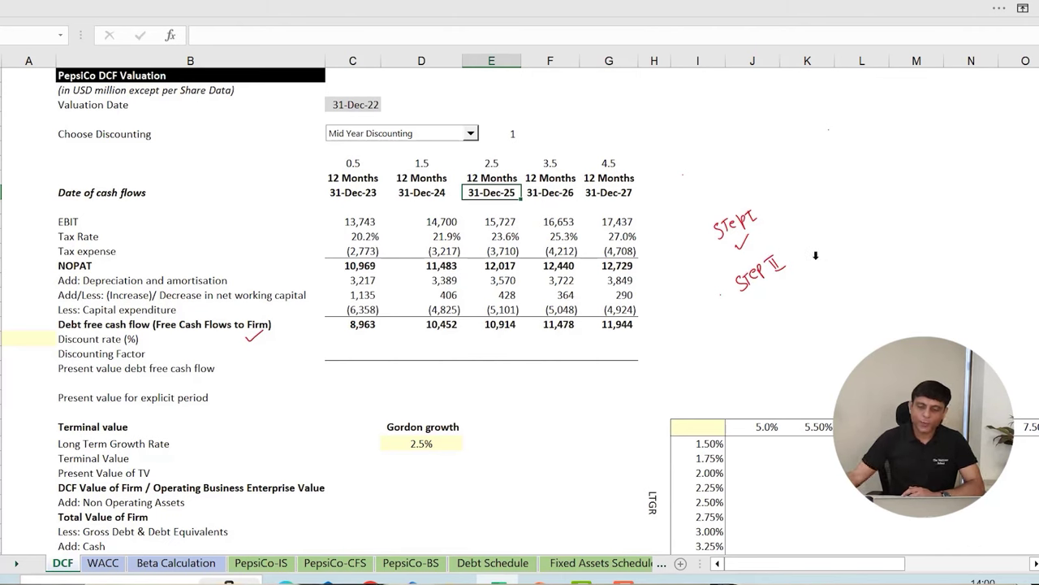
mouse_move(784, 263)
left_mouse_down()
mouse_move(837, 228)
mouse_move(853, 233)
left_mouse_up()
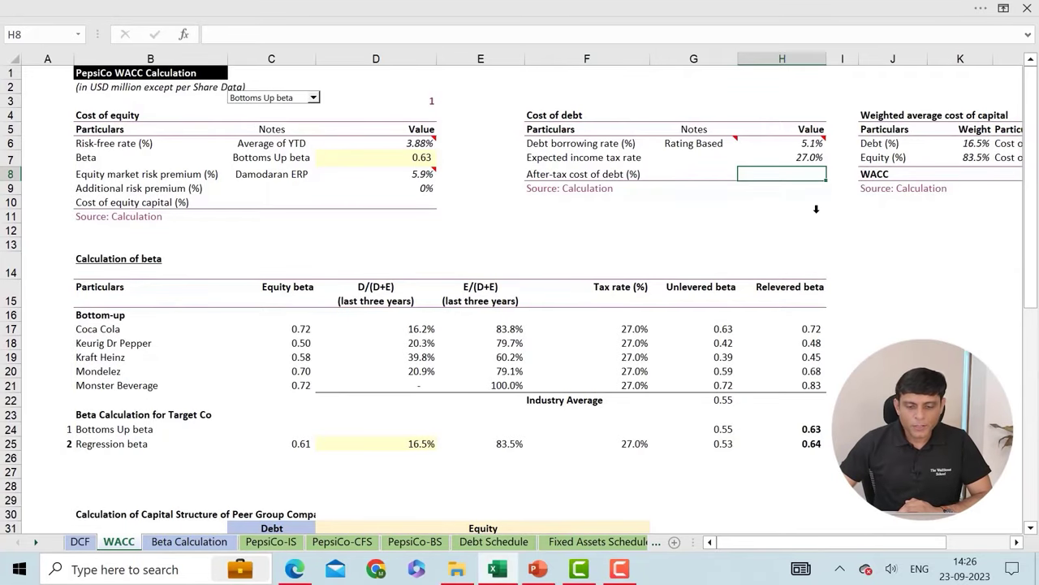
Handwrite the WACC formula "Kd x (1-Tax) x Wd + Ke x We" in the blank area below the cost of debt table
mouse_move(442, 231)
left_mouse_down()
mouse_move(441, 247)
mouse_move(544, 234)
left_mouse_up()
mouse_move(547, 220)
left_mouse_down()
mouse_move(549, 241)
mouse_move(578, 235)
mouse_move(569, 237)
left_mouse_up()
mouse_move(586, 223)
left_mouse_down()
mouse_move(599, 230)
mouse_move(604, 220)
mouse_move(614, 233)
mouse_move(651, 227)
left_mouse_up()
mouse_move(664, 216)
left_mouse_down()
mouse_move(662, 232)
mouse_move(670, 227)
left_mouse_up()
mouse_move(680, 226)
left_mouse_down()
mouse_move(708, 229)
mouse_move(699, 229)
left_mouse_up()
left_click_drag(716, 214, 751, 225)
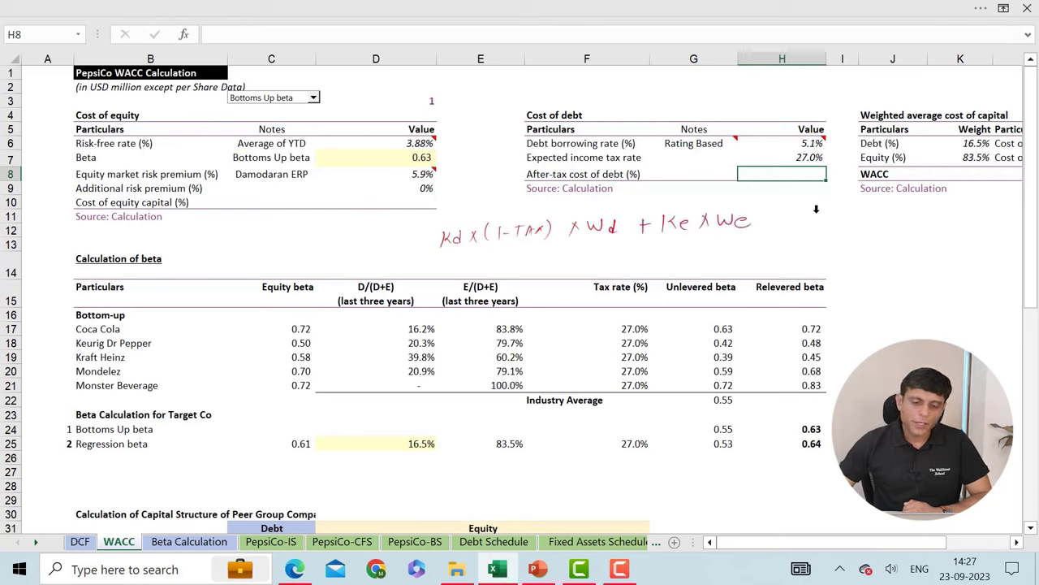
Circle the Kd x (1-Tax) term and put check marks beside the debt borrowing rate and expected income tax rate inputs
mouse_move(508, 207)
left_mouse_down()
mouse_move(446, 214)
mouse_move(514, 252)
mouse_move(550, 211)
mouse_move(488, 206)
left_mouse_up()
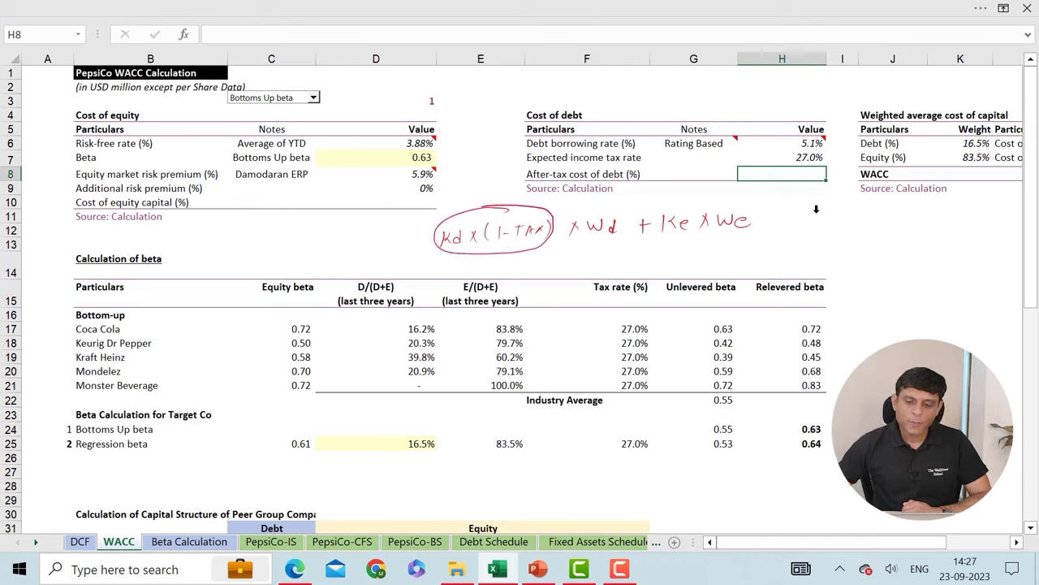
left_click_drag(519, 142, 531, 142)
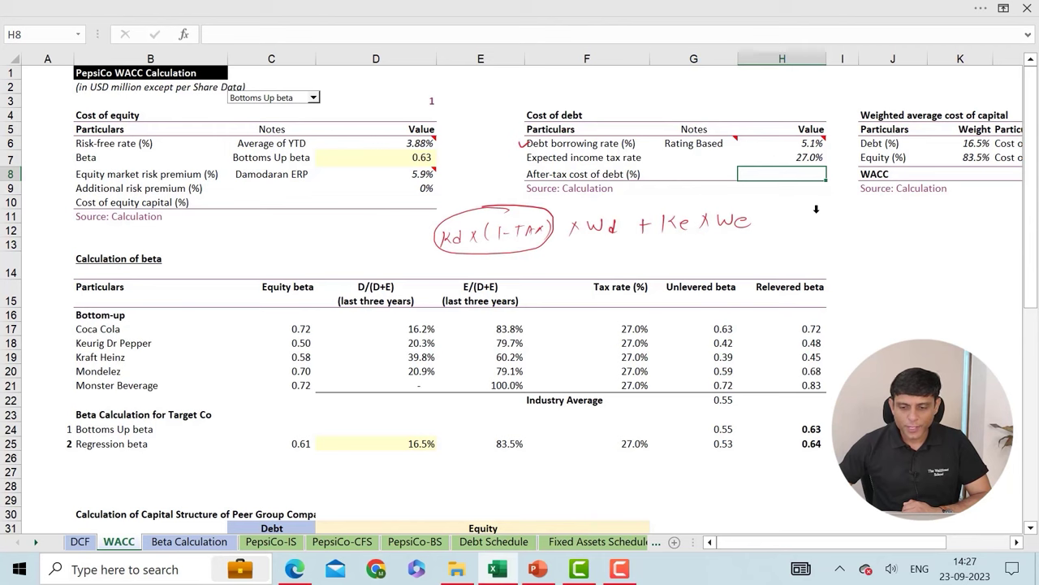
left_click_drag(785, 141, 802, 138)
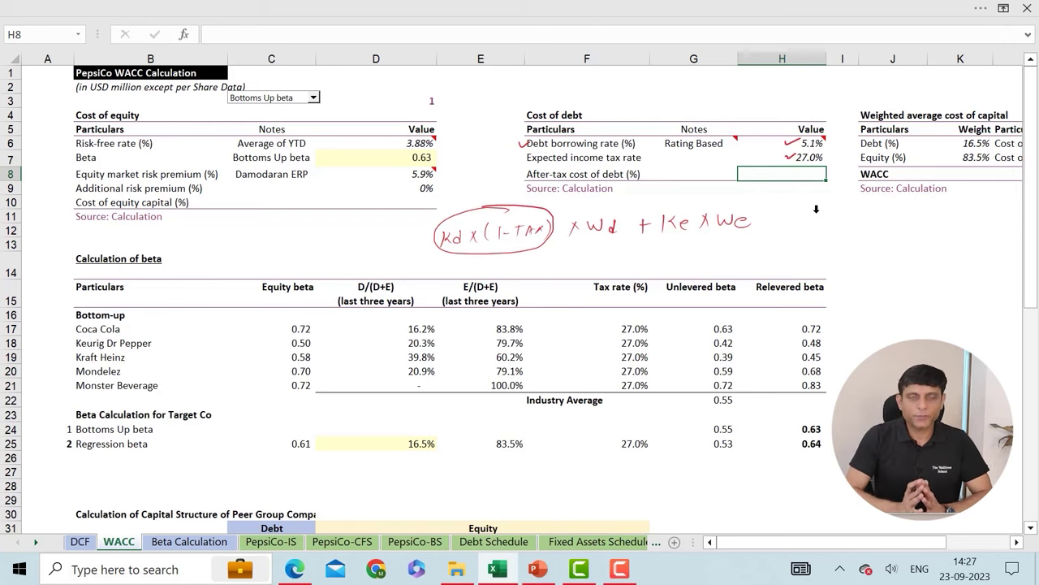
Calculate the after-tax cost of debt in H8 with =H6*(1-H7)
type("=")
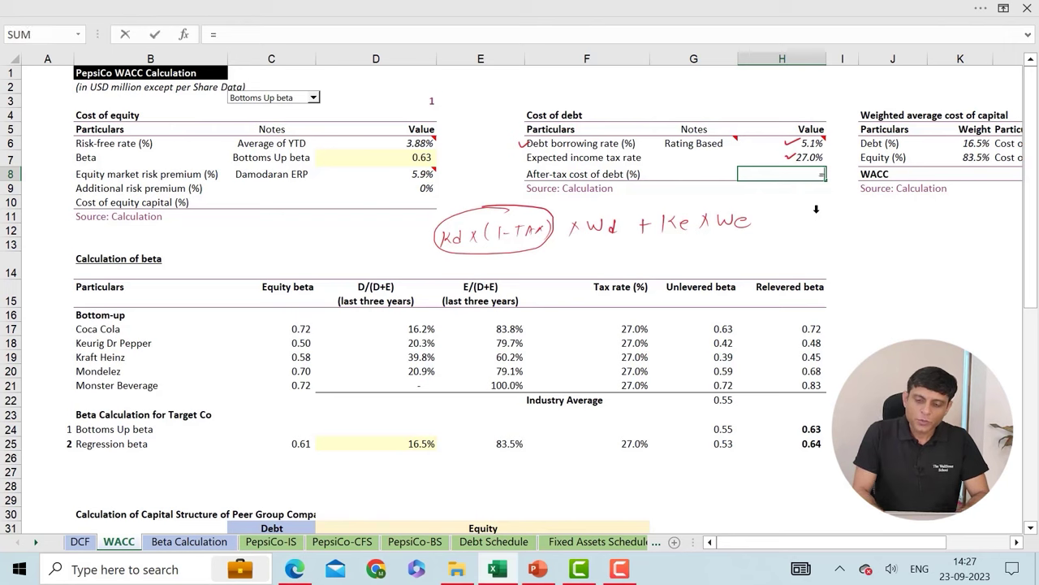
key("Up")
key("Up")
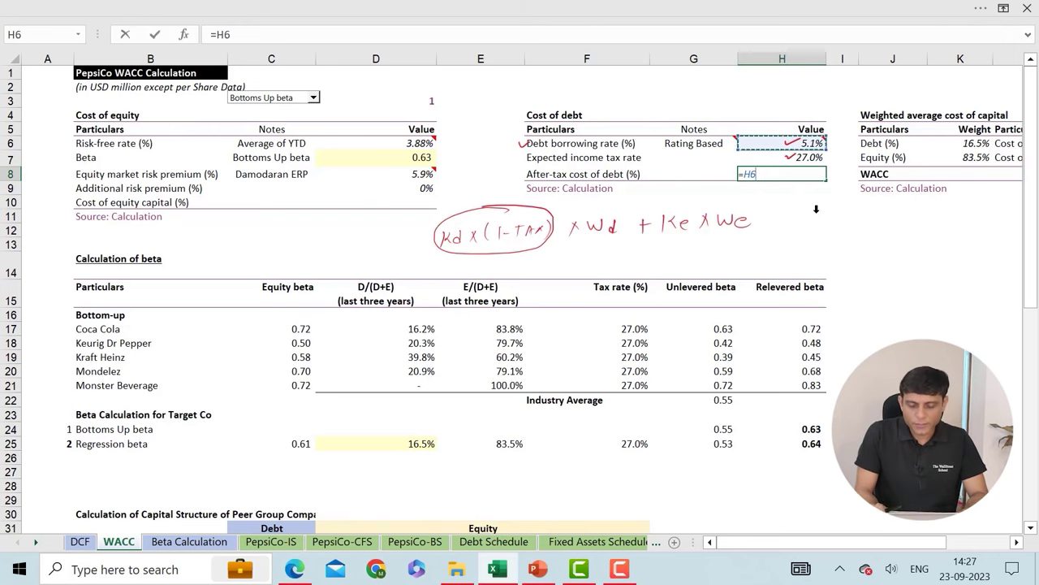
type("*(1-")
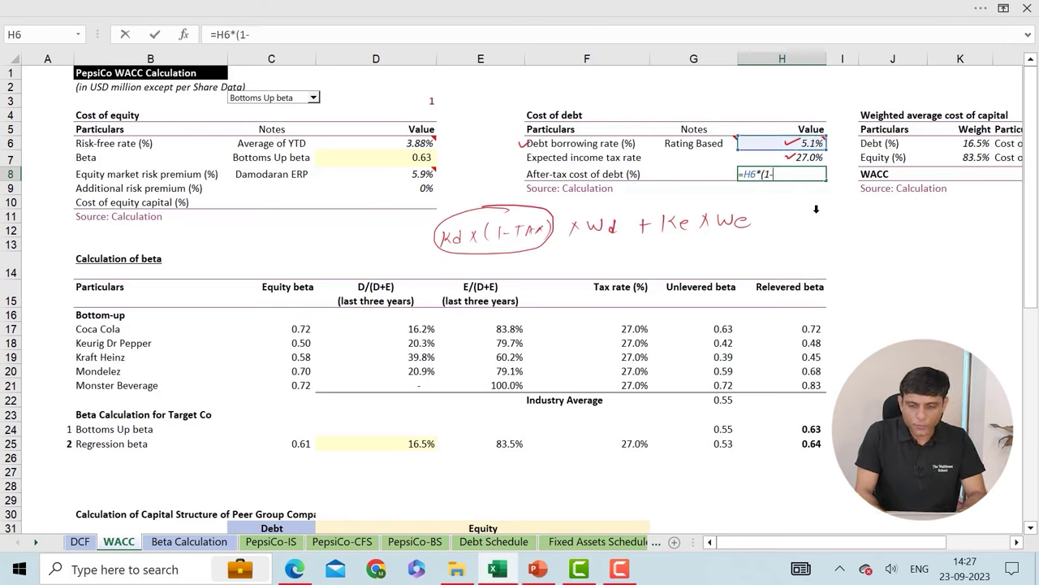
key("Up")
type(")")
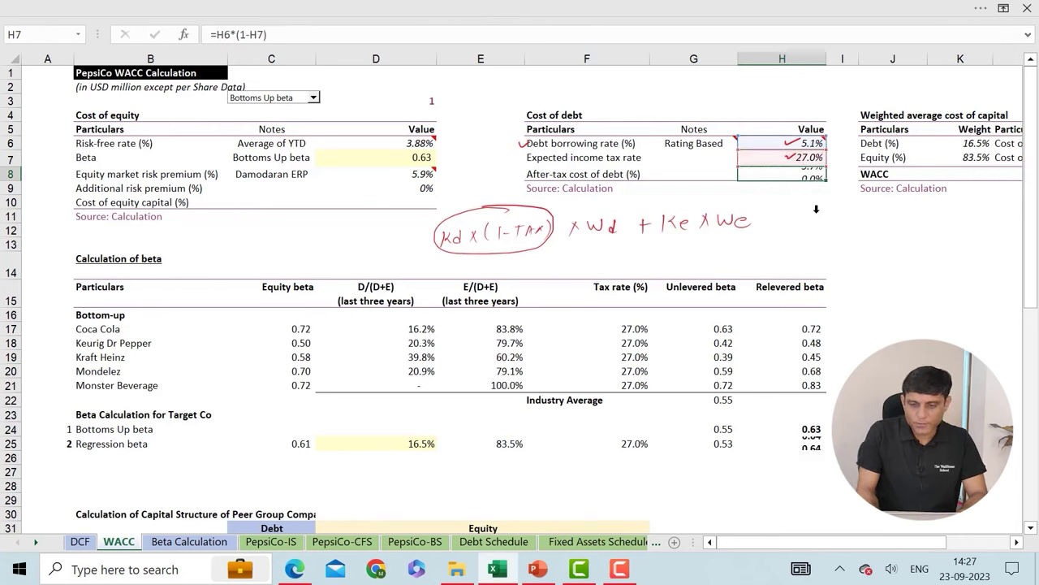
key("Return")
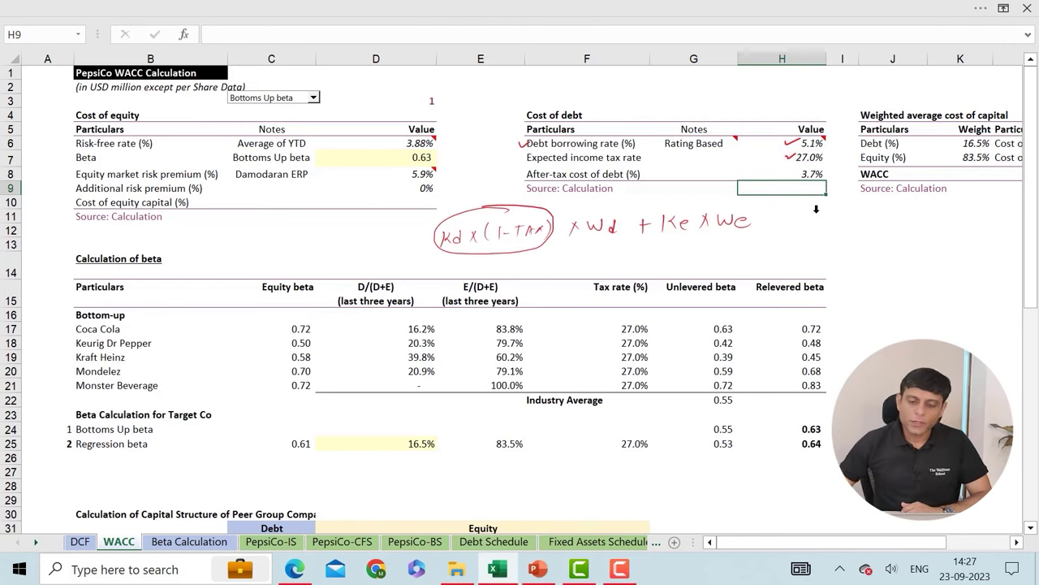
Handwrite an arrow from Ke to the underlined note "CAPM = RFR + Beta x ERP" beneath the WACC formula
mouse_move(675, 238)
left_mouse_down()
mouse_move(675, 250)
mouse_move(690, 248)
left_mouse_up()
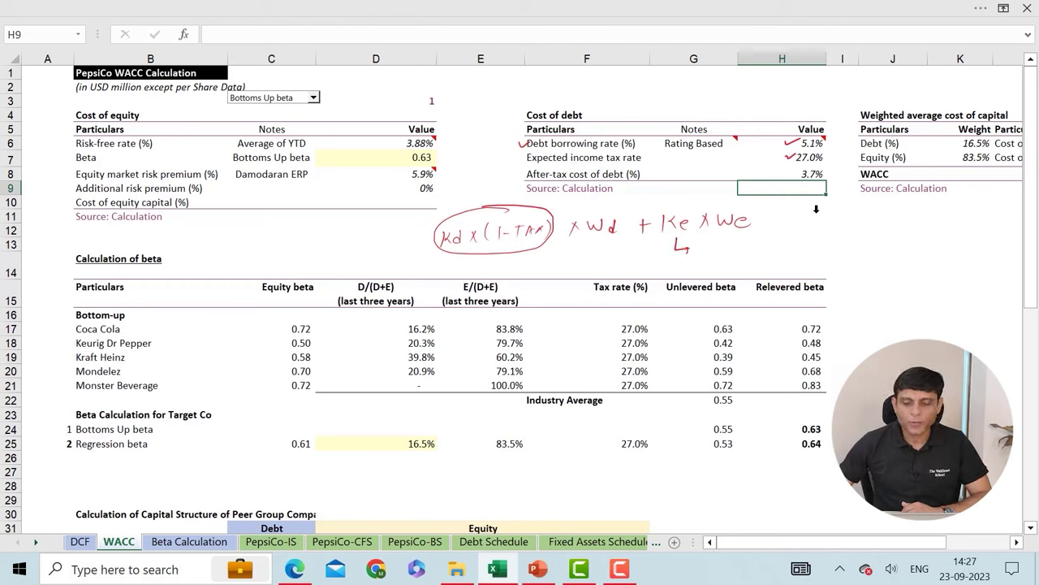
mouse_move(713, 245)
left_mouse_down()
mouse_move(703, 256)
mouse_move(730, 248)
mouse_move(763, 263)
left_mouse_up()
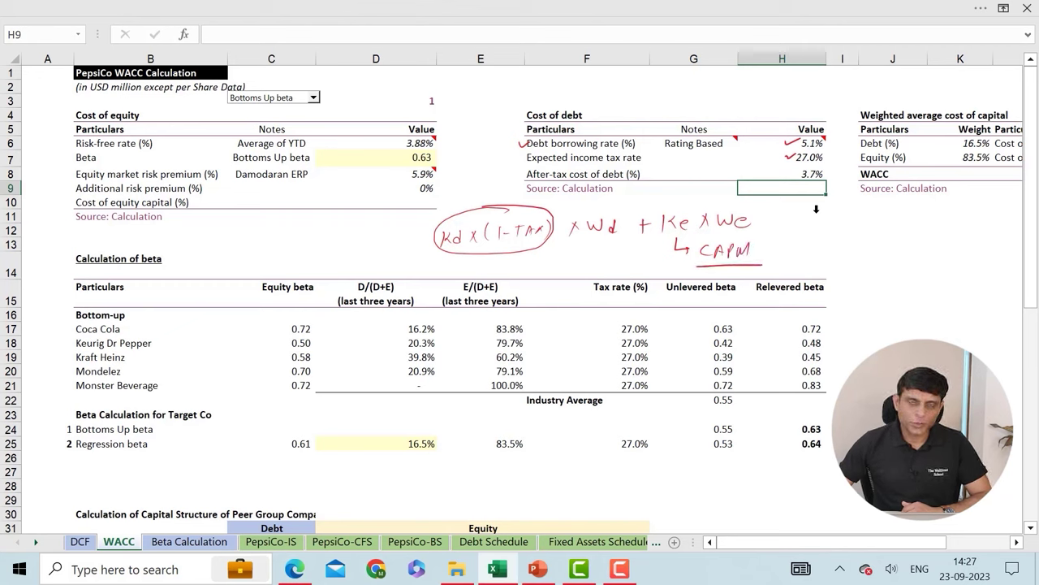
mouse_move(762, 251)
left_mouse_down()
mouse_move(804, 252)
mouse_move(822, 237)
mouse_move(832, 256)
left_mouse_up()
mouse_move(842, 239)
left_mouse_down()
mouse_move(843, 254)
mouse_move(851, 246)
left_mouse_up()
mouse_move(863, 240)
left_mouse_down()
mouse_move(872, 242)
mouse_move(862, 256)
mouse_move(880, 255)
left_mouse_up()
left_click_drag(872, 241, 893, 253)
left_click_drag(903, 242, 903, 252)
mouse_move(917, 237)
left_mouse_down()
mouse_move(920, 255)
mouse_move(929, 254)
left_mouse_up()
mouse_move(937, 236)
left_mouse_down()
mouse_move(932, 254)
mouse_move(941, 247)
left_mouse_up()
left_click_drag(934, 244, 942, 253)
left_click_drag(944, 234, 952, 244)
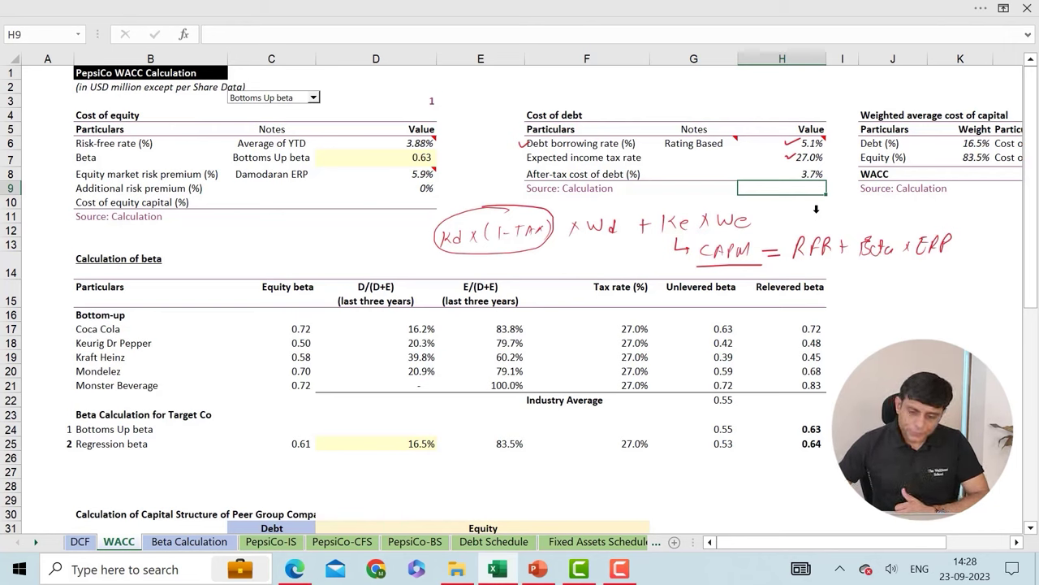
Check-mark the RFR, Beta and ERP terms and the risk-free rate value, emphasize the plus sign, and circle ERP and Beta
mouse_move(809, 255)
left_mouse_down()
mouse_move(814, 265)
mouse_move(837, 252)
left_mouse_up()
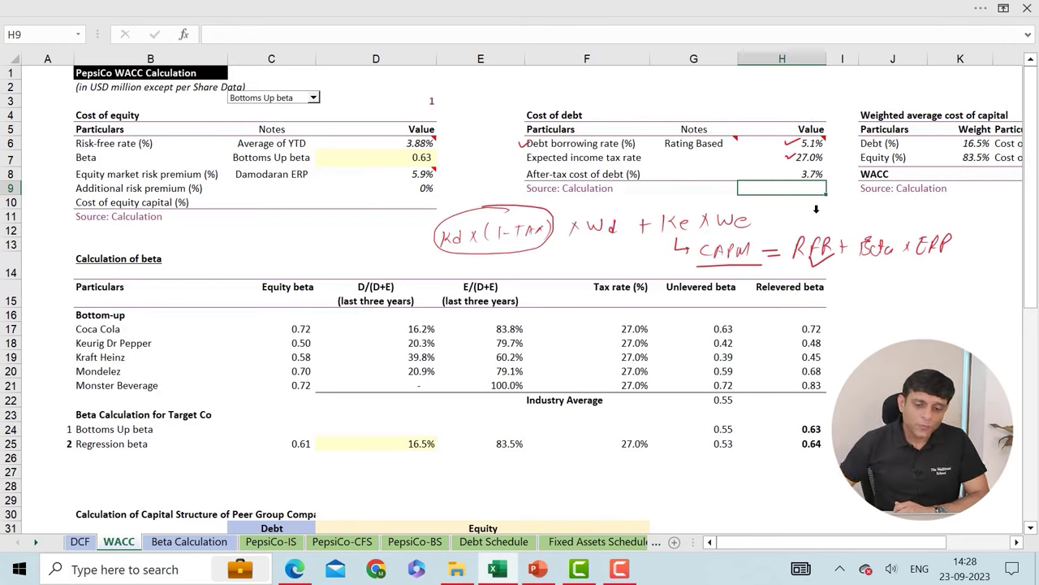
left_click_drag(384, 142, 396, 140)
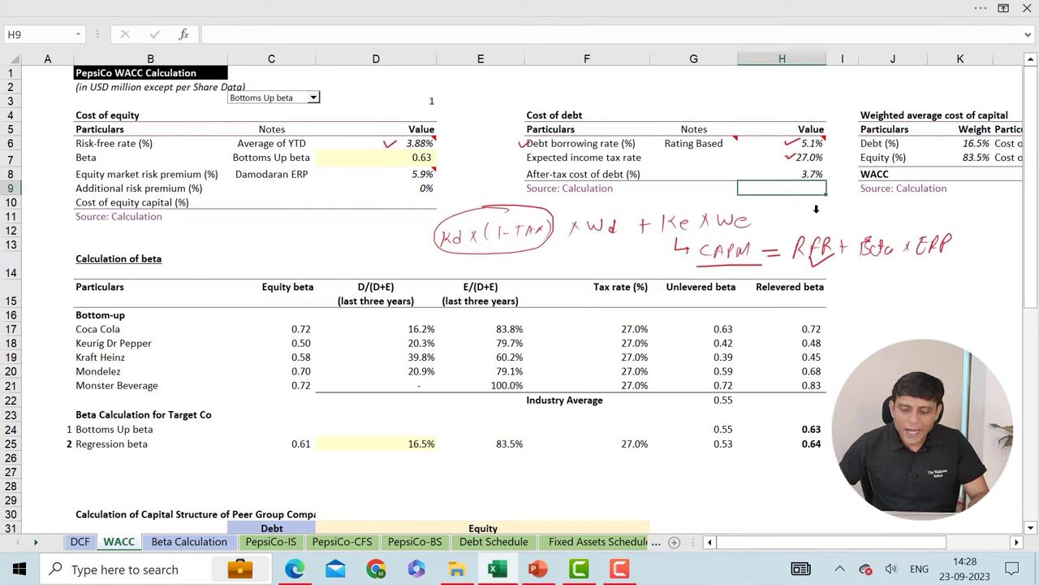
left_click_drag(838, 248, 858, 247)
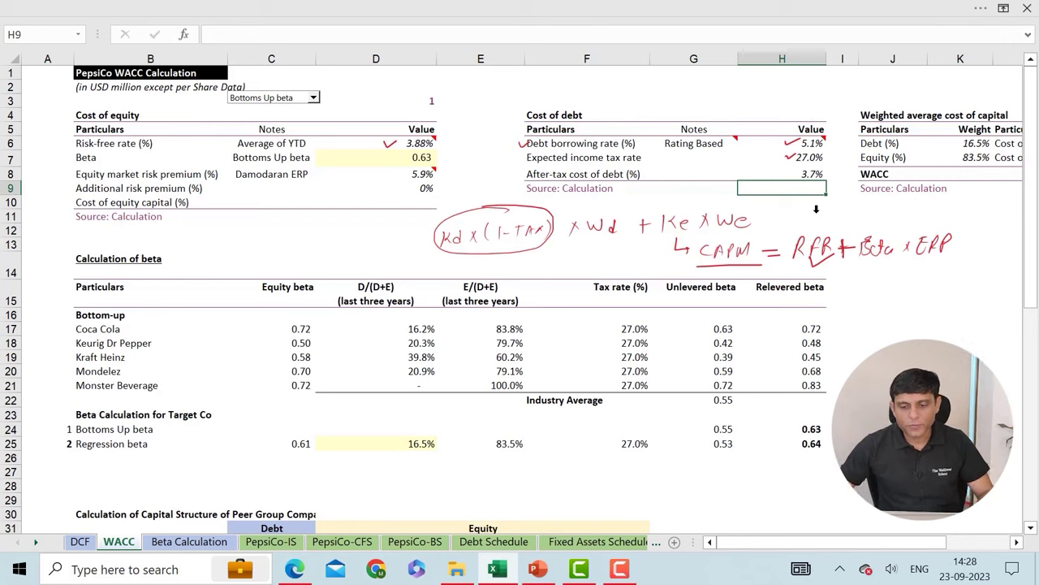
mouse_move(869, 258)
left_mouse_down()
mouse_move(872, 268)
mouse_move(885, 262)
left_mouse_up()
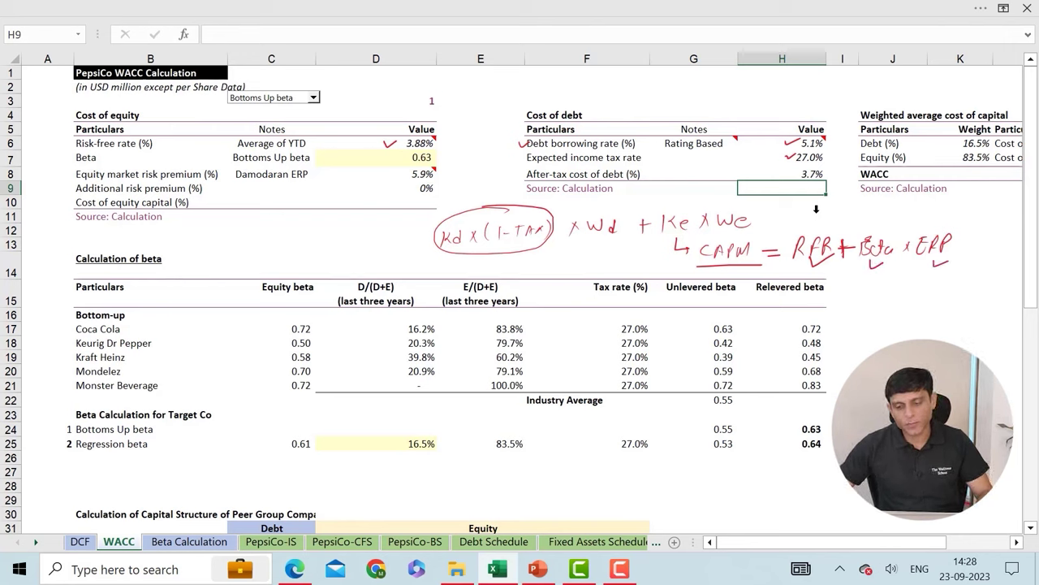
mouse_move(966, 231)
left_mouse_down()
mouse_move(911, 236)
mouse_move(966, 257)
mouse_move(964, 229)
mouse_move(913, 255)
left_mouse_up()
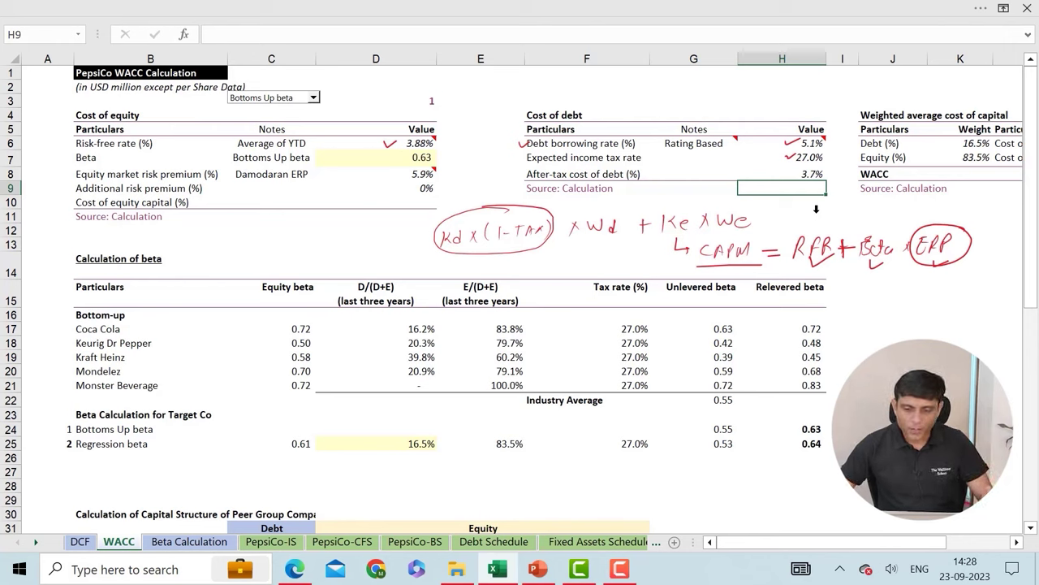
mouse_move(885, 226)
left_mouse_down()
mouse_move(853, 232)
mouse_move(900, 261)
mouse_move(881, 227)
left_mouse_up()
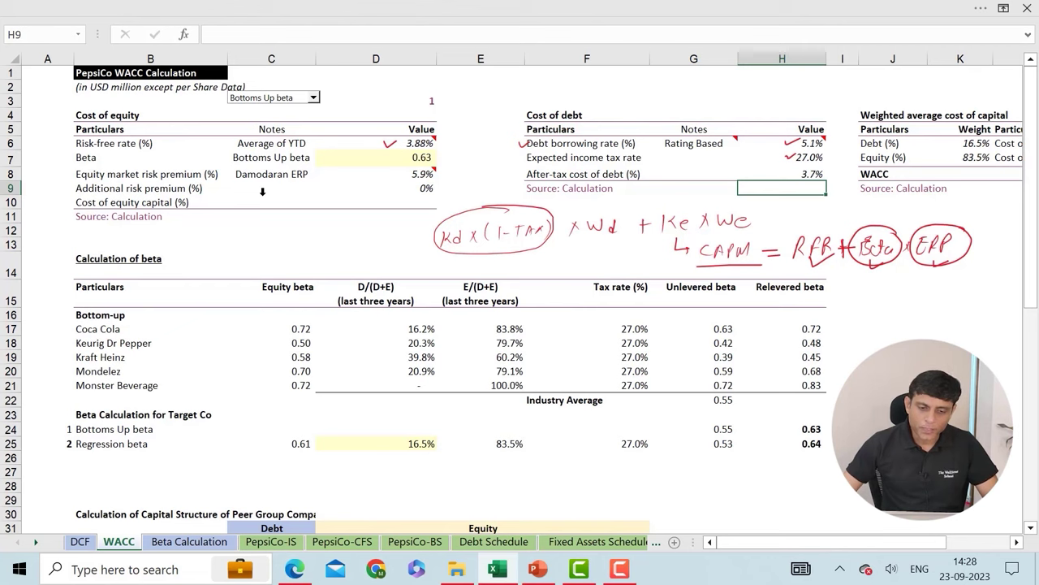
Check-mark the beta and equity market risk premium values, bracket them together, and mark the additional risk premium row
left_click_drag(388, 154, 399, 152)
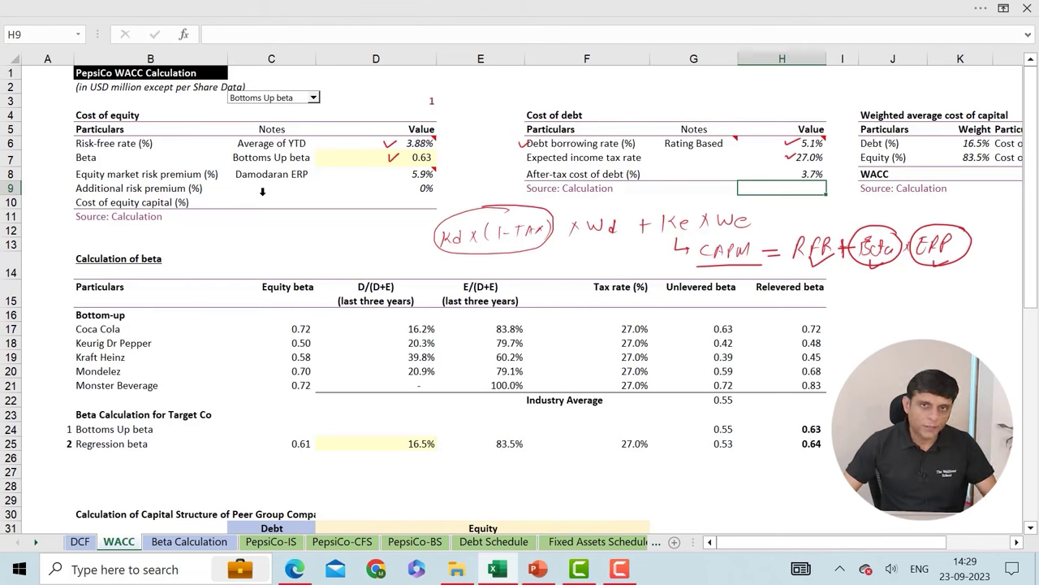
left_click_drag(390, 172, 405, 169)
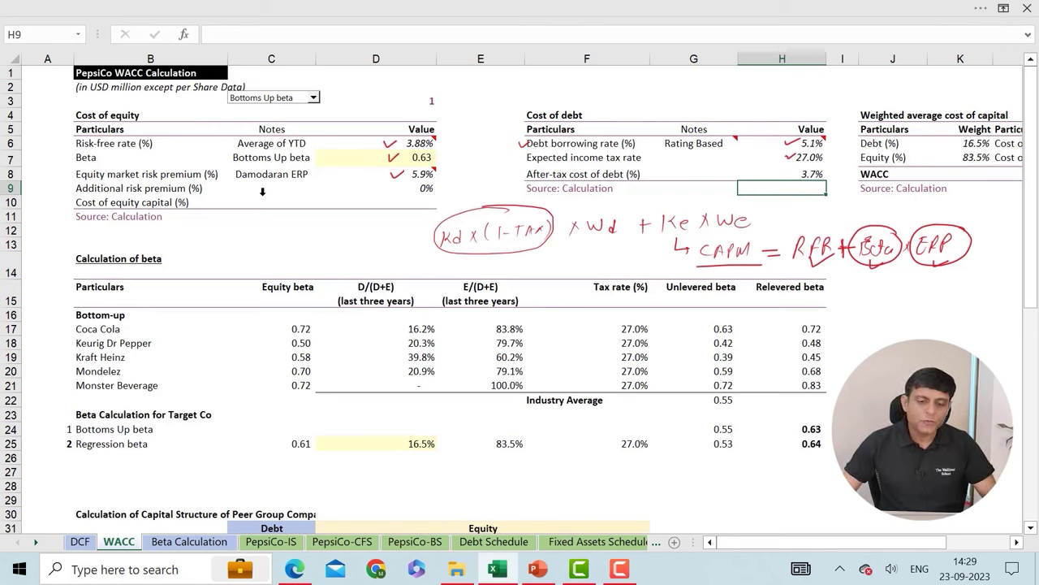
left_click_drag(442, 159, 437, 175)
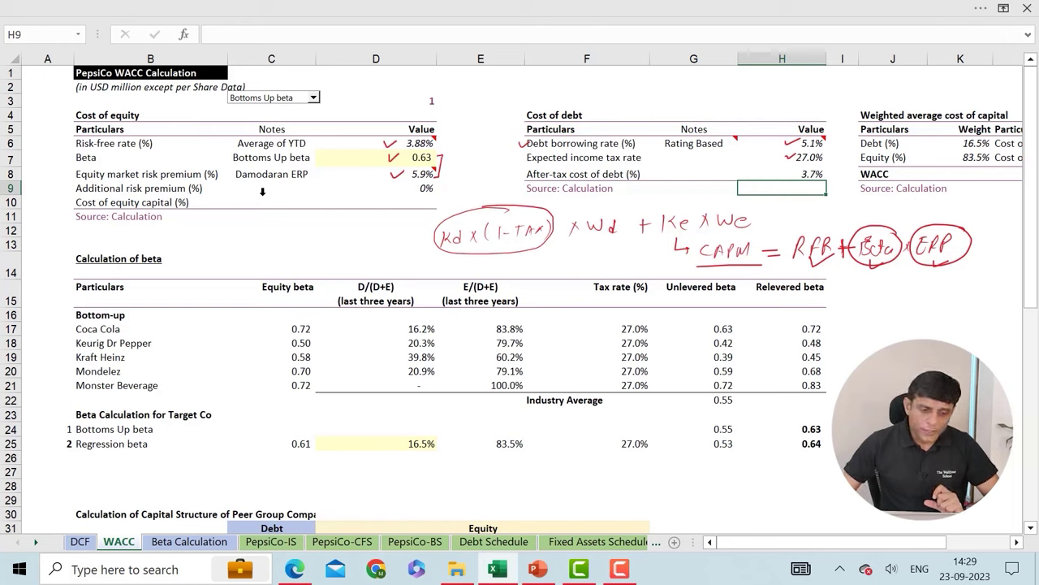
left_click_drag(108, 197, 123, 196)
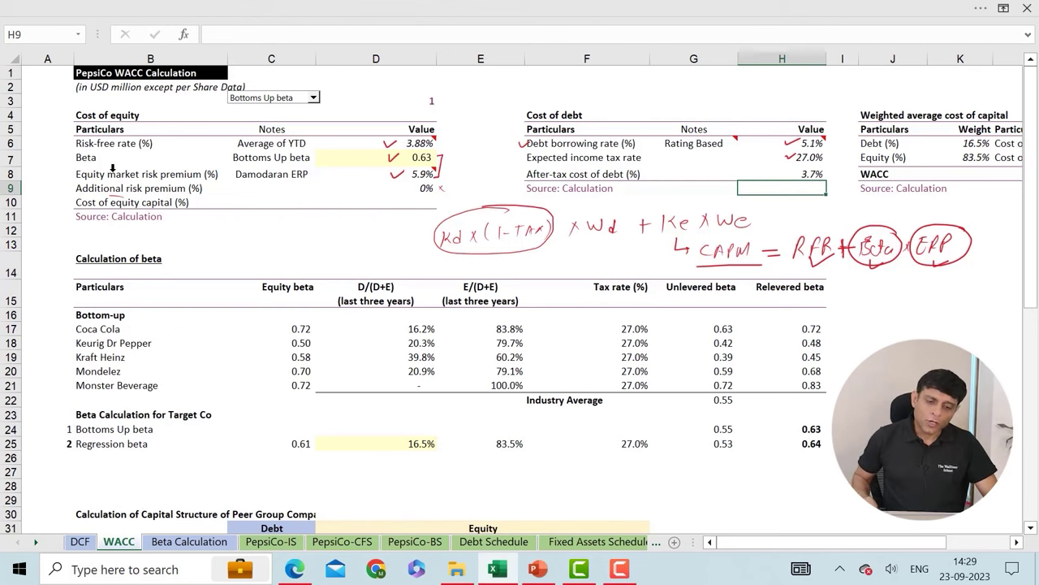
Calculate the cost of equity capital in D10 with =D6+D7*D8
left_click(402, 201)
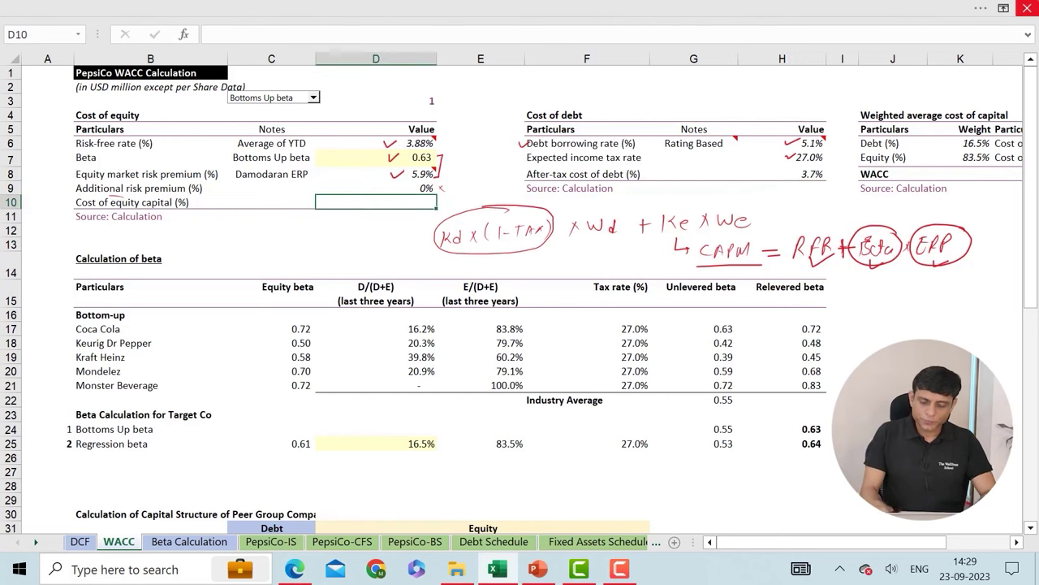
type("=")
key("Up")
key("Up")
key("Up")
key("Up")
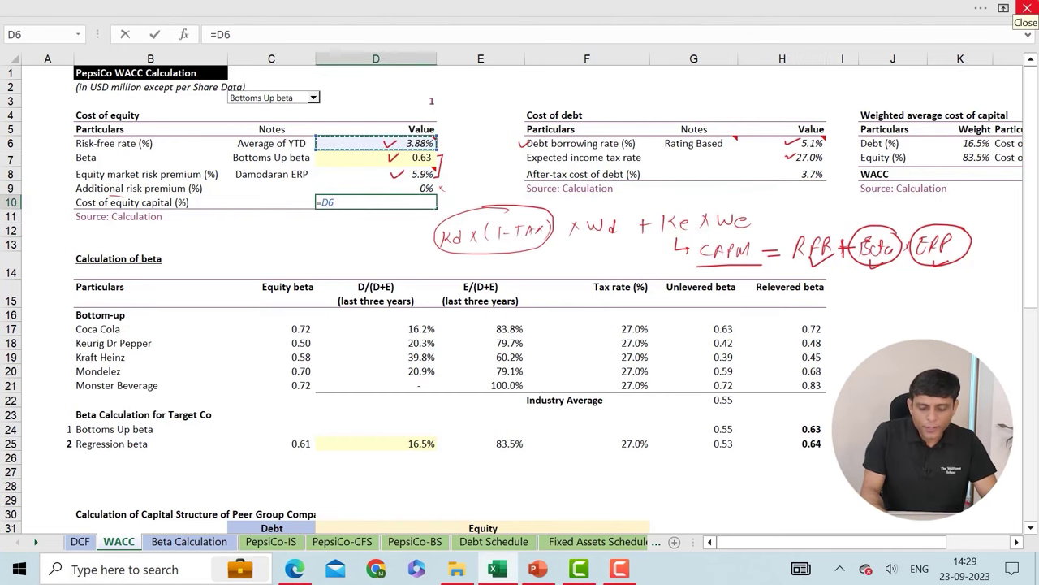
type("+")
key("Up")
key("Up")
key("Up")
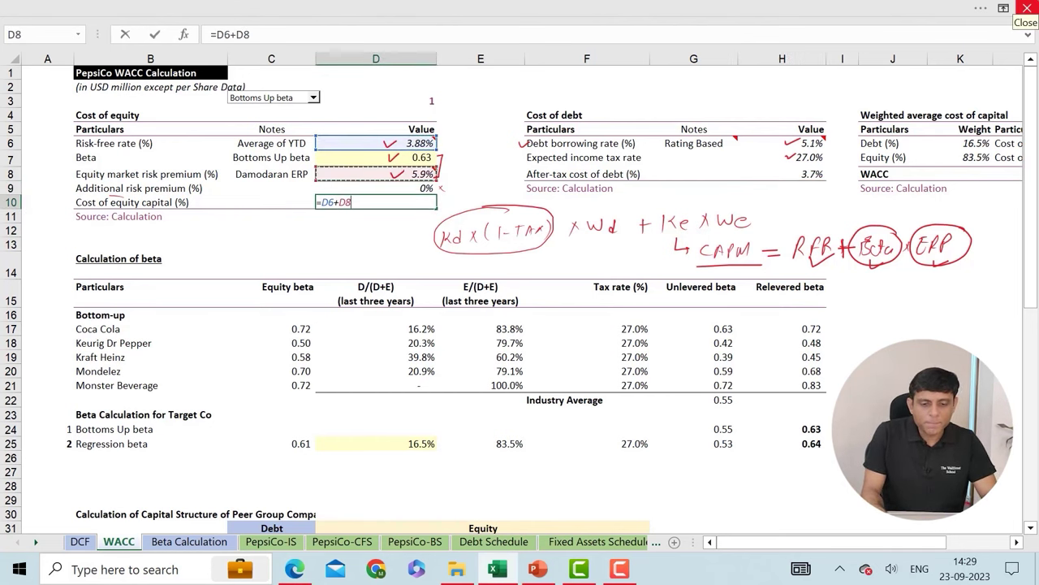
type("*")
key("Up")
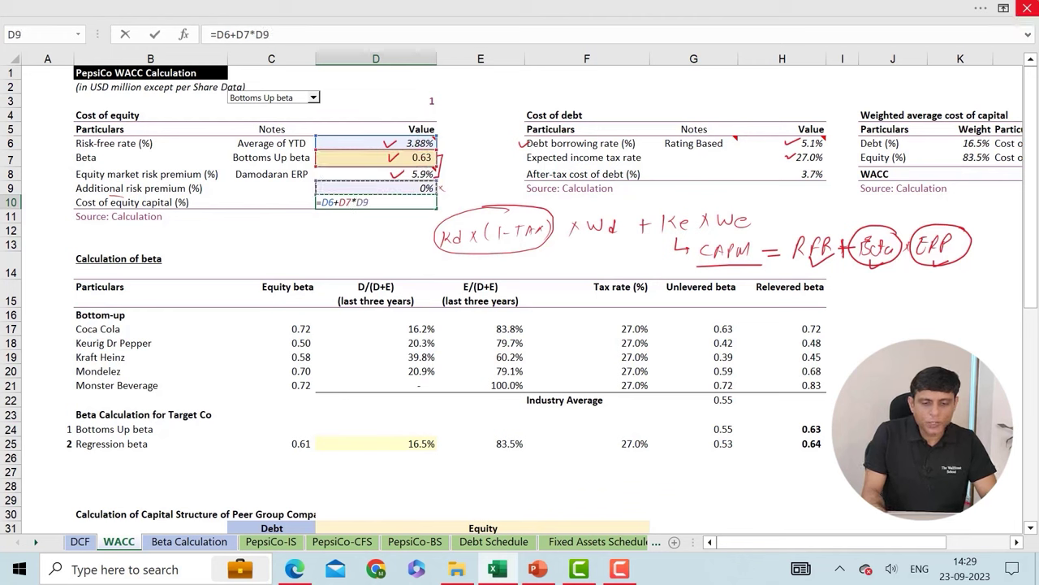
key("Up")
key("Return")
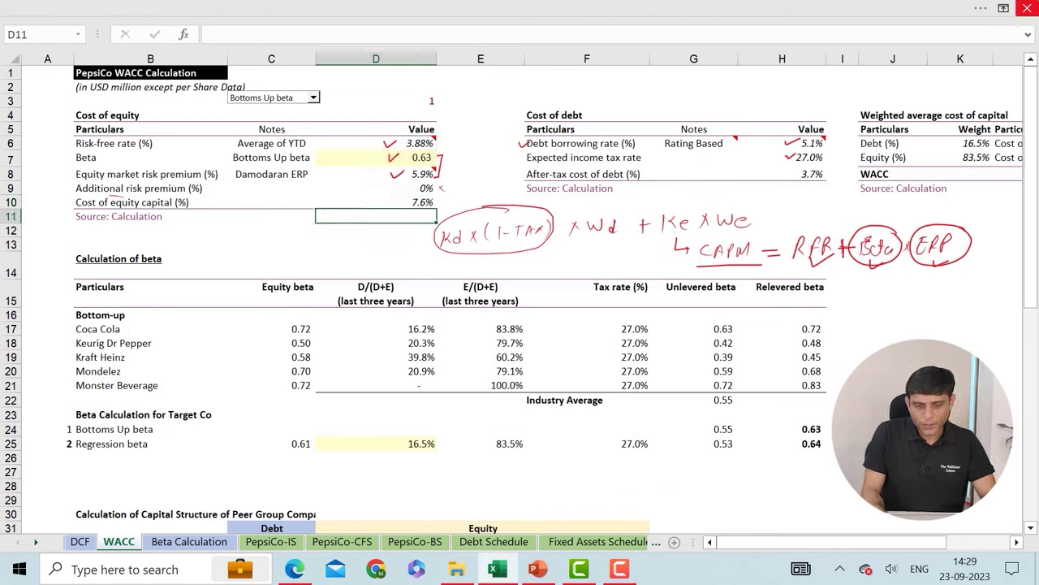
left_click(376, 202)
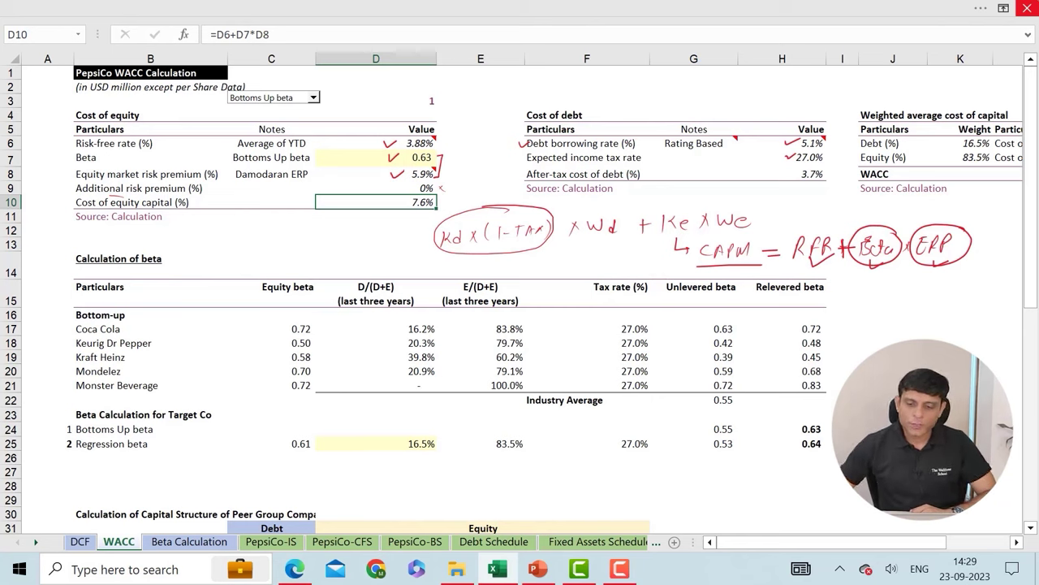
Put check marks beside the after-tax cost of debt, the cost of equity capital and the equity weight
left_click_drag(787, 174, 801, 172)
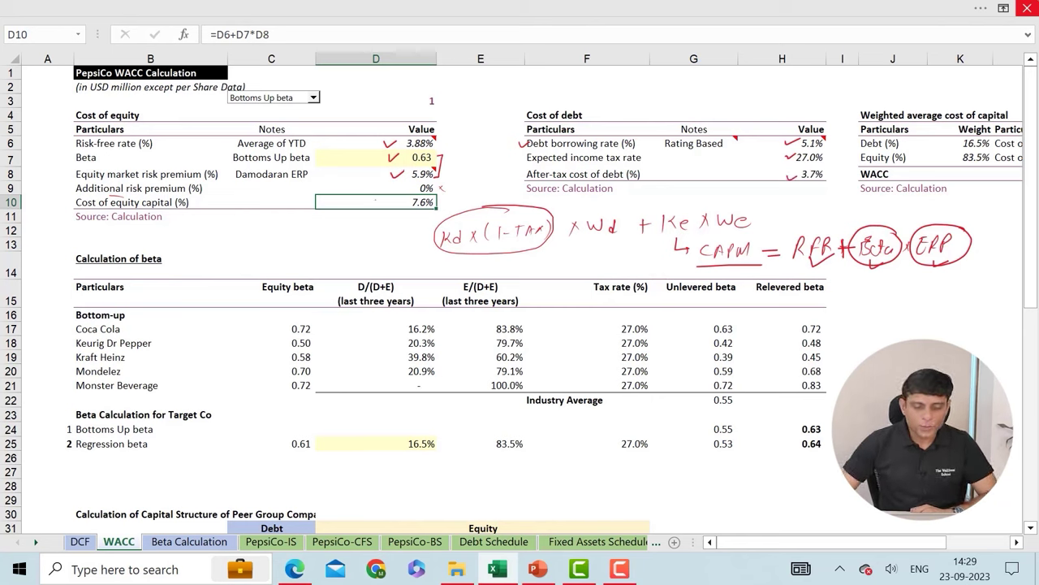
left_click_drag(375, 199, 388, 197)
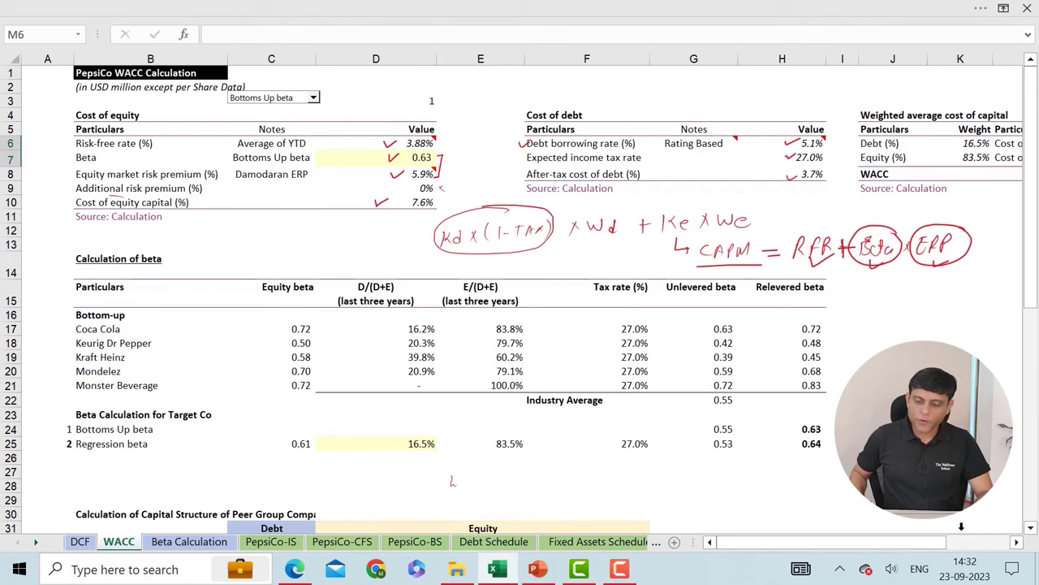
left_click(1016, 540)
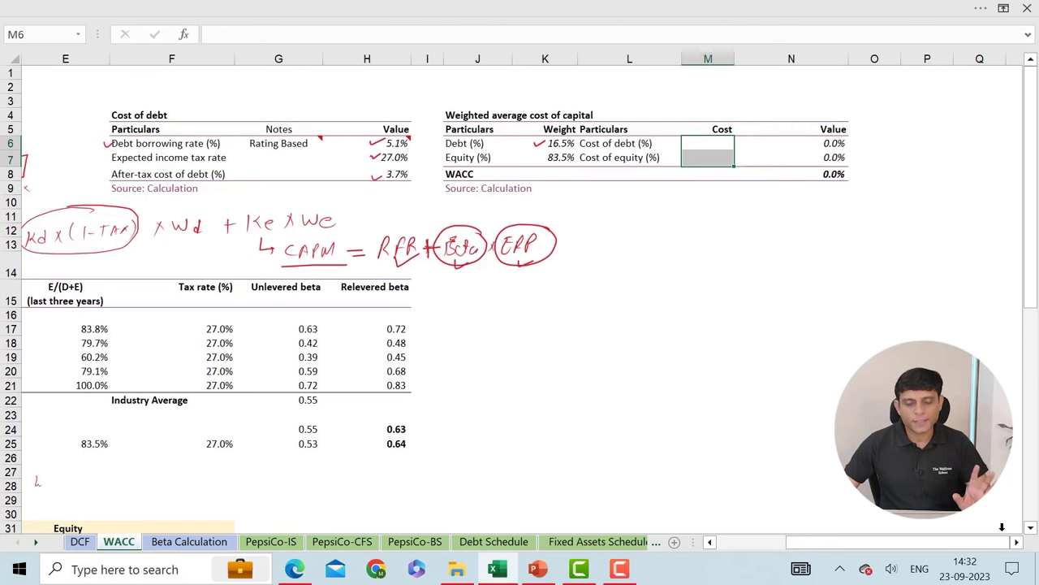
left_click_drag(537, 159, 547, 156)
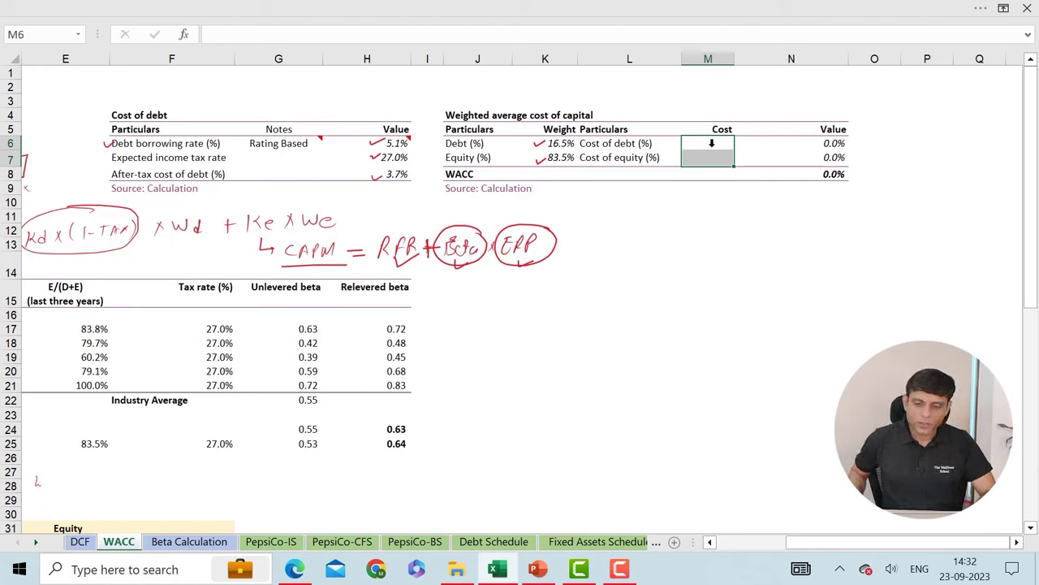
Link the cost of debt in the weighted average cost of capital table to the after-tax cost of debt with =H8
left_click(711, 143)
type("=")
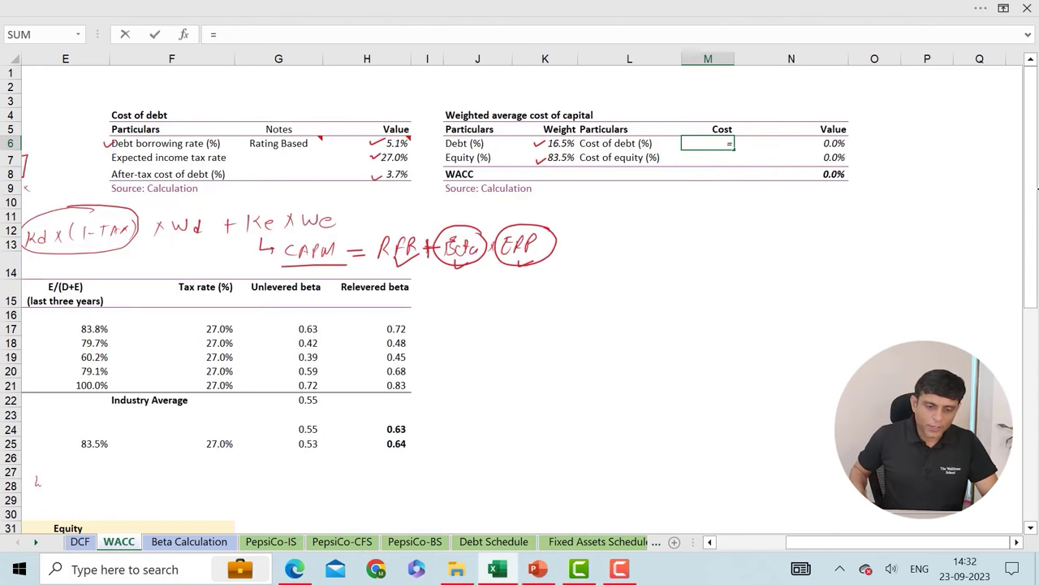
left_click(396, 173)
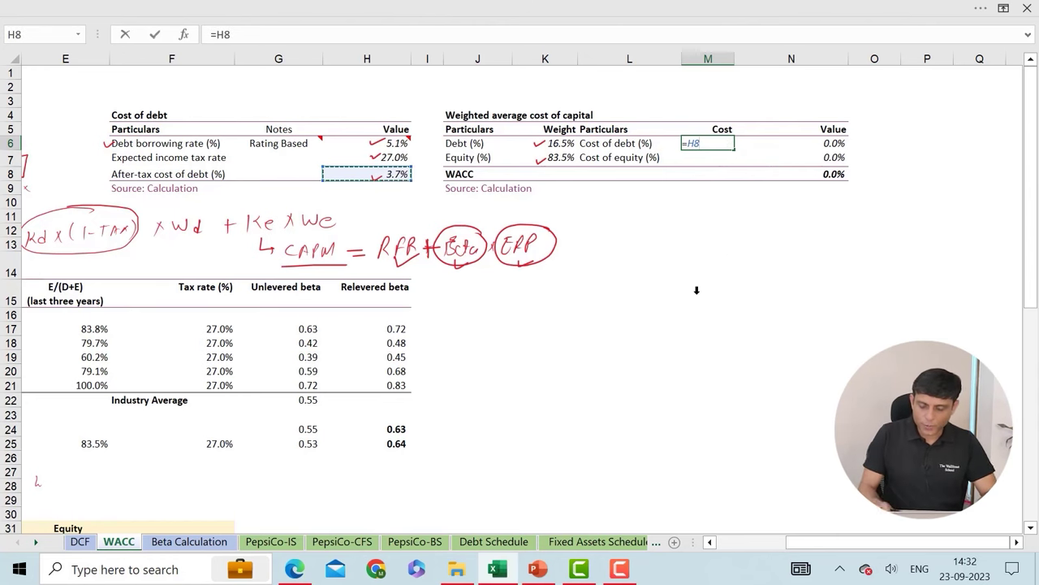
key("Return")
Link the cost of equity in the weighted average cost of capital table to the cost of equity capital with =D10
type("=")
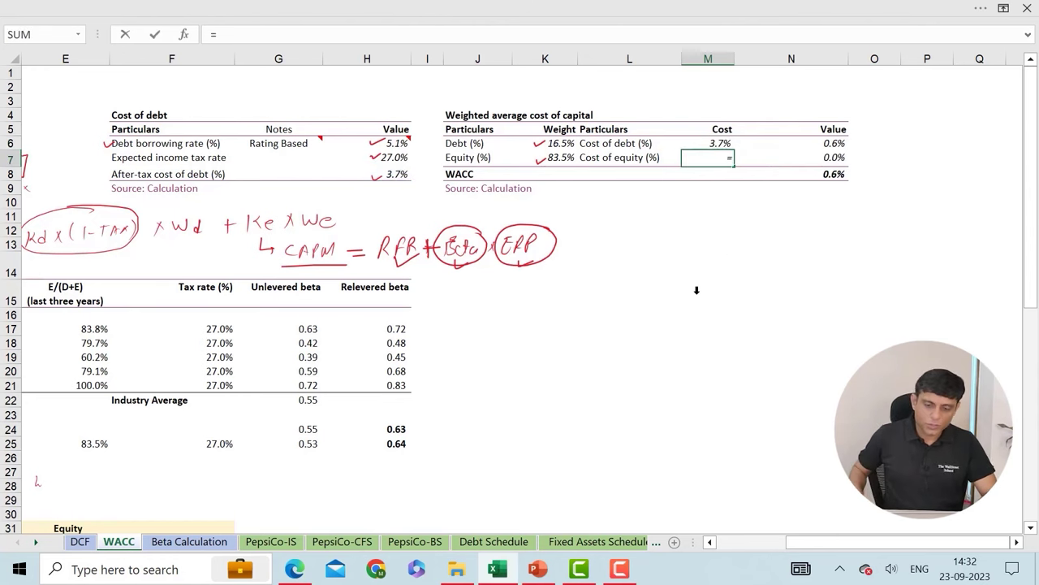
left_click(760, 536)
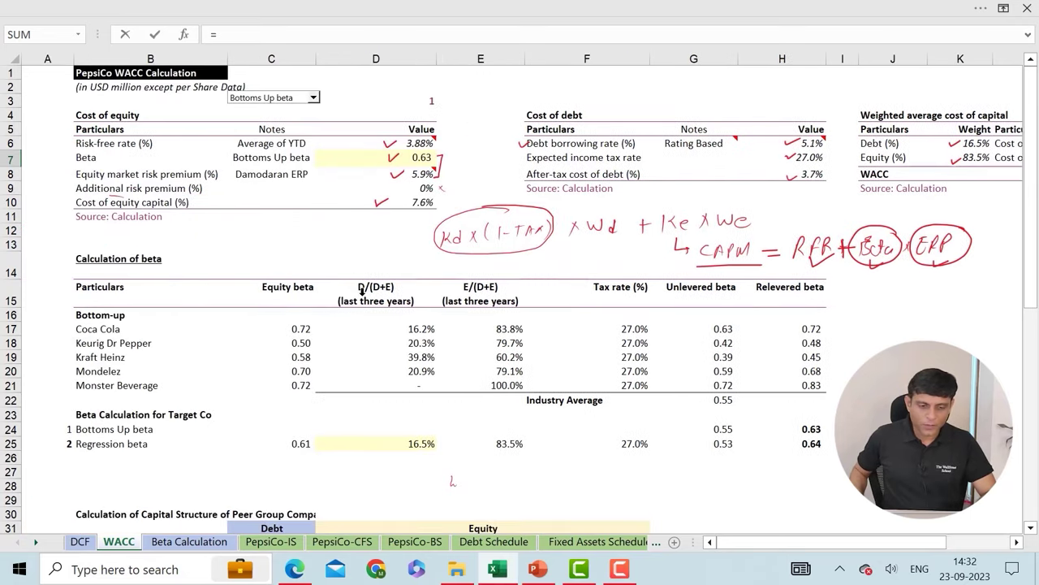
left_click(410, 202)
key("Return")
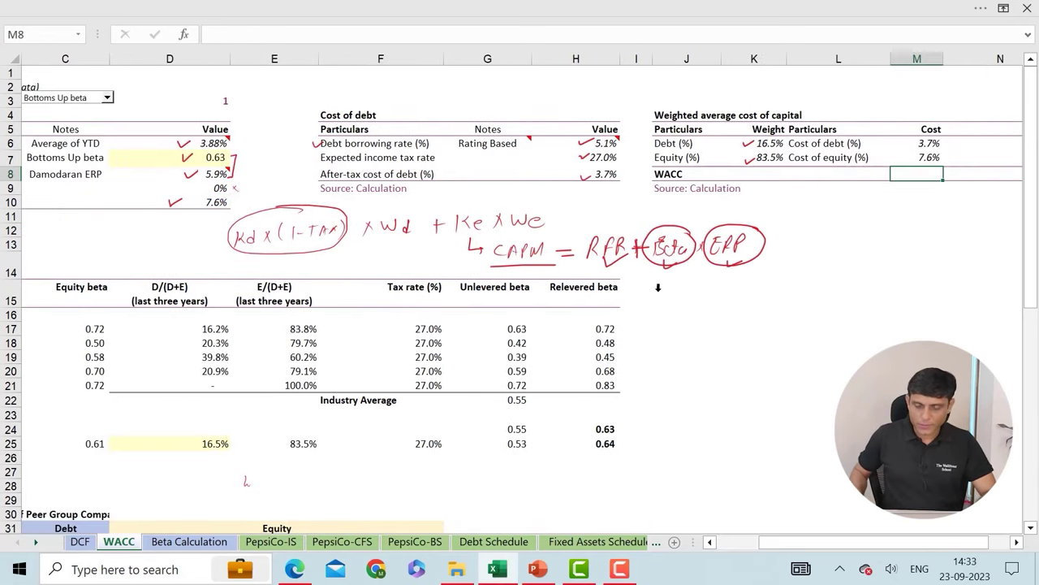
Check-mark the weights and costs in the weighted average cost of capital table, bracket the debt and equity values, and circle the debt value and WACC
left_click(1016, 541)
left_click(1016, 541)
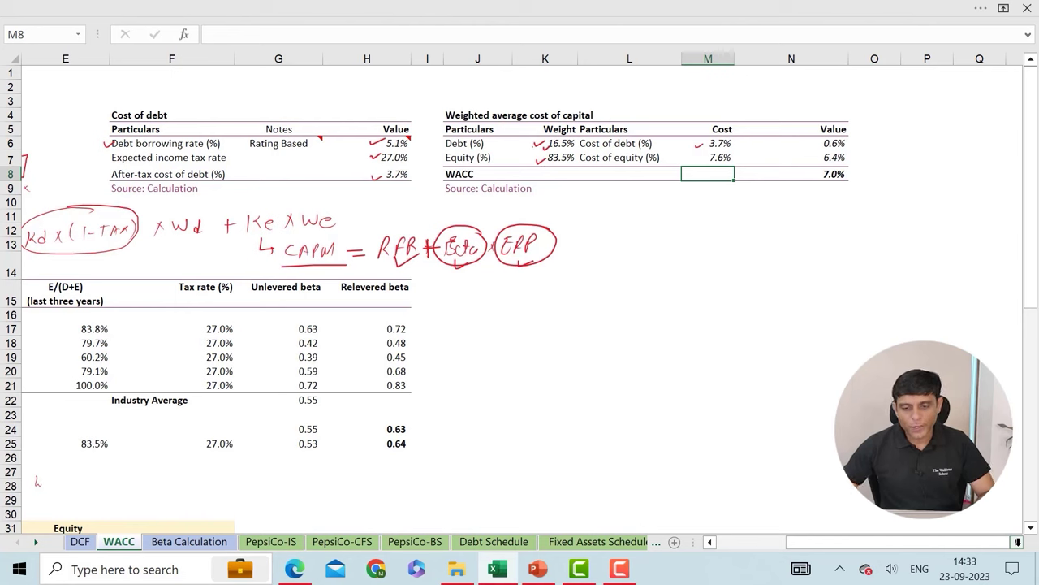
mouse_move(844, 135)
left_mouse_down()
mouse_move(822, 143)
mouse_move(847, 138)
mouse_move(836, 135)
left_mouse_up()
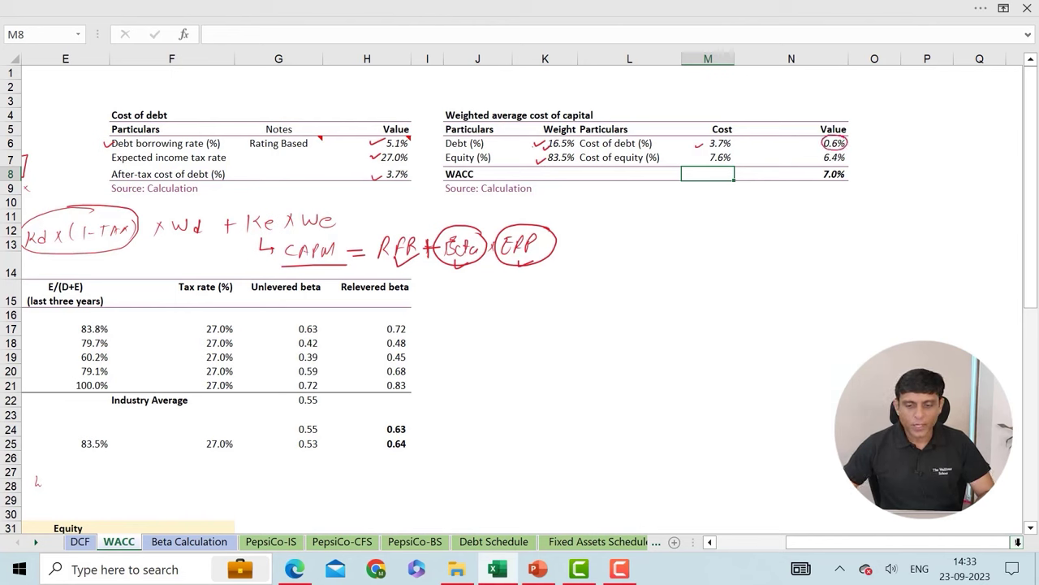
left_click_drag(700, 159, 709, 154)
left_click_drag(536, 156, 542, 161)
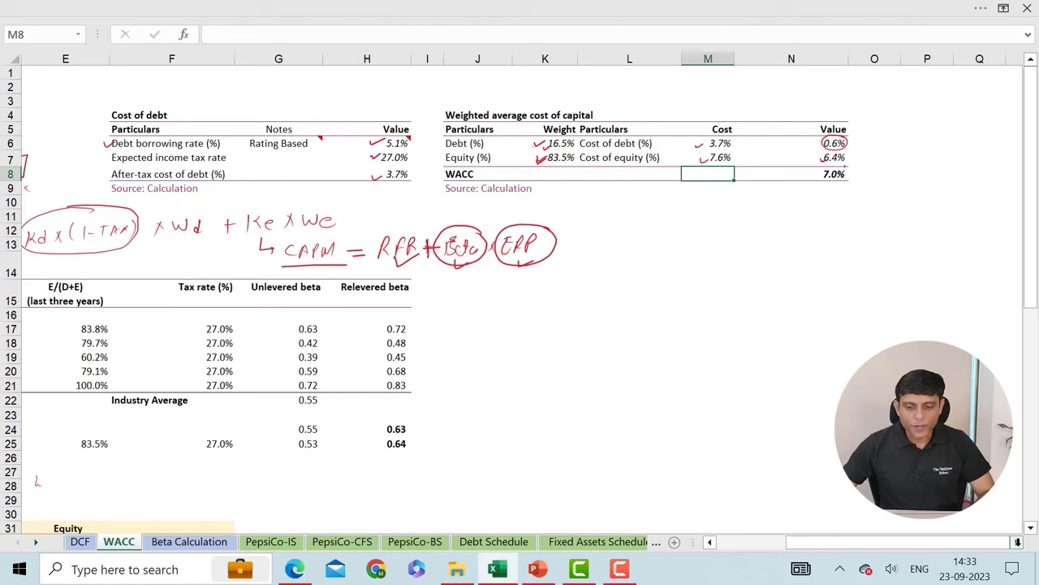
mouse_move(843, 164)
left_mouse_down()
mouse_move(817, 175)
mouse_move(843, 184)
mouse_move(837, 162)
mouse_move(848, 160)
left_mouse_up()
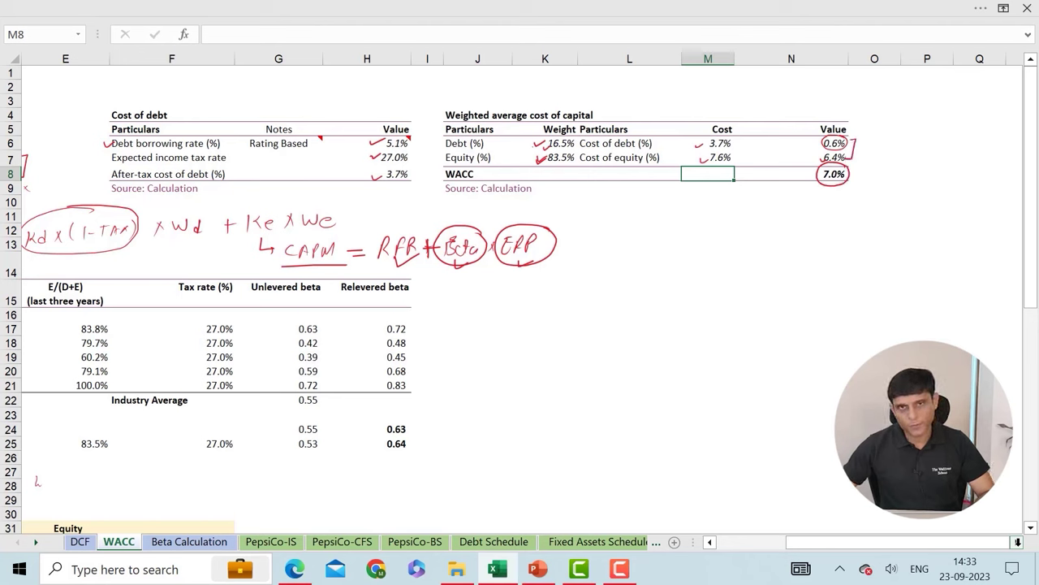
left_click_drag(823, 179, 808, 181)
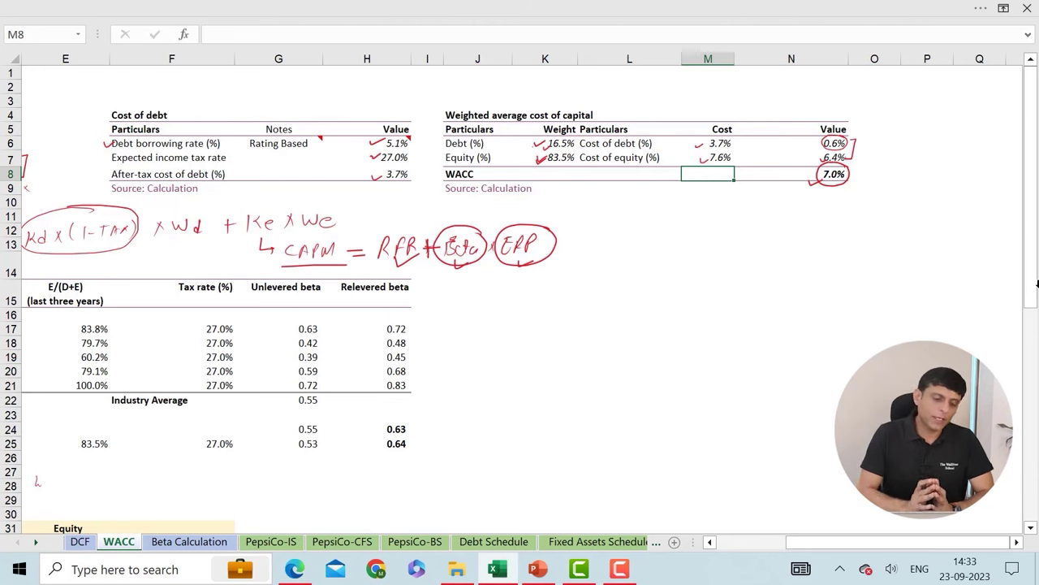
On the DCF sheet, handwrite the terminal value formula CF1/(R-g) beside the terminal value rows, annotated with next year, WACC and constant growth
left_click(81, 540)
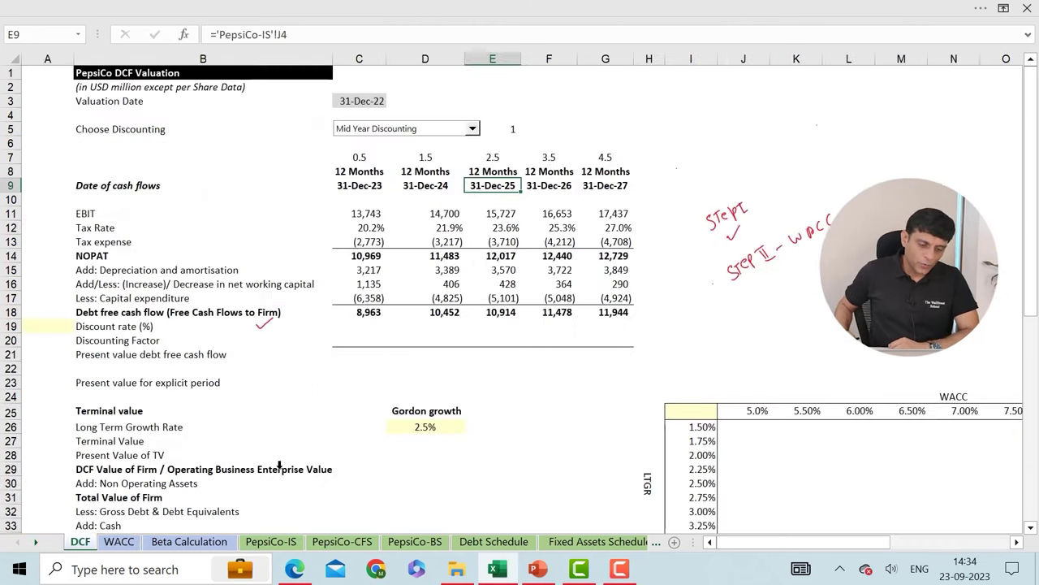
scroll(424, 328, "down", 4)
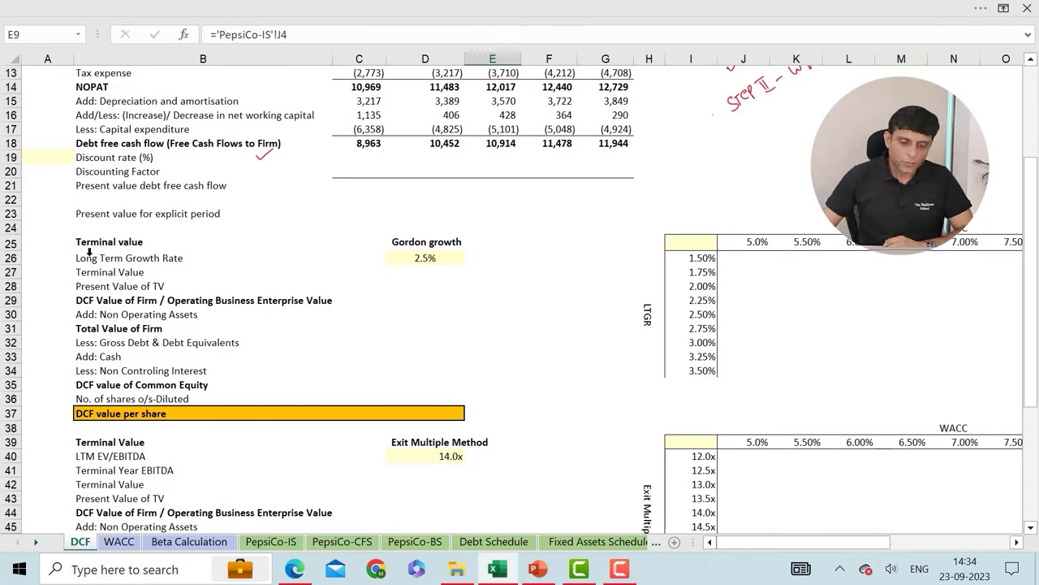
mouse_move(260, 225)
left_mouse_down()
mouse_move(250, 246)
mouse_move(286, 246)
mouse_move(262, 276)
mouse_move(281, 261)
left_mouse_up()
left_click_drag(294, 256, 286, 276)
left_click_drag(290, 227, 330, 207)
left_click_drag(336, 210, 362, 210)
mouse_move(370, 196)
left_mouse_down()
mouse_move(358, 211)
mouse_move(382, 192)
left_mouse_up()
left_click_drag(236, 291, 269, 279)
mouse_move(206, 274)
left_mouse_down()
mouse_move(211, 284)
mouse_move(217, 275)
left_mouse_up()
left_click_drag(226, 271, 238, 271)
left_click_drag(304, 254, 346, 241)
left_click_drag(347, 237, 404, 218)
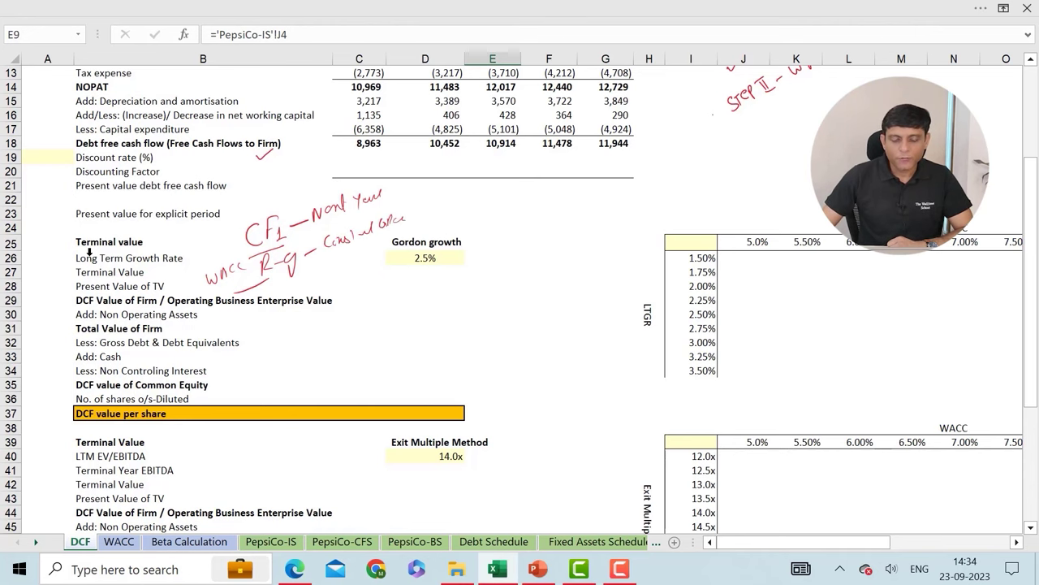
scroll(214, 198, "up", 3)
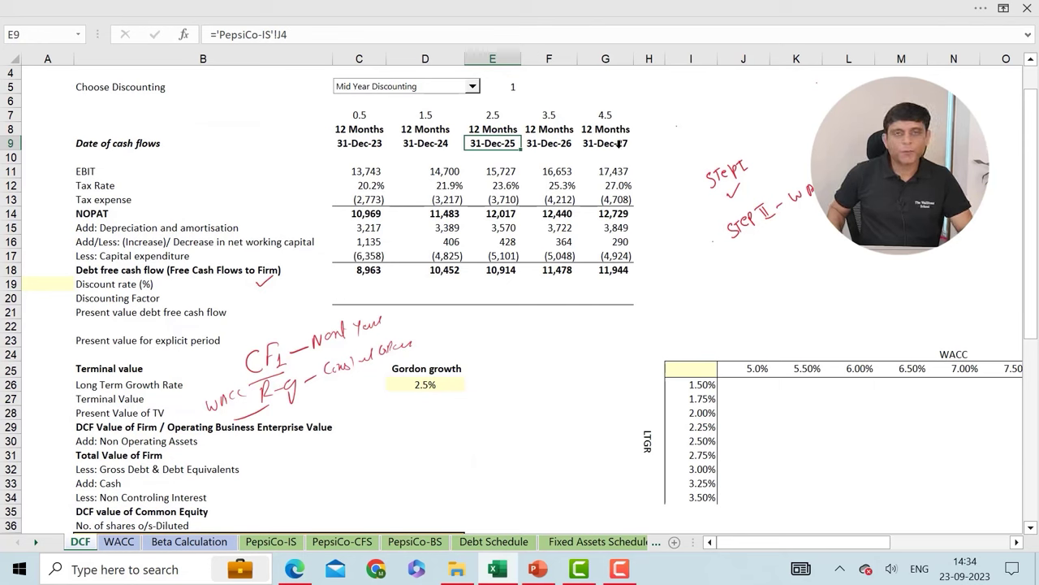
left_click(619, 144)
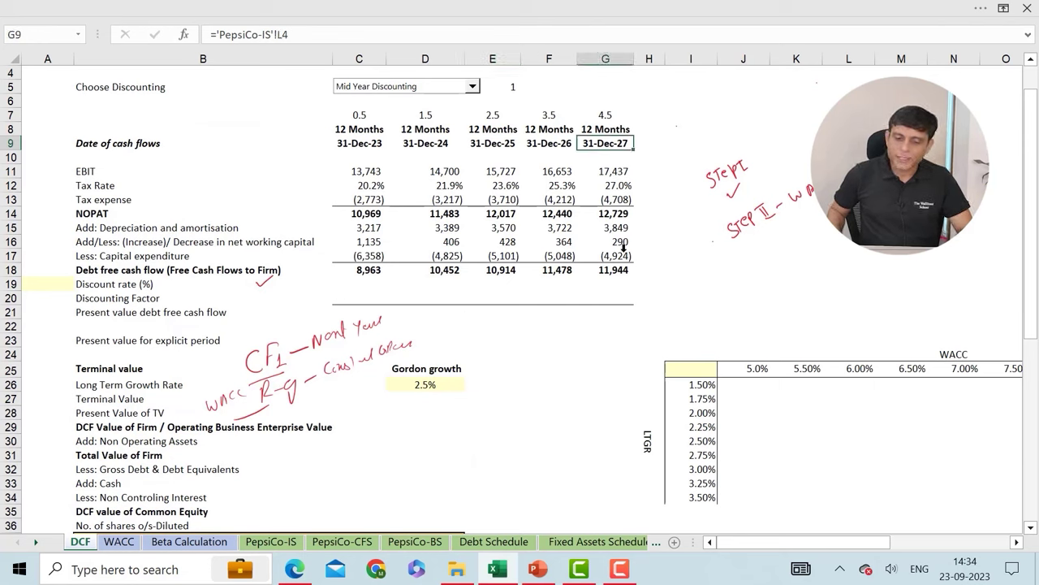
left_click(673, 142)
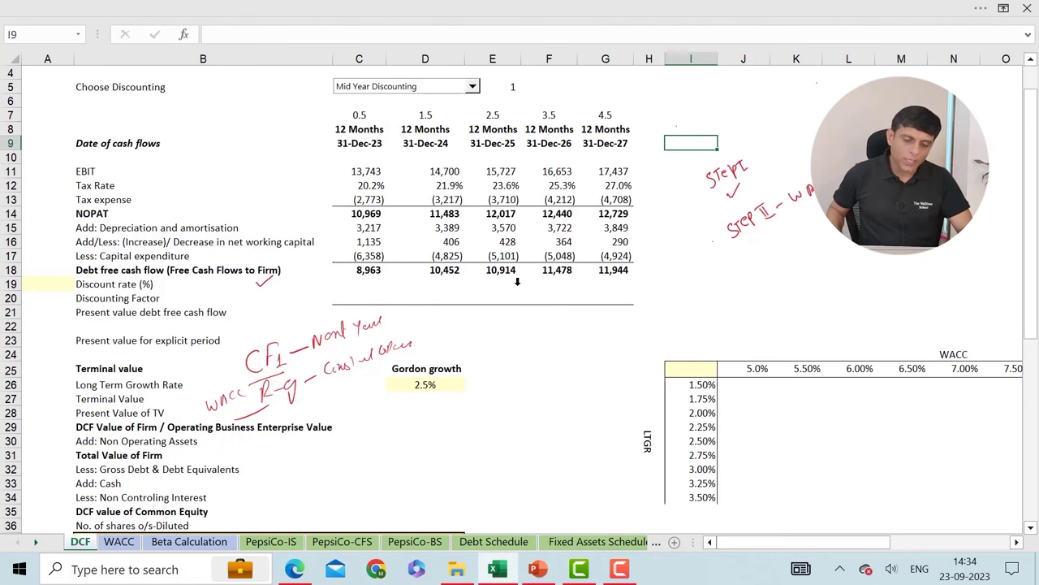
scroll(462, 326, "down", 1)
left_click(456, 342)
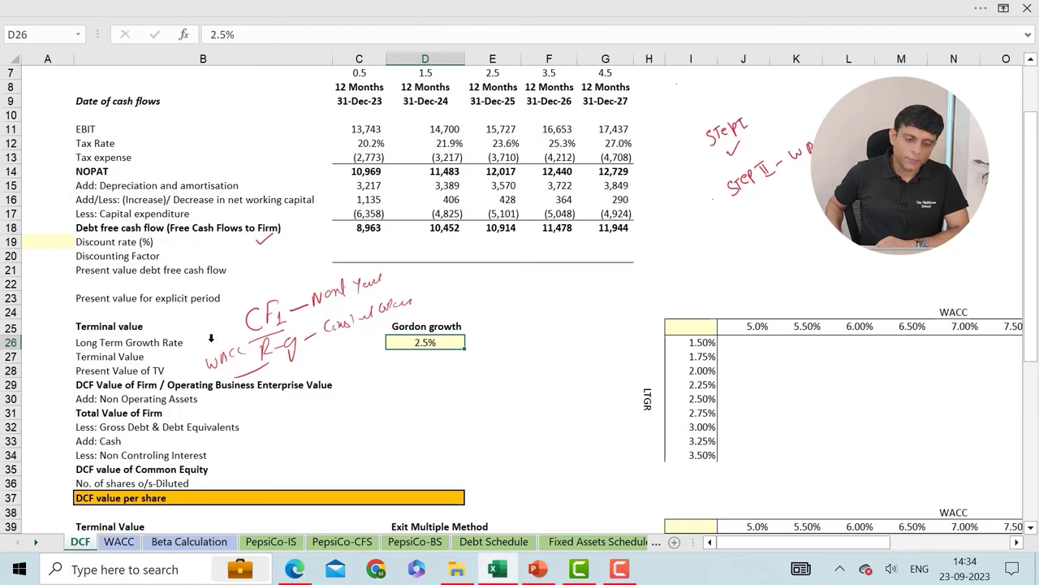
Link the discount rate in A19 of the DCF sheet to the calculated WACC with =WACC!N8
left_click(50, 242)
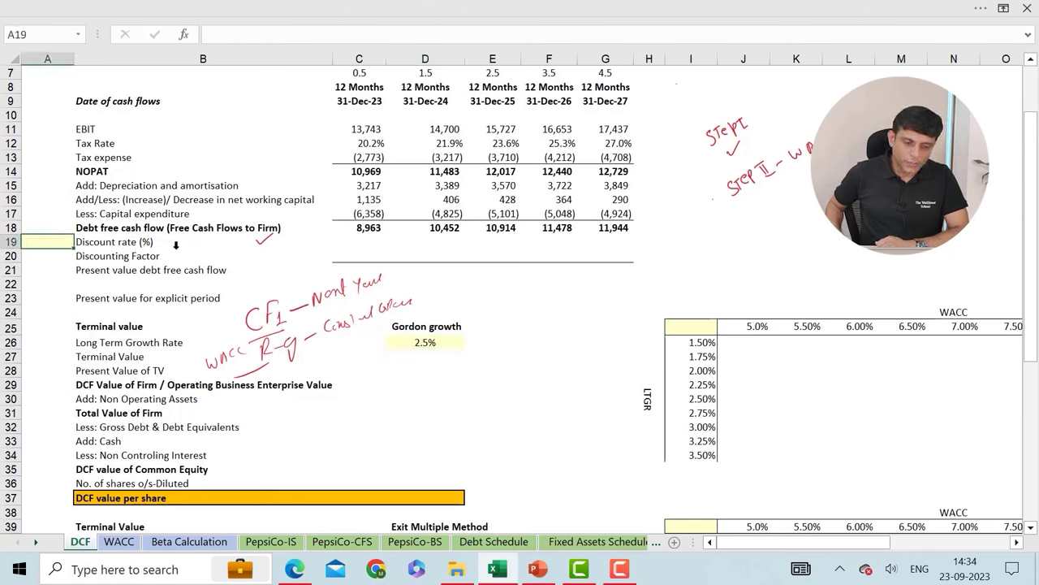
type("=")
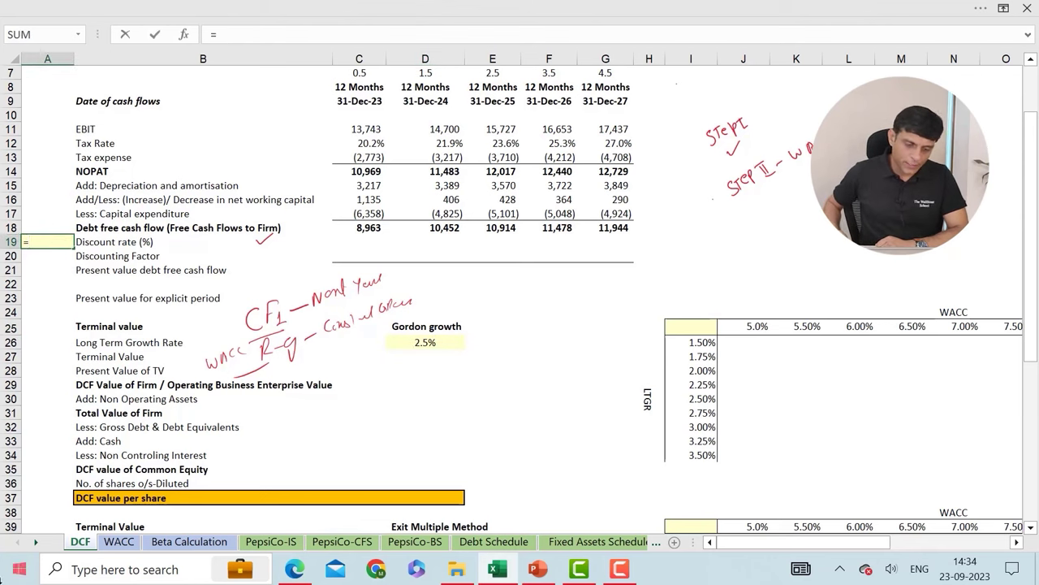
left_click(114, 538)
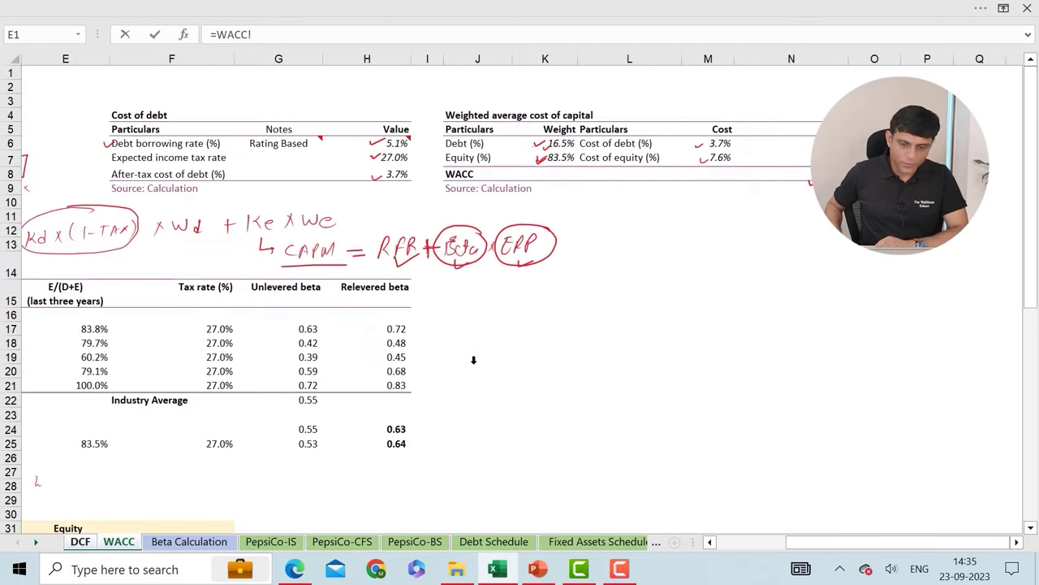
left_click(800, 167)
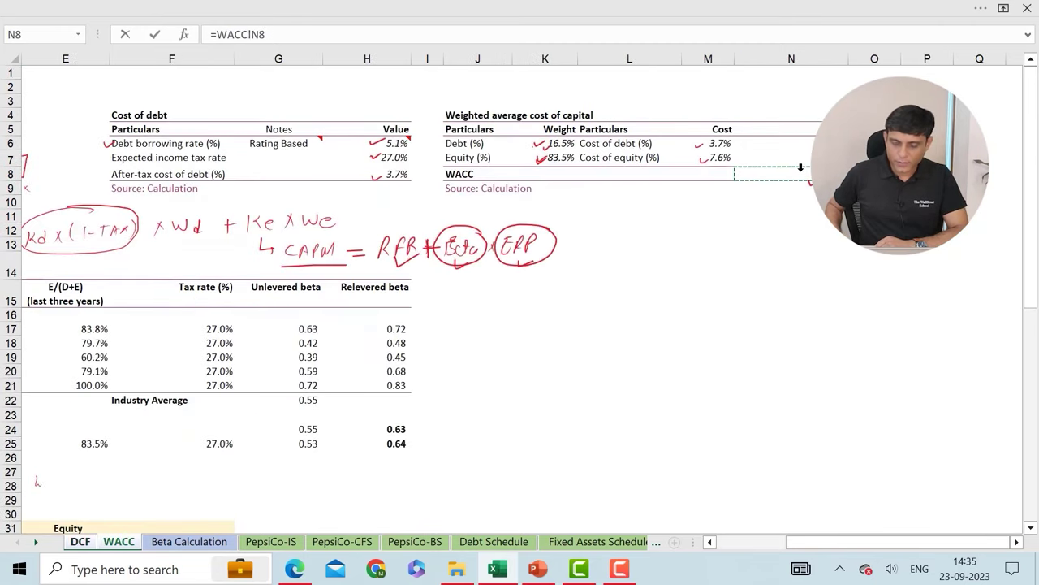
key("Return")
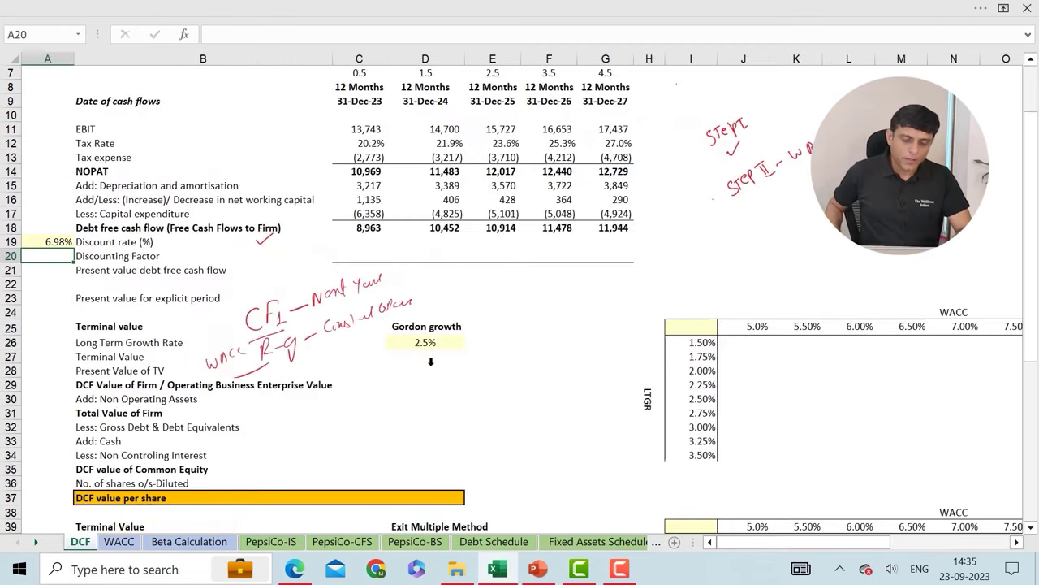
Calculate the Gordon growth terminal value in D27 with =G18*(1+D26)/(A19-D26), and put check marks beside it and the long term growth rate
left_click(432, 355)
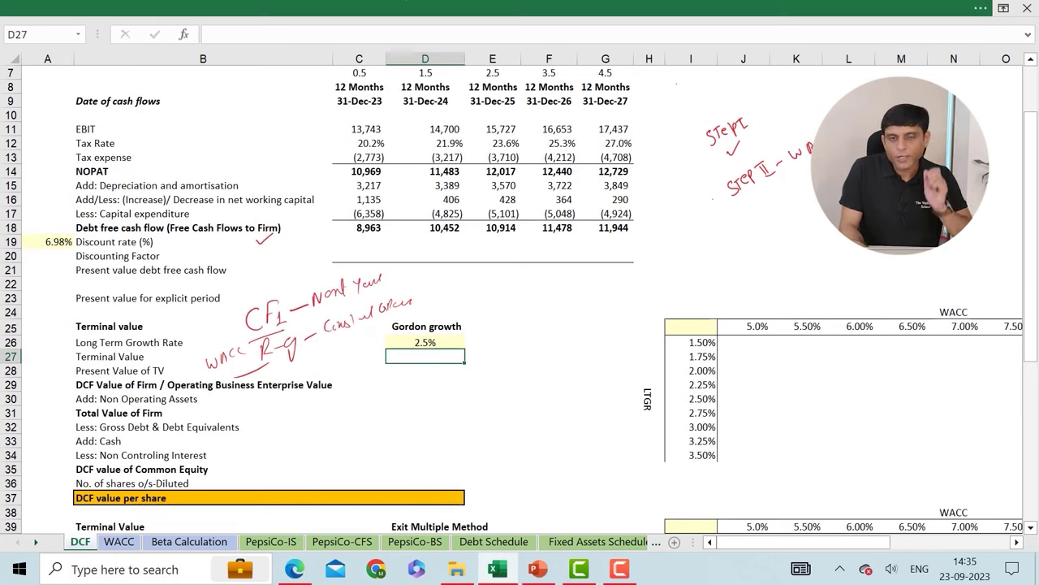
type("=")
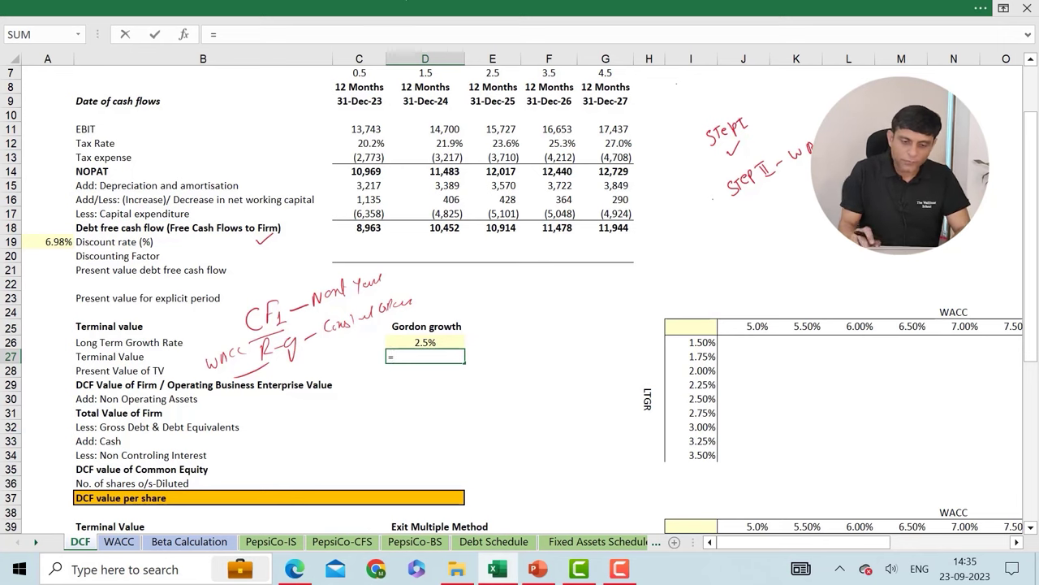
left_click(617, 228)
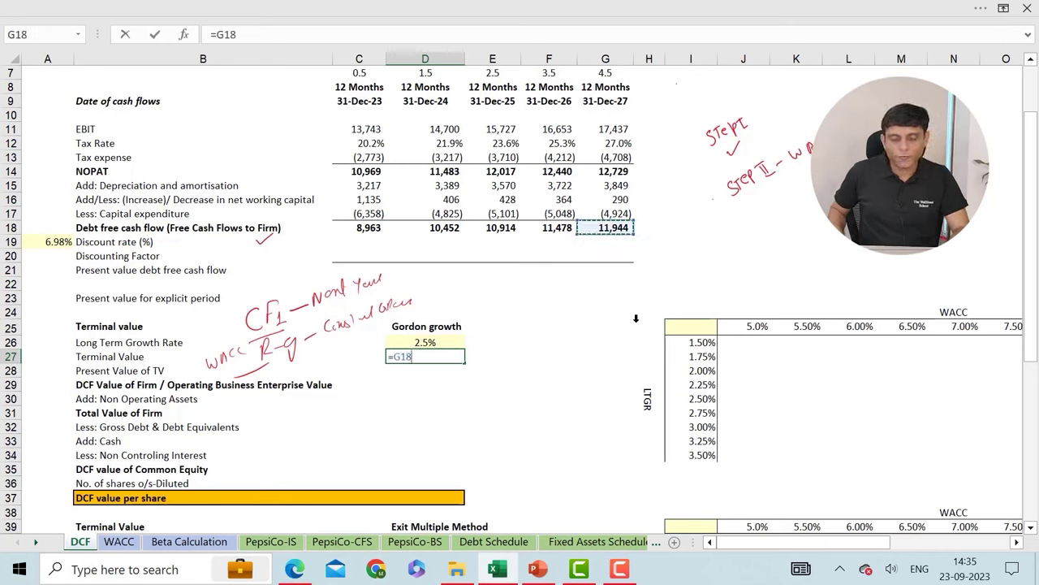
type("*(")
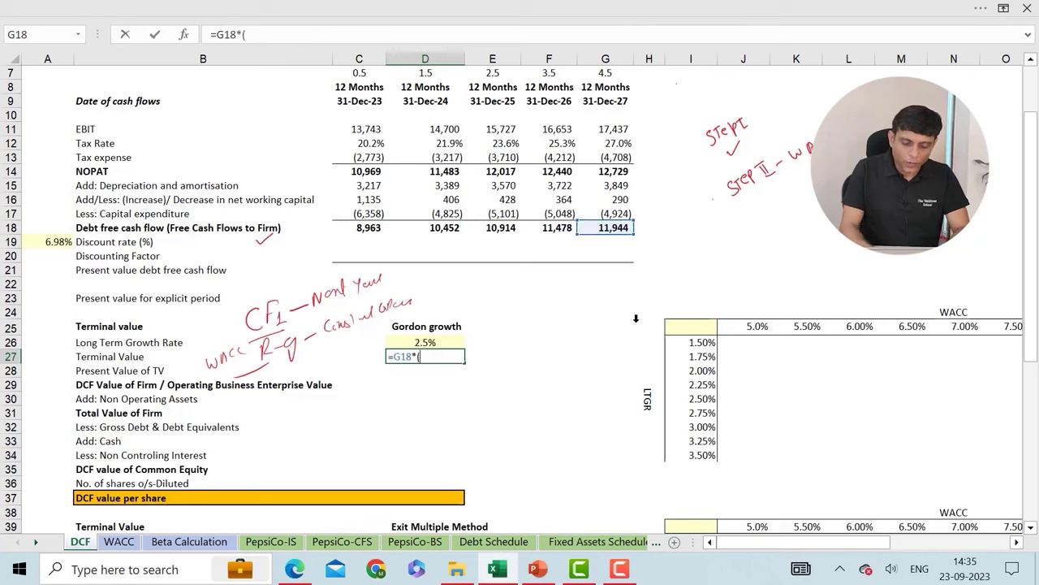
type("1+")
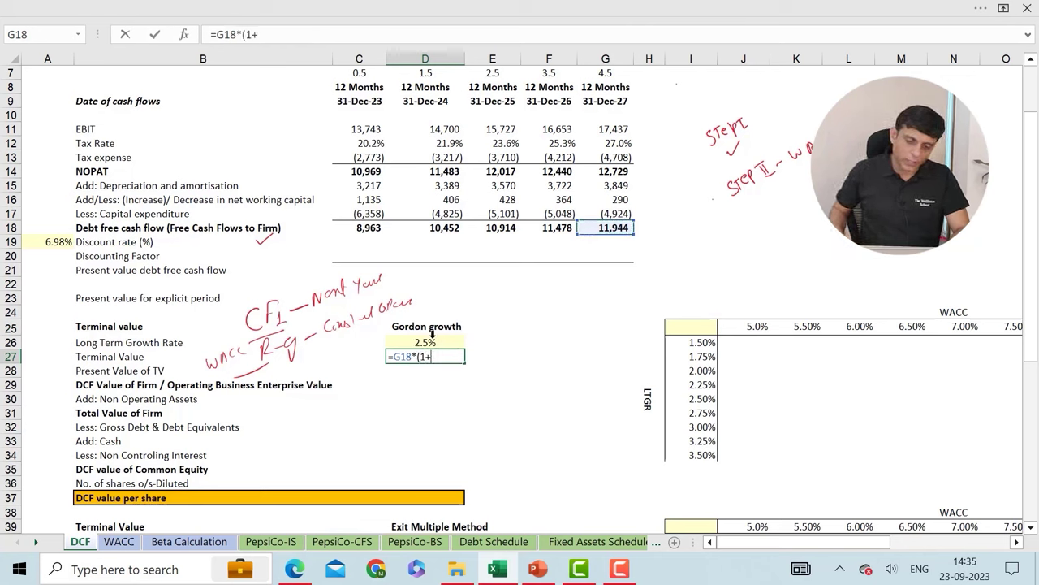
left_click(432, 336)
type(")")
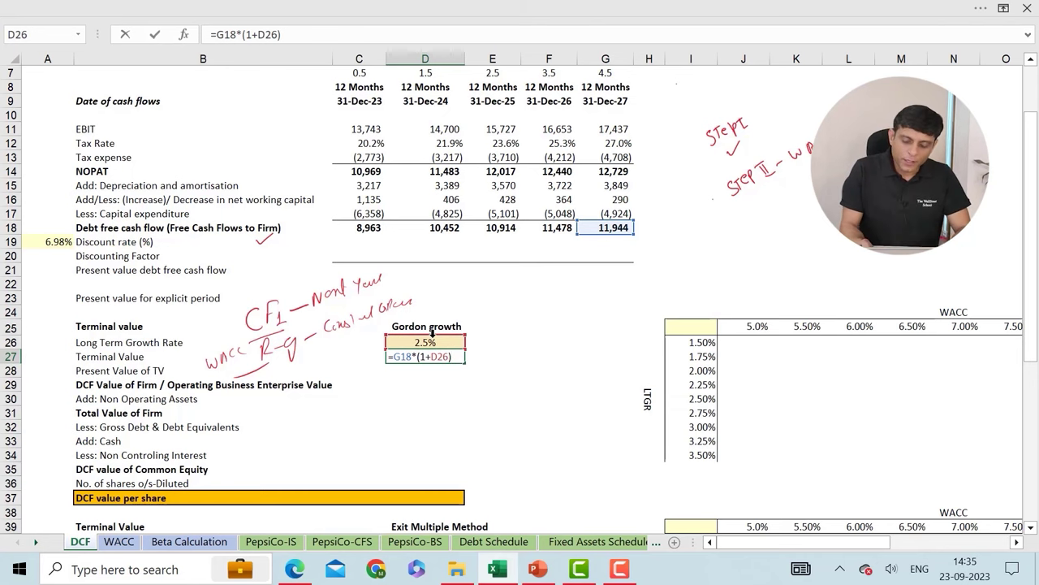
type("/(")
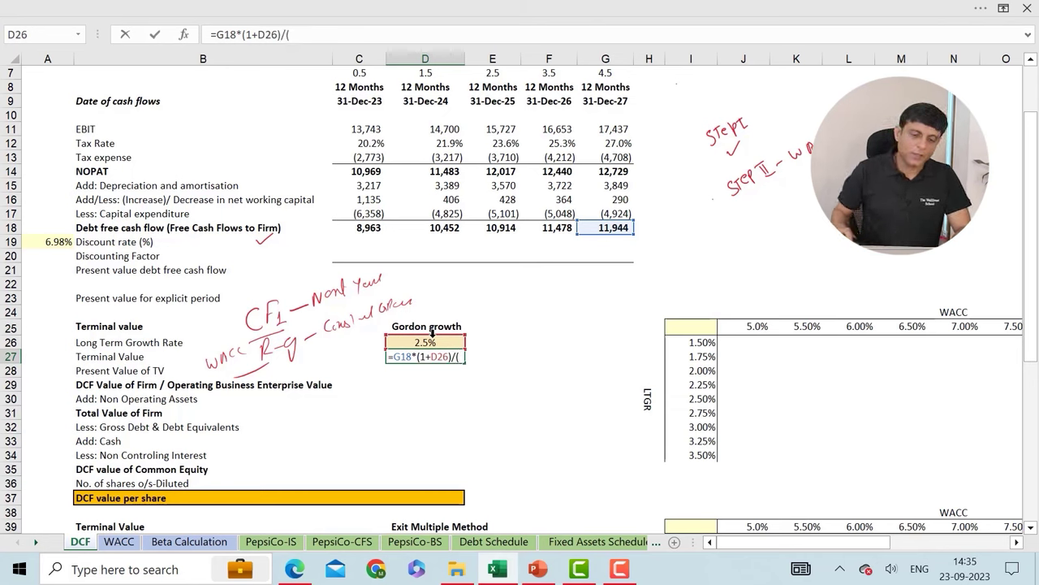
left_click(55, 236)
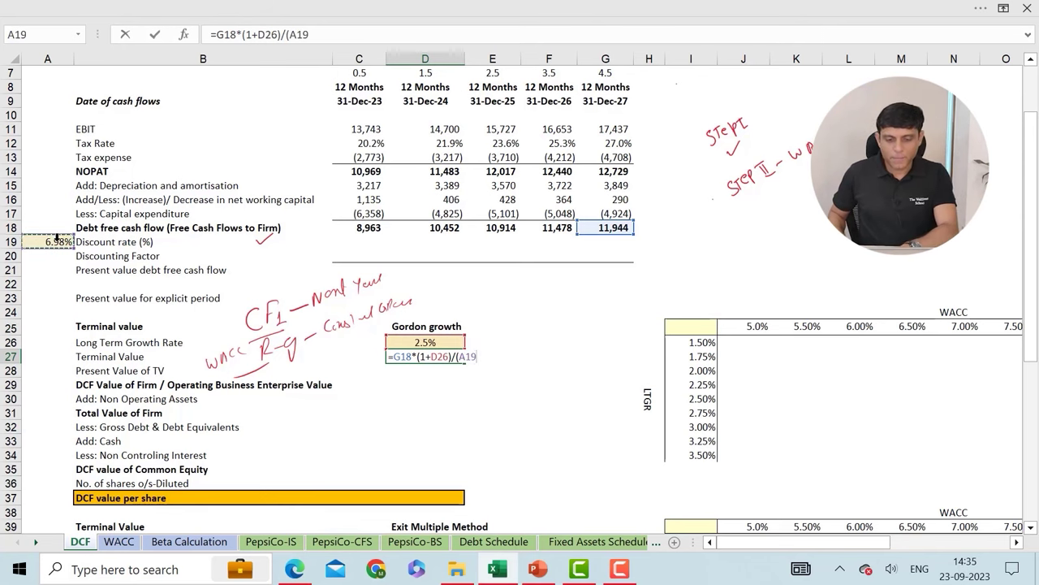
type("-")
left_click(398, 339)
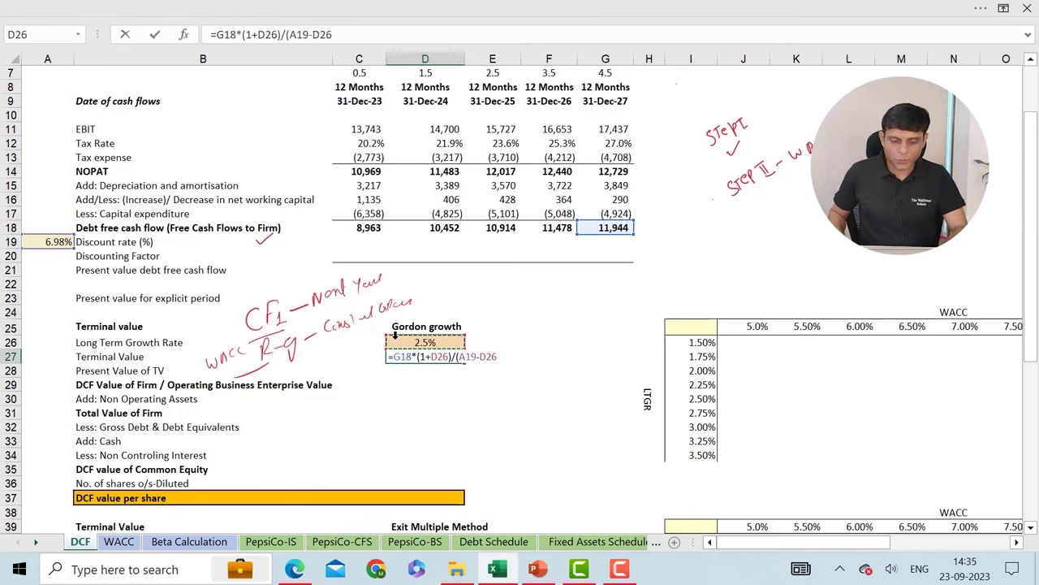
type(")")
key("Return")
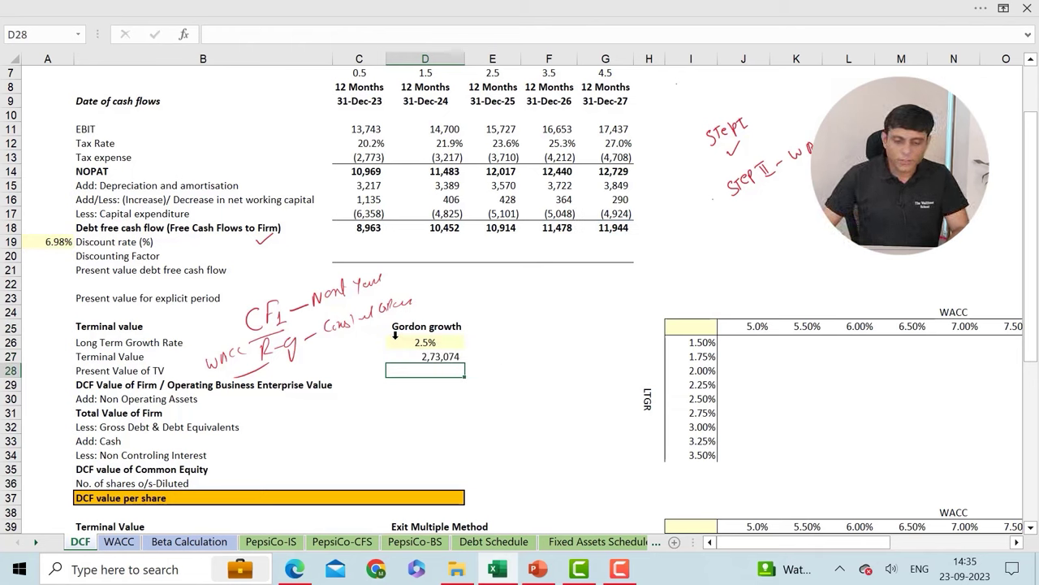
left_click_drag(469, 355, 485, 350)
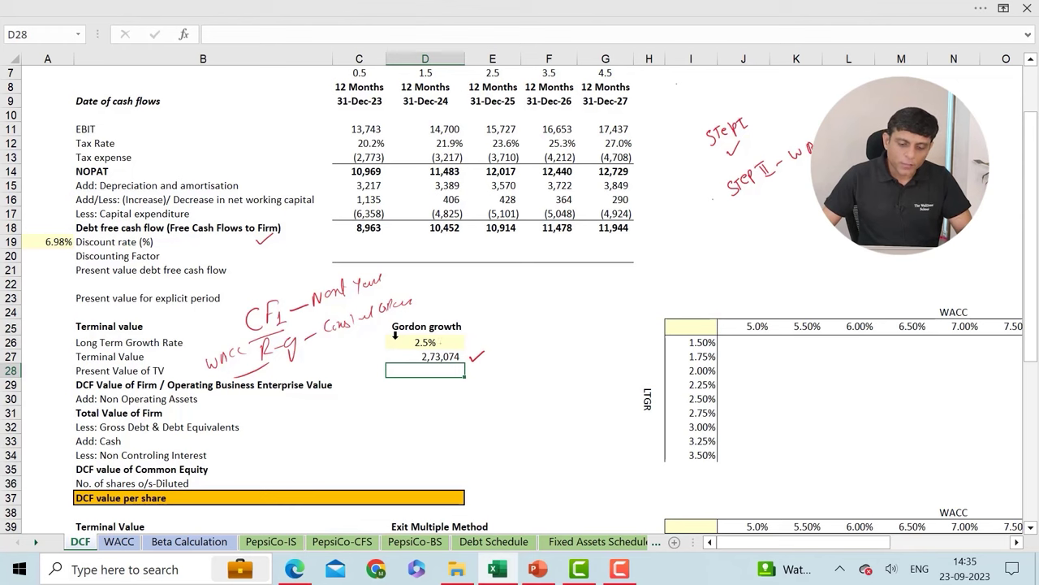
left_click_drag(441, 341, 459, 339)
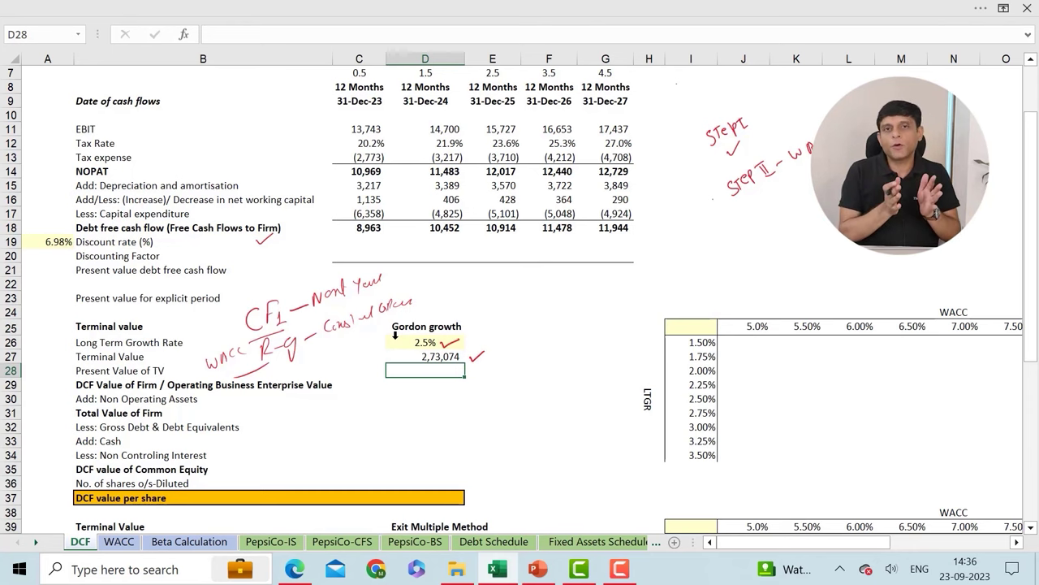
Enter the discounting factor formula =1/(1+A19)^C7 in C20 for the first forecast year
left_click(105, 255)
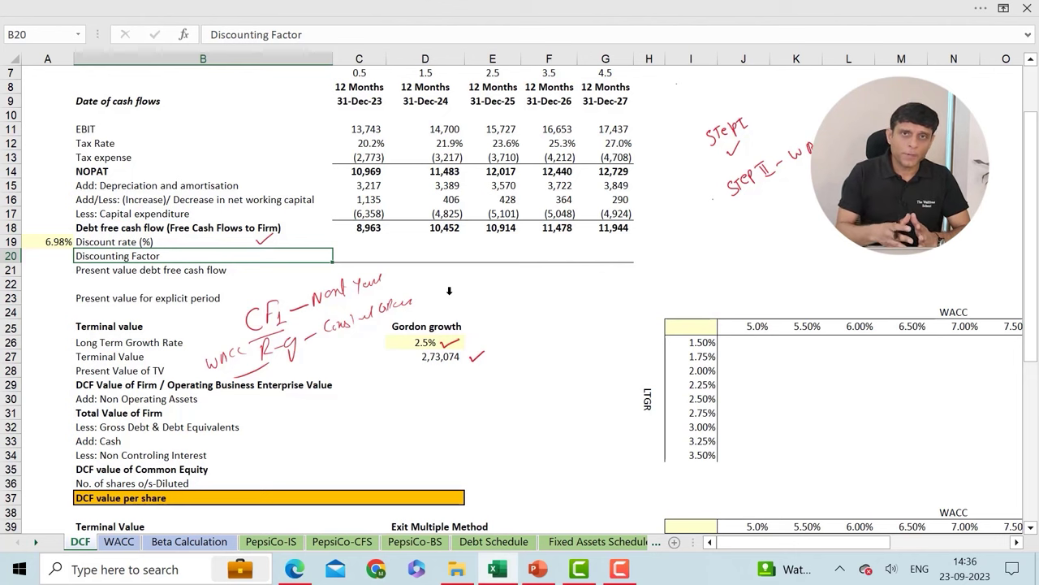
scroll(448, 290, "up", 2)
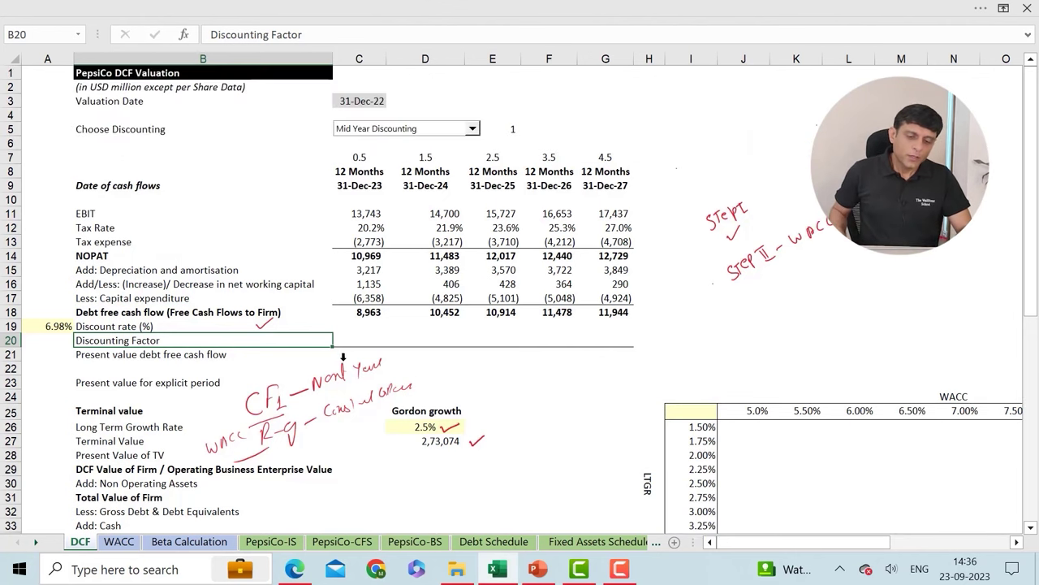
key("Right")
type("=")
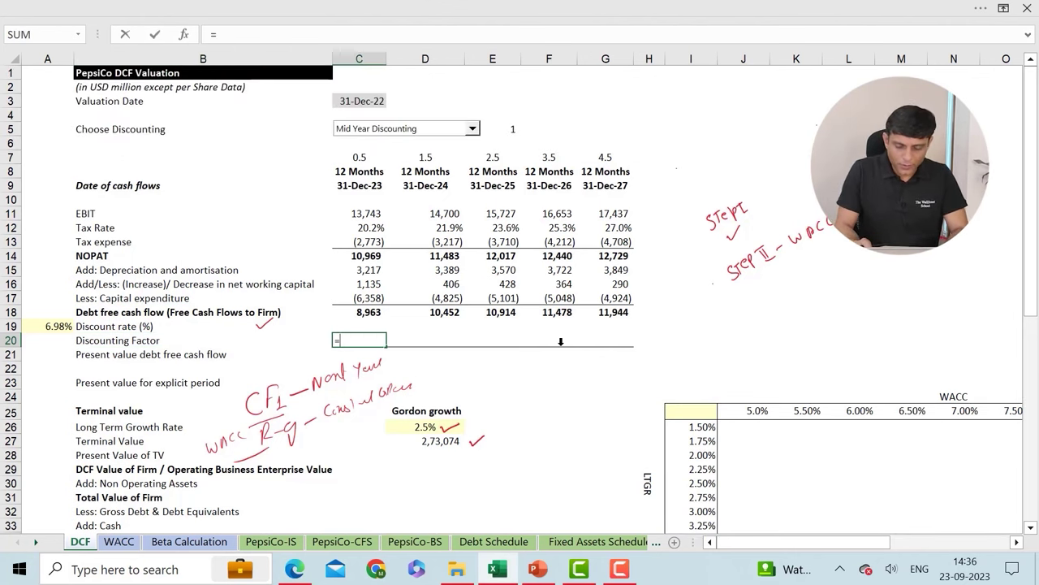
type("1/")
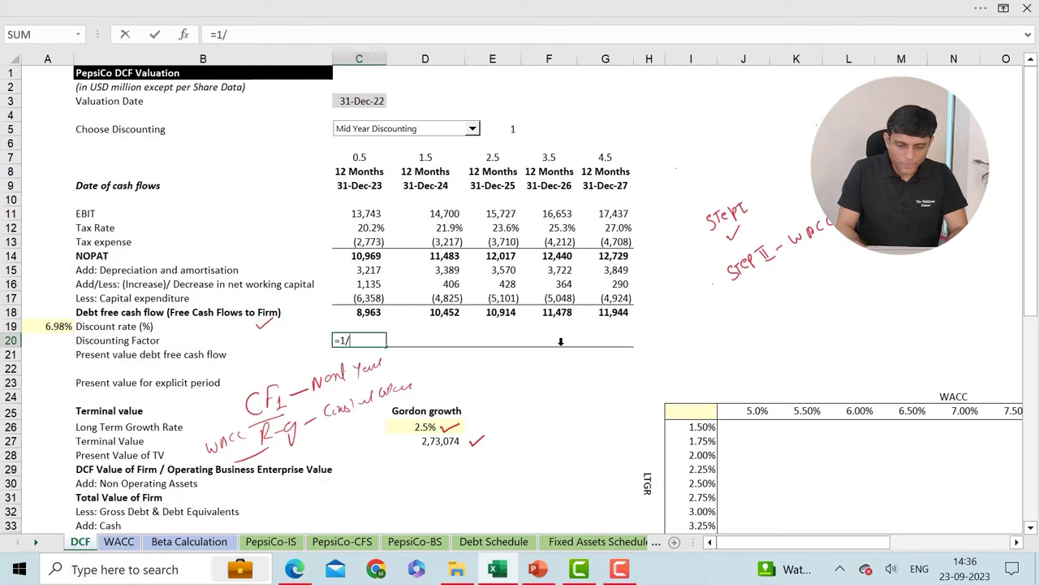
type("(1+")
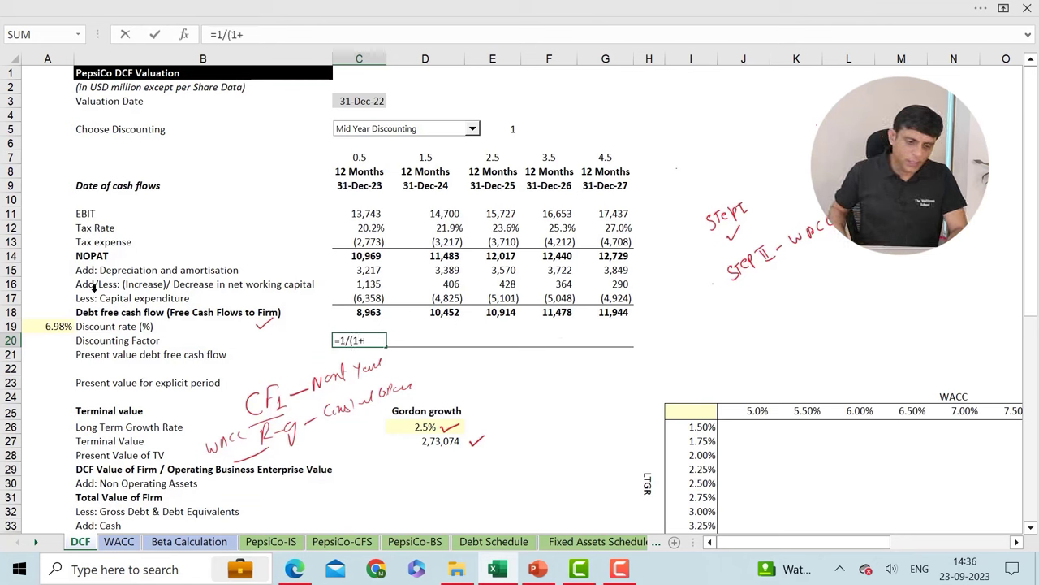
left_click(54, 327)
type(")")
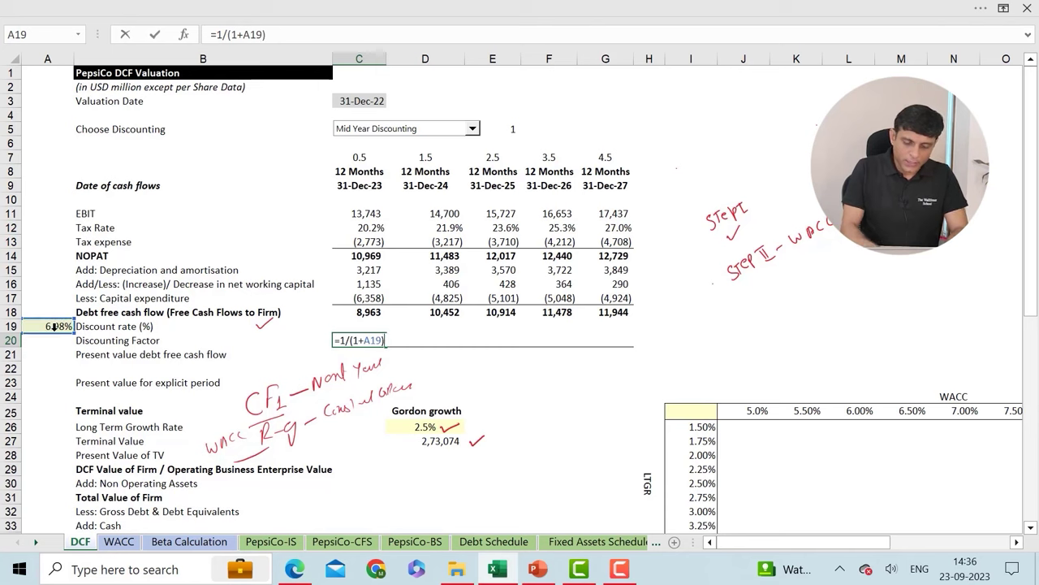
type("^")
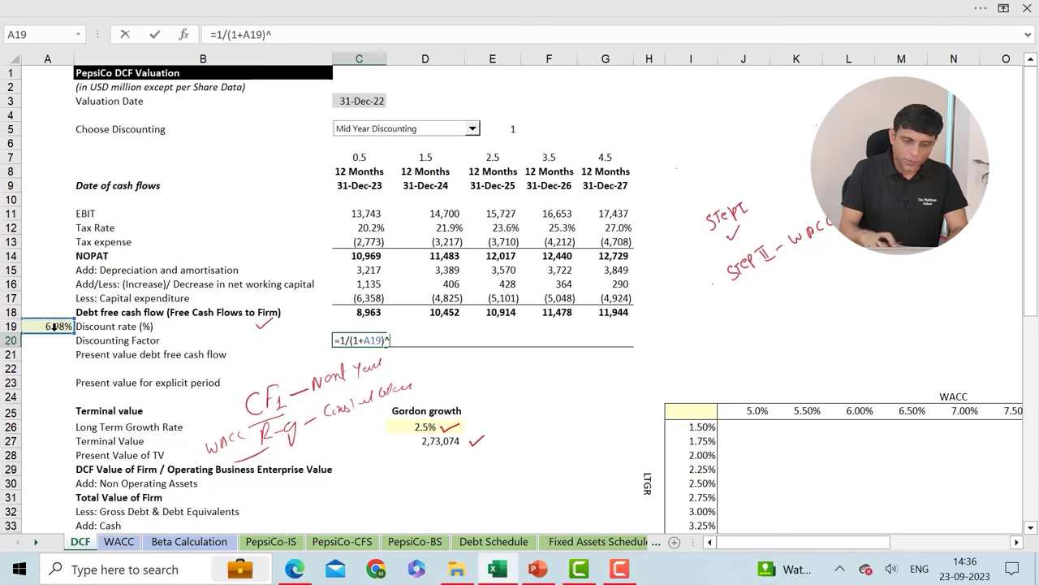
left_click(356, 152)
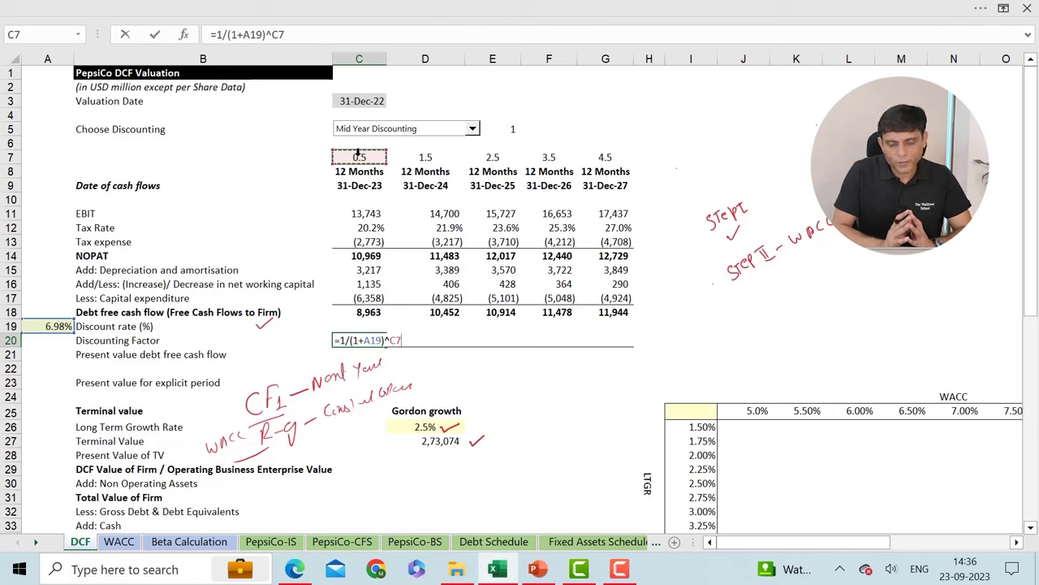
Make the discount rate reference in the C20 formula absolute as $A$19 and commit it
left_click(253, 34)
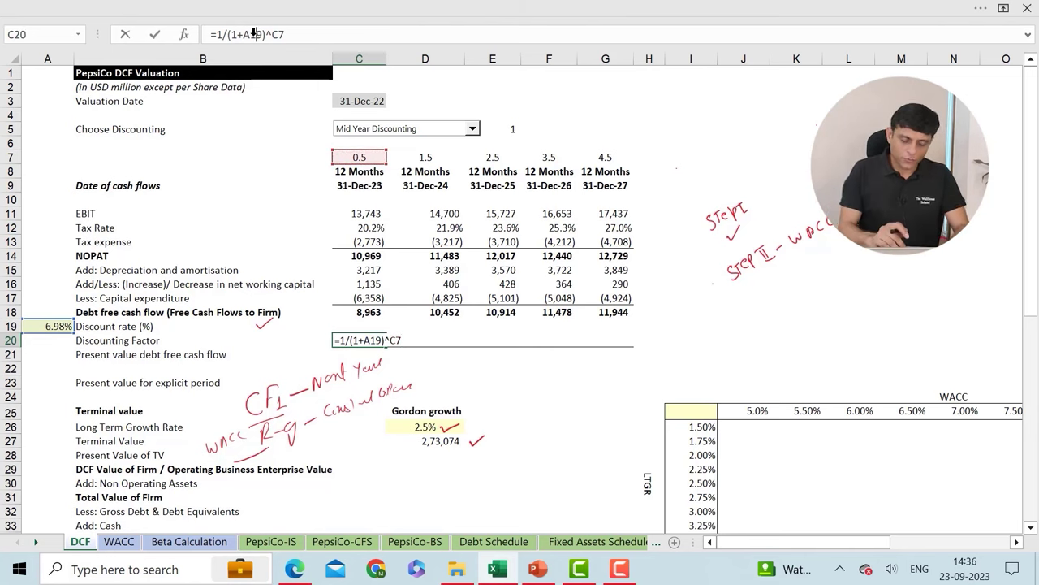
double_click(248, 34)
key("F4")
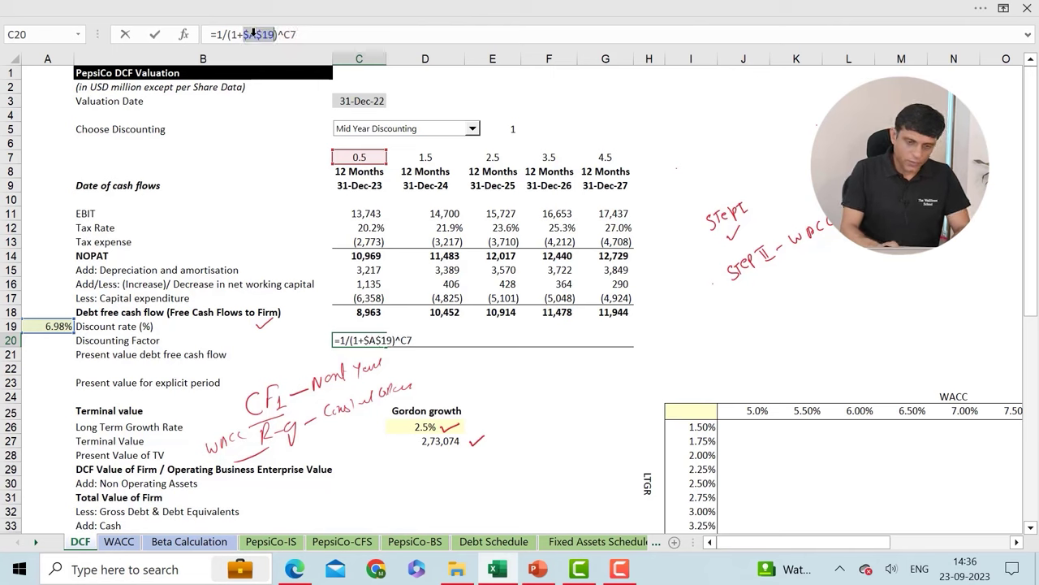
key("ctrl+Return")
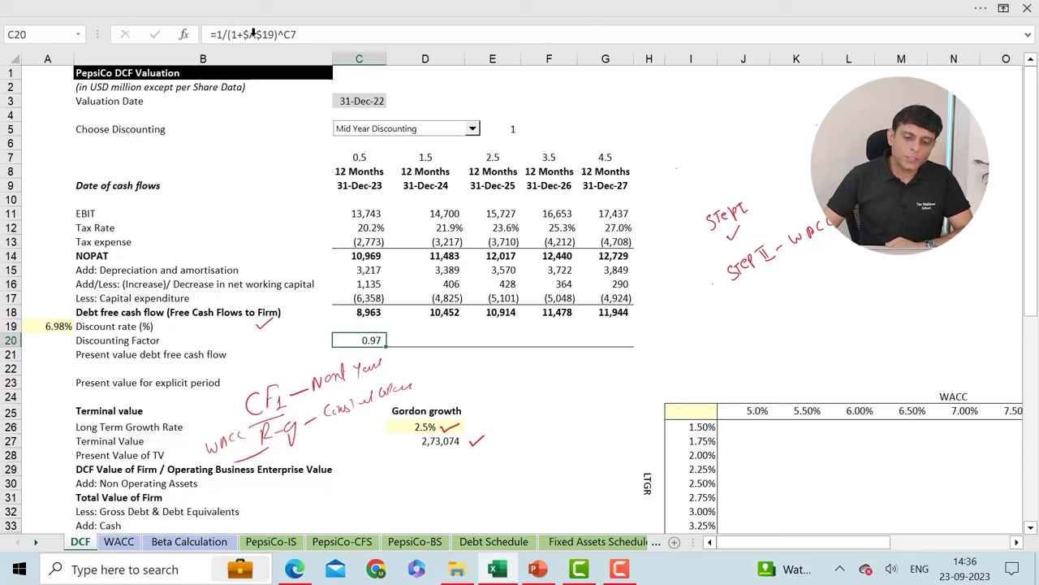
Switch the discounting choice to Year End Discounting and back to Mid Year Discounting, checking the period formulas in C7 and D7
left_click(366, 154)
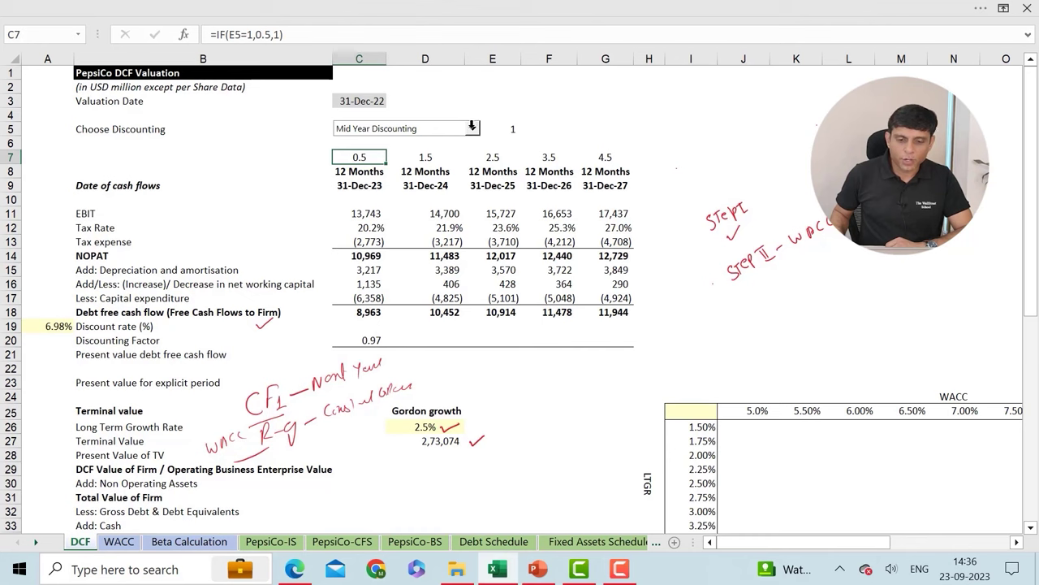
left_click(472, 128)
left_click(405, 152)
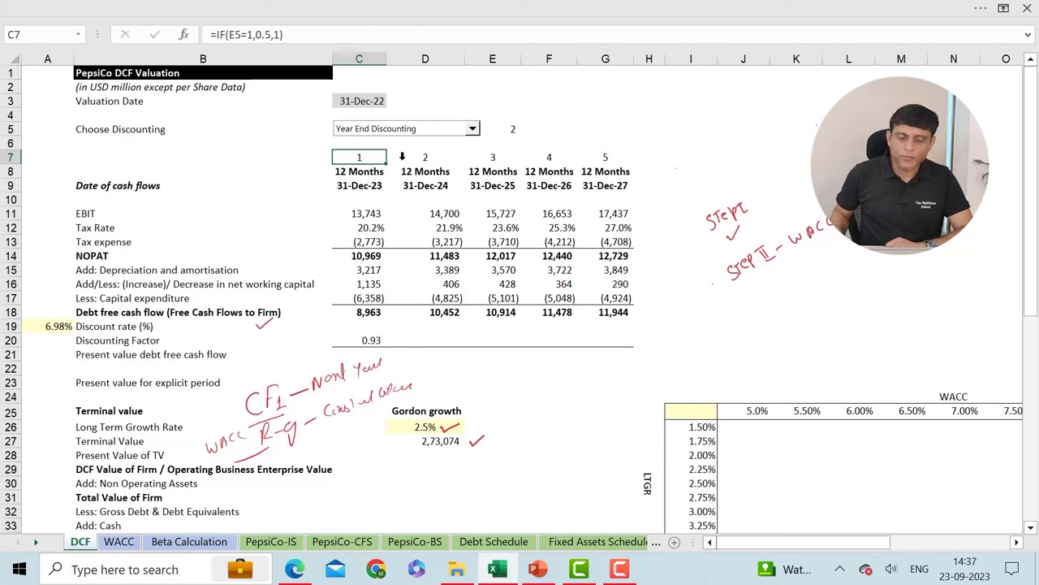
left_click(411, 155)
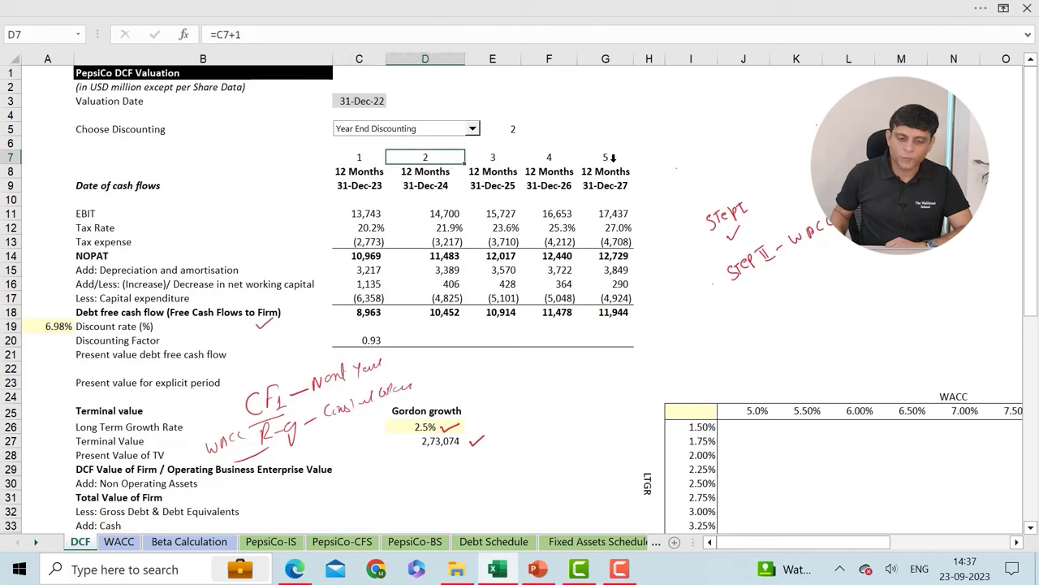
left_click(470, 128)
left_click(412, 142)
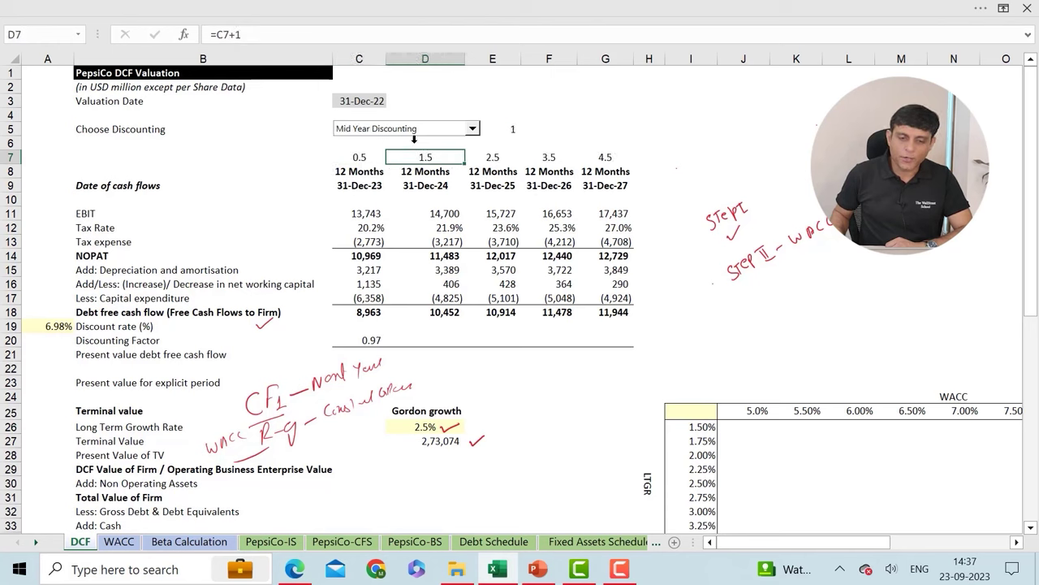
Inspect the mid-year periods in C7 to E7, and toggle to Year End Discounting and back once more for comparison
left_click(353, 153)
left_click(440, 154)
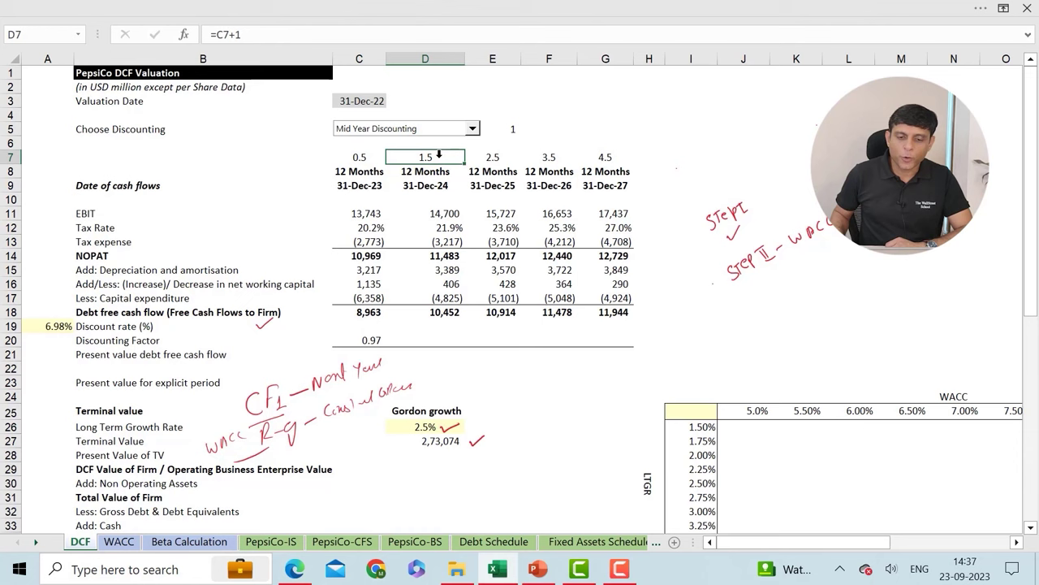
left_click(495, 153)
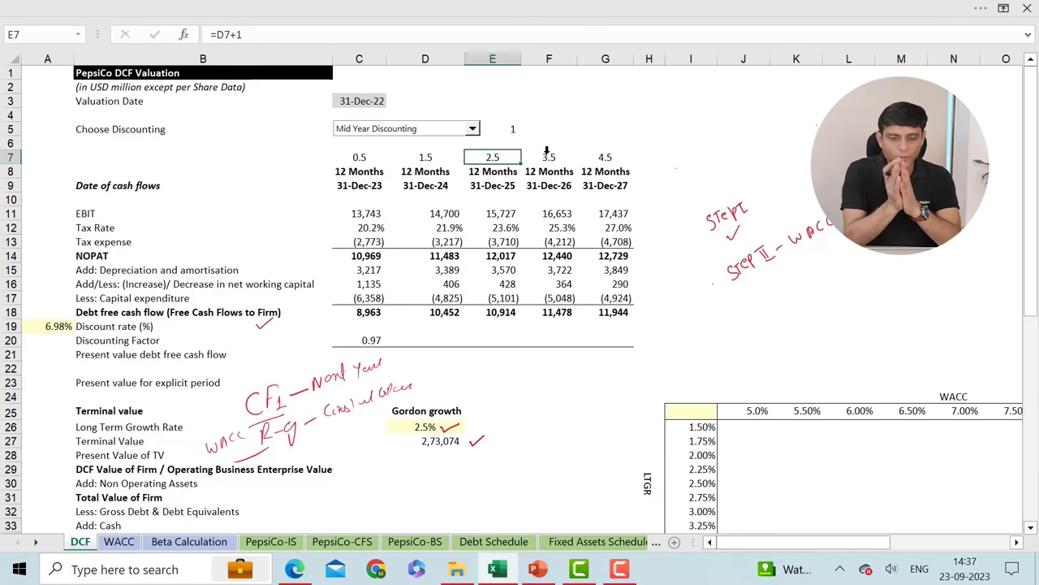
left_click(419, 125)
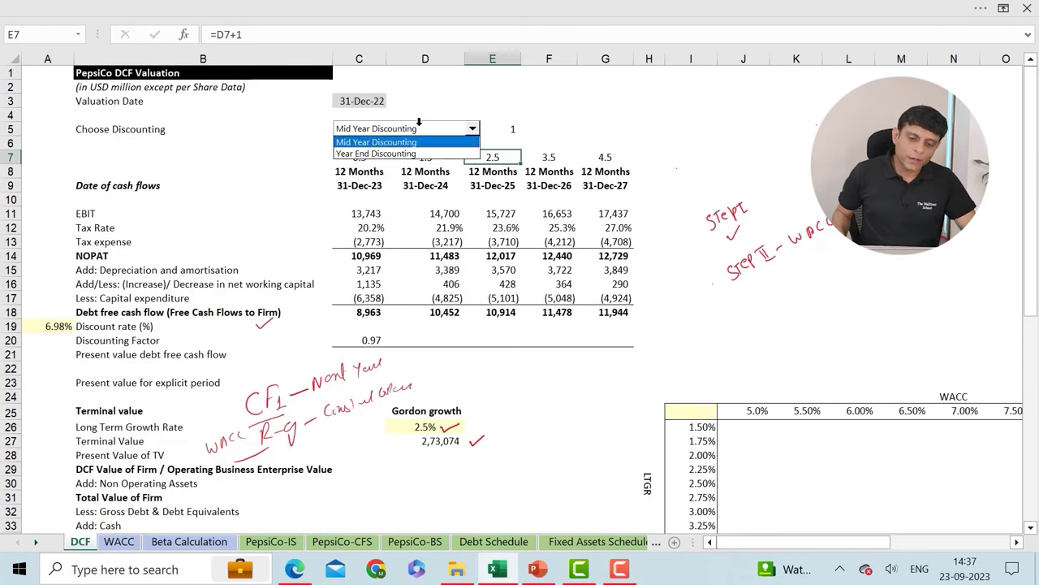
left_click(390, 153)
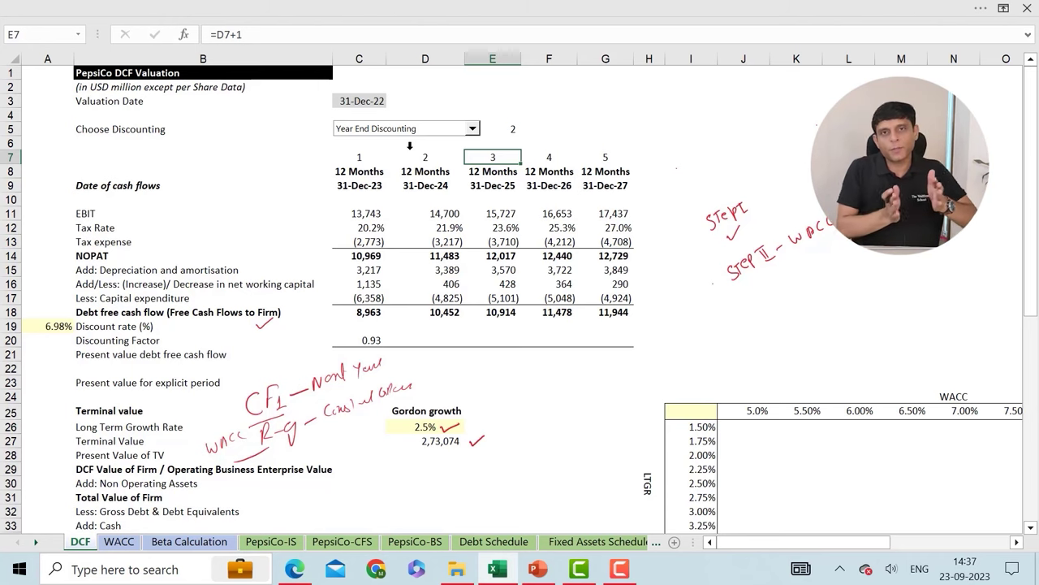
left_click(409, 146)
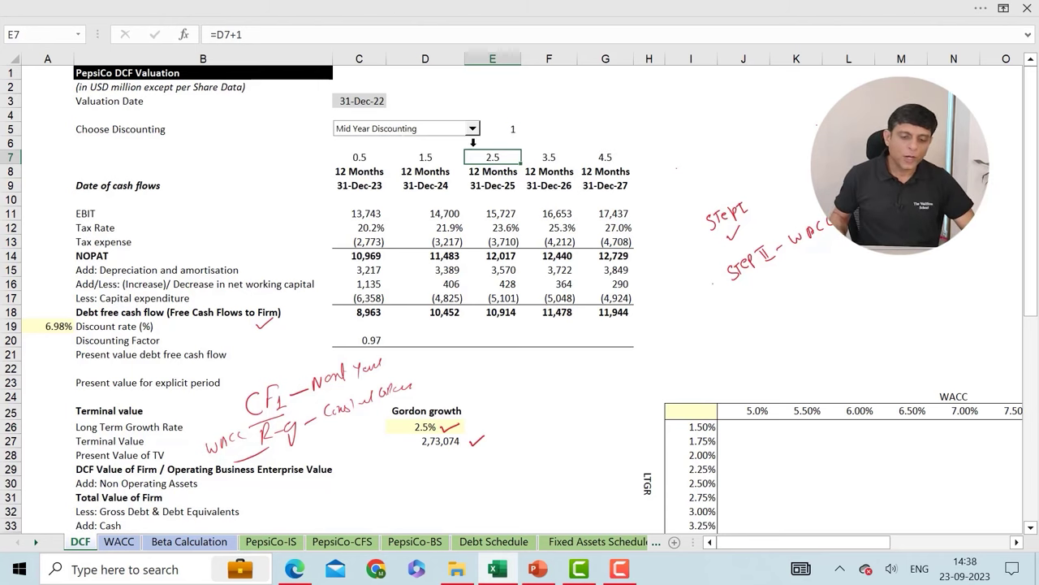
Copy the discounting factor formula from C20 across to G20
left_click(364, 336)
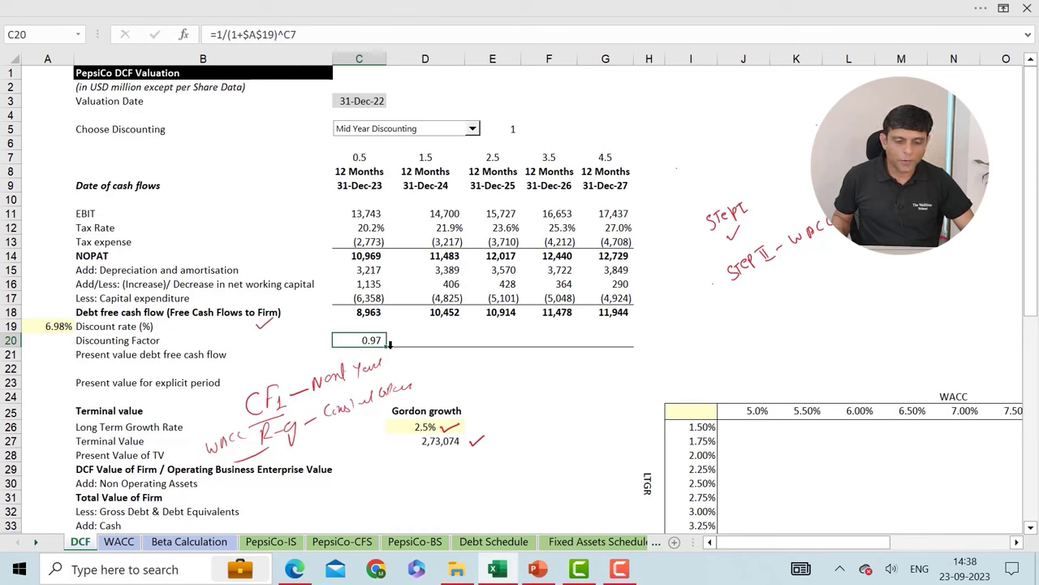
left_click_drag(387, 345, 617, 341)
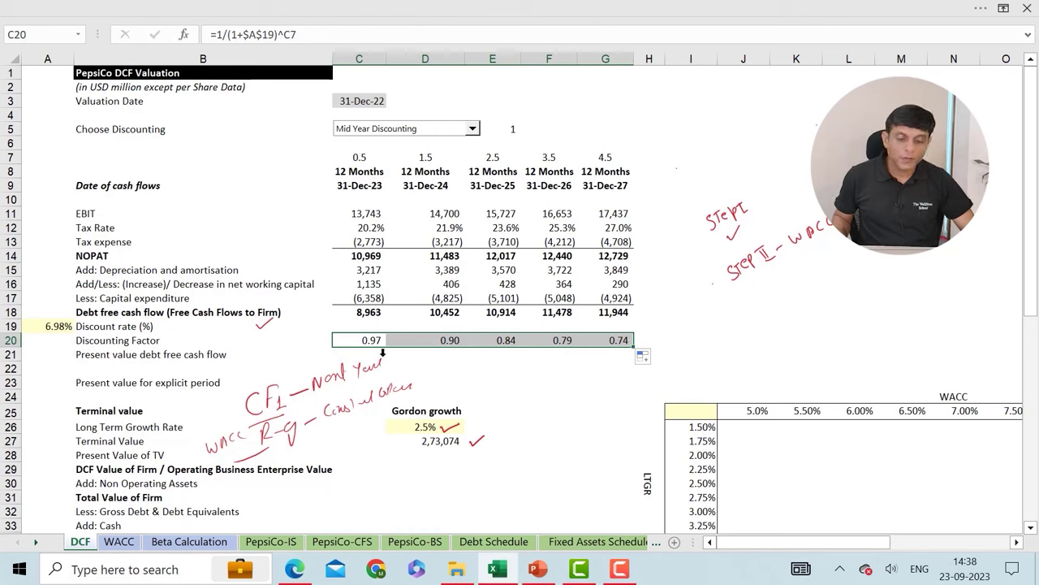
Put handwritten check marks beside the 2023 to 2026 debt free cash flows in row 18 and before the terminal value in D27
left_click(362, 349)
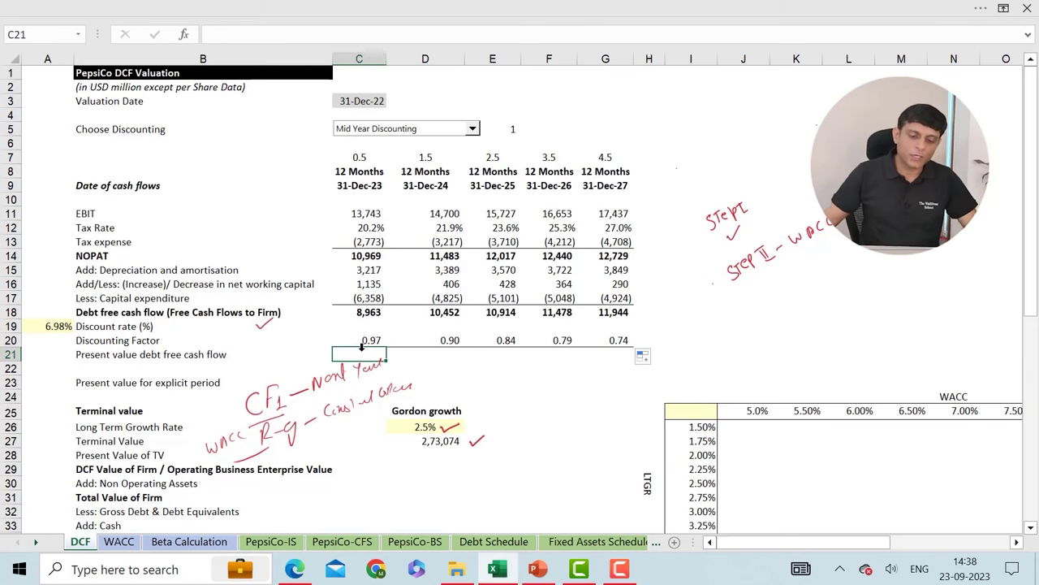
left_click_drag(338, 312, 351, 307)
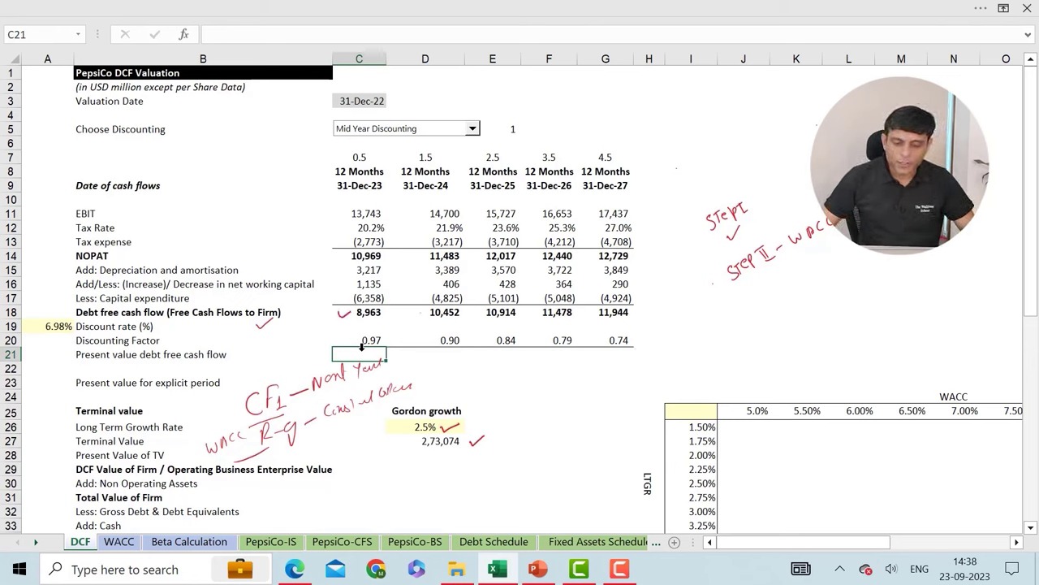
left_click_drag(420, 314, 556, 307)
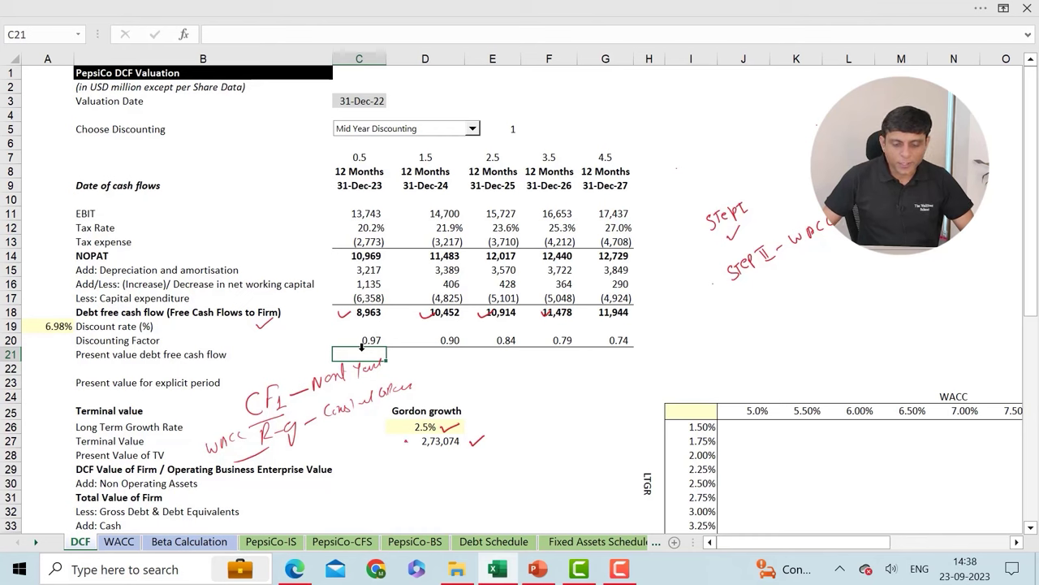
left_click_drag(405, 442, 415, 437)
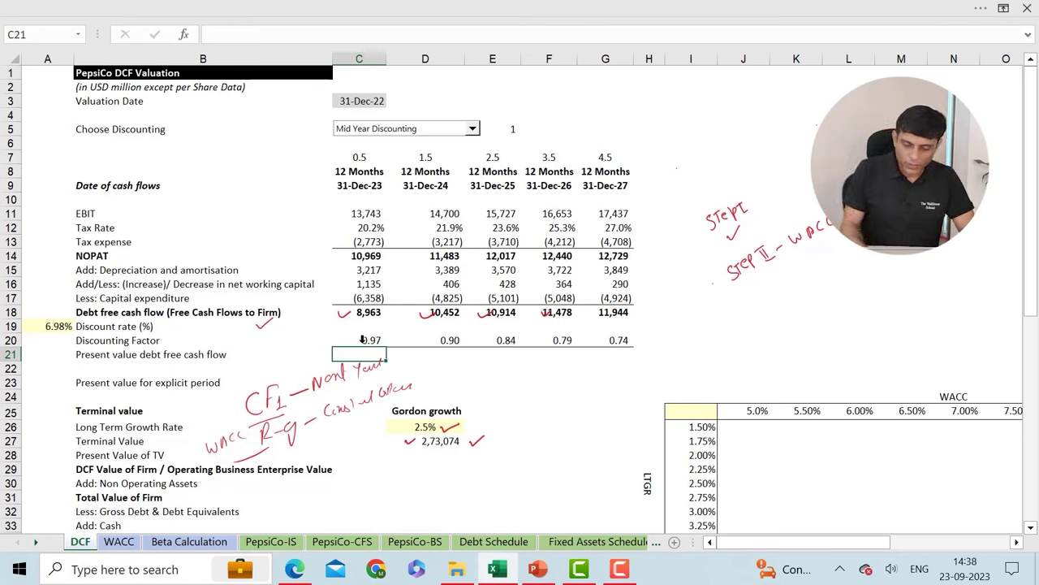
Calculate the present value of the first year's debt free cash flow in C21 with =C18*C20
type("=")
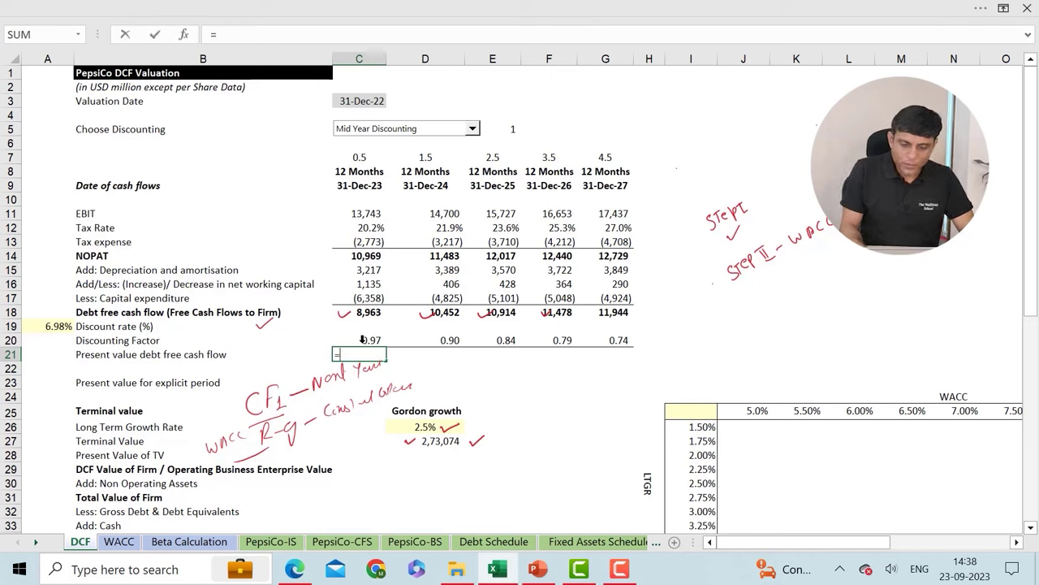
key("Up")
key("Up")
key("Up")
type("*")
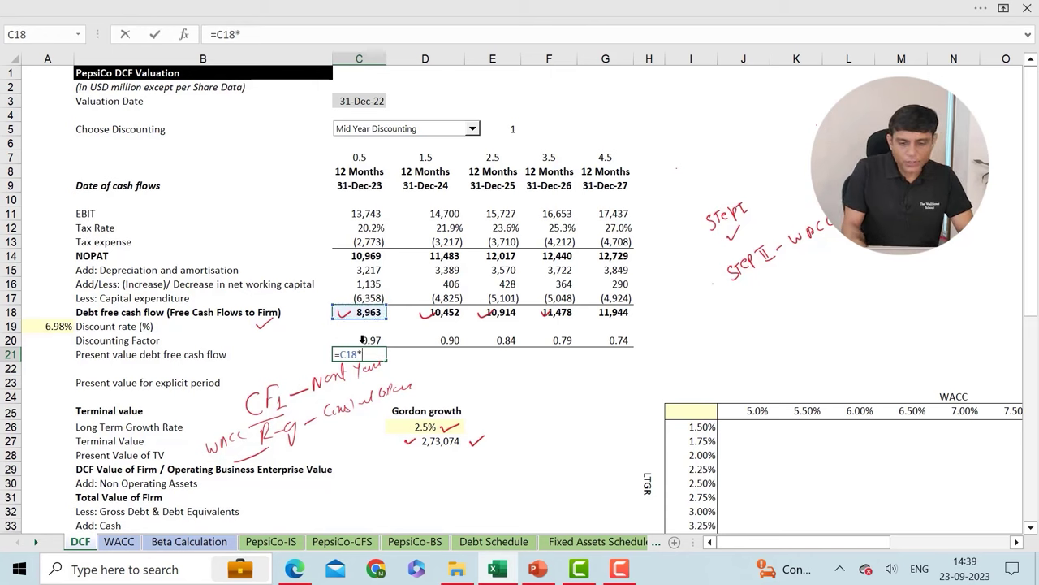
key("Up")
key("ctrl+Return")
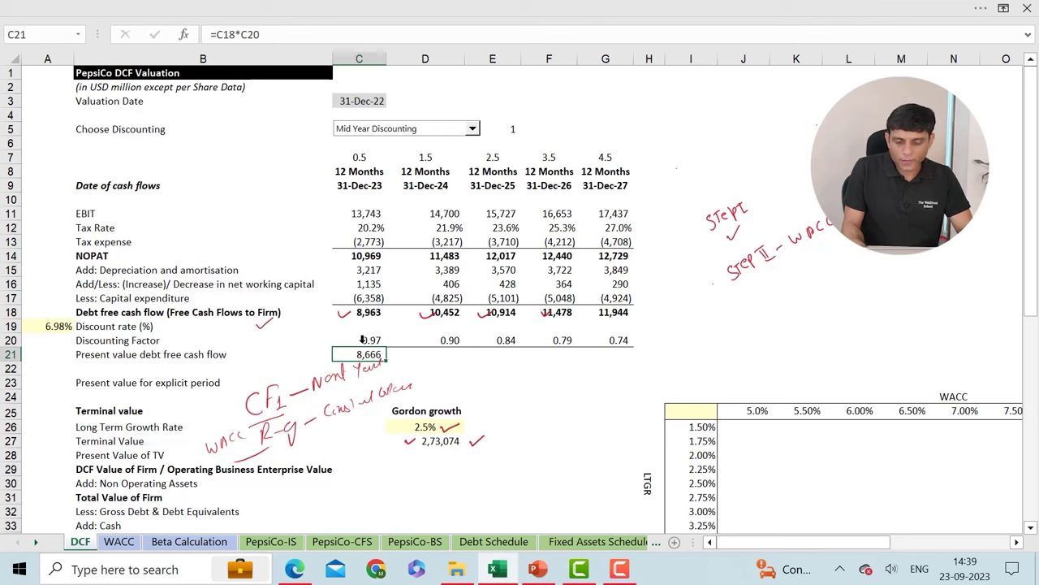
Fill the present value formula from C21 across to G21, and erase the handwritten terminal value formula below it
key("shift+Right")
key("shift+Right")
key("shift+Right")
key("shift+Right")
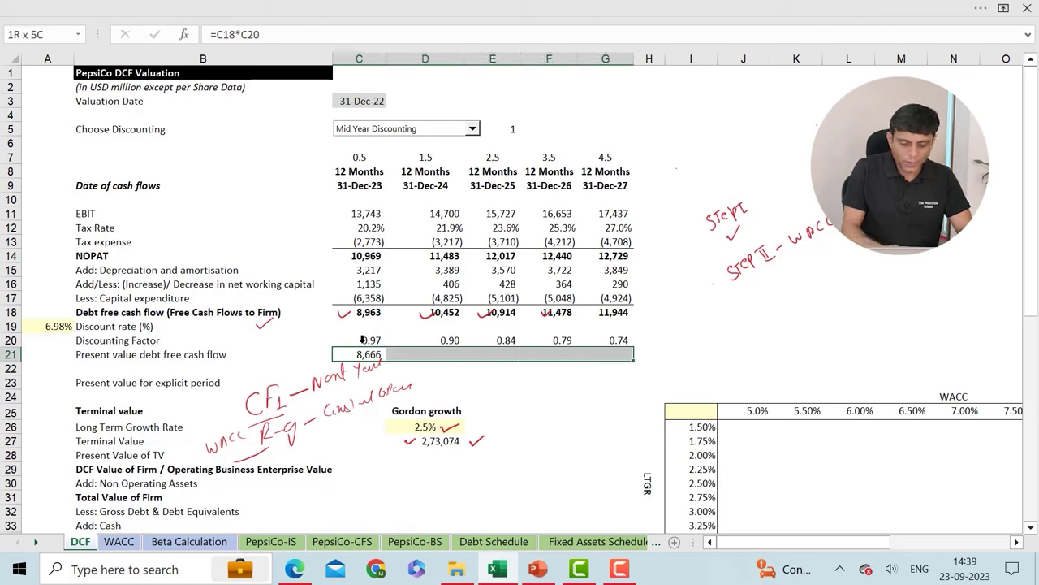
key("ctrl+r")
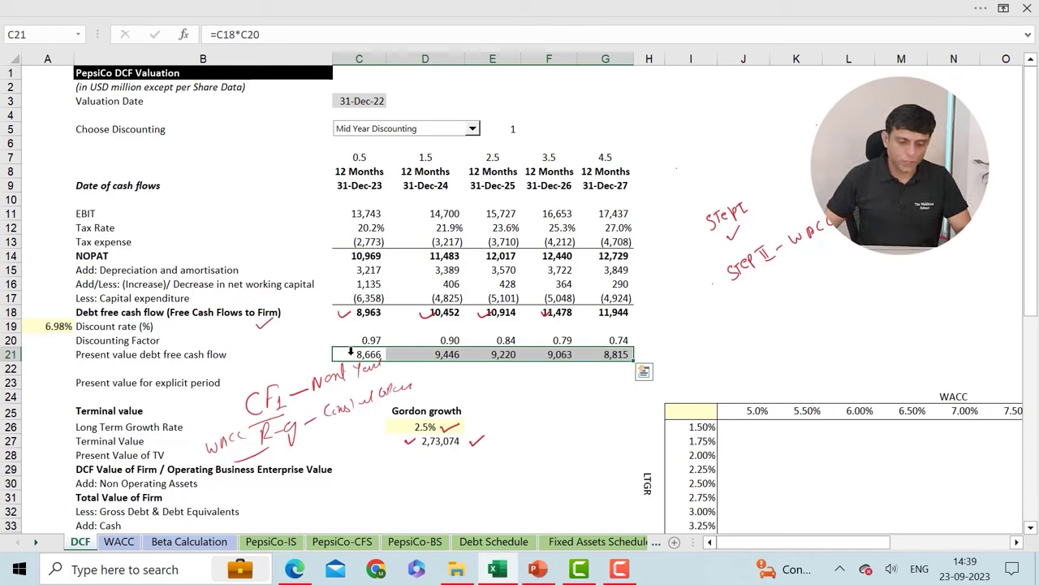
key("Escape")
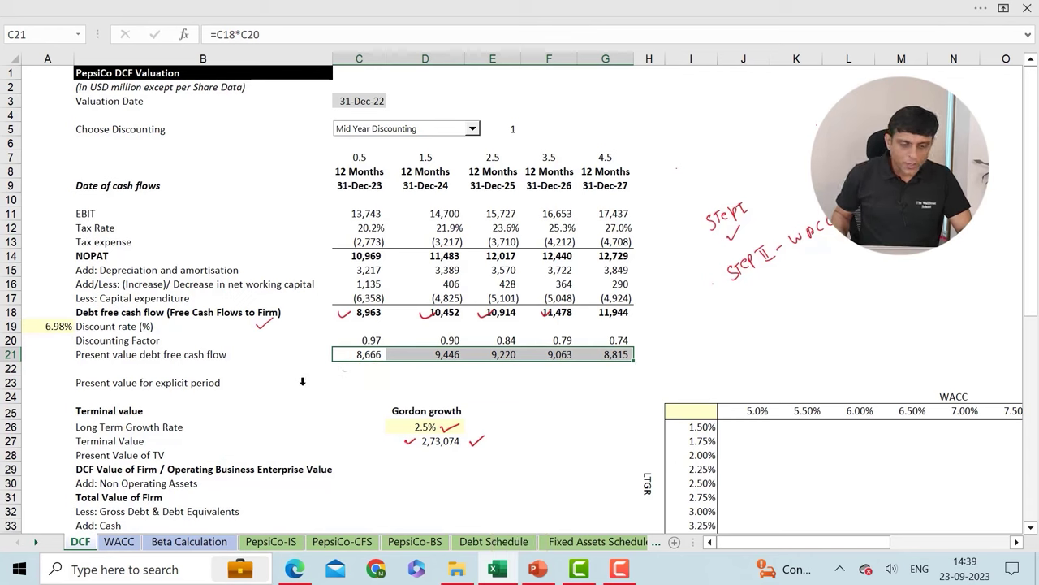
Total the discounted cash flows in C23 as the present value for the explicit period with =SUM(C21:G21)
left_click(302, 382)
left_click(352, 381)
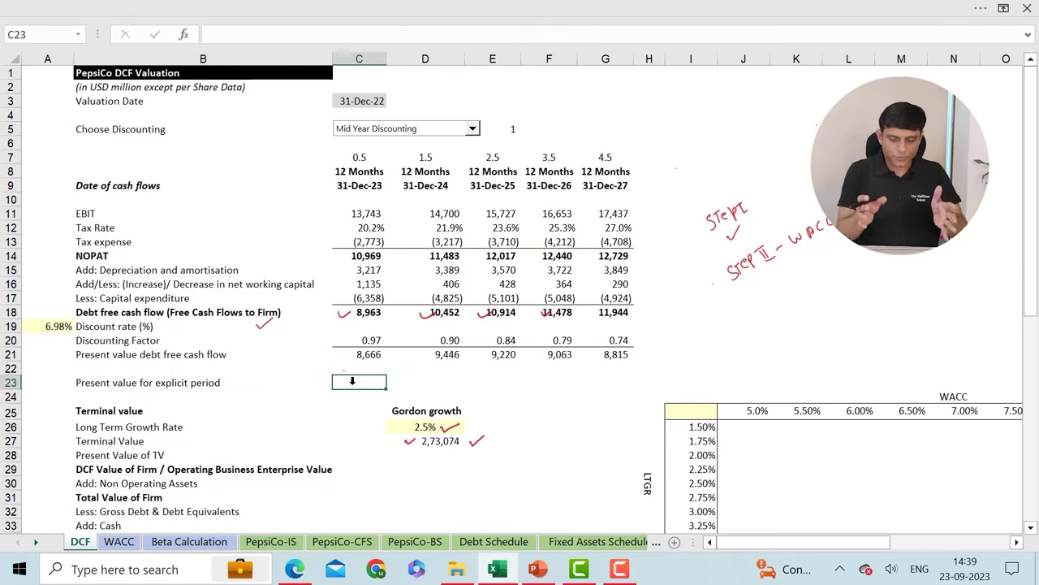
type("sum(")
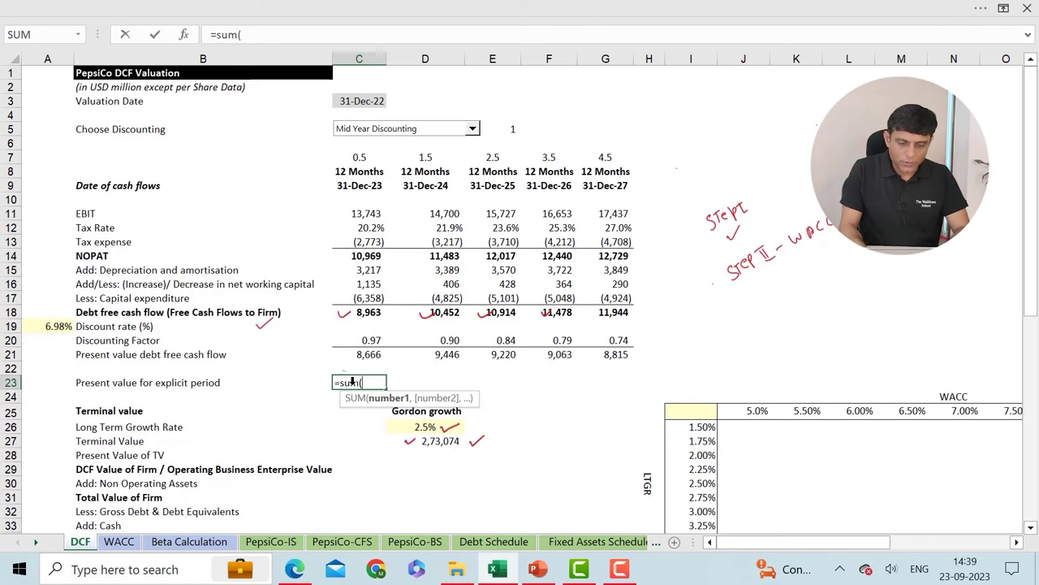
key("Up")
key("Up")
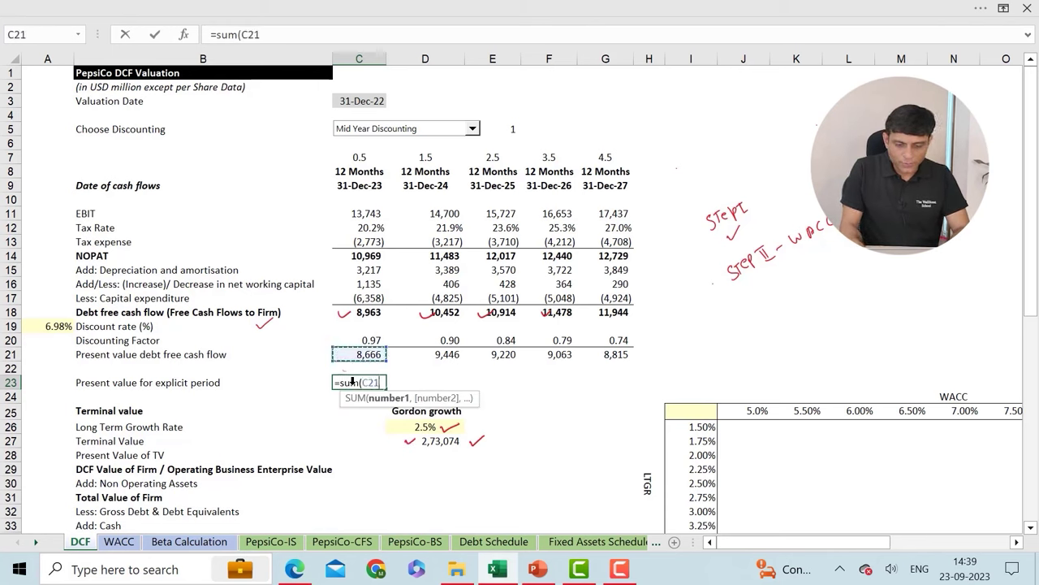
key("shift+Right")
key("shift+Right")
key("shift+Right")
key("shift+Right")
key("Return")
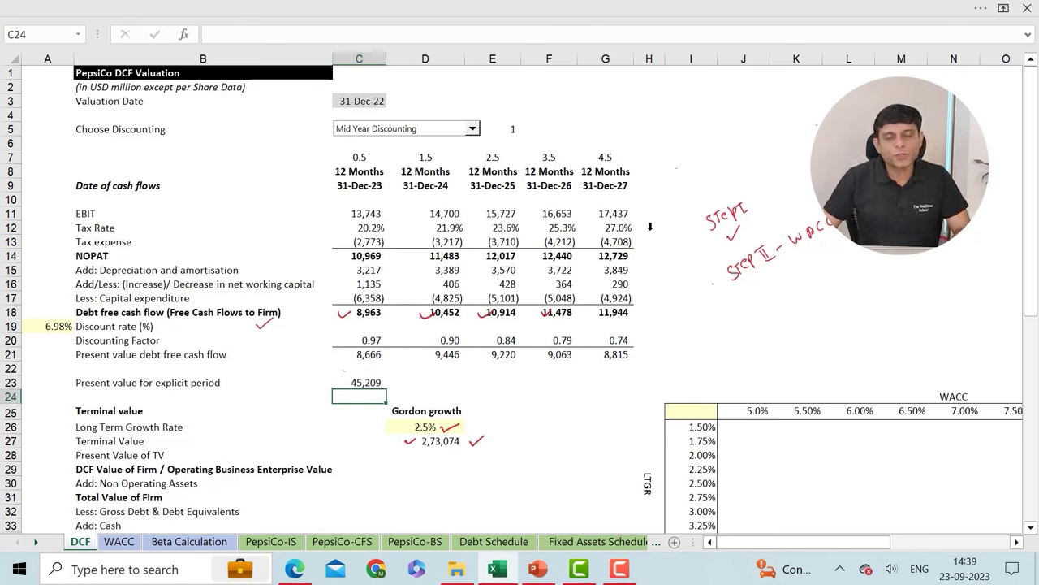
Draw a handwritten check mark beside the present value for the explicit period in C23
key("e")
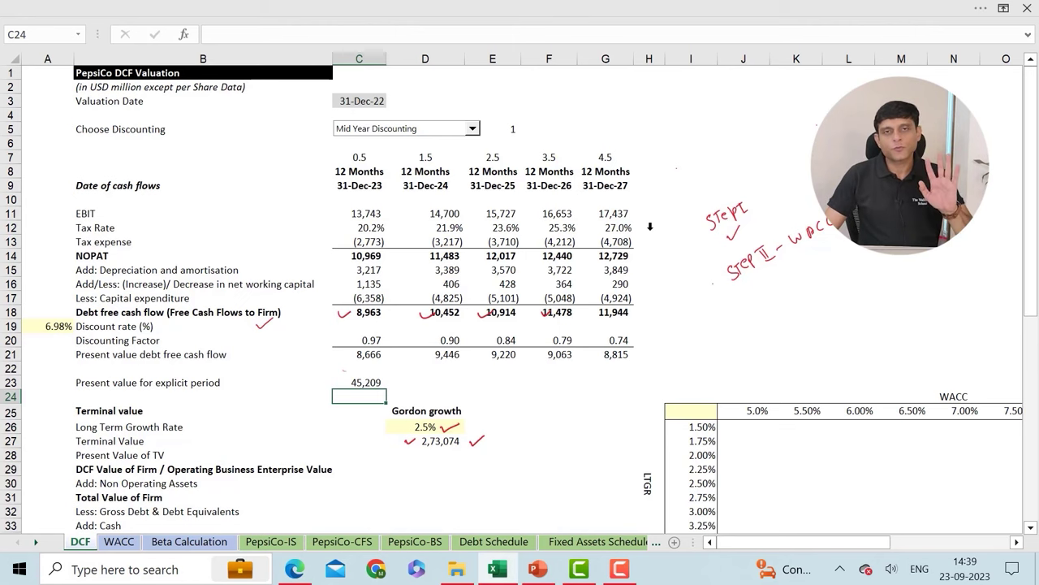
key("p")
left_click_drag(385, 385, 398, 376)
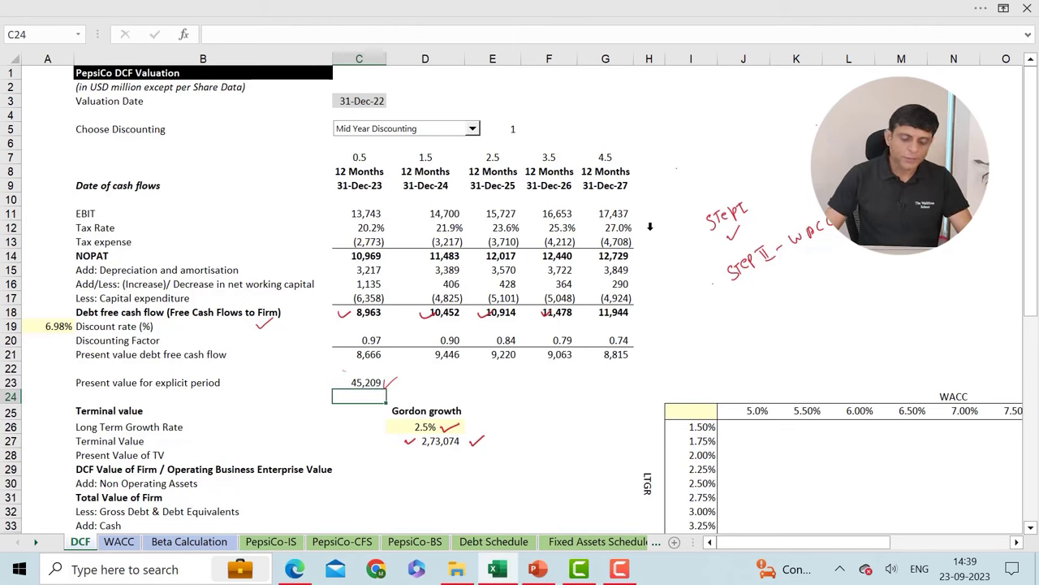
Calculate the present value of the terminal value in D28 with =D27*G20
scroll(374, 296, "down", 1)
left_click(439, 399)
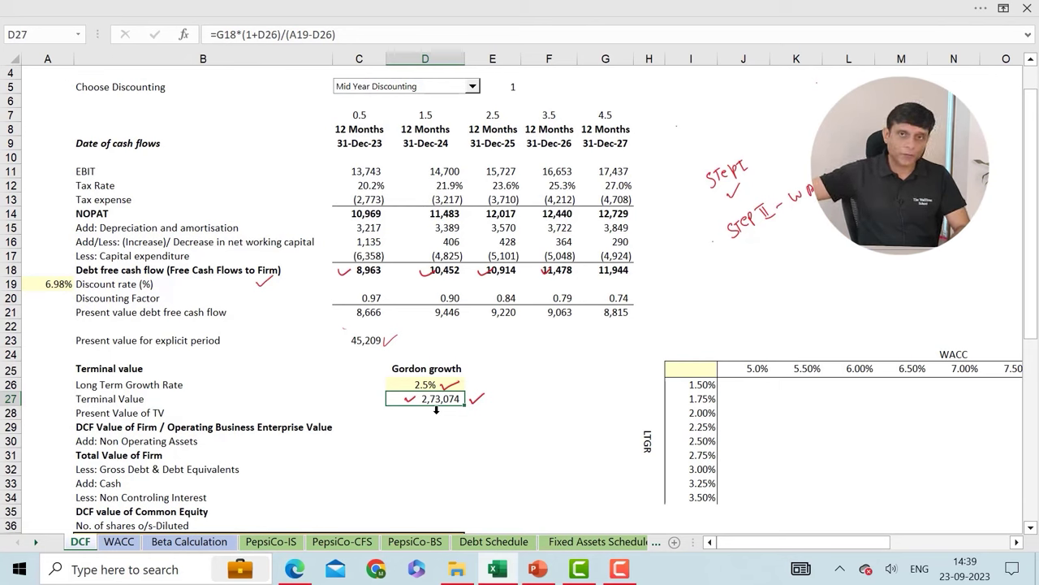
left_click(436, 411)
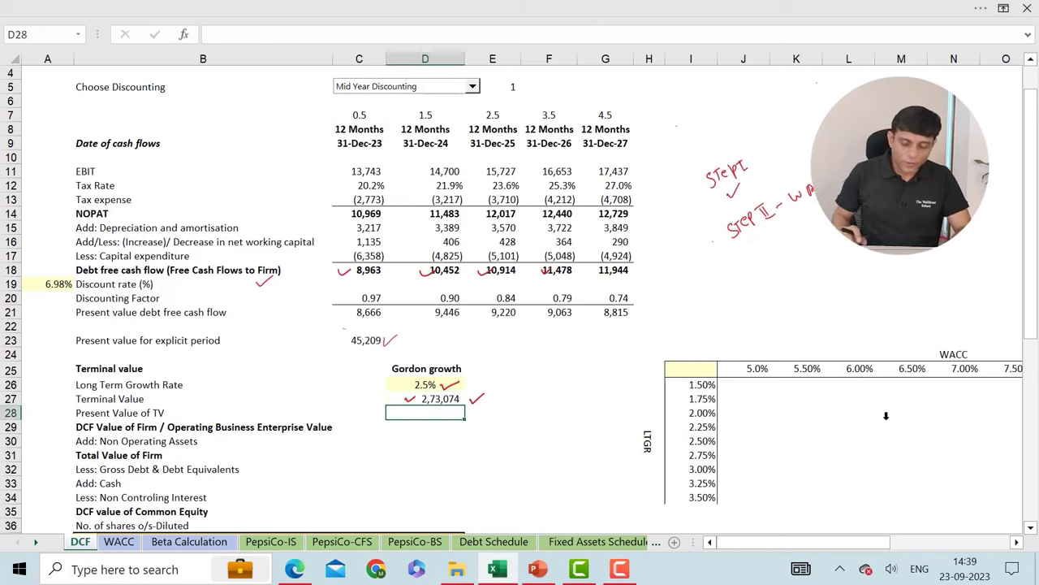
type("=")
key("Up")
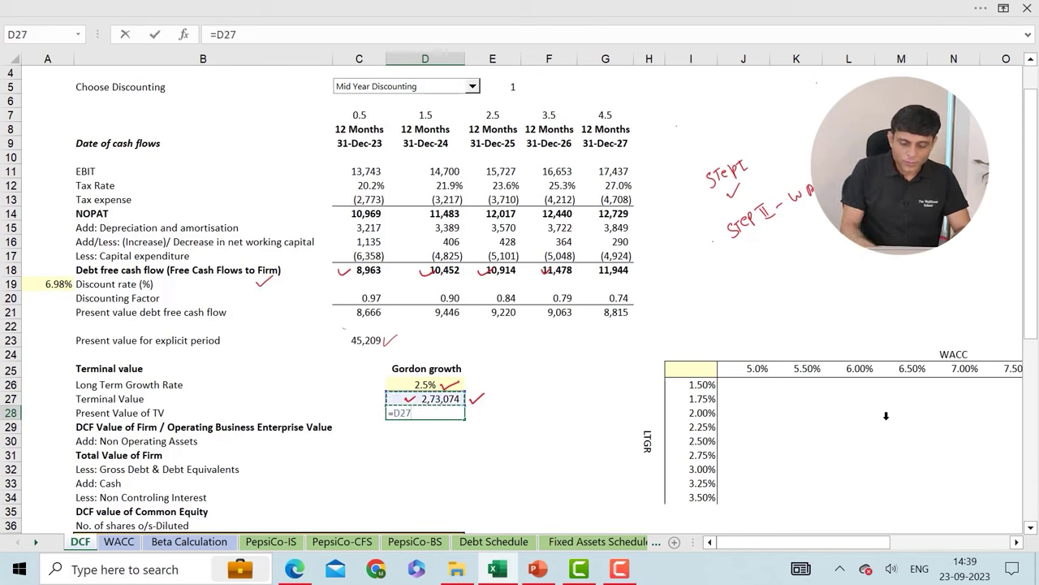
type("*")
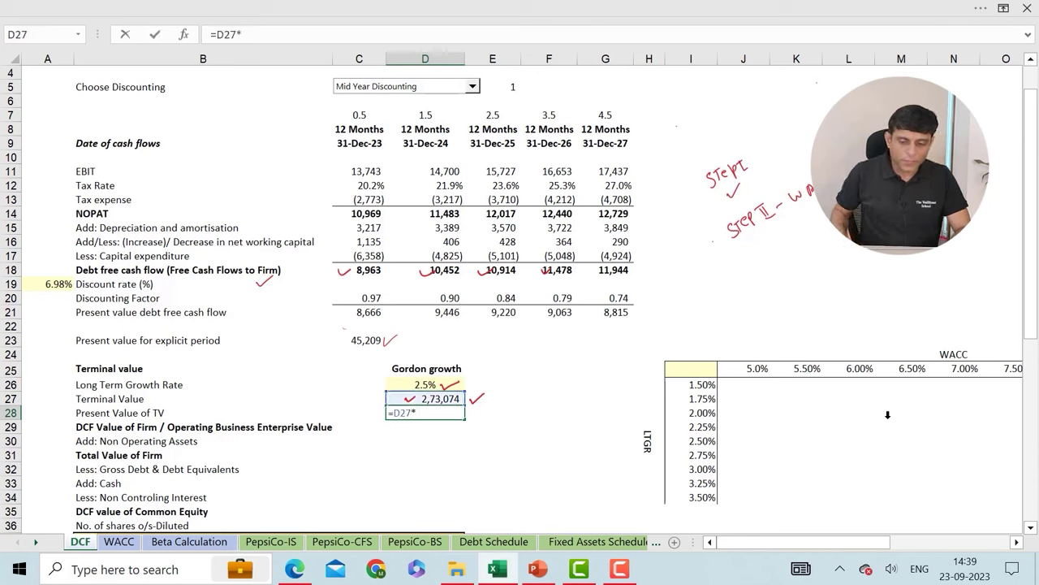
left_click(615, 296)
key("Return")
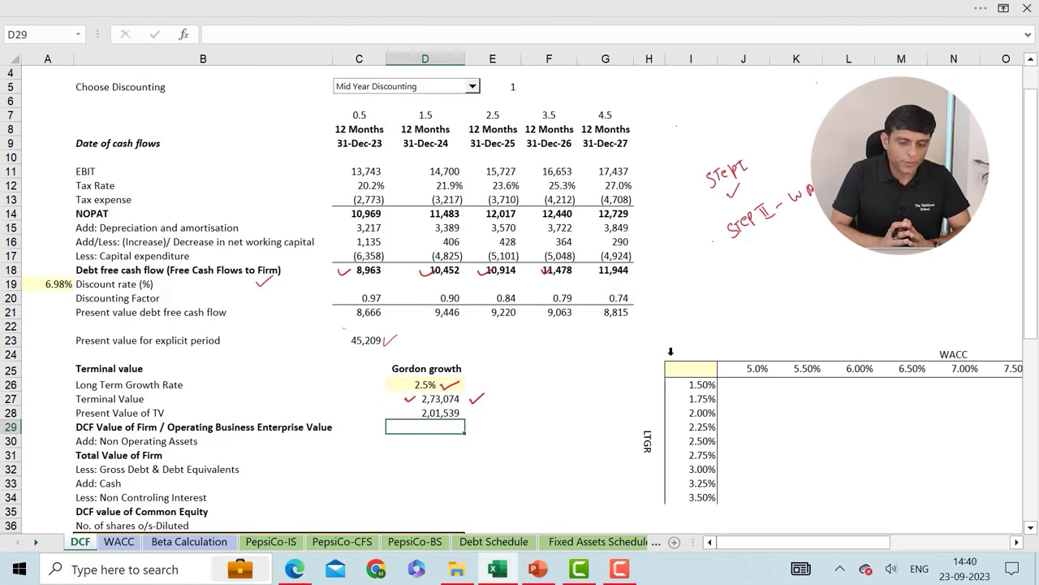
left_click(424, 413)
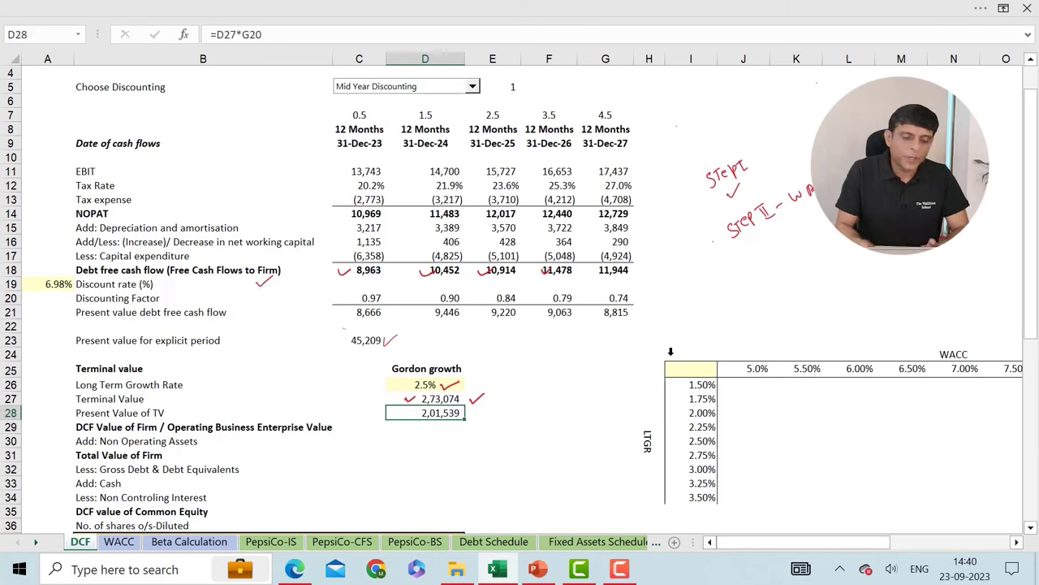
Circle the explicit period present value in C23 and put a handwritten check mark before the present value of TV in D28
key("Down")
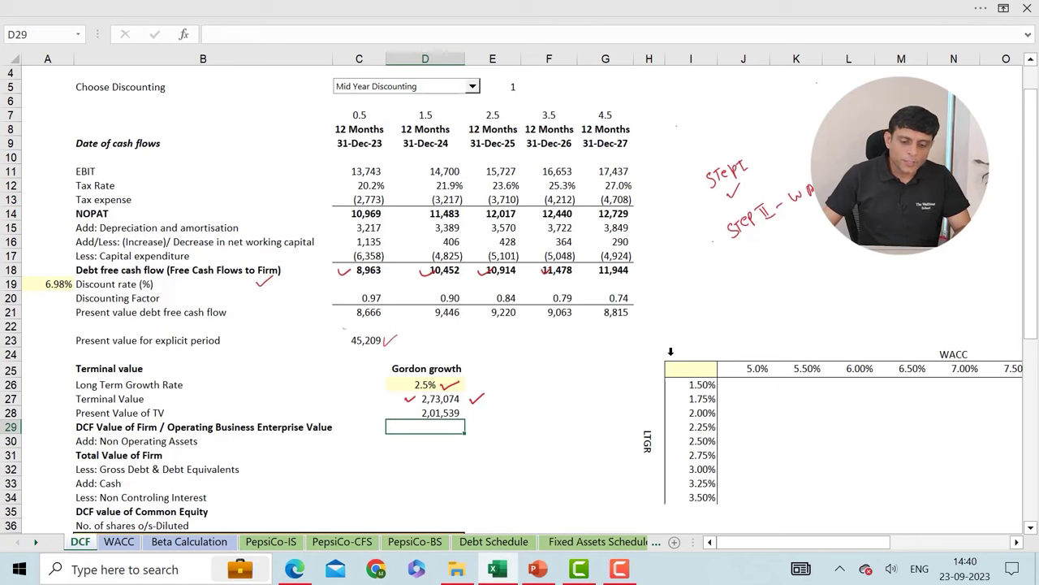
mouse_move(385, 327)
left_mouse_down()
mouse_move(351, 346)
mouse_move(397, 338)
mouse_move(388, 327)
left_mouse_up()
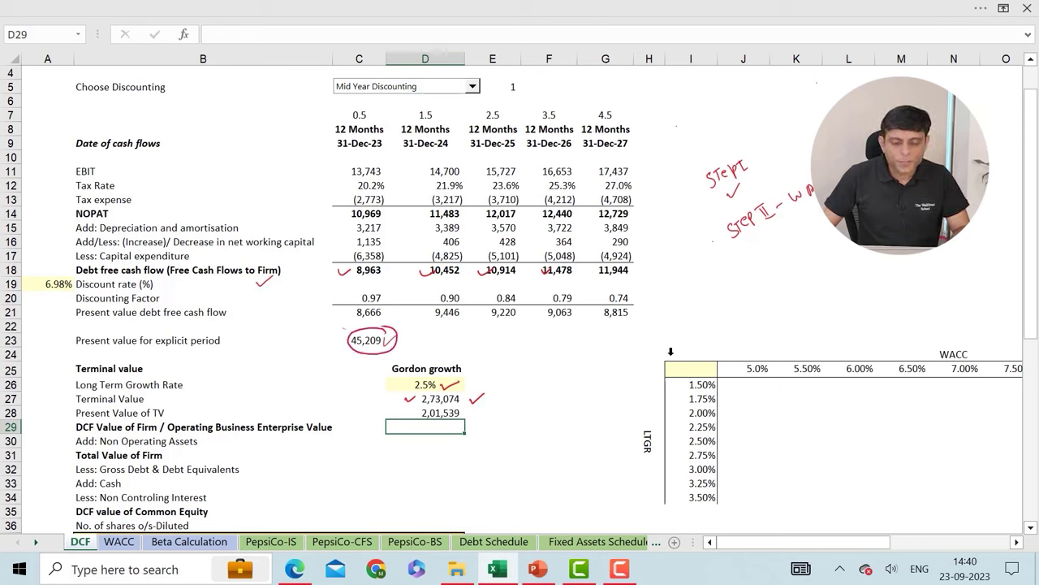
left_click_drag(408, 412, 420, 409)
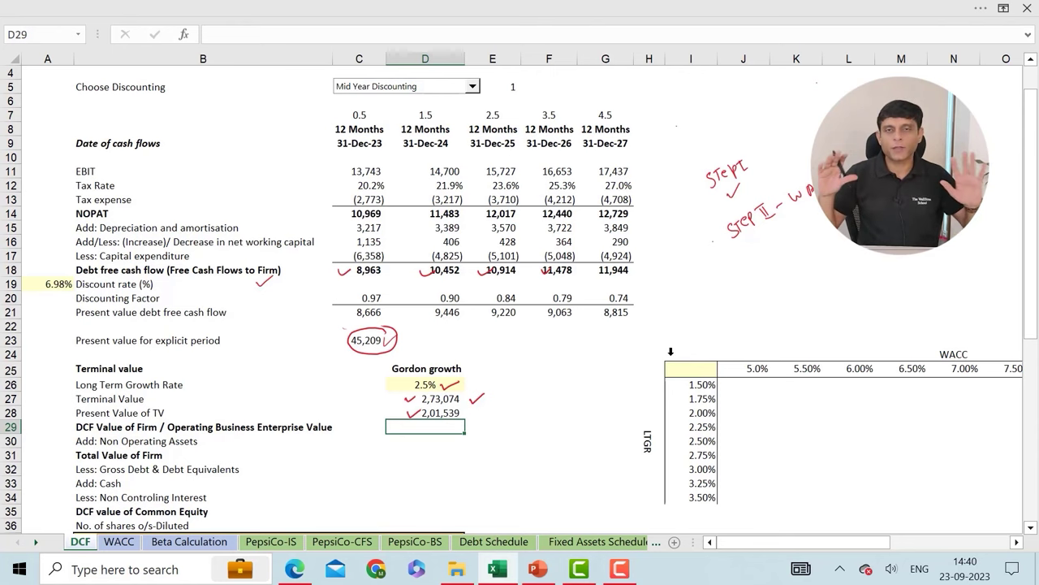
Calculate the DCF value of firm in D29 by adding the explicit period and terminal present values with =C23+D28
type("=")
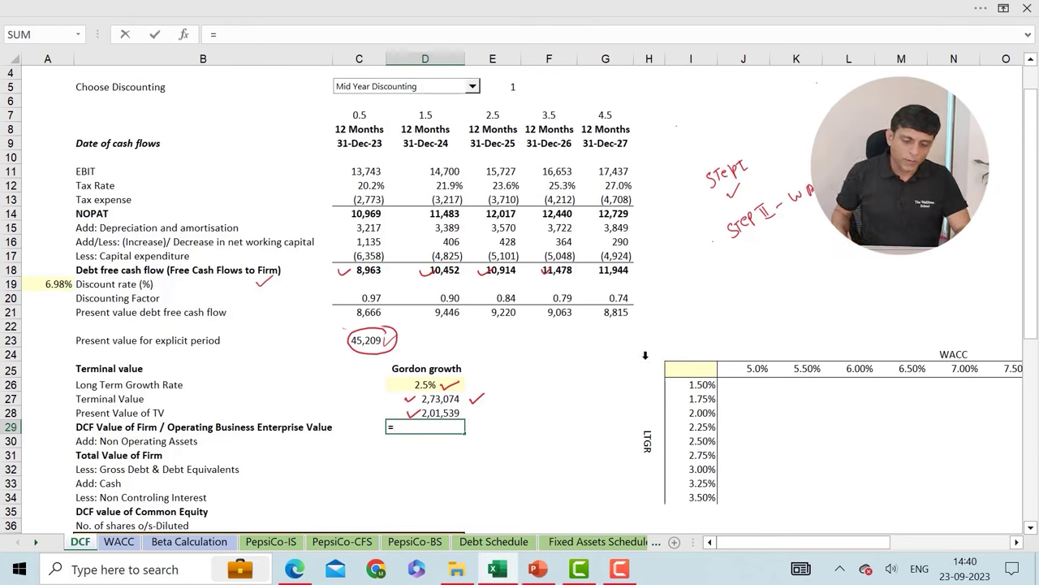
left_click(340, 336)
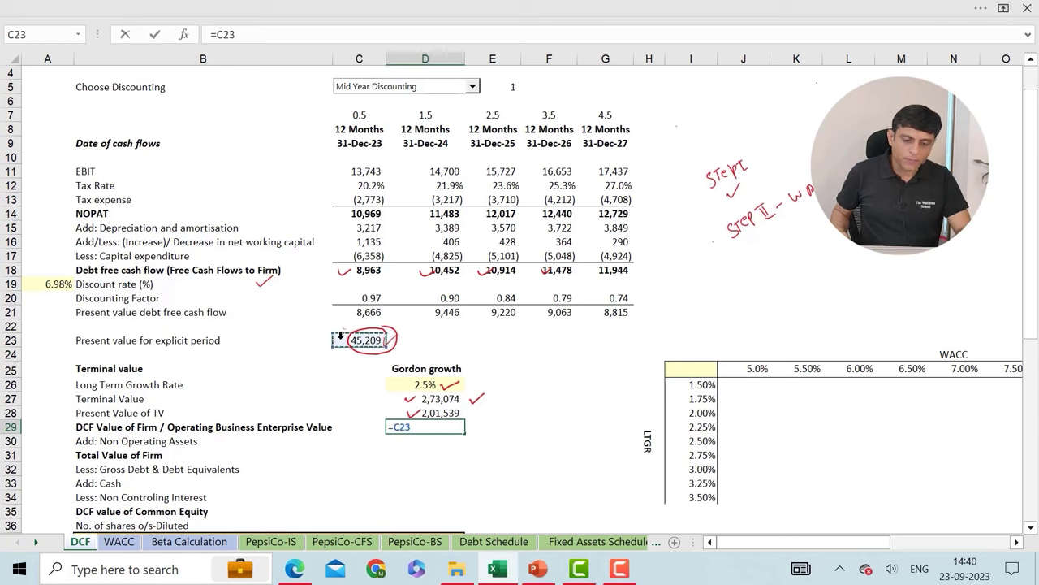
type("+")
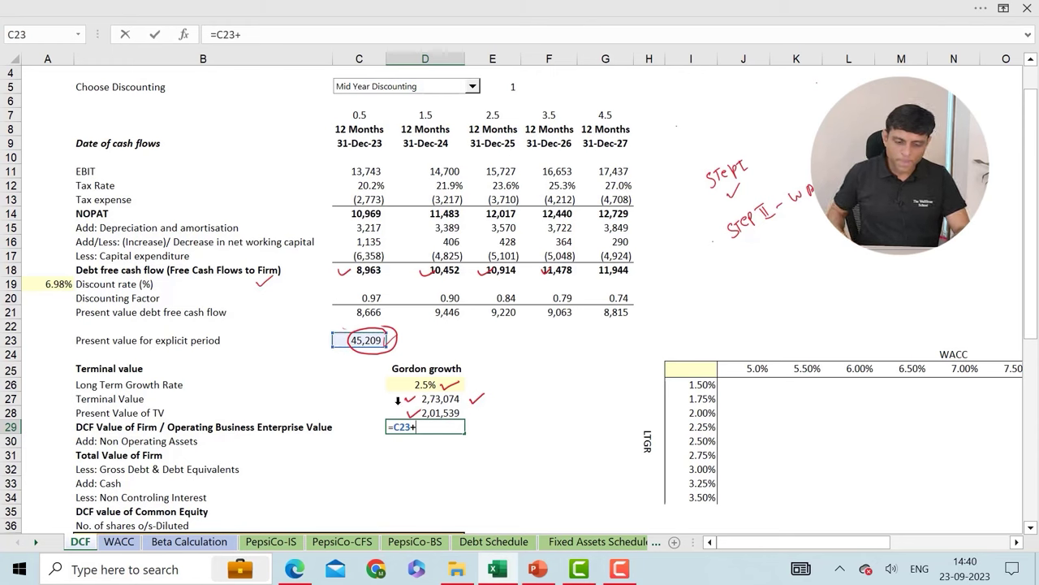
left_click(395, 404)
key("Return")
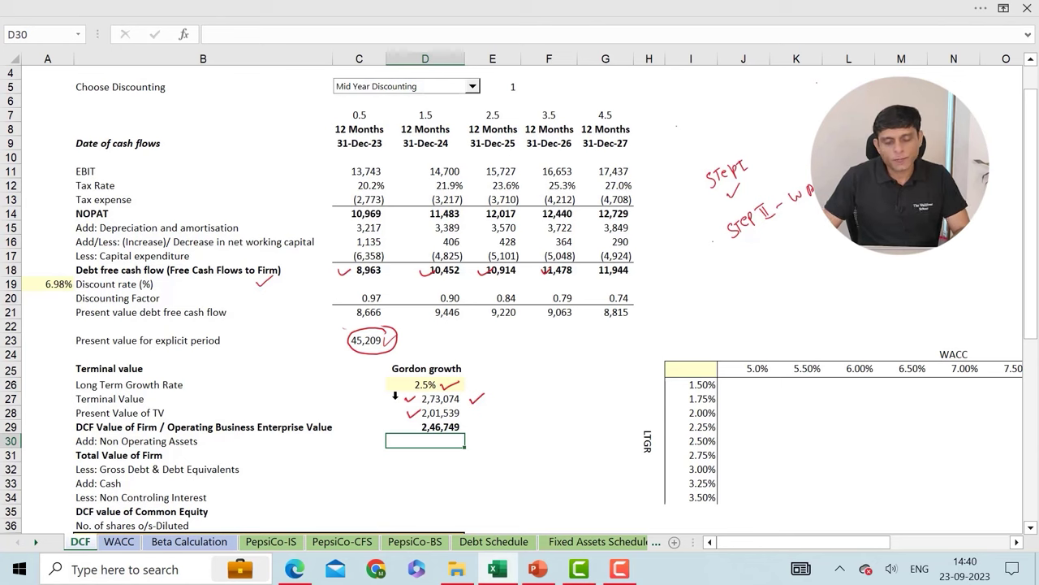
Annotate the D29 firm value by hand with an arrow, a circled "FIRM" and a side note, and underline the Non Operating Assets label
left_click_drag(473, 424, 490, 423)
left_click_drag(501, 406, 510, 429)
left_click_drag(510, 414, 544, 406)
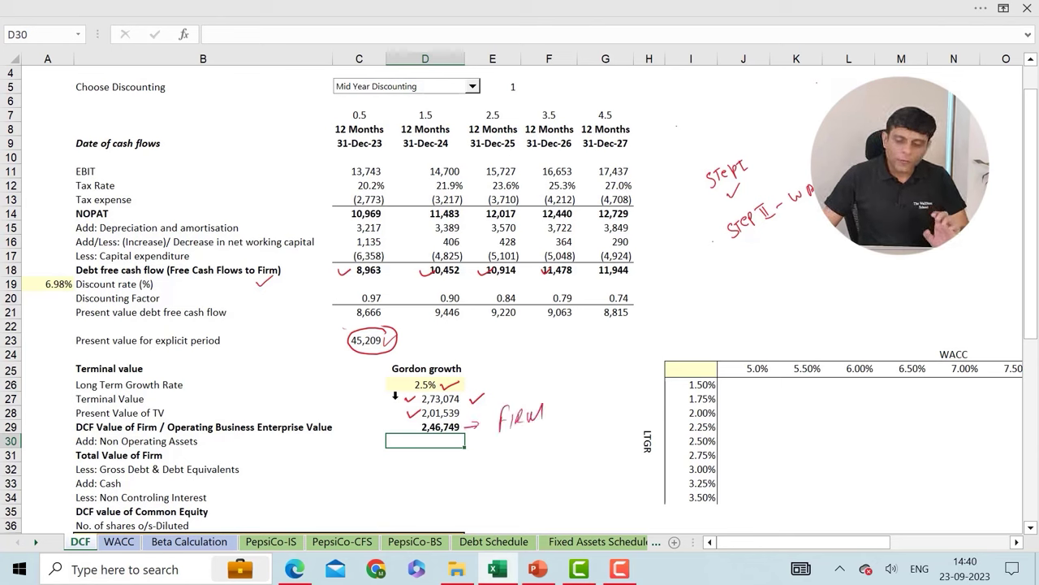
mouse_move(498, 443)
left_mouse_down()
mouse_move(553, 431)
mouse_move(551, 389)
mouse_move(571, 406)
mouse_move(487, 398)
left_mouse_up()
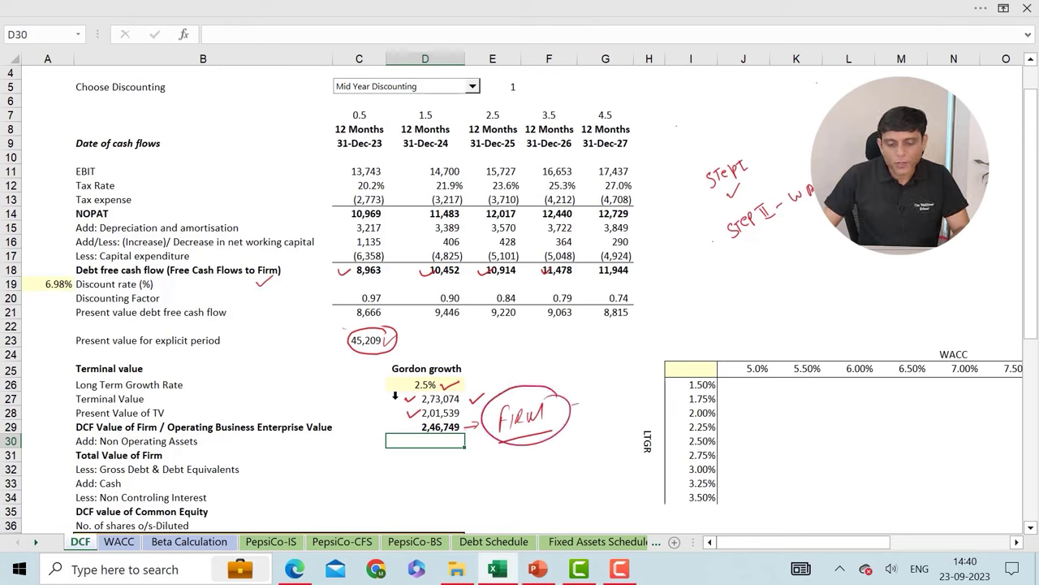
mouse_move(599, 388)
left_mouse_down()
mouse_move(600, 398)
mouse_move(639, 380)
mouse_move(645, 395)
left_mouse_up()
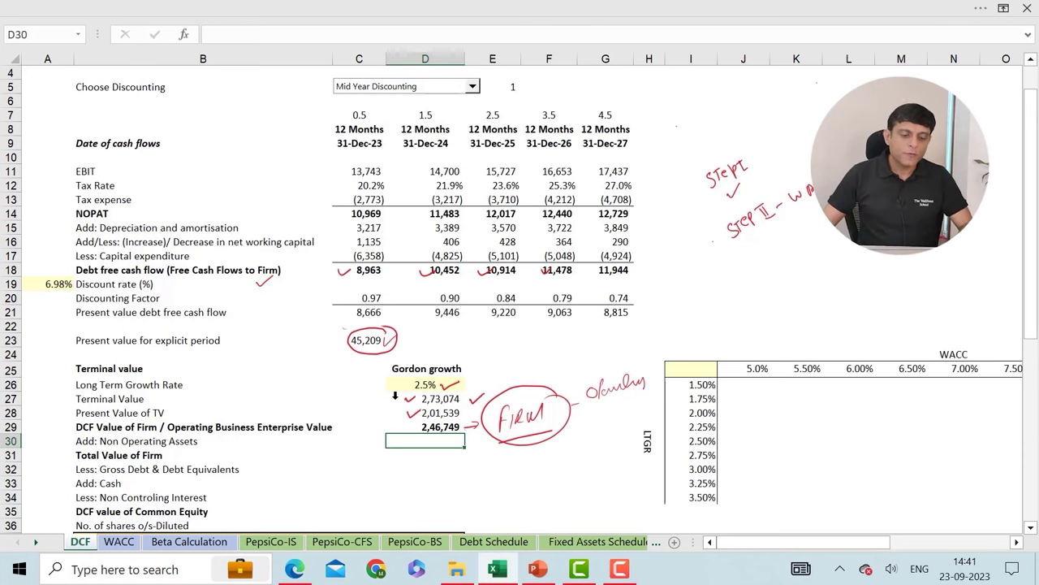
left_click_drag(124, 449, 197, 448)
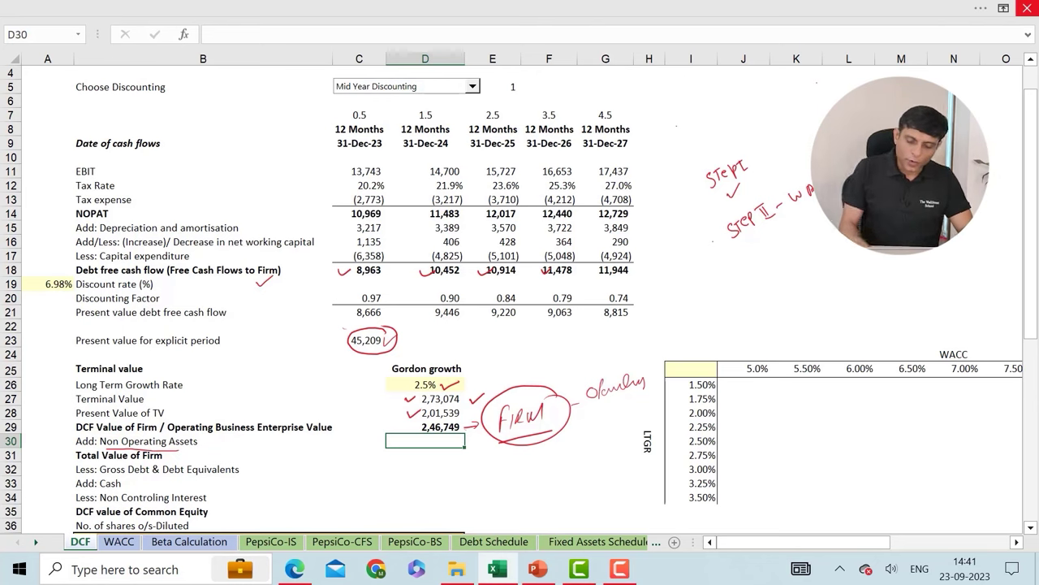
Calculate non operating assets in D30 from the 31-Dec-22 short term investments and noncontrolled affiliates with ='PepsiCo-BS'!D6+'PepsiCo-BS'!D17
type("=")
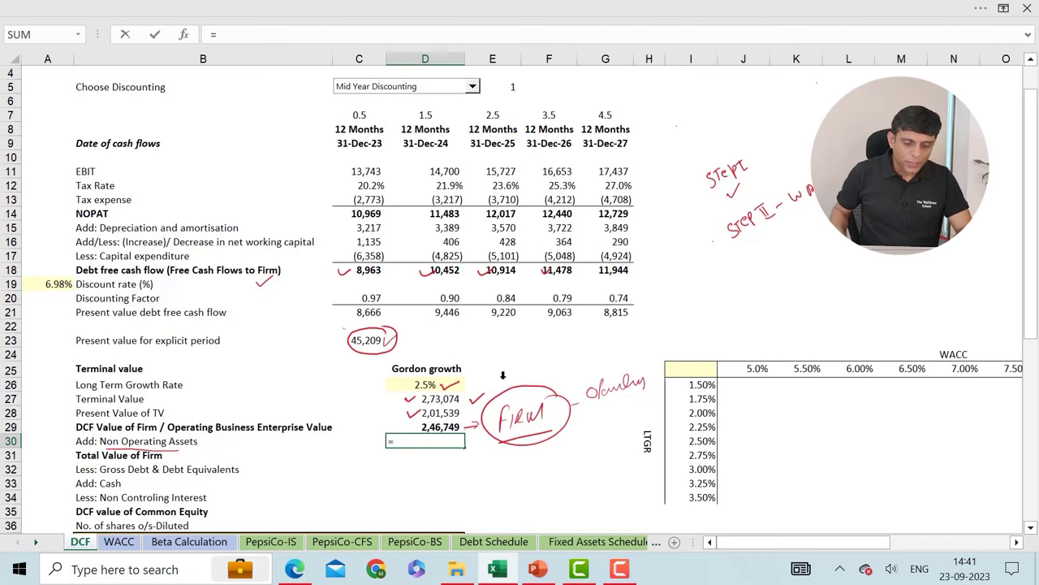
scroll(488, 390, "down", 2)
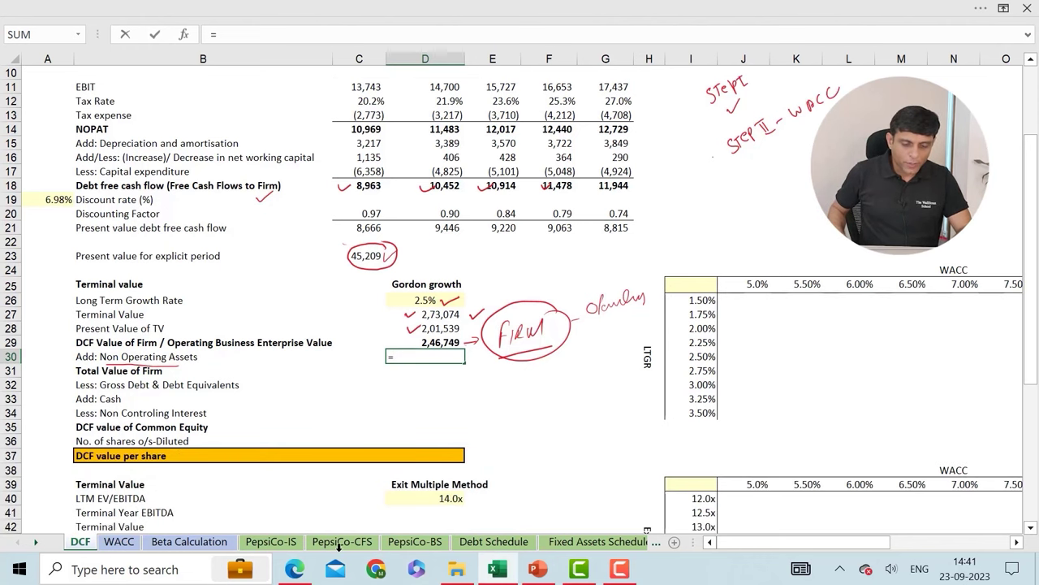
left_click(419, 539)
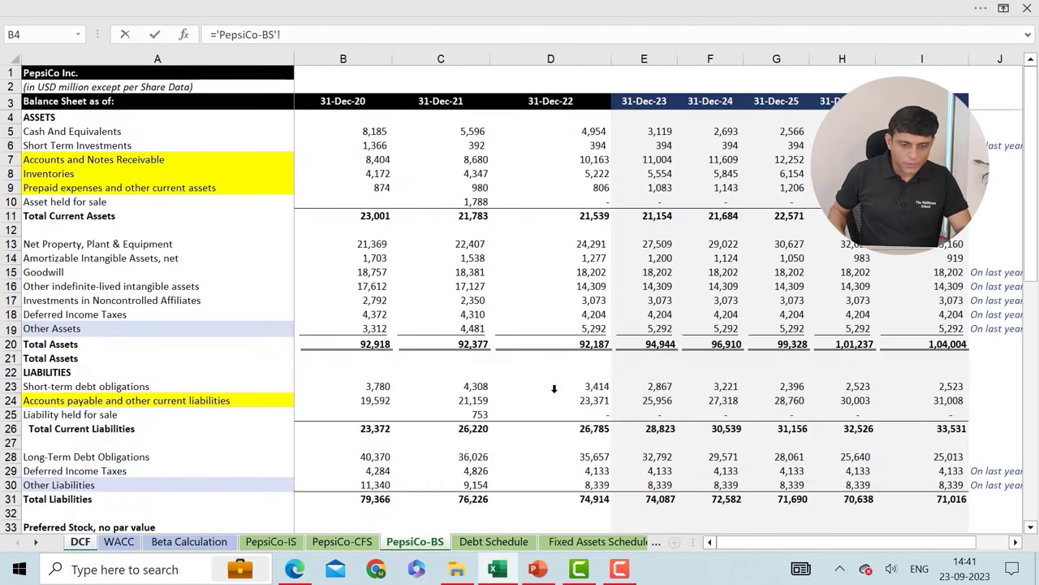
left_click(78, 146)
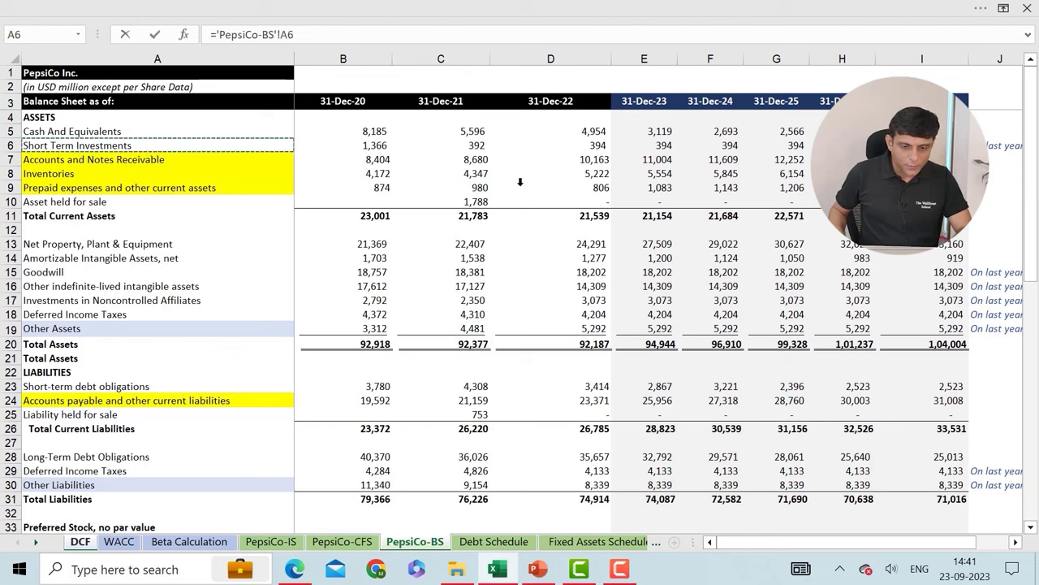
left_click(589, 145)
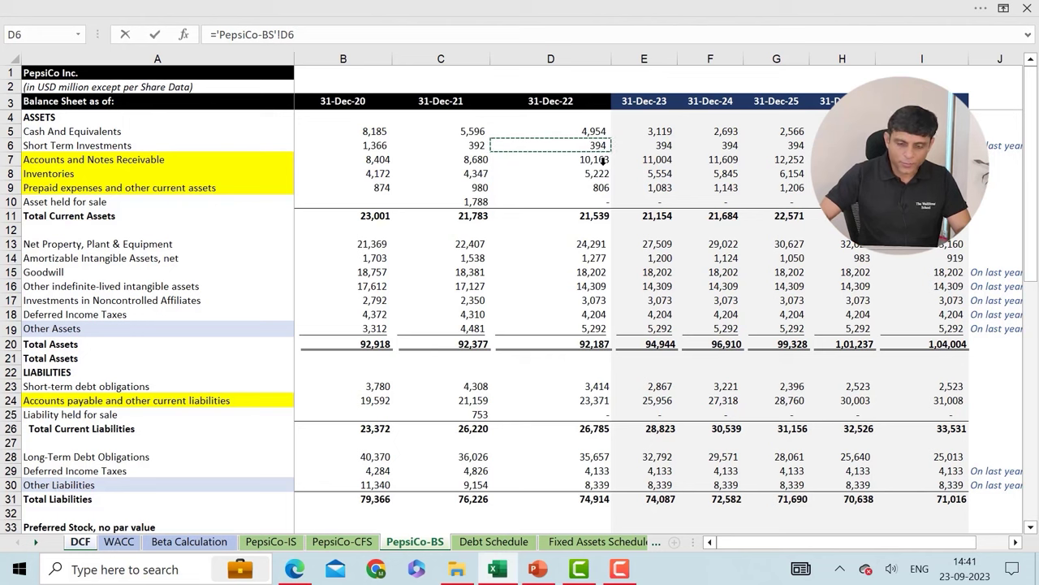
type("+")
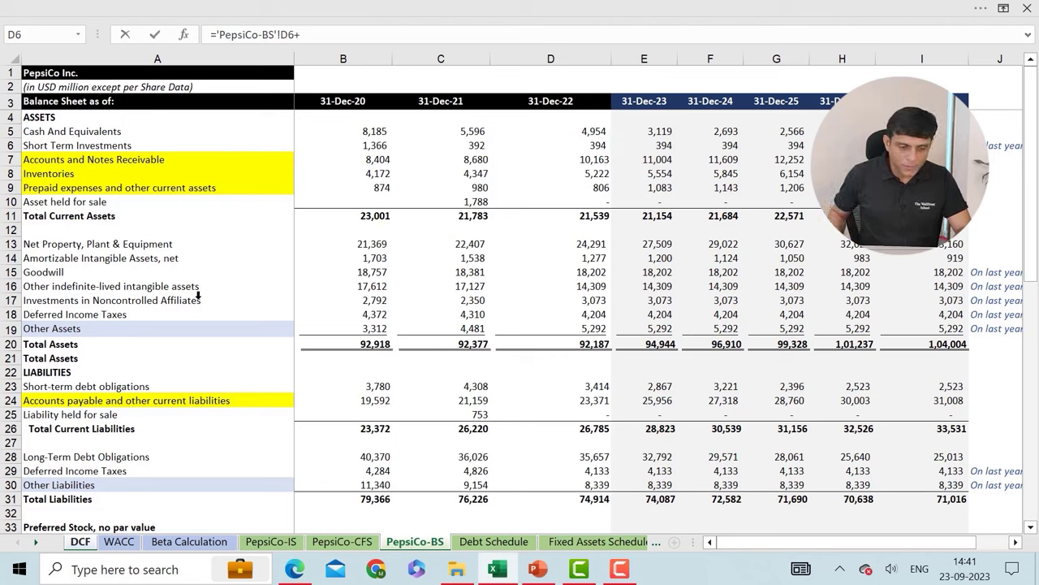
left_click(171, 299)
key("Right")
key("Right")
key("Right")
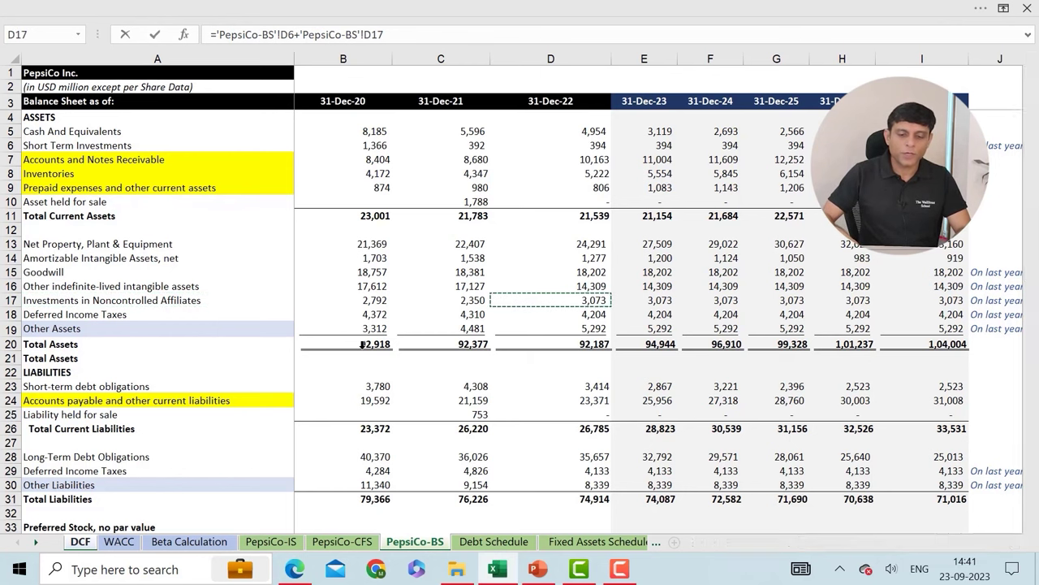
key("Return")
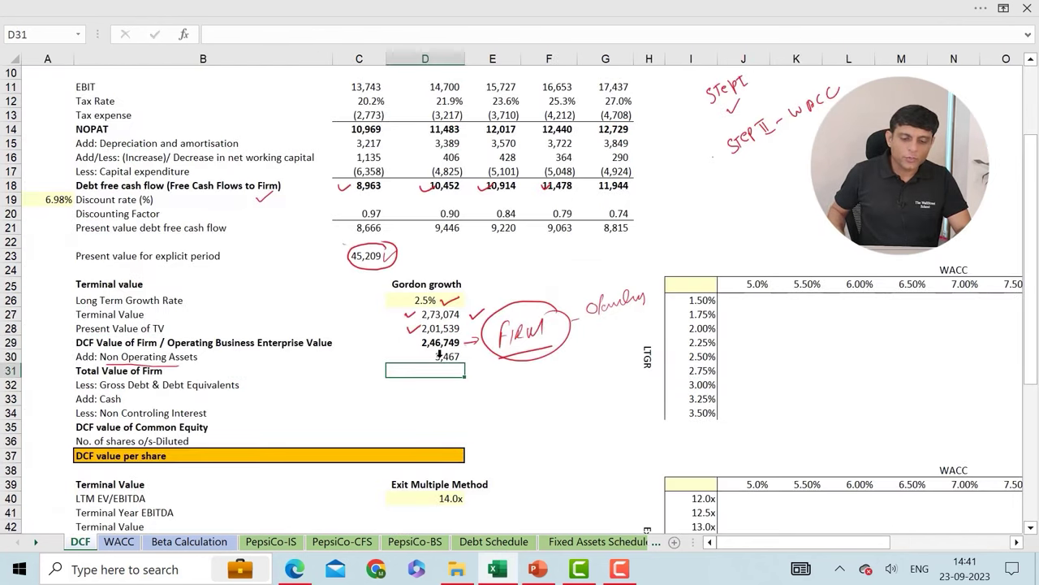
left_click(438, 356)
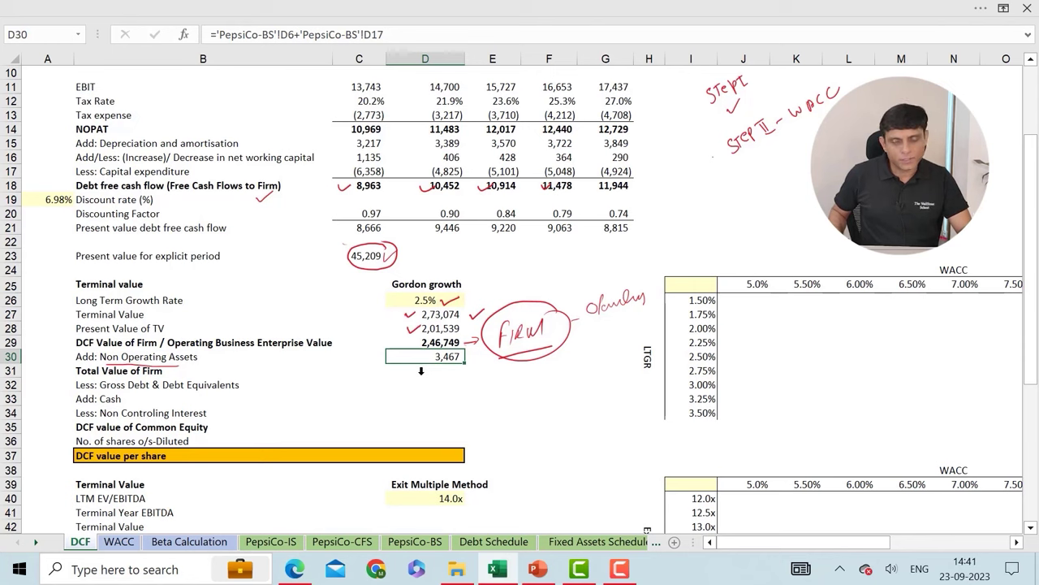
Begin the Total Value of Firm formula in D31
left_click(420, 371)
type("=")
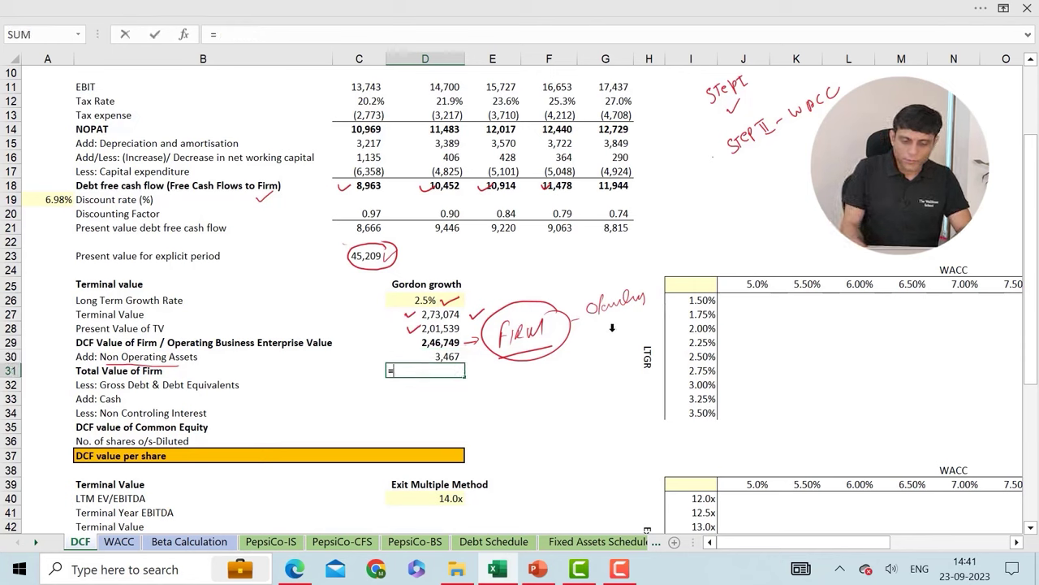
Calculate Total Value of Firm in D31 by adding the DCF value of firm and the non-operating assets (=D29+D30)
key("Up")
key("Up")
type("+")
key("Up")
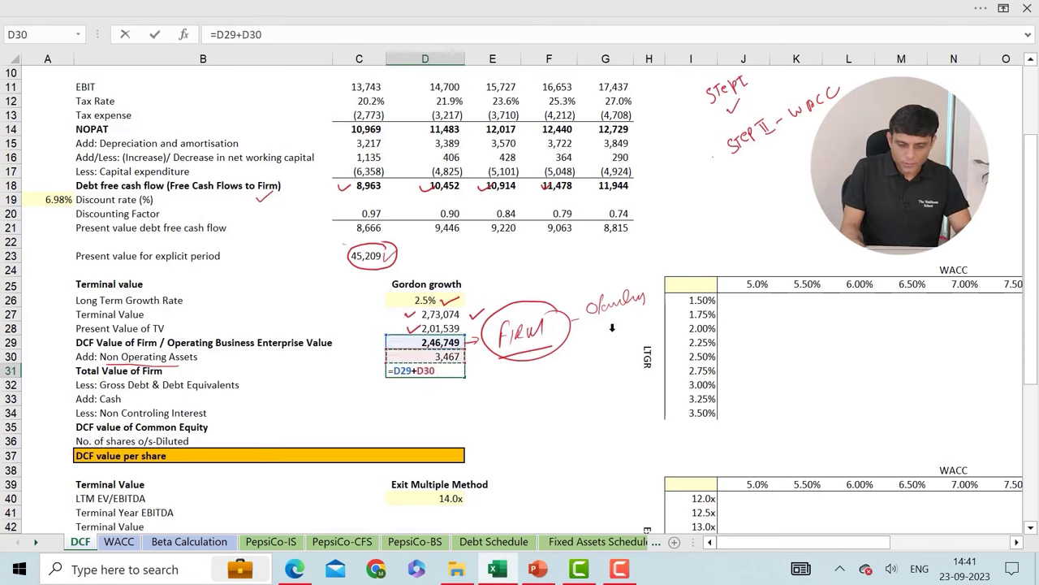
key("Return")
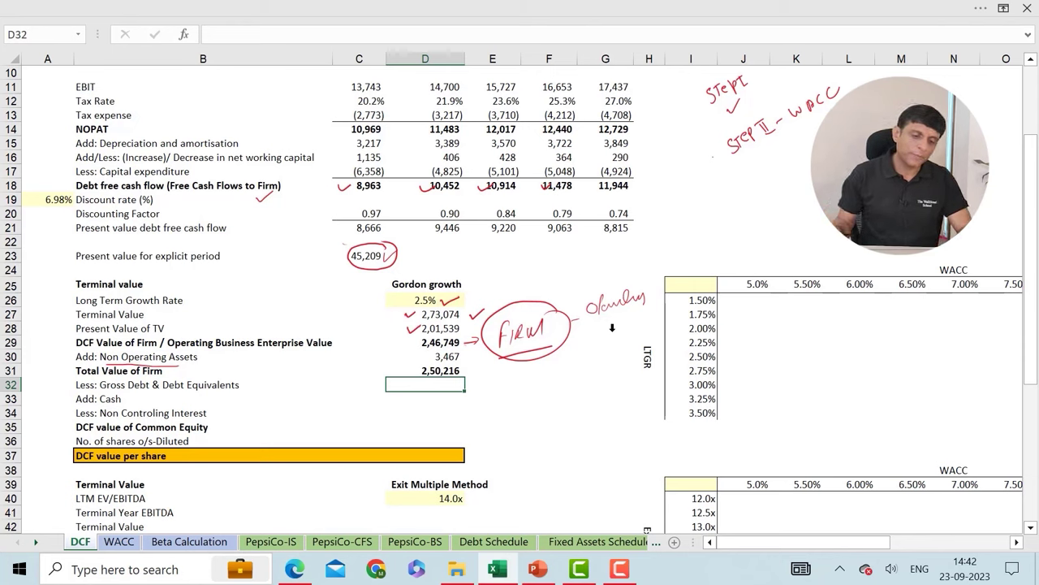
Mark ticks in red ink at Total Value of Firm and DCF value of Common Equity, and underline the debt, cash and non-controlling interest labels between them
left_click_drag(242, 386, 247, 385)
left_click_drag(158, 375, 174, 371)
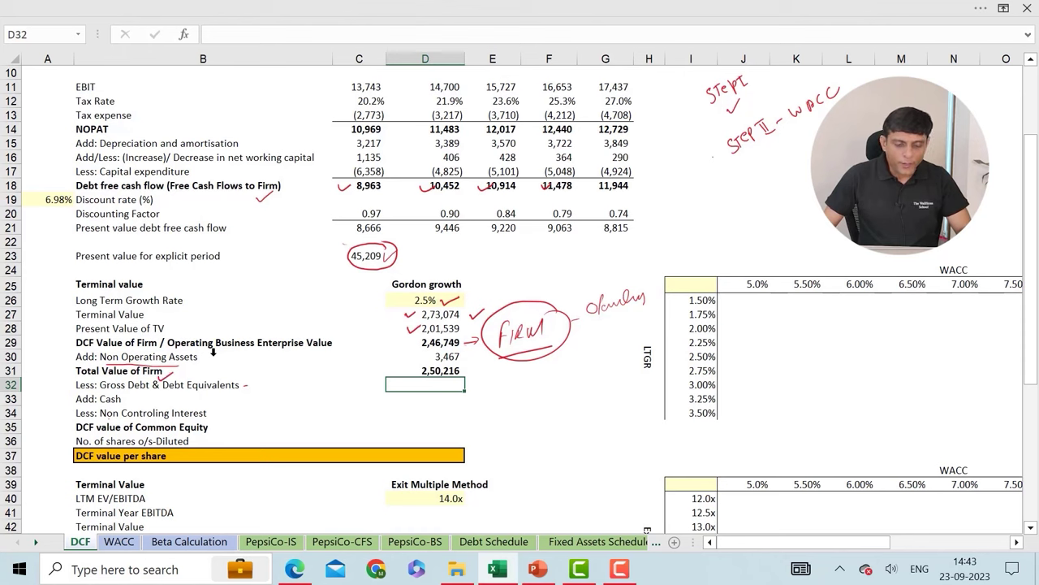
left_click_drag(203, 436, 221, 428)
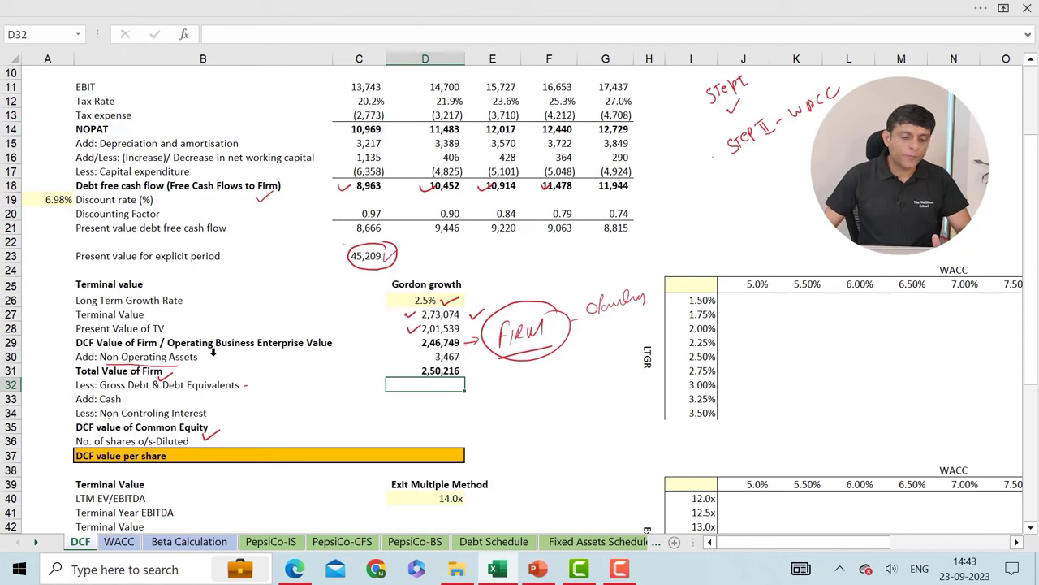
left_click_drag(78, 391, 135, 391)
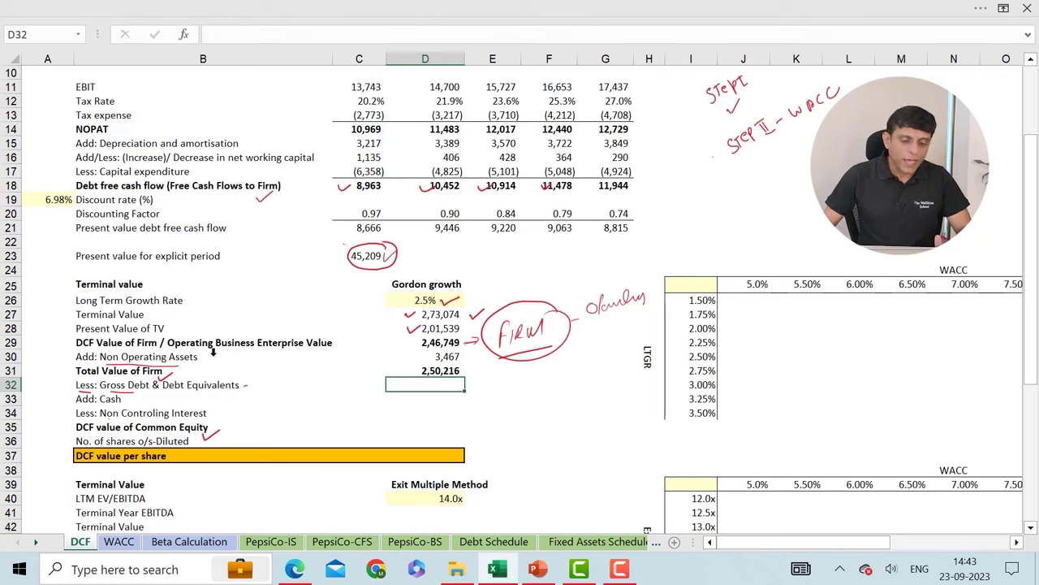
mouse_move(102, 404)
left_mouse_down()
mouse_move(122, 405)
mouse_move(111, 404)
left_mouse_up()
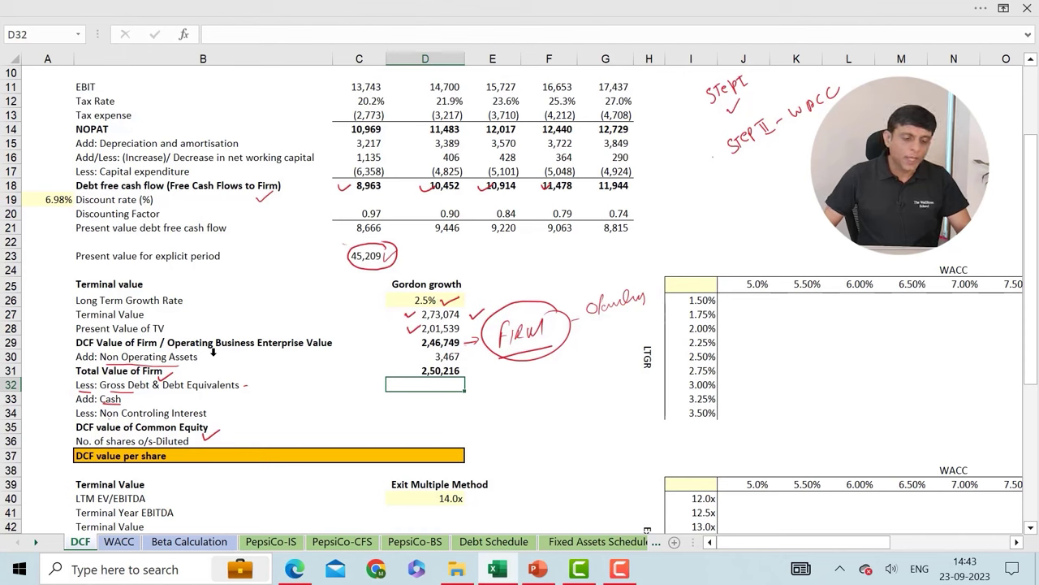
left_click_drag(81, 419, 134, 420)
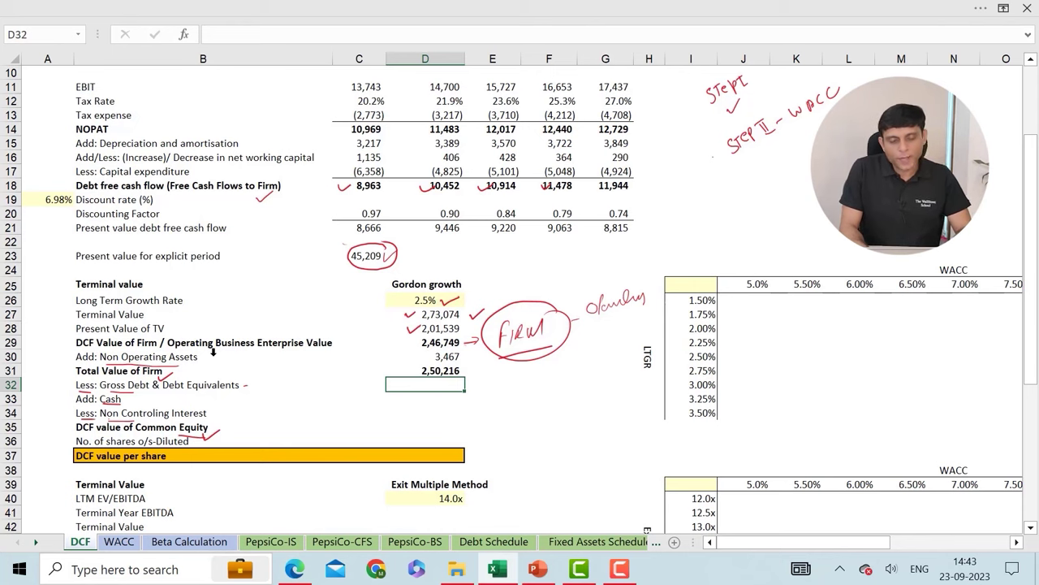
Fill Gross Debt & Debt Equivalents in D32 with the sum of the 31-Dec-22 short-term and long-term debt obligations from the PepsiCo-BS sheet
type("=")
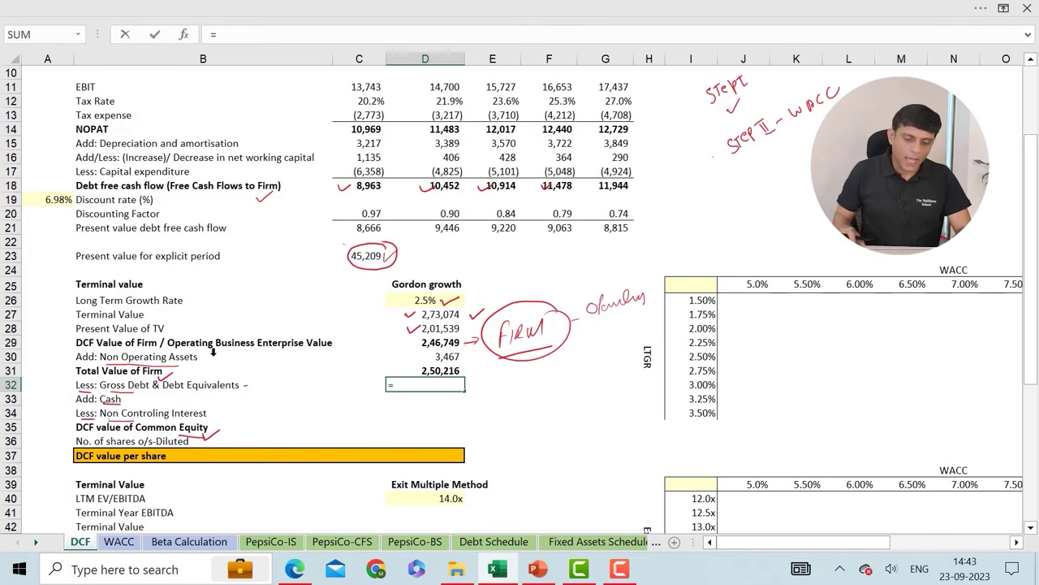
left_click(325, 541)
left_click(416, 541)
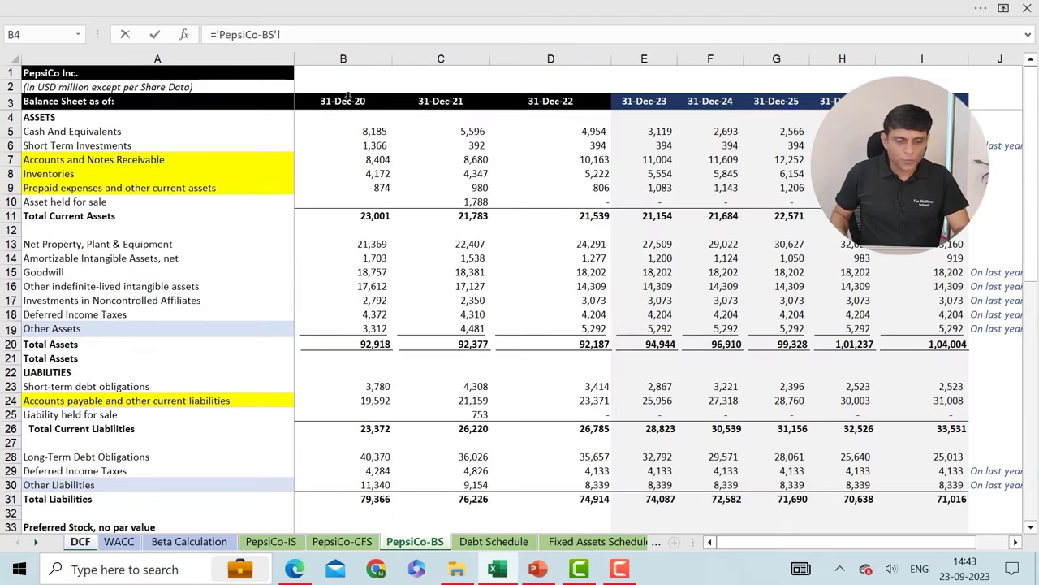
scroll(97, 203, "down", 2)
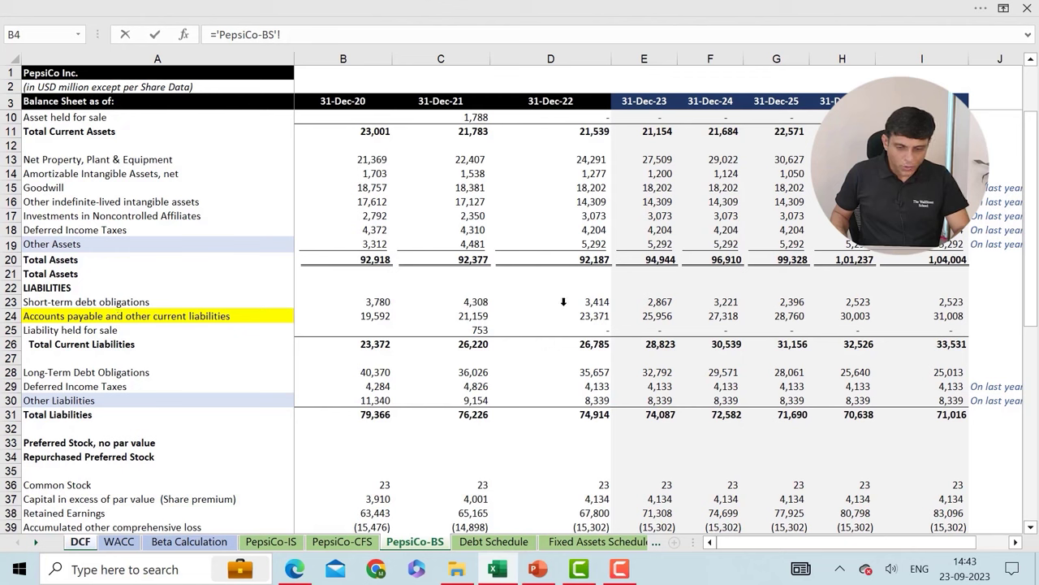
left_click(571, 300)
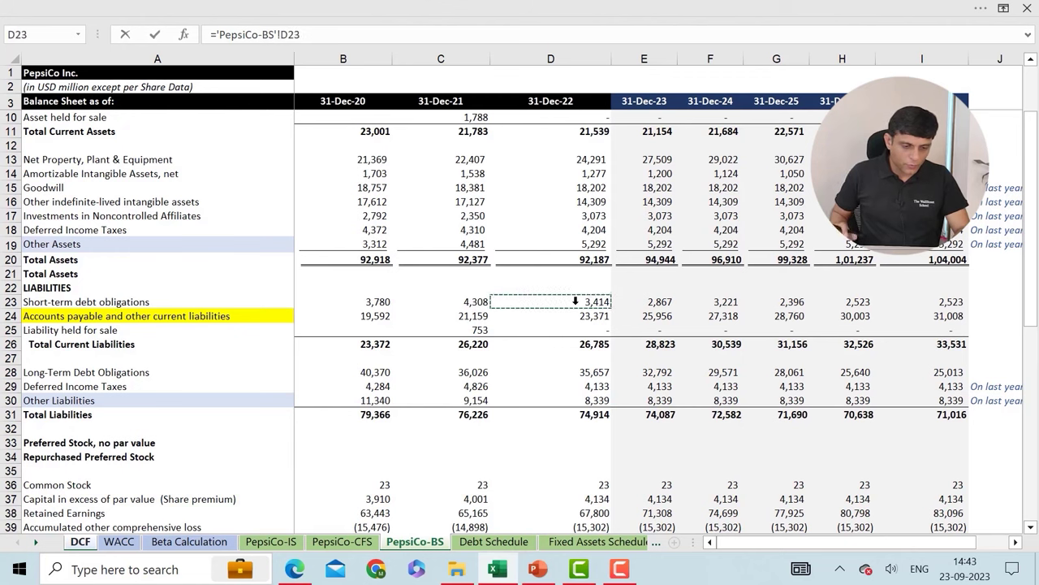
type("+")
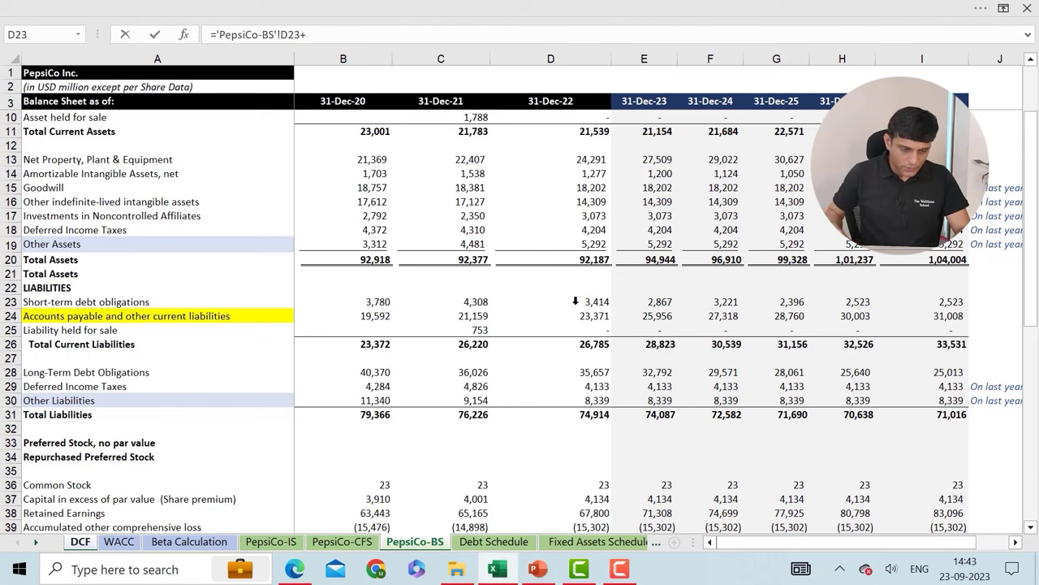
left_click(150, 369)
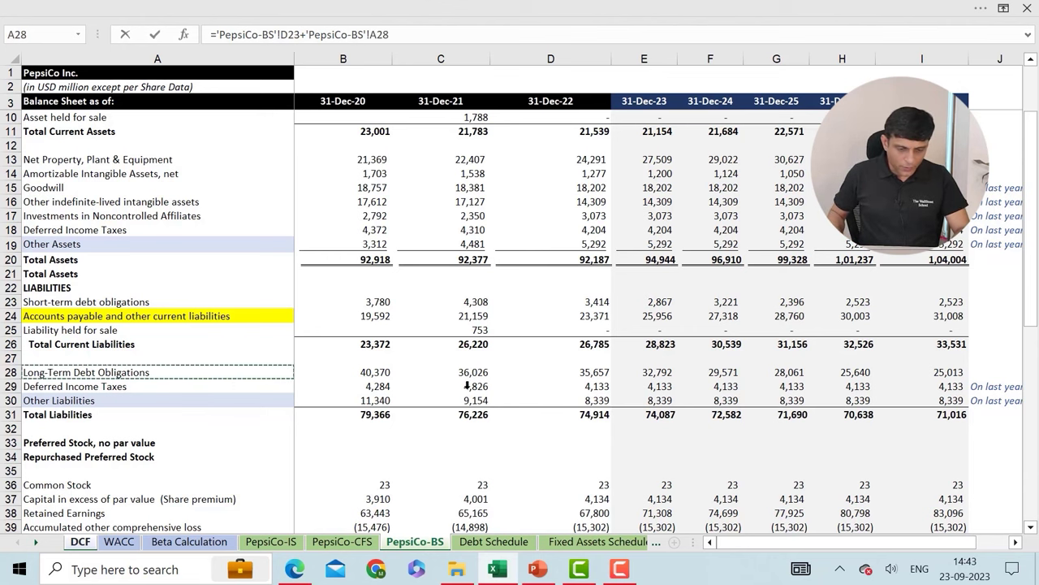
left_click(591, 370)
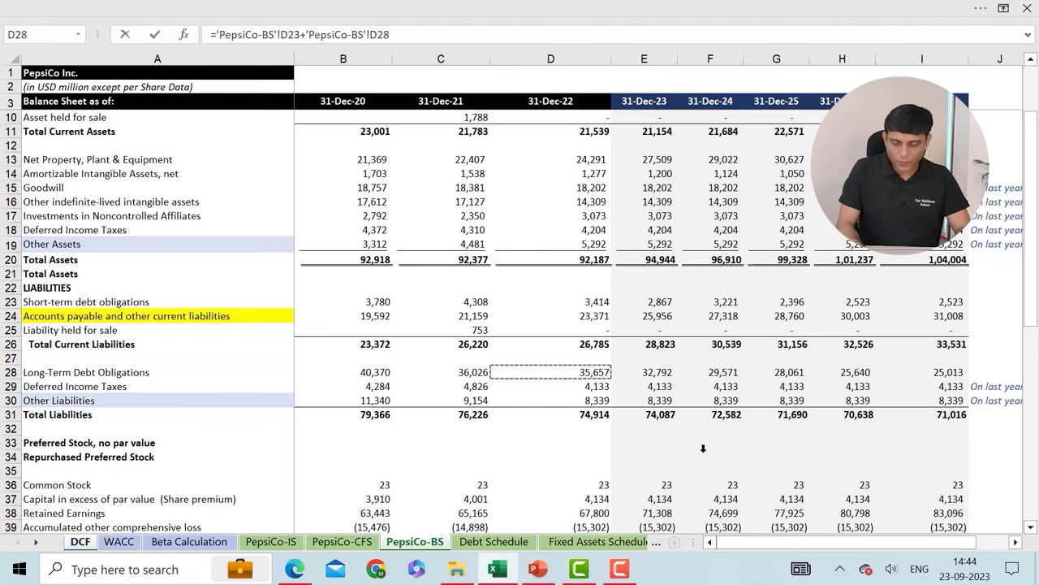
key("Return")
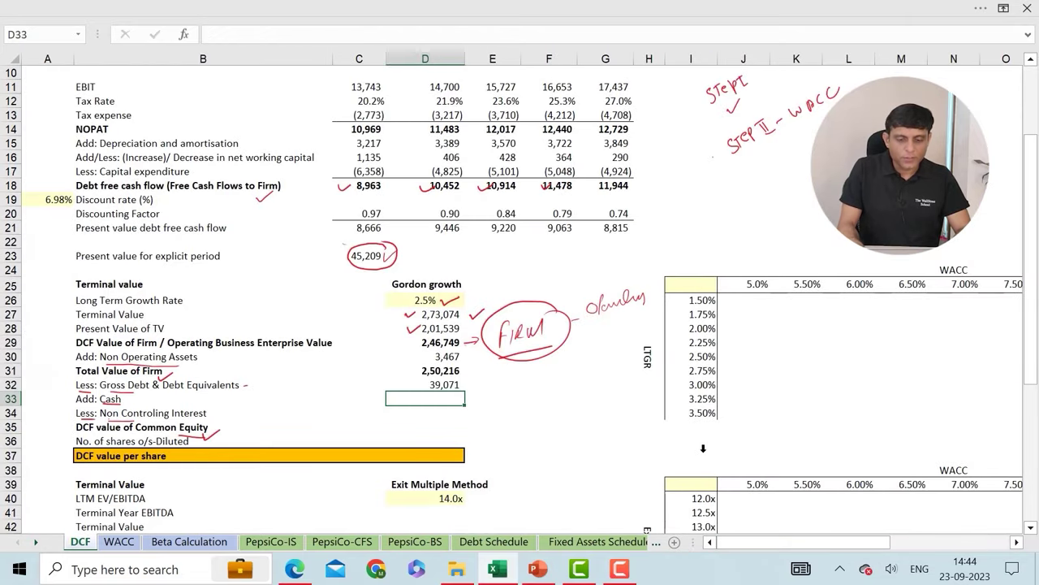
key("Up")
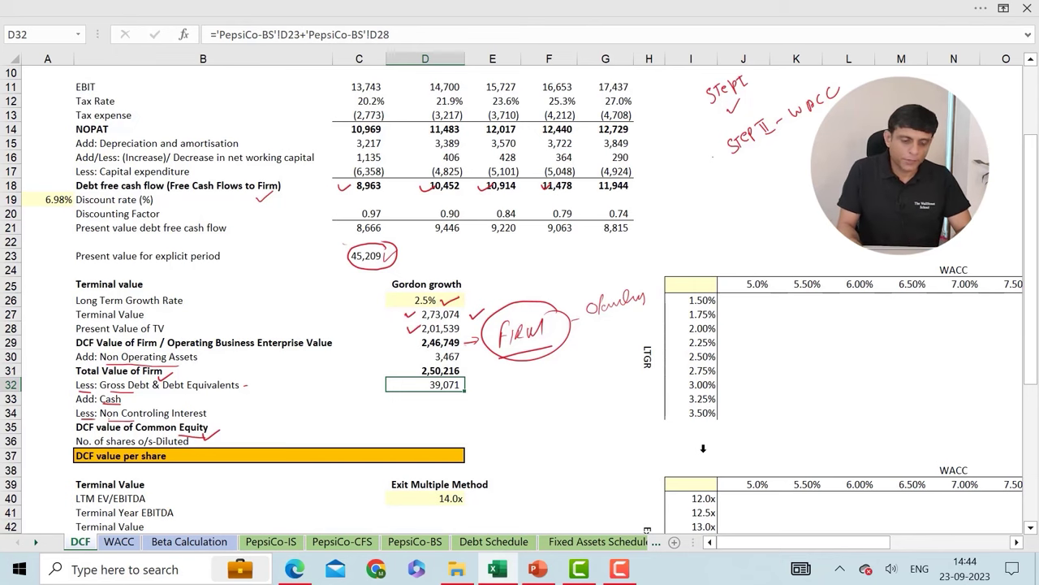
Link the Add: Cash line in D33 to the 31-Dec-22 Cash And Equivalents figure on the PepsiCo-BS sheet
key("Down")
type("=")
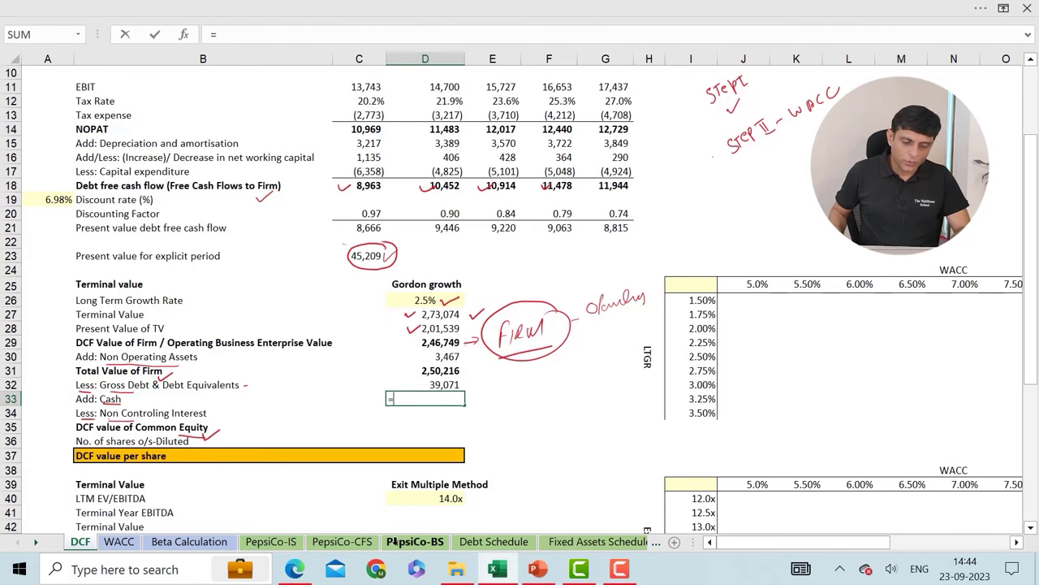
left_click(415, 541)
scroll(503, 337, "up", 2)
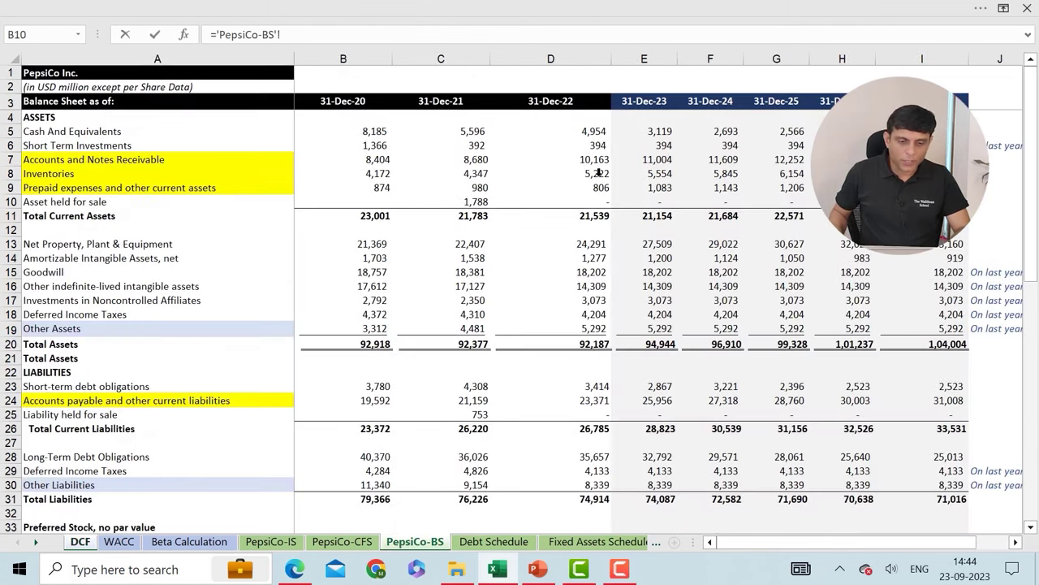
left_click(599, 131)
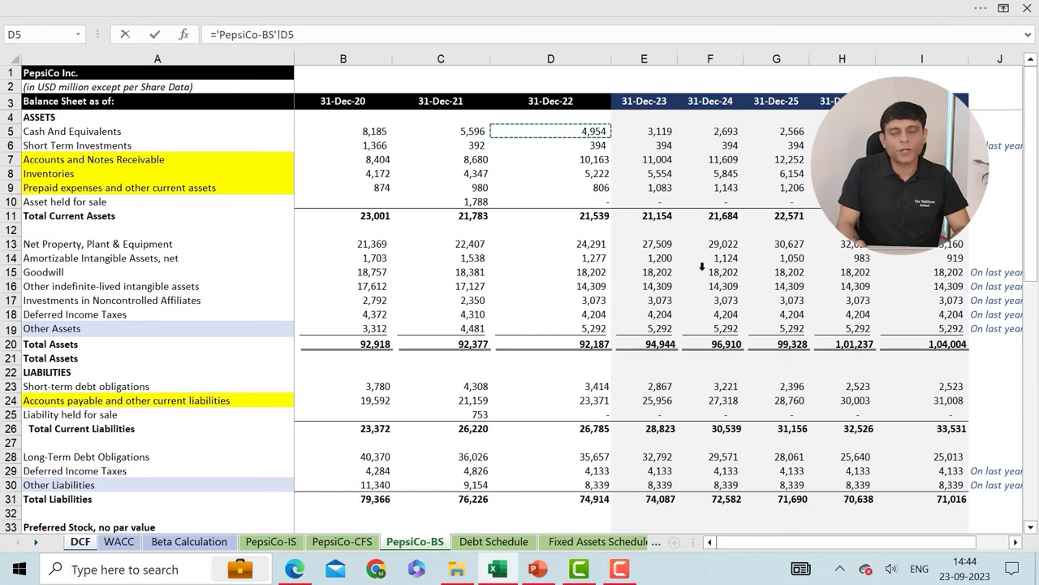
key("Return")
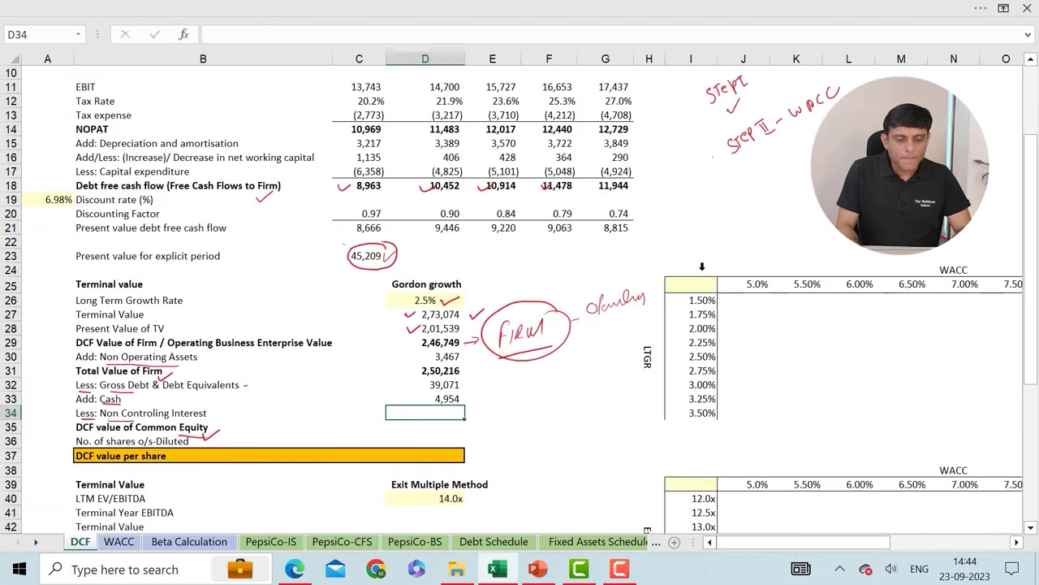
Link the Non Controlling Interest line in D34 to the 31-Dec-22 Noncontrolling interests figure on the PepsiCo-BS sheet
type("=")
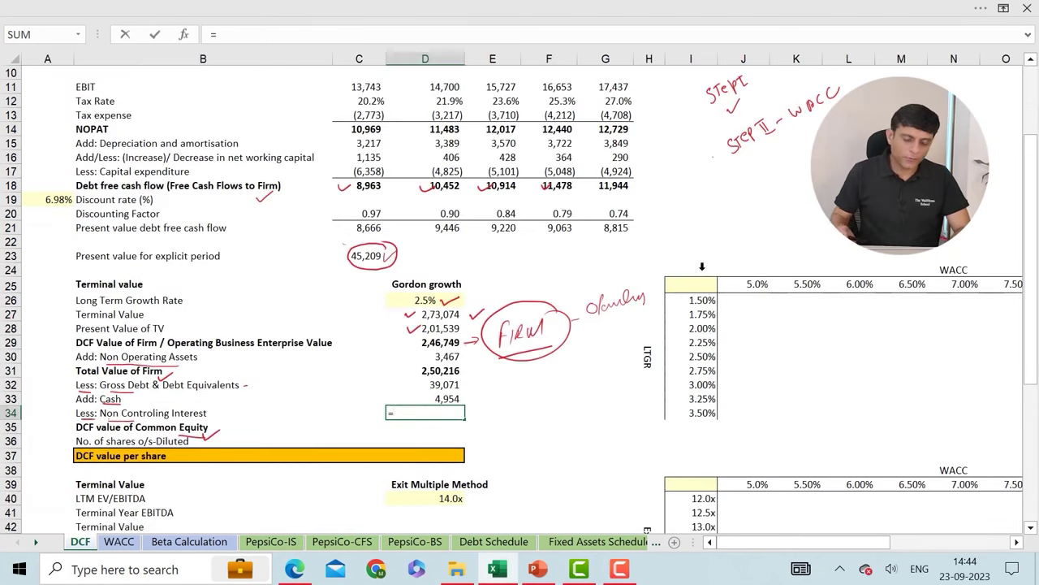
left_click(415, 541)
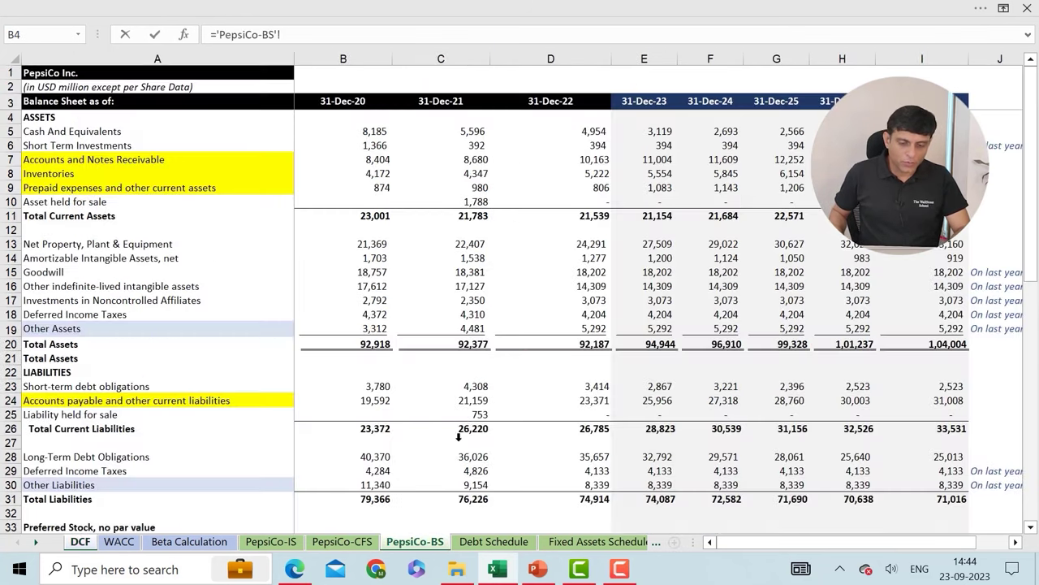
scroll(468, 424, "down", 5)
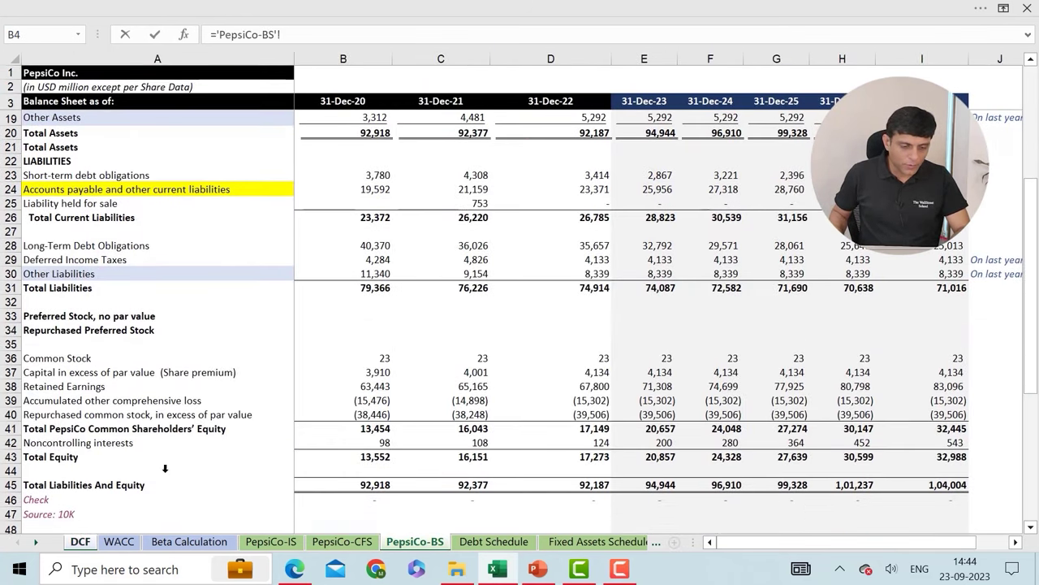
left_click(99, 443)
left_click(595, 439)
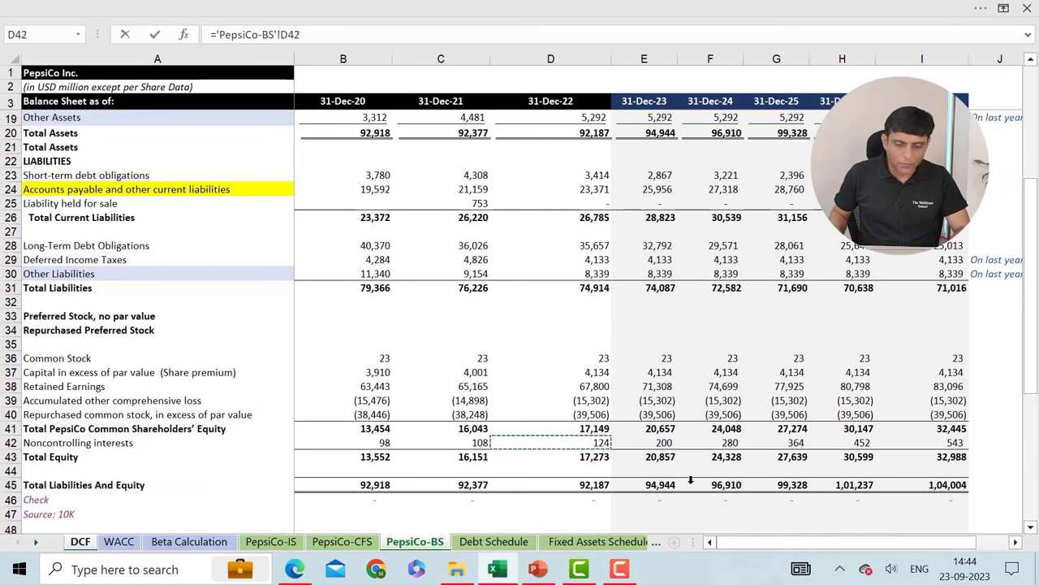
key("Return")
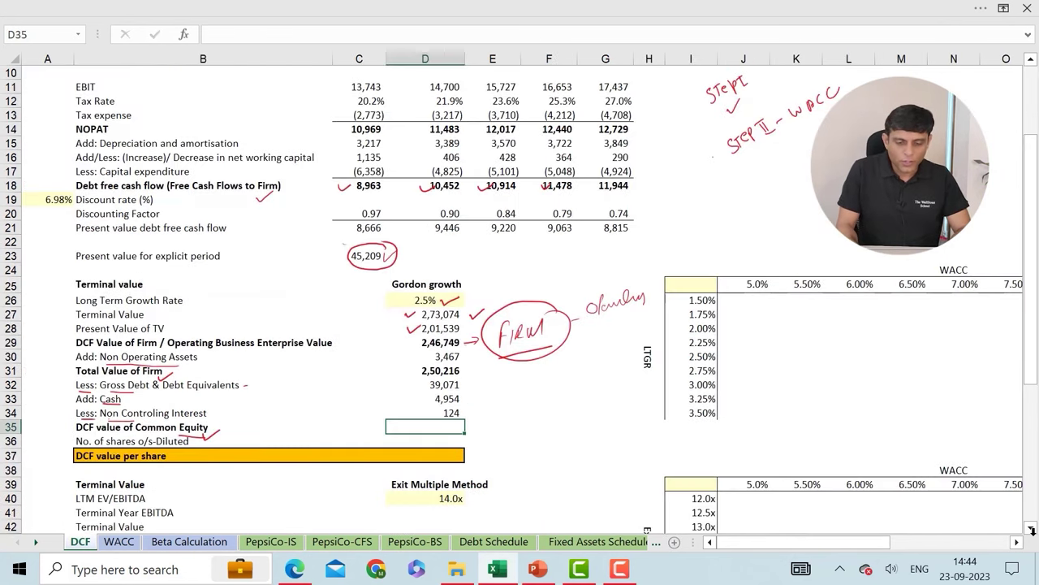
key("Up")
key("Up")
key("Up")
key("shift+Down")
key("shift+Down")
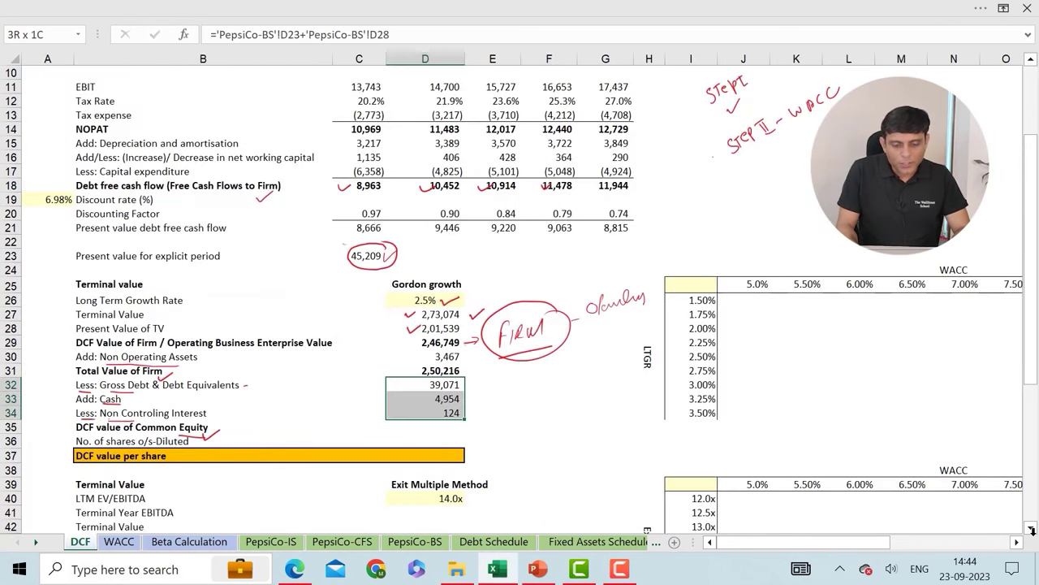
key("Down")
key("Down")
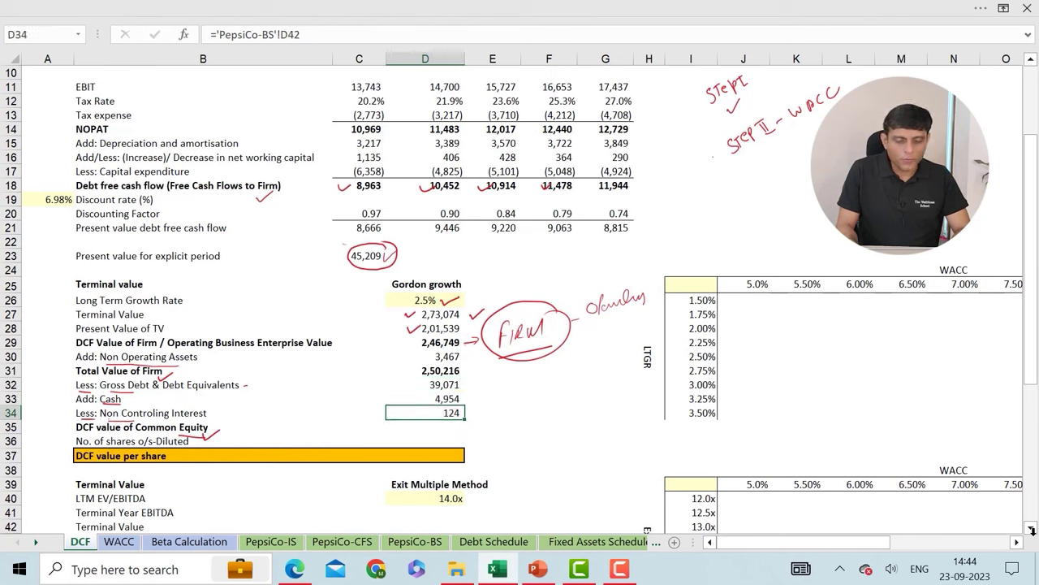
key("Left")
key("Left")
key("Left")
key("Down")
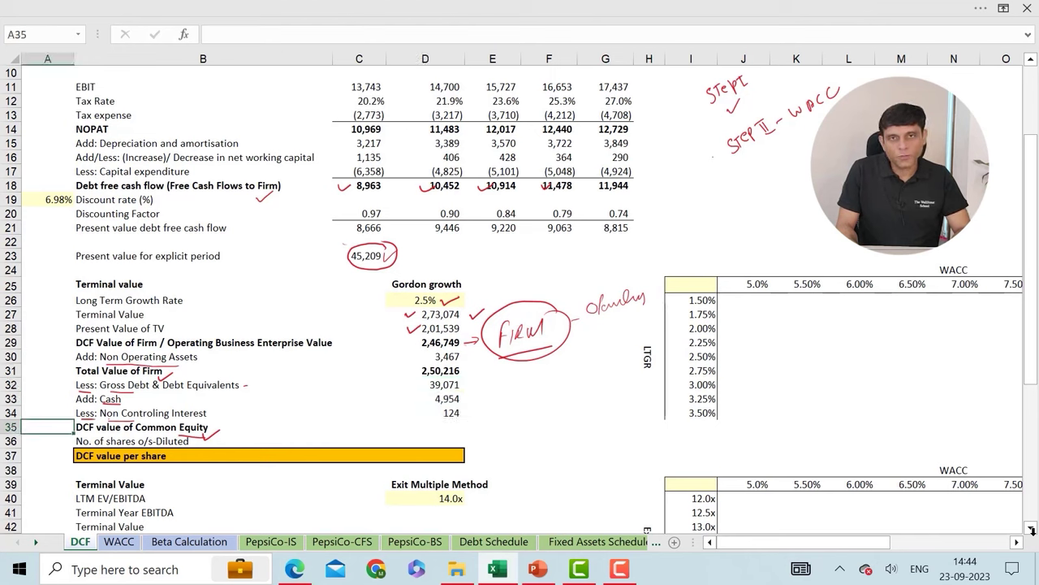
Calculate DCF value of Common Equity in D35 as total firm value less debt, plus cash, less non-controlling interest (=D31-D32+D33-D34)
key("Right")
key("Right")
key("Right")
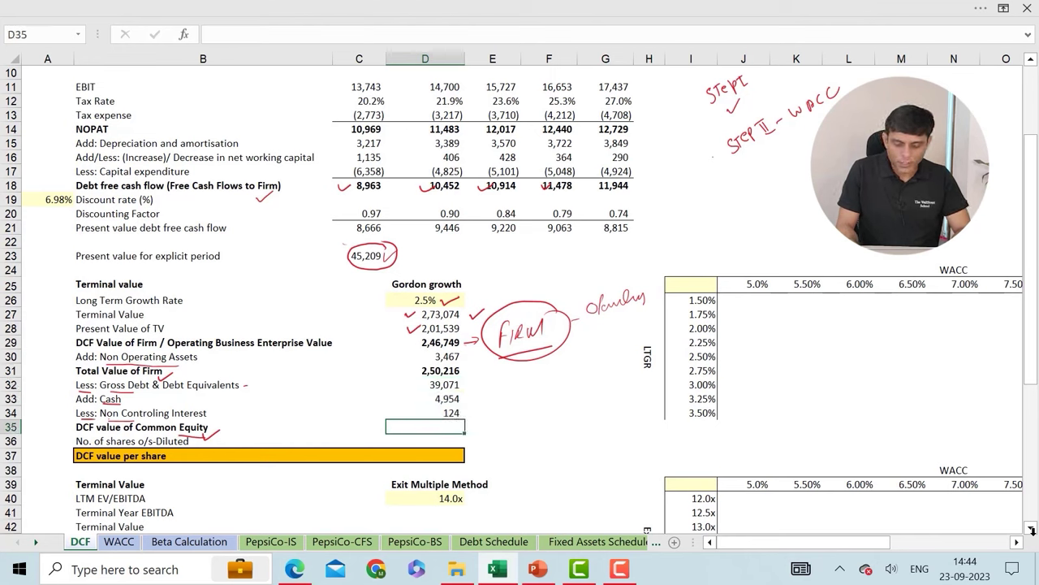
type("=")
key("Up")
key("Up")
key("Up")
key("Up")
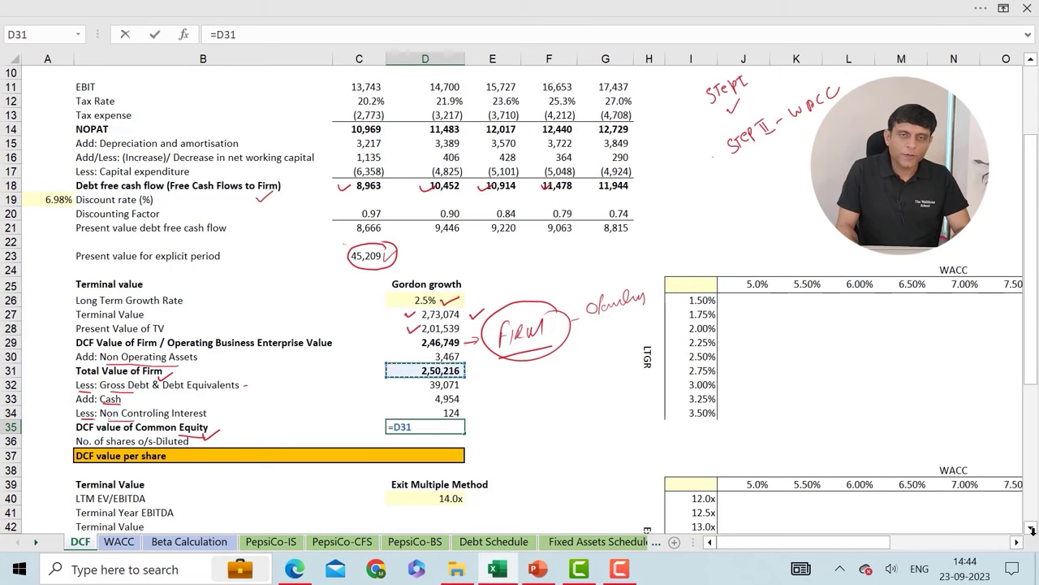
type("-")
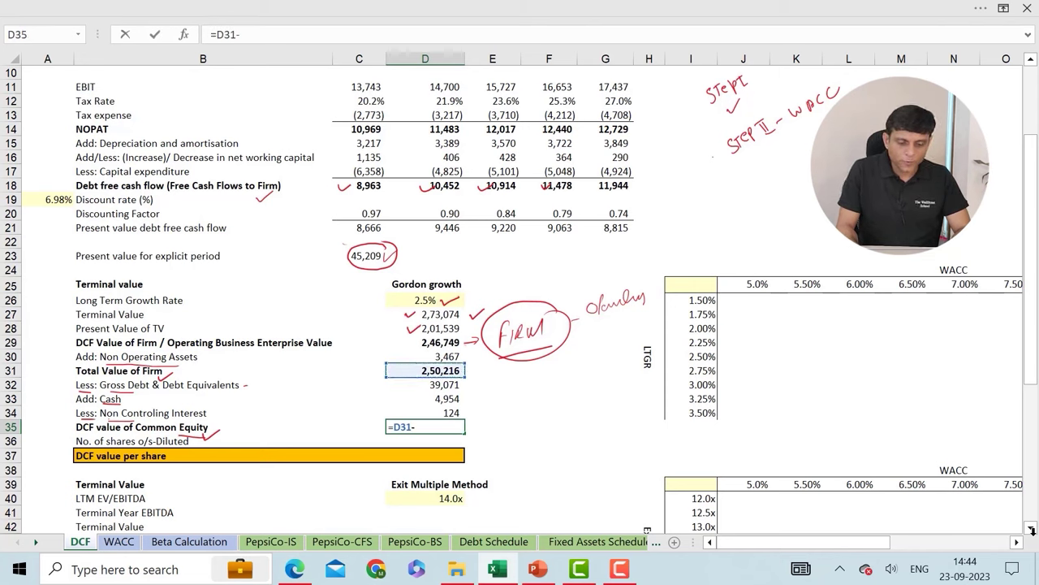
key("Up")
key("Up")
key("Up")
type("+")
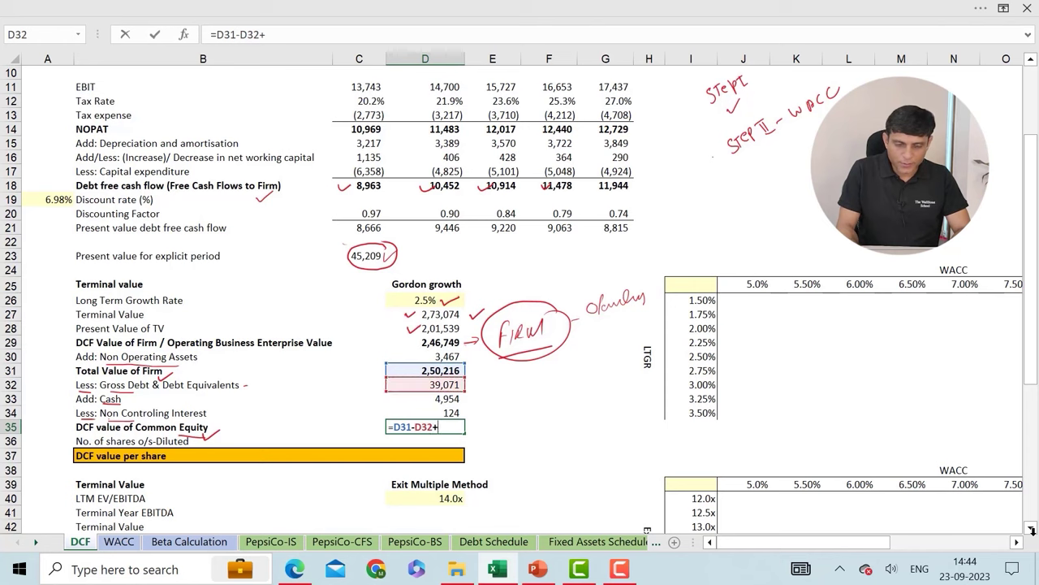
key("Up")
key("Up")
type("-")
key("Up")
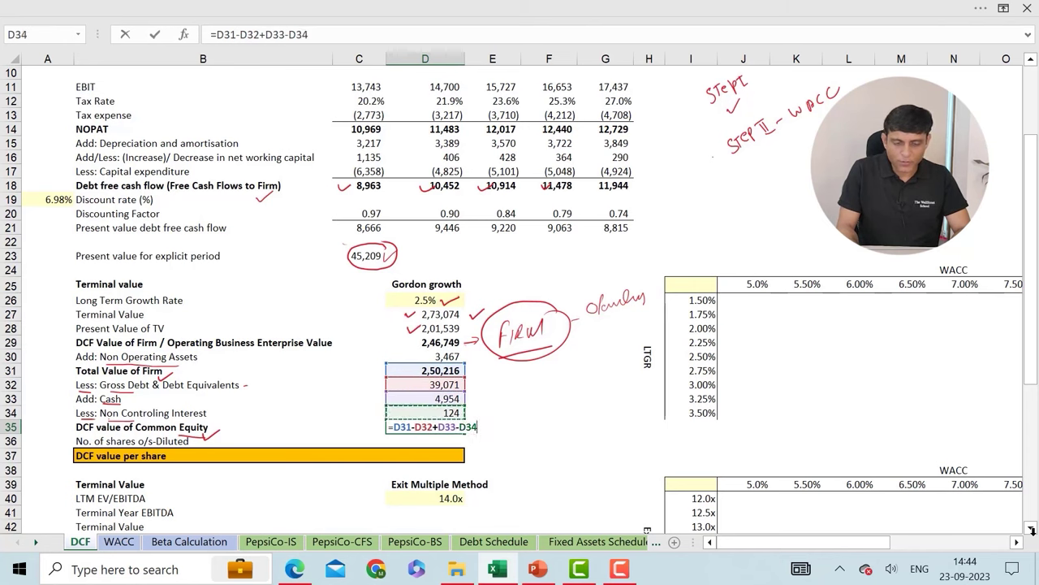
key("Return")
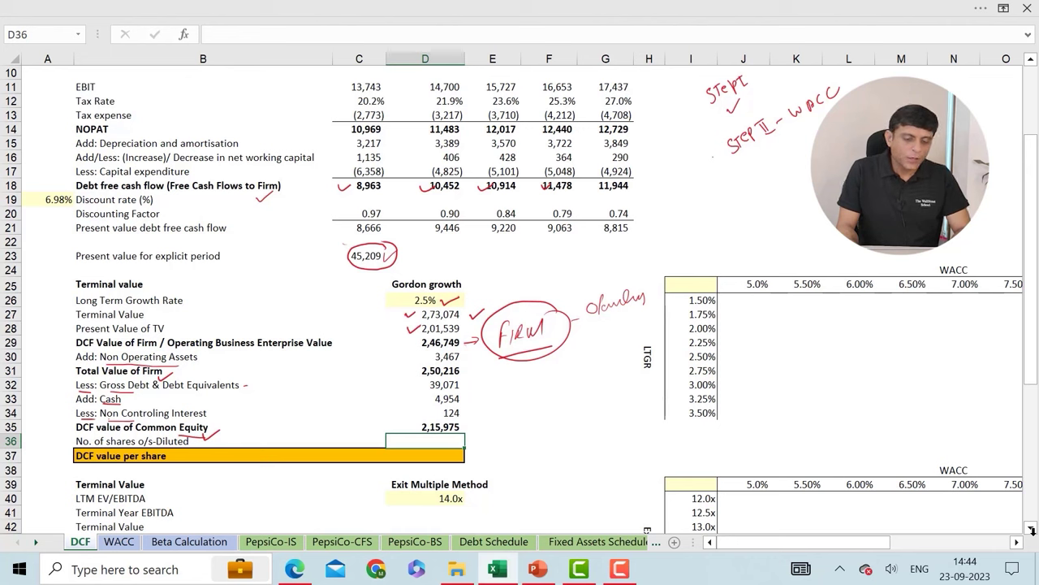
key("Up")
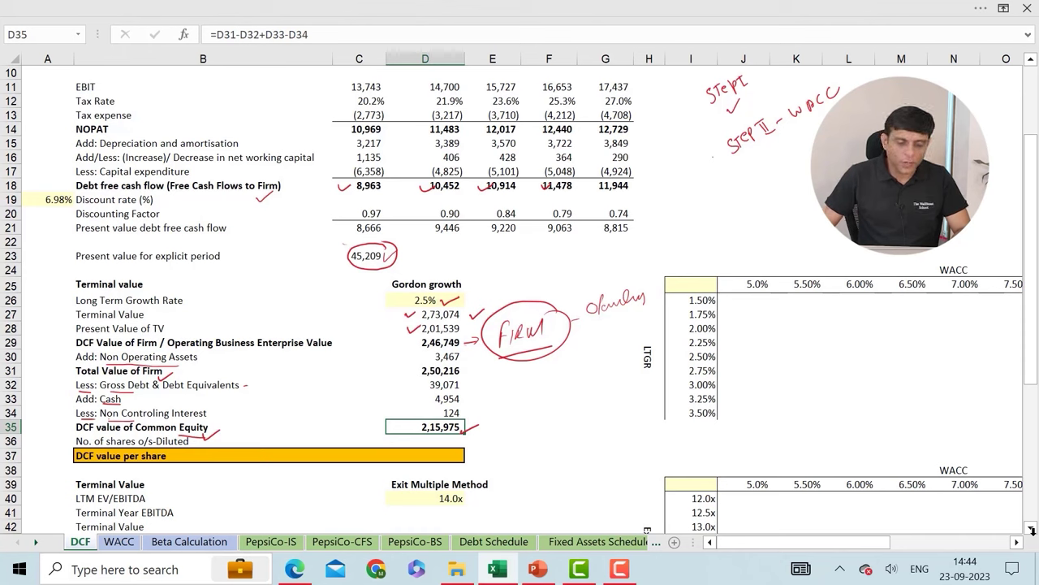
Circle "Equity" in the row 35 label with ink, and open the 10K DEC 2022 PDF from the PepsiCo Filings folder in Edge
left_click_drag(213, 417, 185, 417)
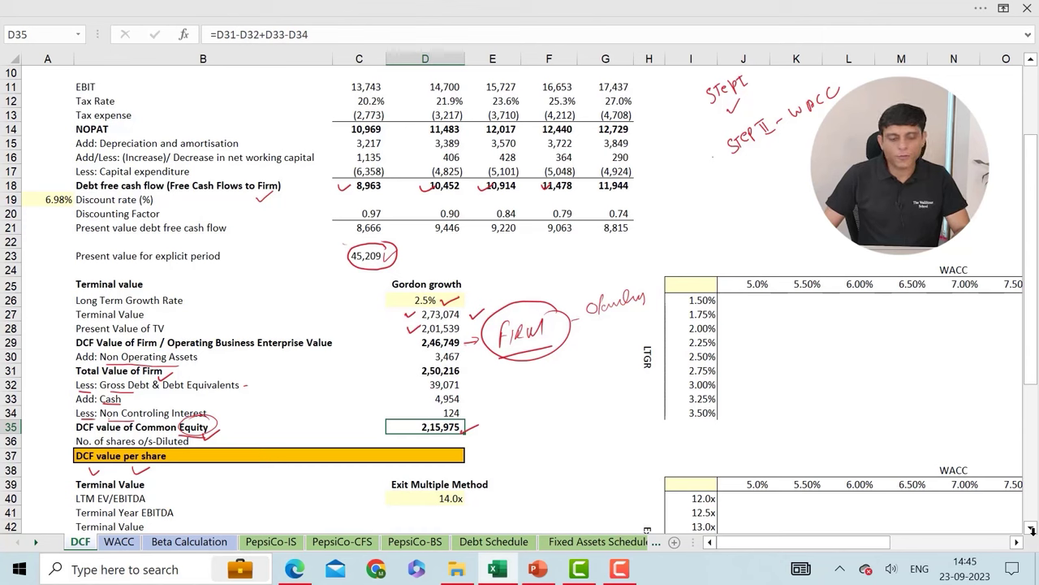
left_click(425, 440)
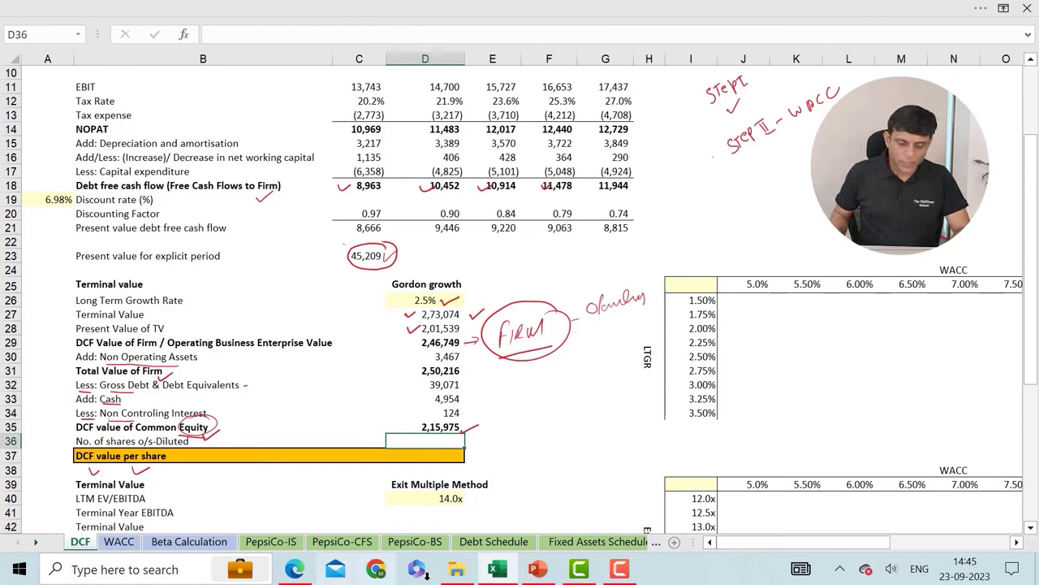
left_click(457, 568)
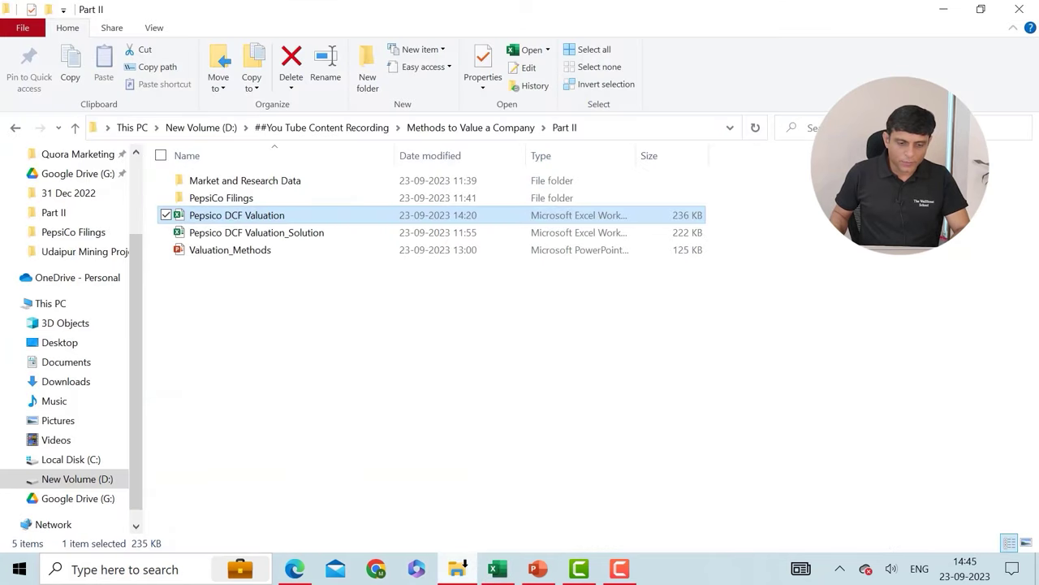
double_click(234, 197)
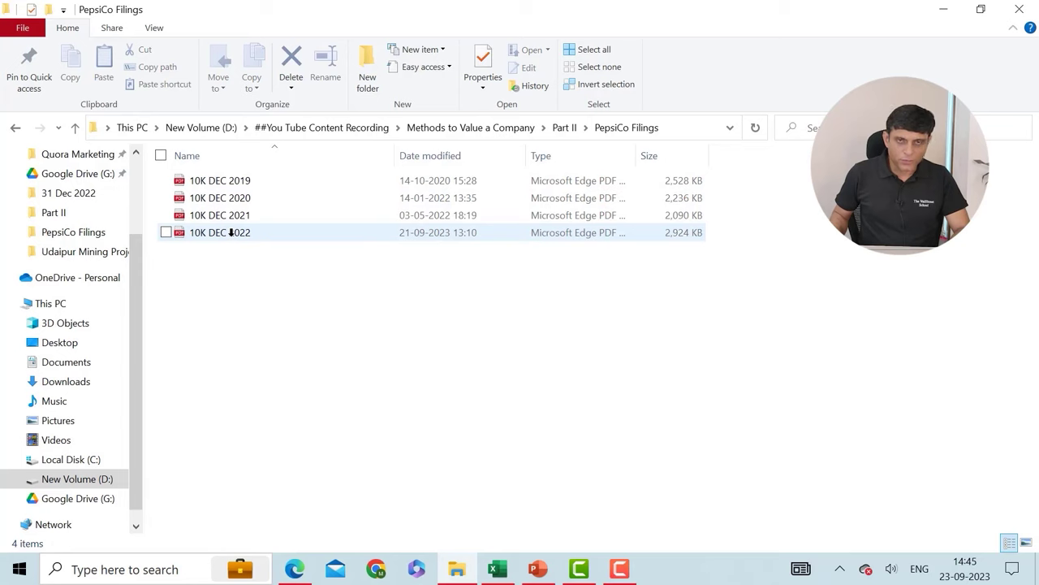
left_click(231, 232)
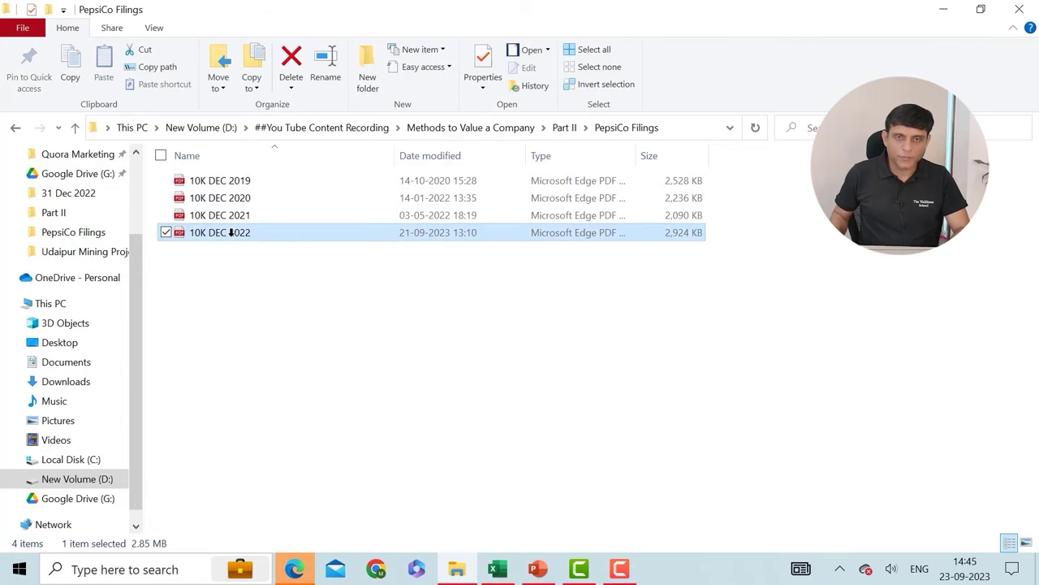
left_click(296, 559)
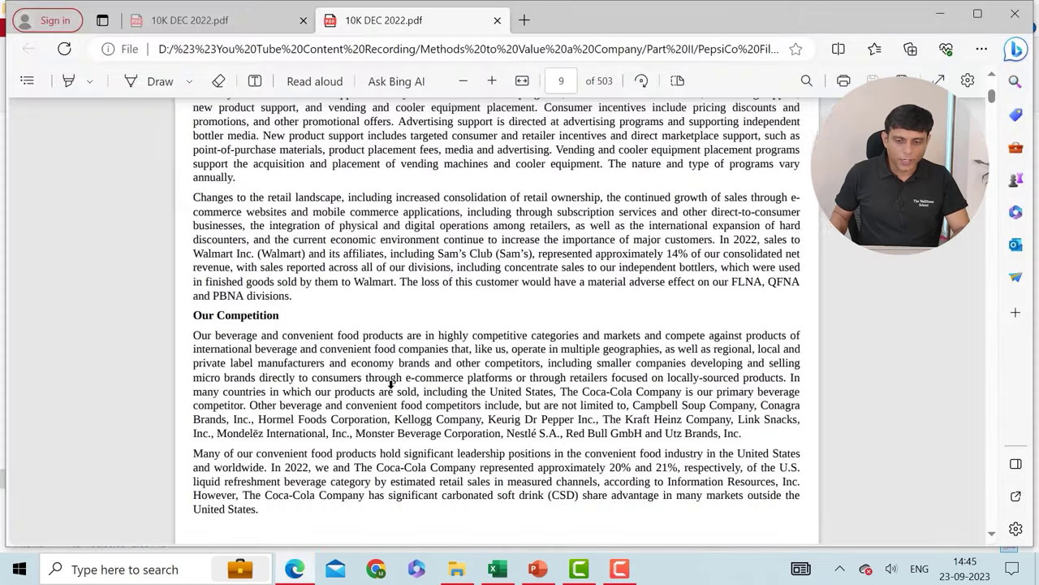
Find the number of PepsiCo common shares outstanding as of February 2, 2023 on the 10-K's opening pages and copy the figure 1,377,251,316
scroll(391, 383, "up", 5)
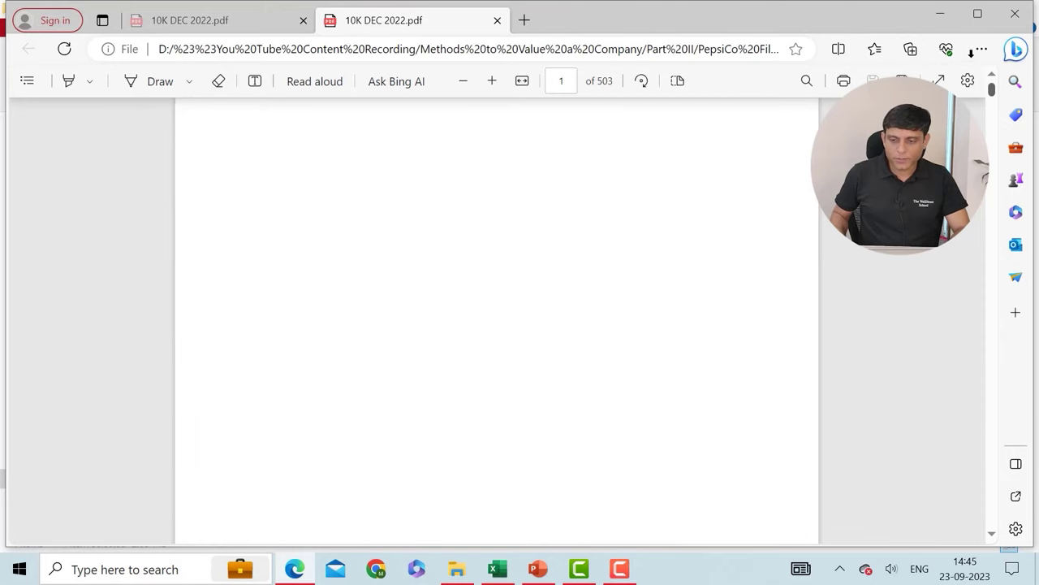
scroll(539, 319, "down", 12)
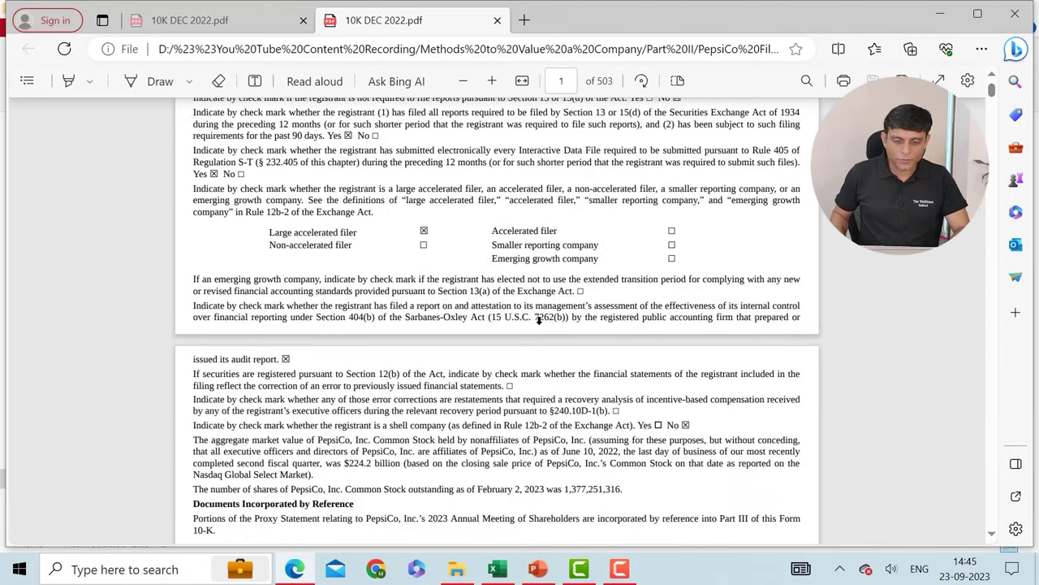
scroll(539, 322, "down", 3)
scroll(473, 280, "up", 1, "ctrl")
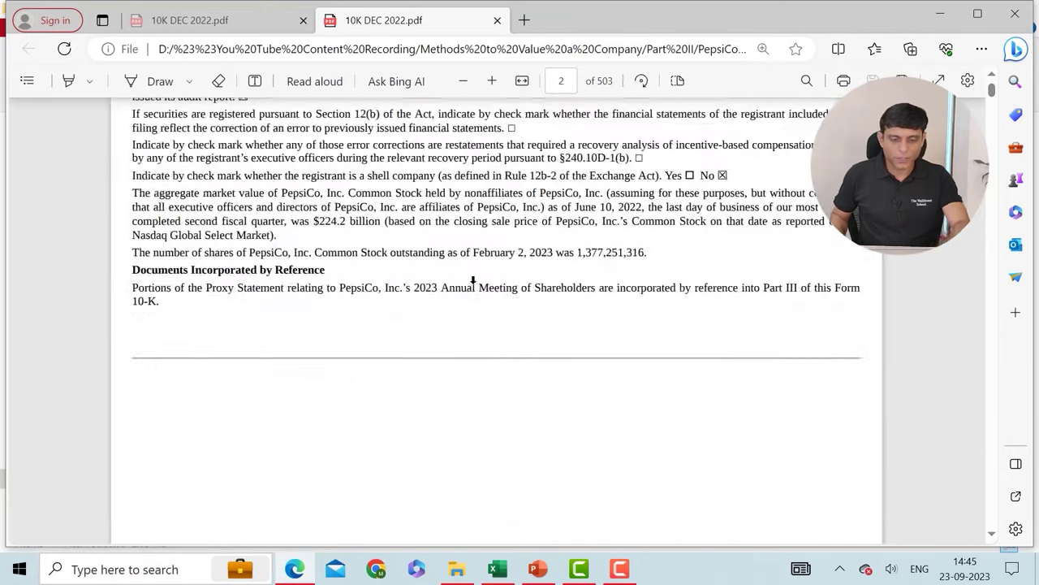
left_click_drag(130, 251, 446, 256)
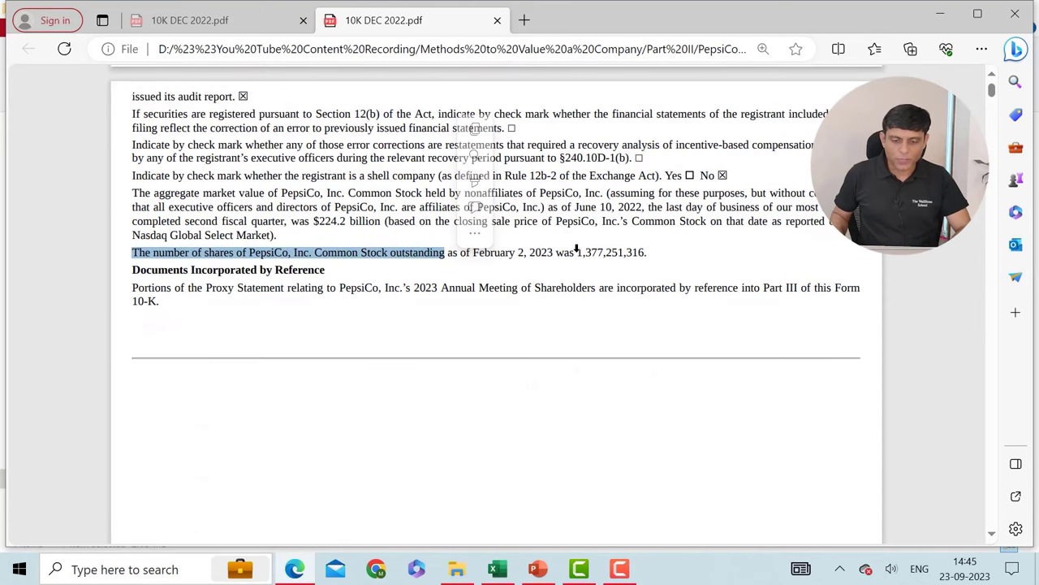
left_click_drag(578, 246, 646, 255)
key("ctrl+c")
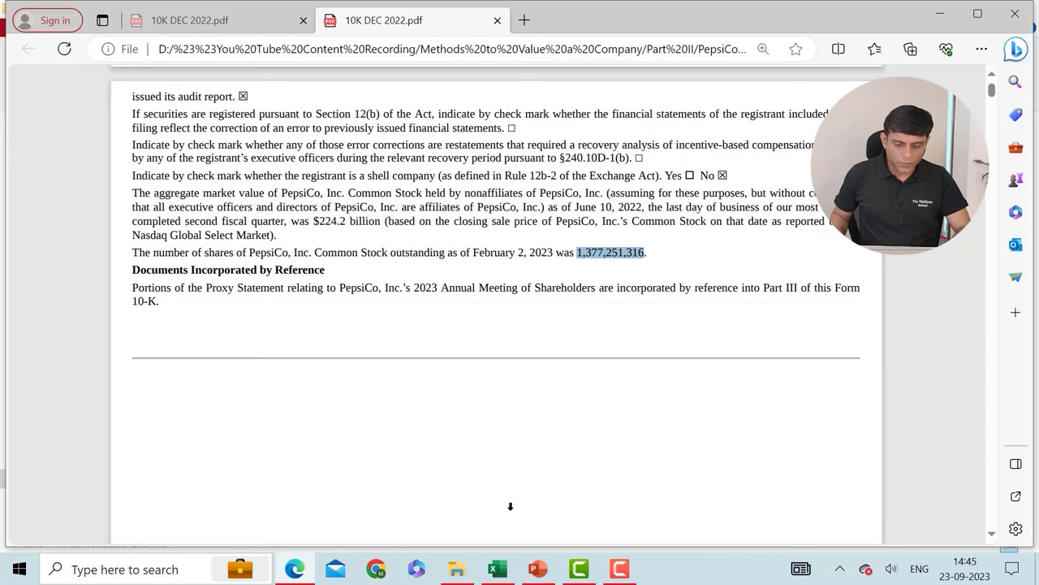
left_click(498, 569)
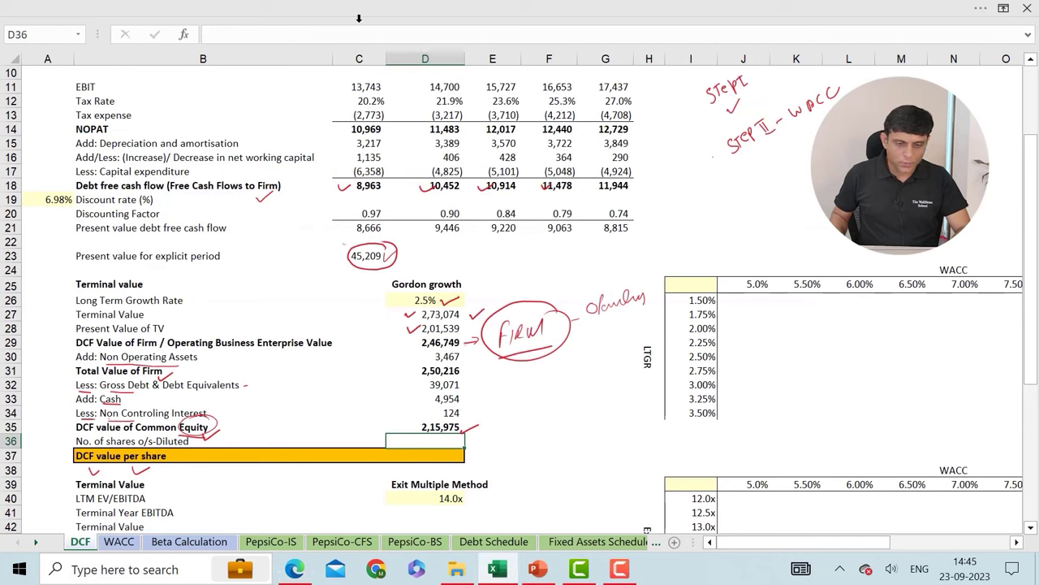
key("ctrl+v")
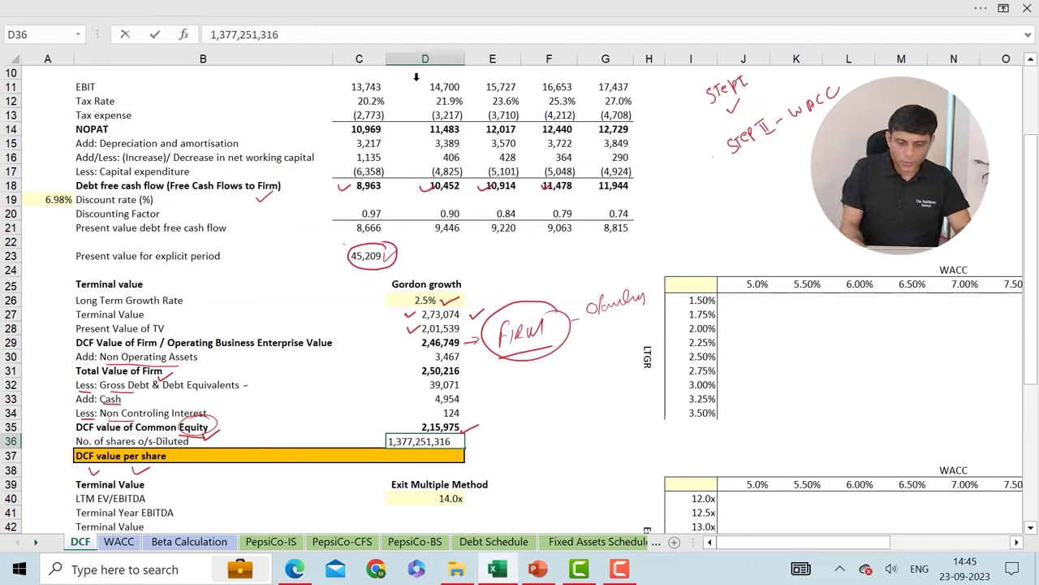
left_click(211, 34)
type("=")
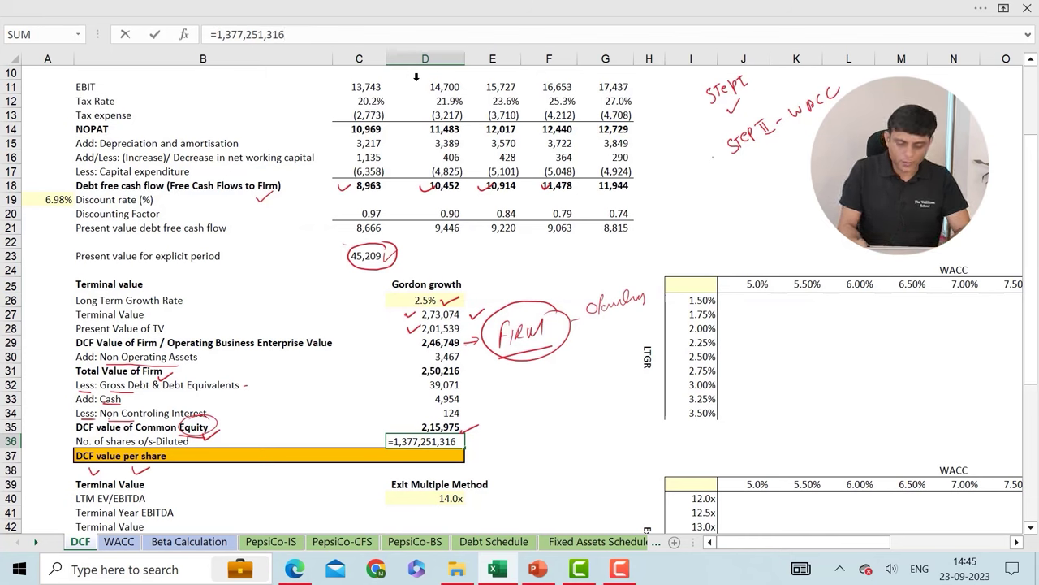
type("/")
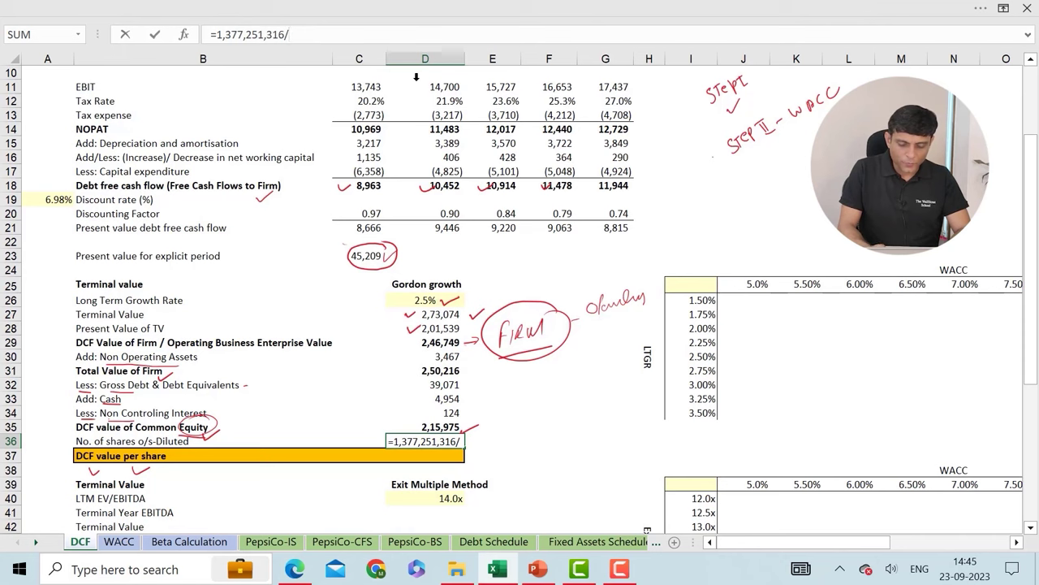
type("10^6")
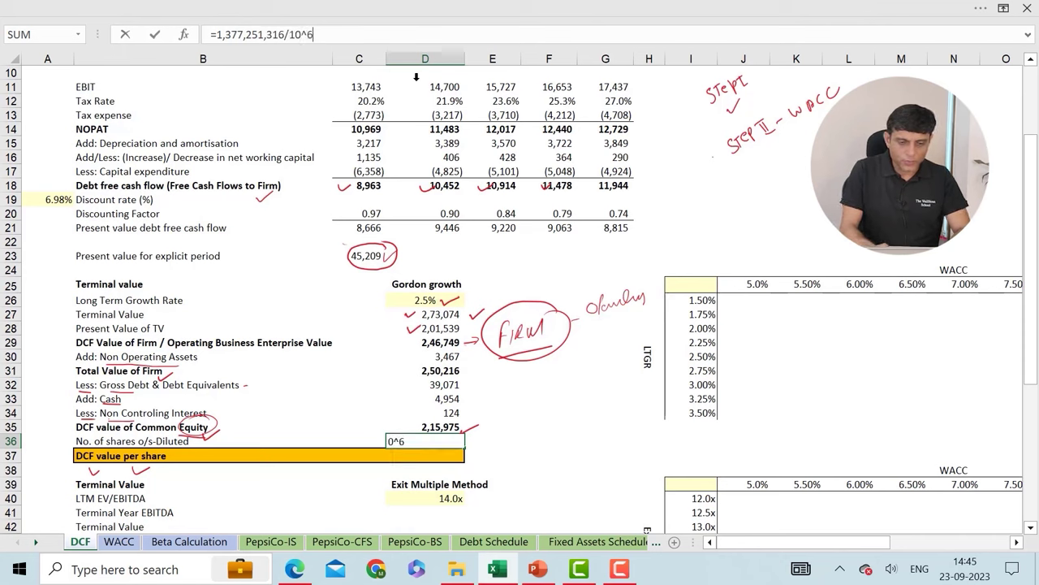
key("Return")
key("Up")
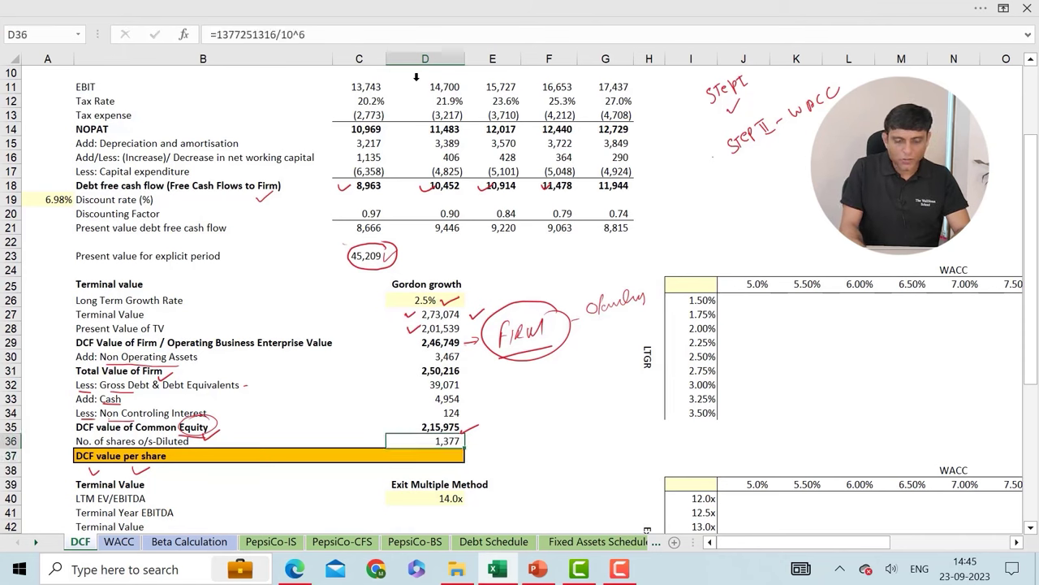
Calculate DCF value per share in D37 as common equity value divided by shares (=D35/D36), and circle the Gordon growth heading with ink
key("Down")
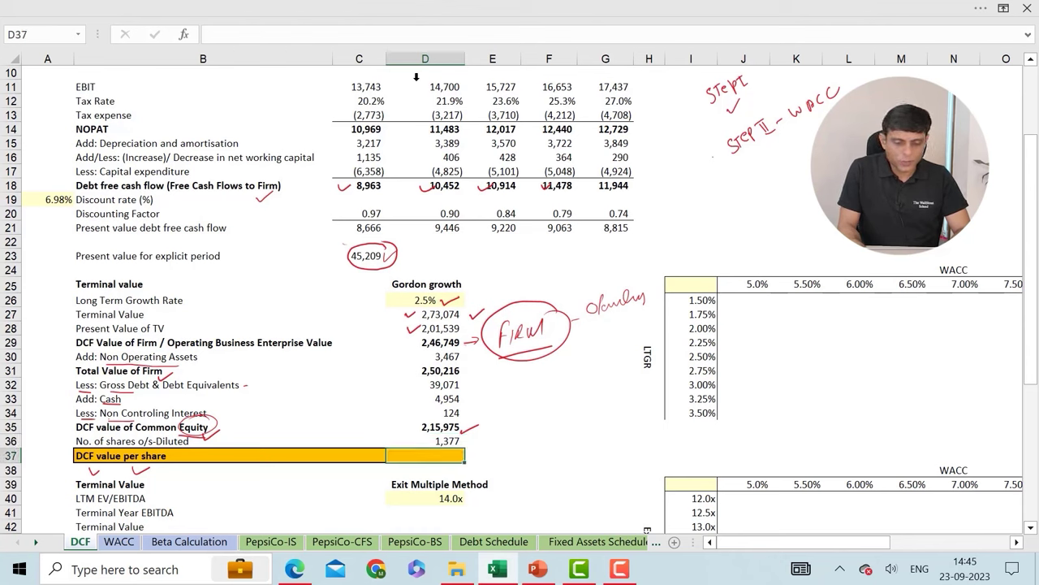
type("=")
key("Up")
key("Up")
type("/")
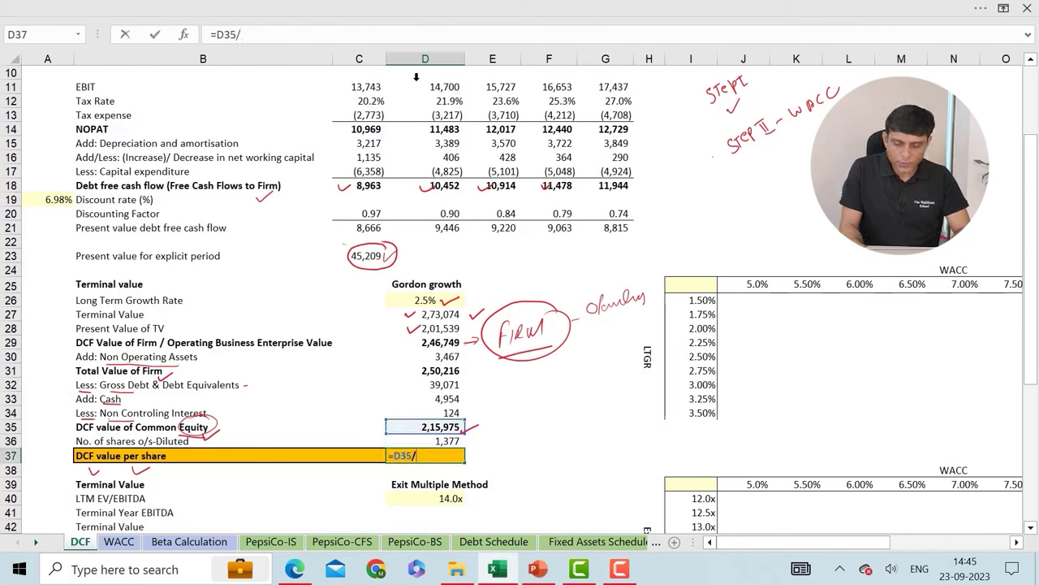
key("Up")
key("Return")
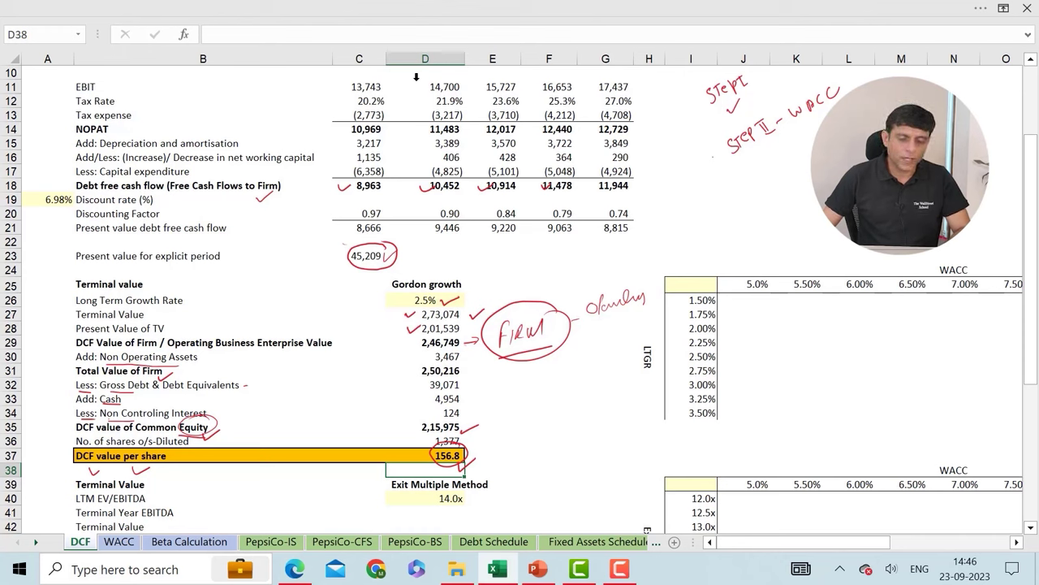
mouse_move(472, 270)
left_mouse_down()
mouse_move(428, 263)
mouse_move(479, 289)
mouse_move(439, 263)
left_mouse_up()
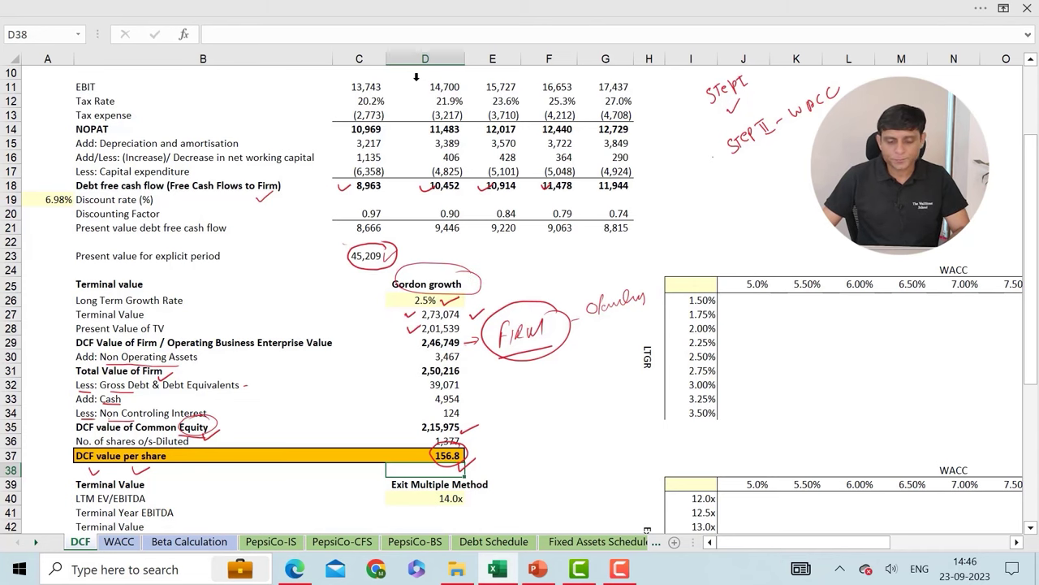
Calculate Terminal Year EBITDA in D41 of the Exit Multiple section as 31-Dec-27 EBIT plus depreciation and amortisation (=G11+G15)
scroll(256, 140, "down", 2)
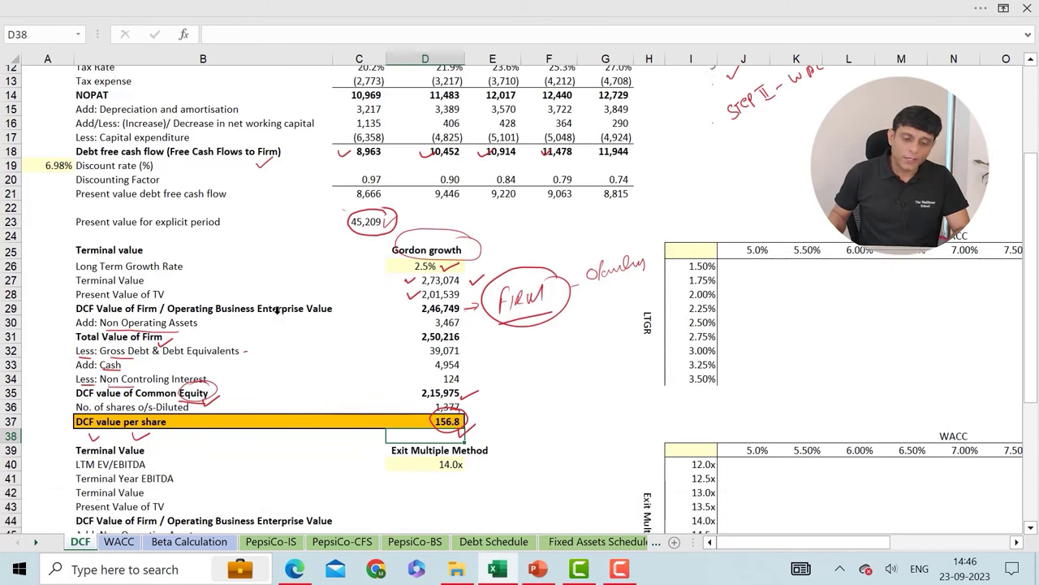
left_click(108, 400)
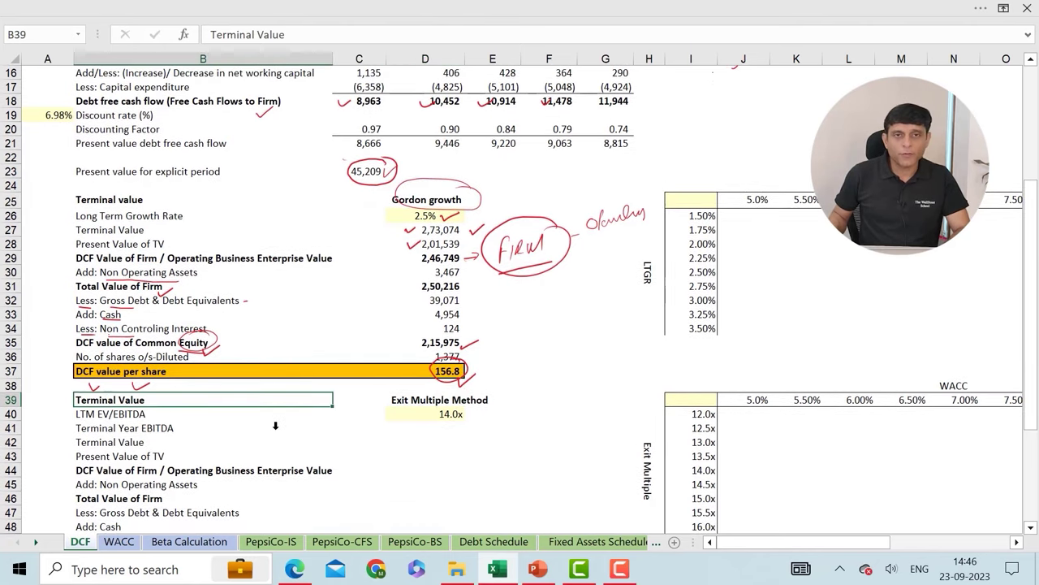
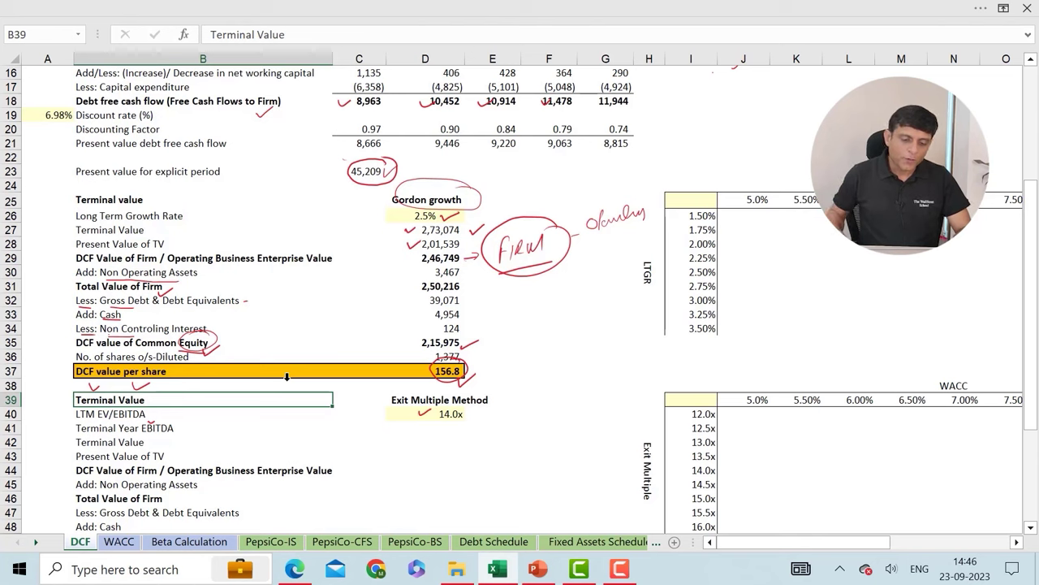
left_click(135, 439)
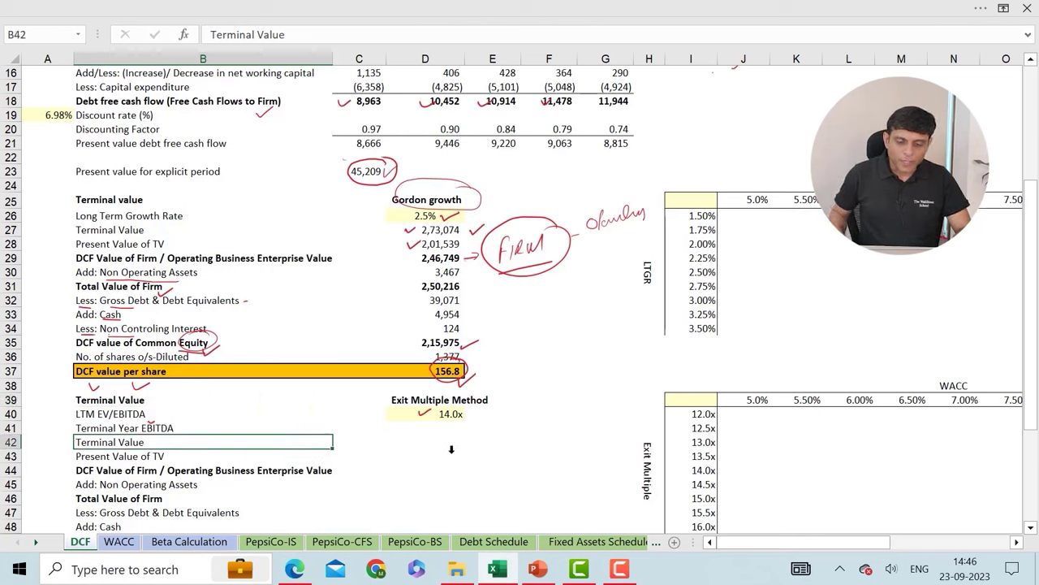
left_click(440, 426)
type("=")
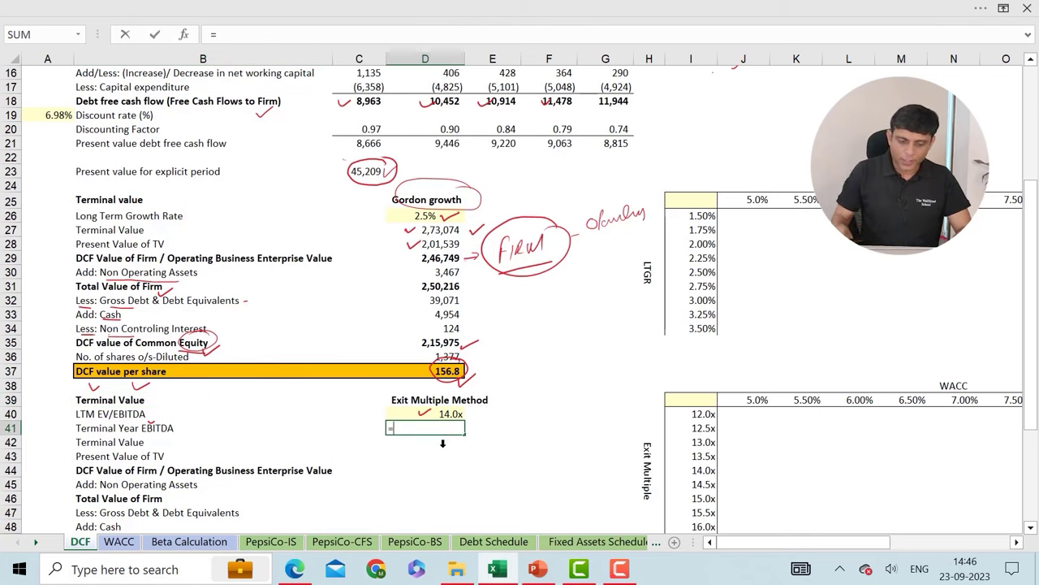
scroll(675, 388, "up", 5)
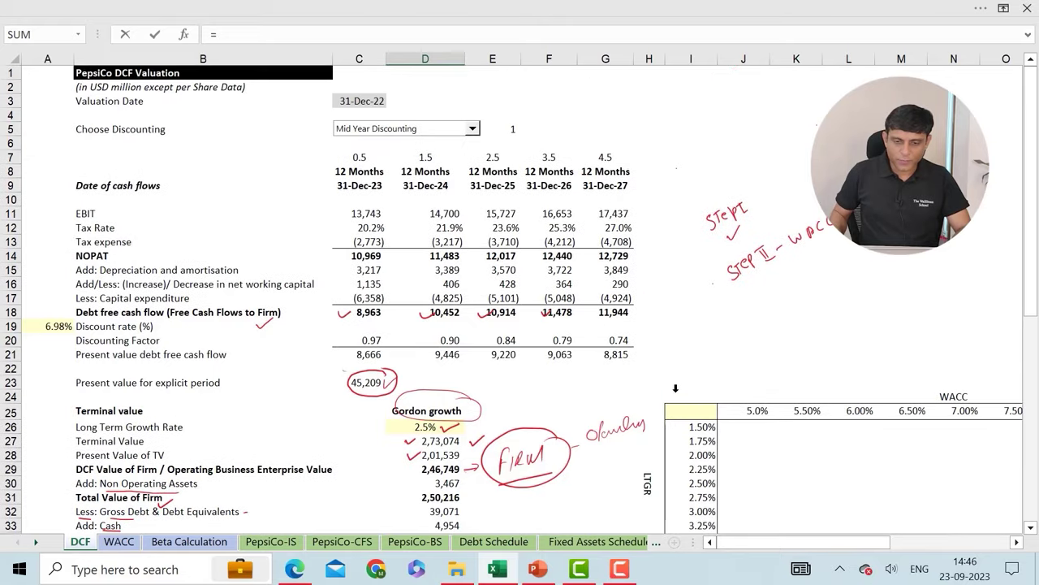
left_click(601, 213)
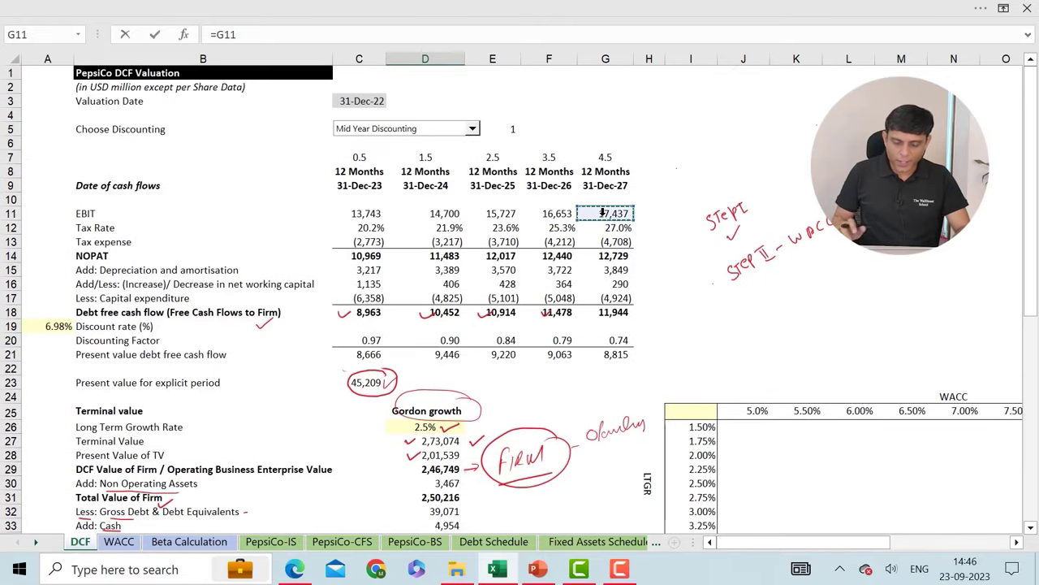
type("+")
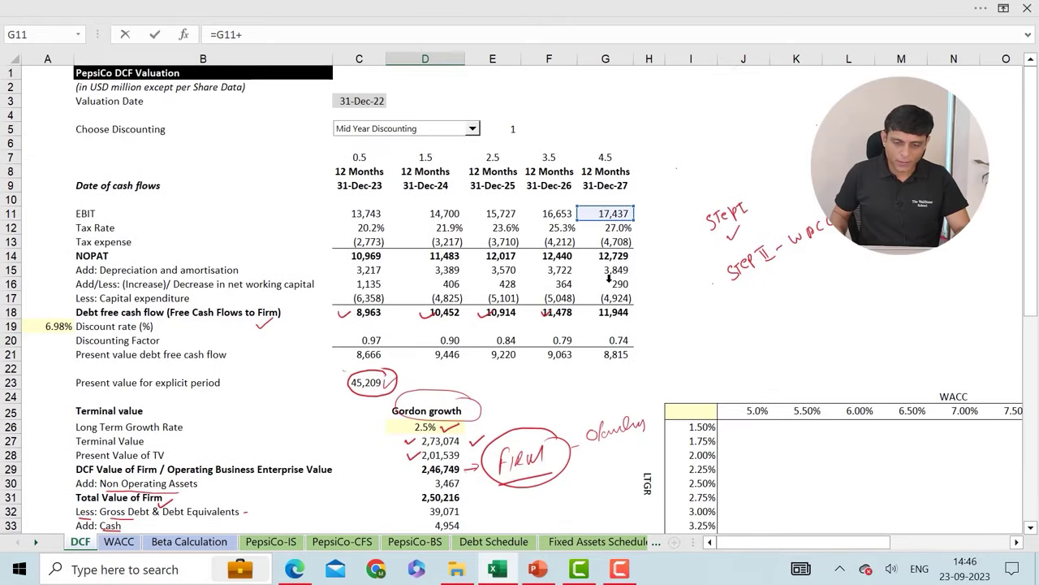
left_click(605, 269)
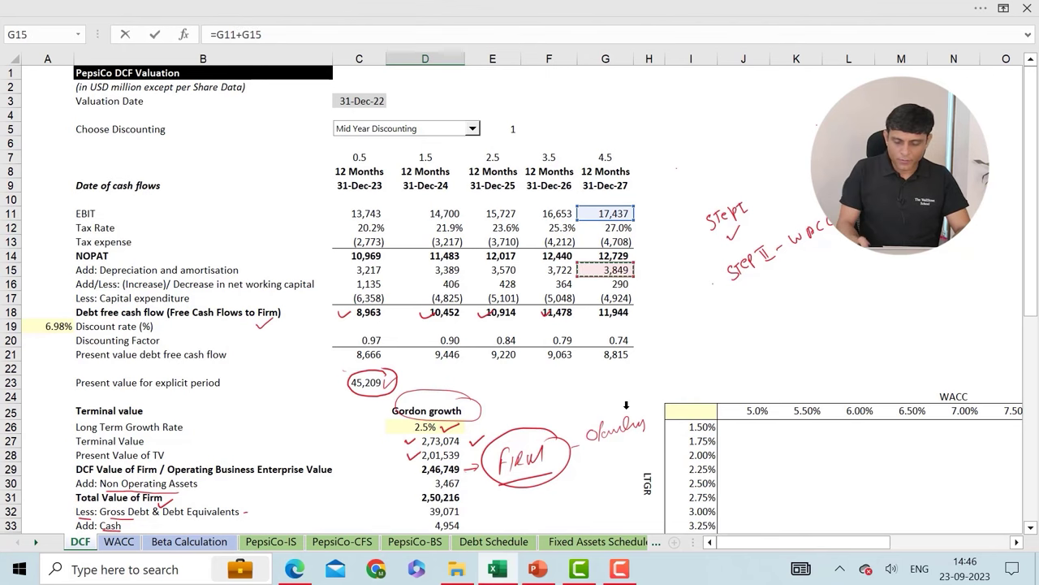
key("Return")
Calculate the exit multiple Terminal Value in D42 as LTM EV/EBITDA times Terminal Year EBITDA (=D40*D41)
type("=")
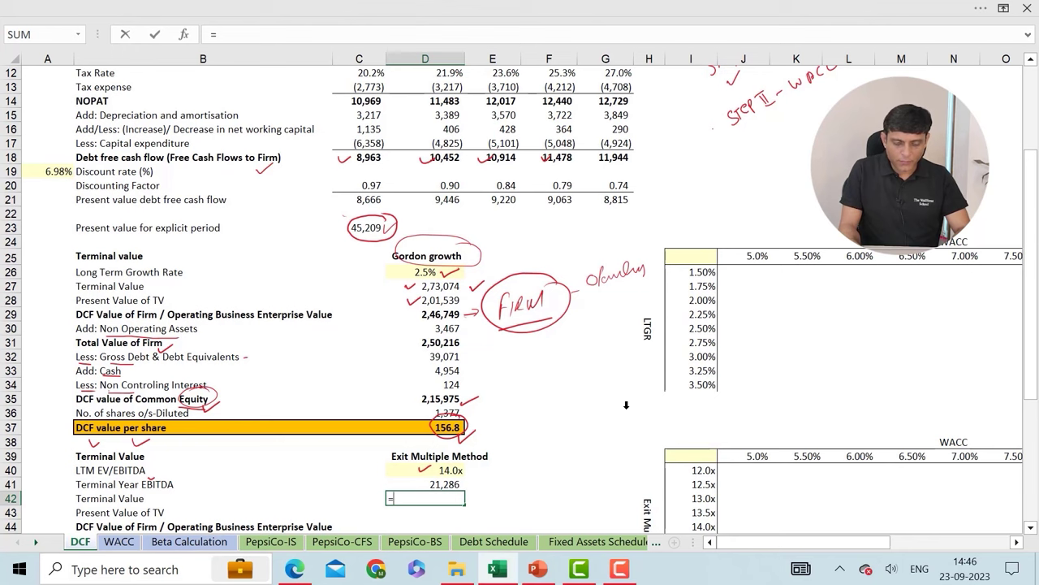
key("Up")
key("Up")
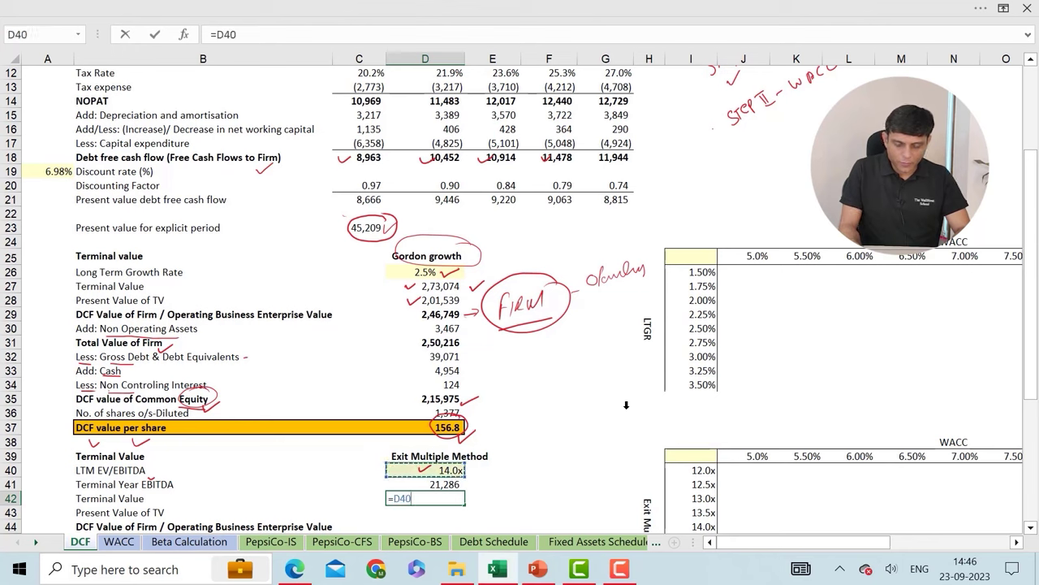
type("*")
key("Up")
key("Return")
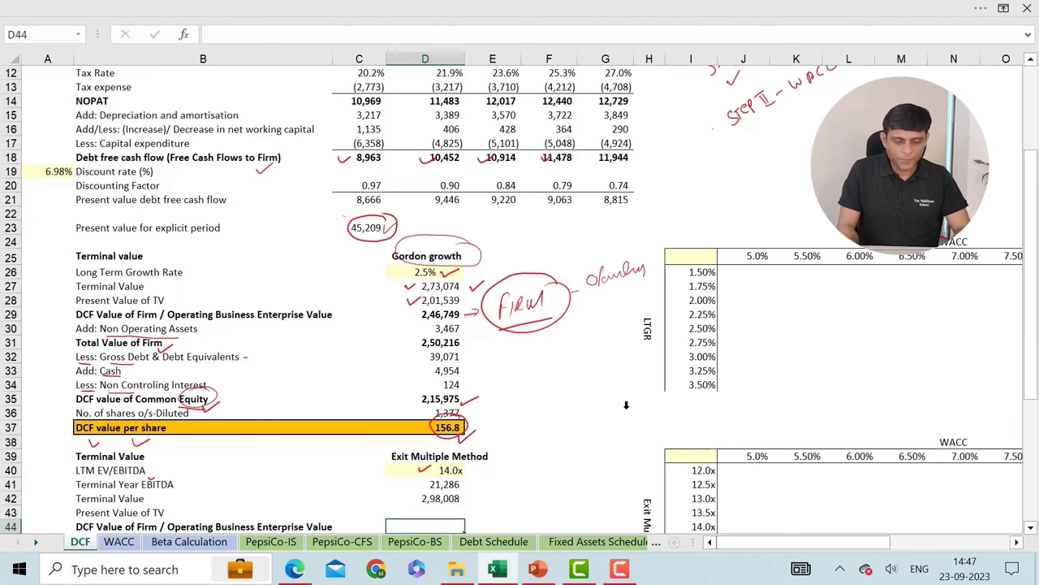
scroll(627, 404, "down", 1)
key("Up")
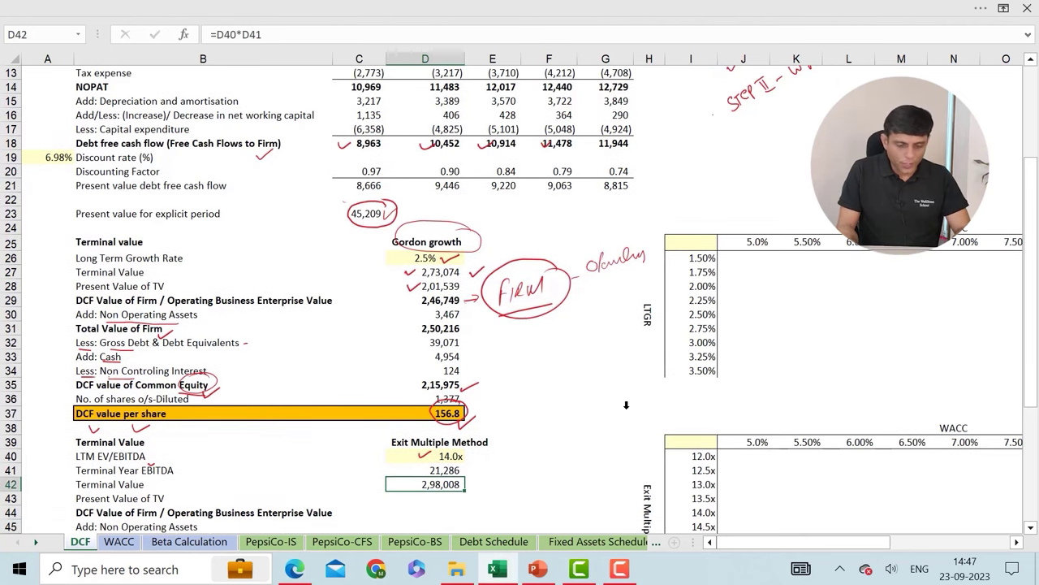
key("Down")
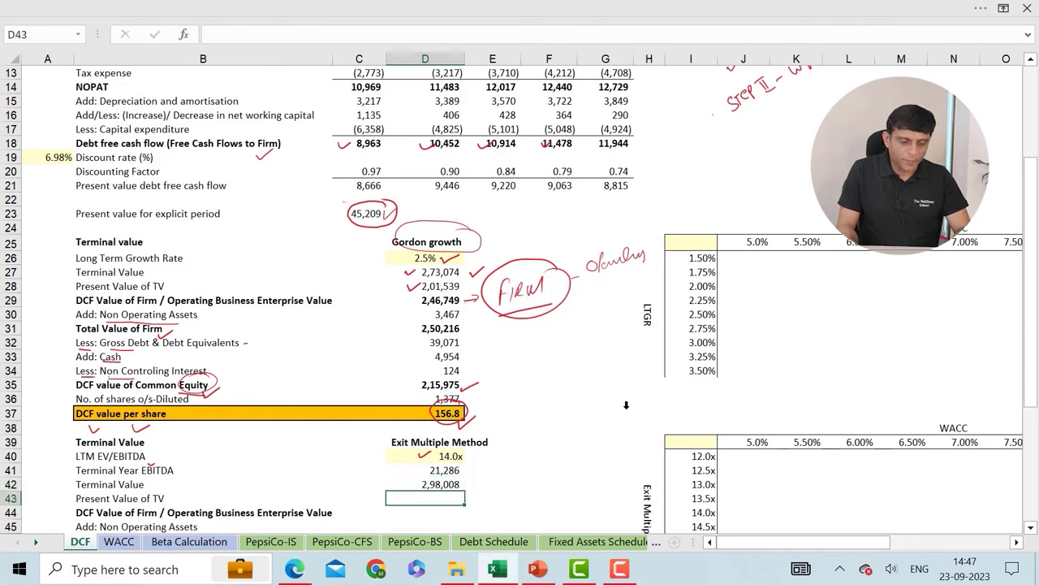
Calculate the exit multiple Present Value of TV in D43 as Terminal Value times the final-year discounting factor (=D42*G20)
key("Down")
key("Down")
key("Up")
key("Up")
type("=")
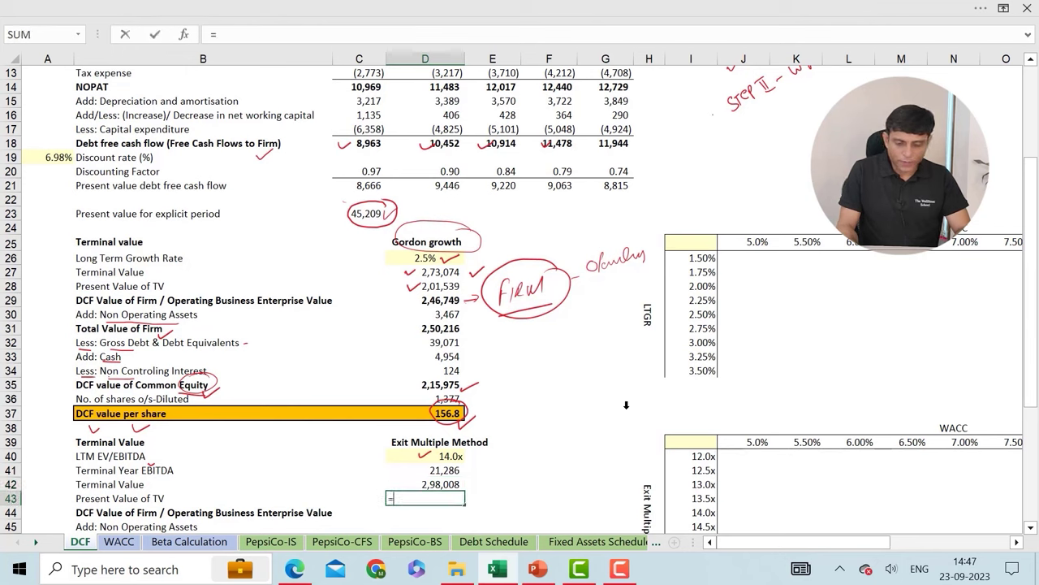
key("Up")
key("Up")
key("Down")
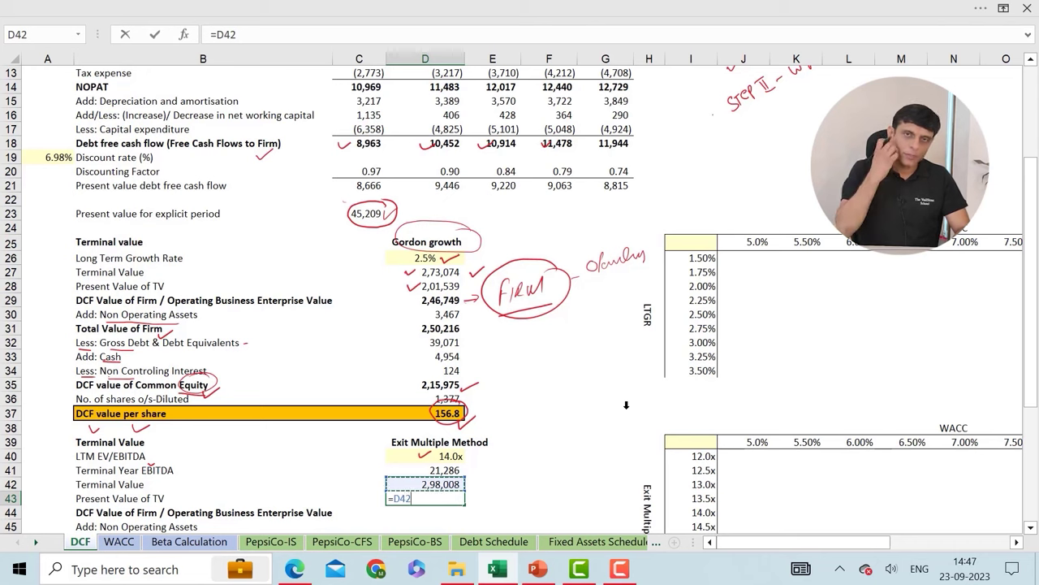
type("*")
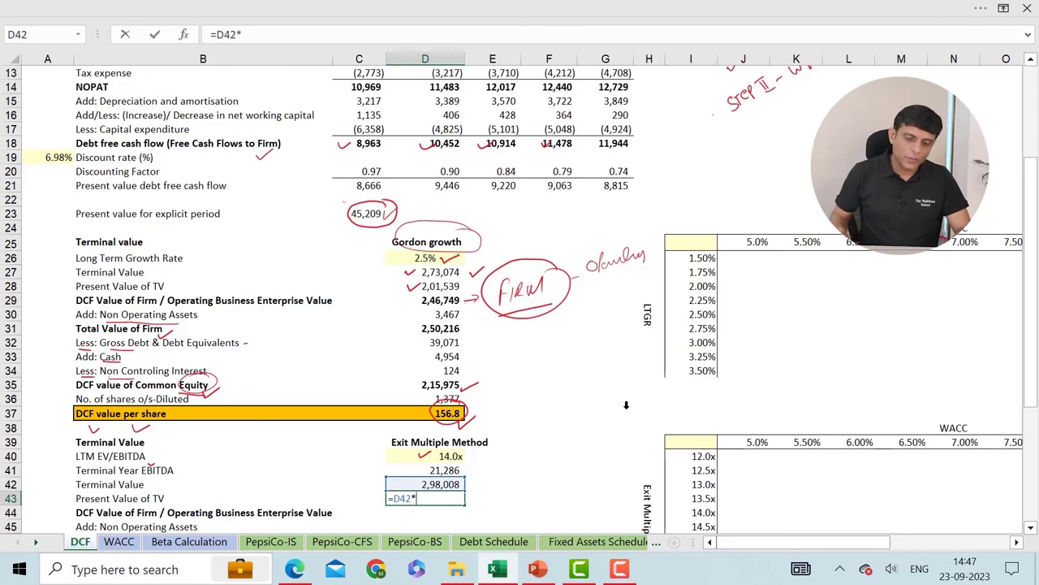
left_click(598, 177)
key("Return")
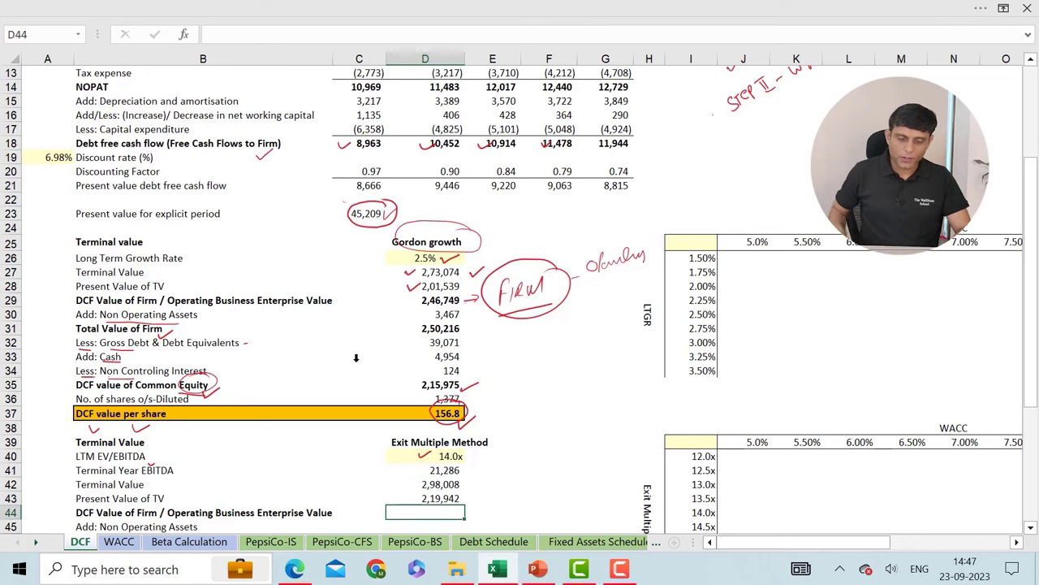
Calculate DCF Value of Firm in D44 as Present Value of TV plus the present value for the explicit period (=D43+C23)
scroll(247, 414, "down", 4)
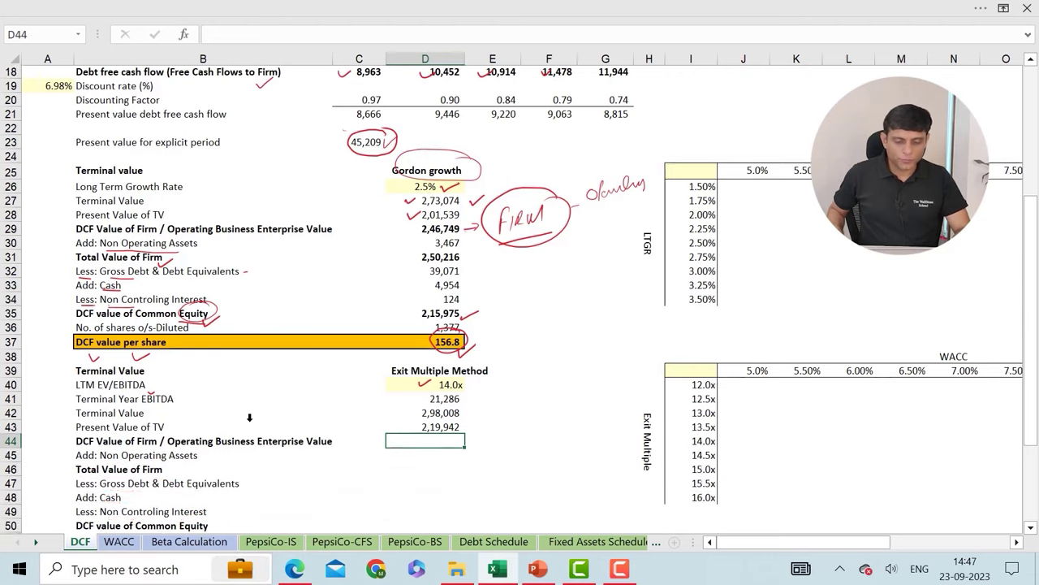
type("=")
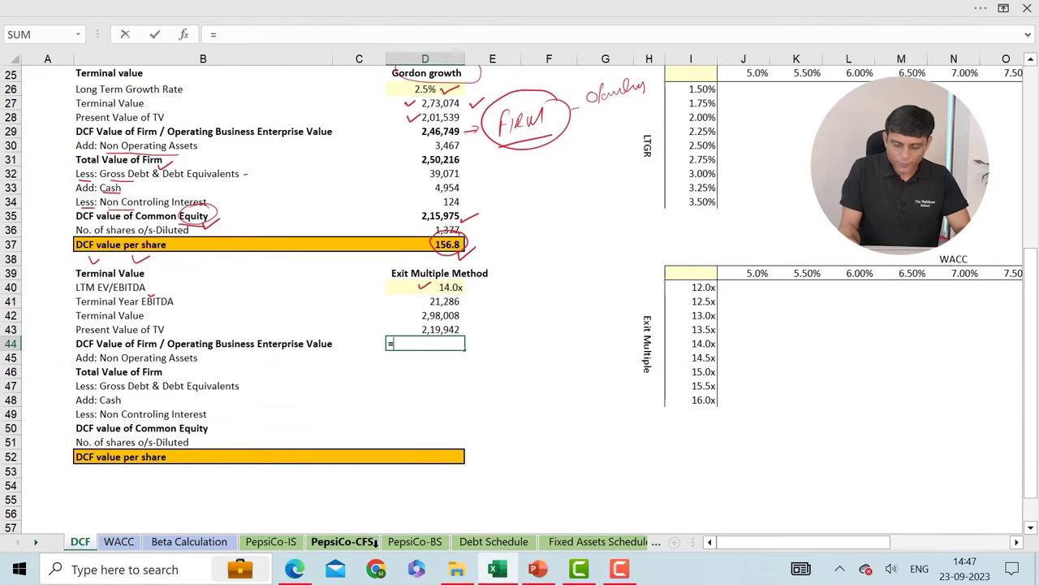
key("Up")
type("+")
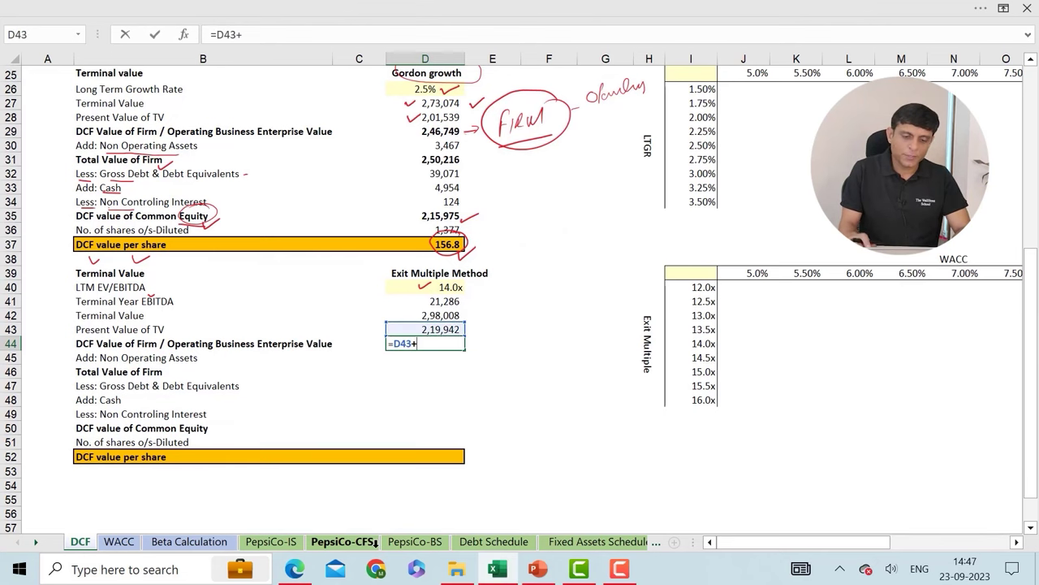
scroll(337, 162, "up", 3)
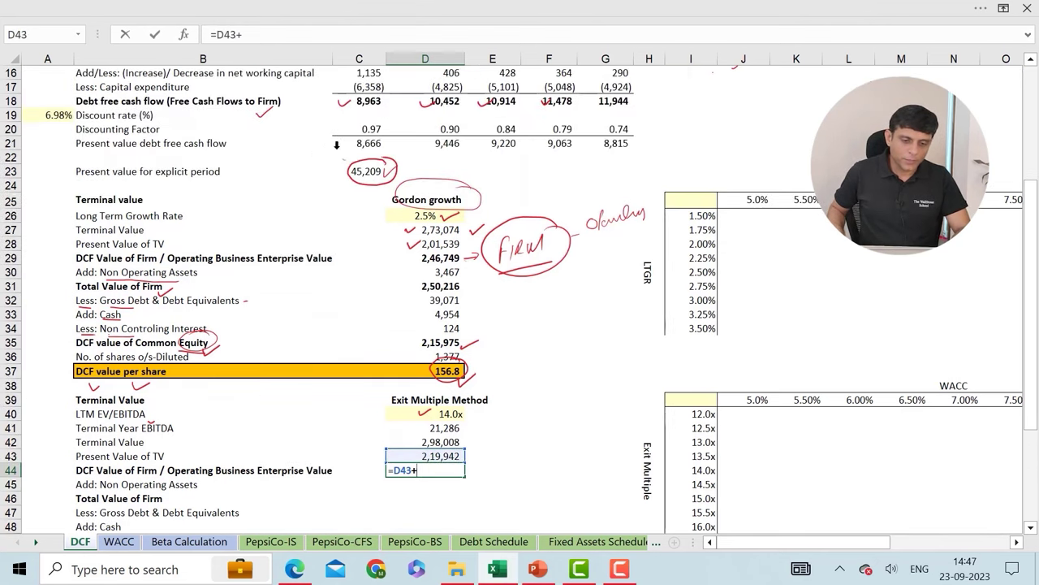
left_click(344, 166)
key("Return")
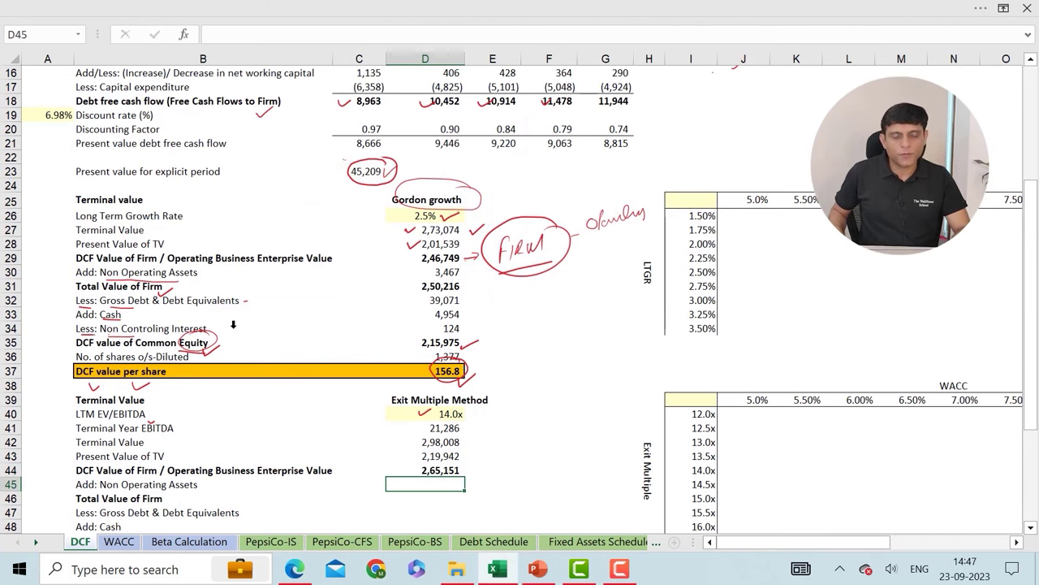
Link Non Operating Assets in D45 to the Gordon growth section's figure (=D30)
scroll(233, 324, "down", 2)
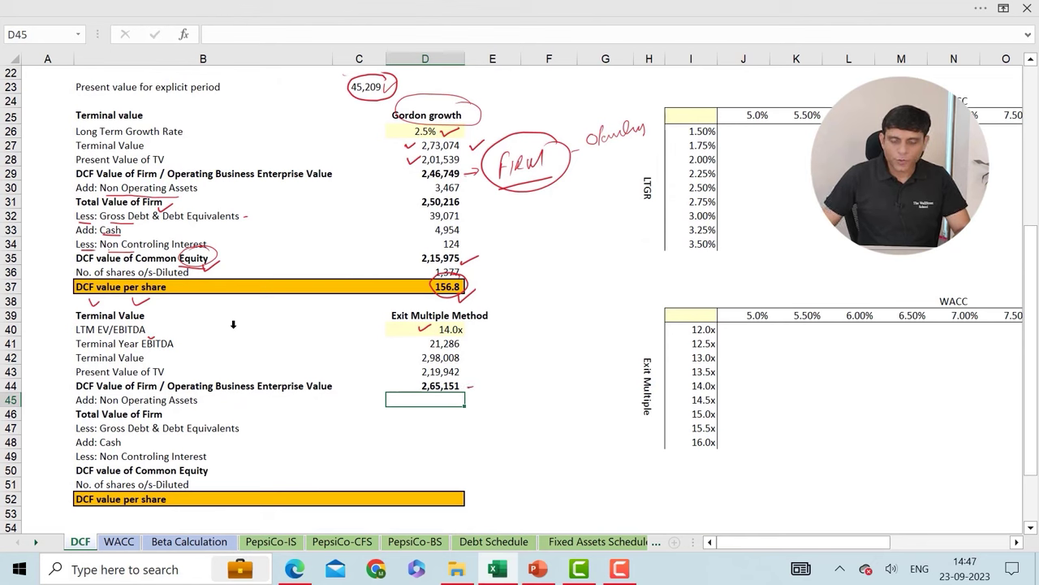
type("=")
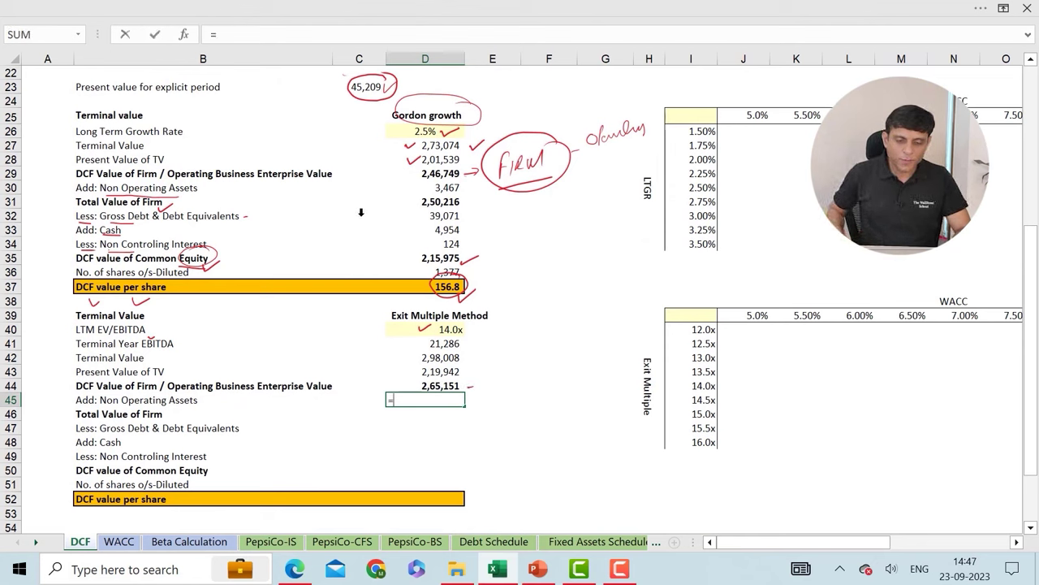
left_click(414, 187)
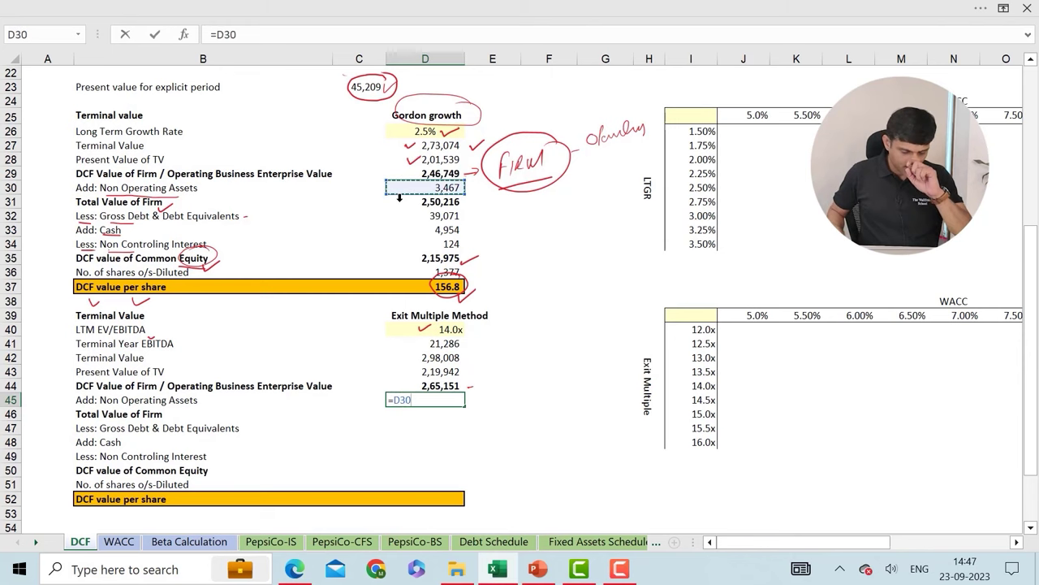
key("Return")
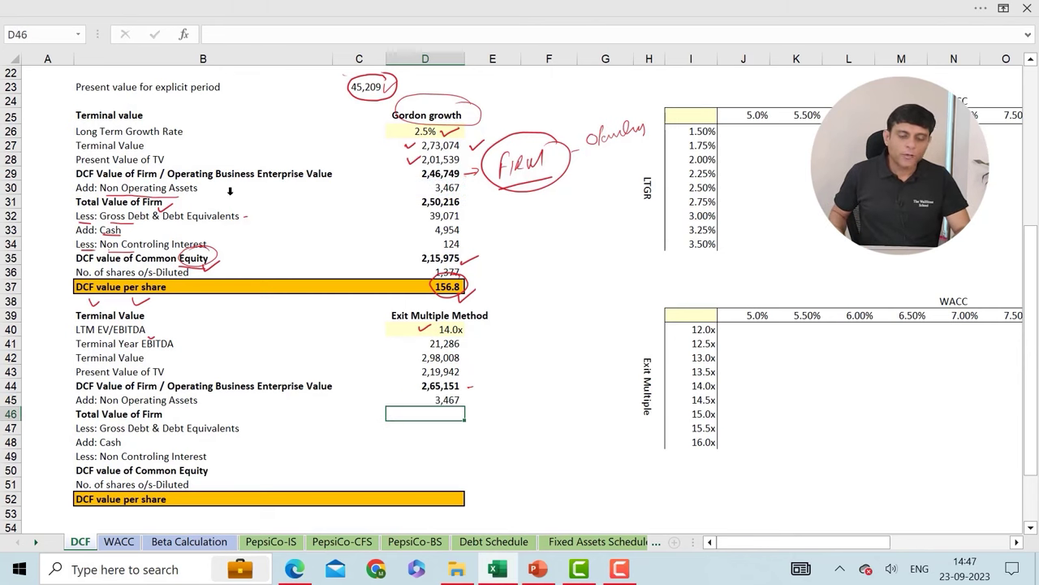
Calculate Total Value of Firm in D46 as Non Operating Assets plus DCF Value of Firm (=D45+D44)
type("=")
key("Up")
key("Up")
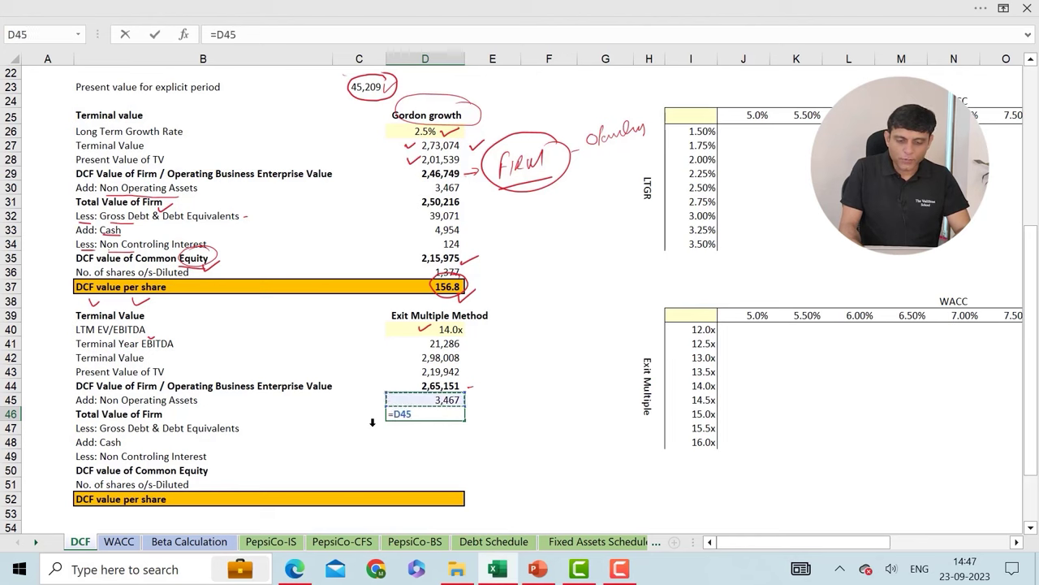
type("+")
key("Up")
key("Return")
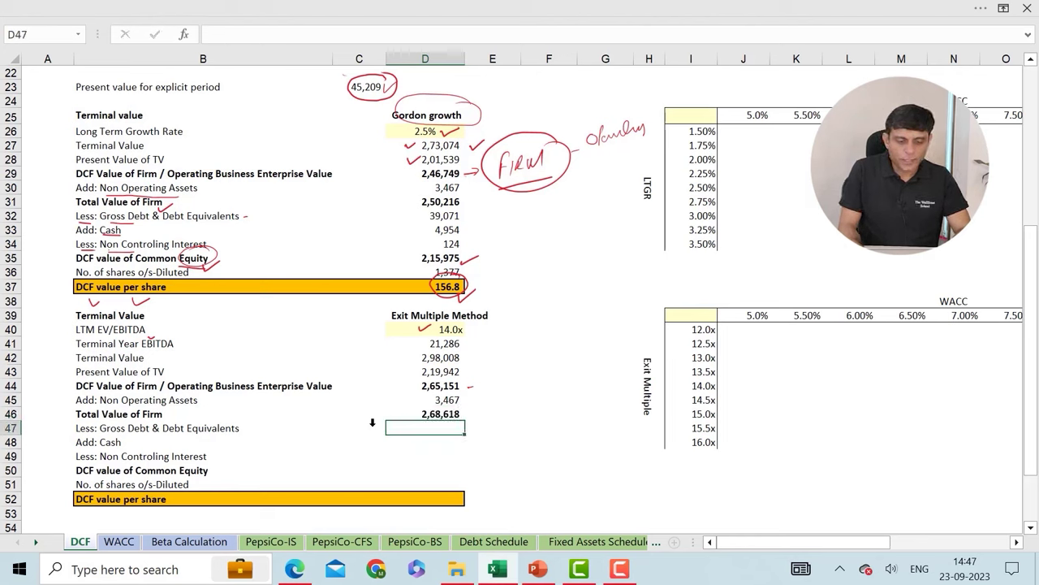
Go through the gross debt, cash and non-controlling interest row labels of the Exit Multiple section
key("Left")
key("Left")
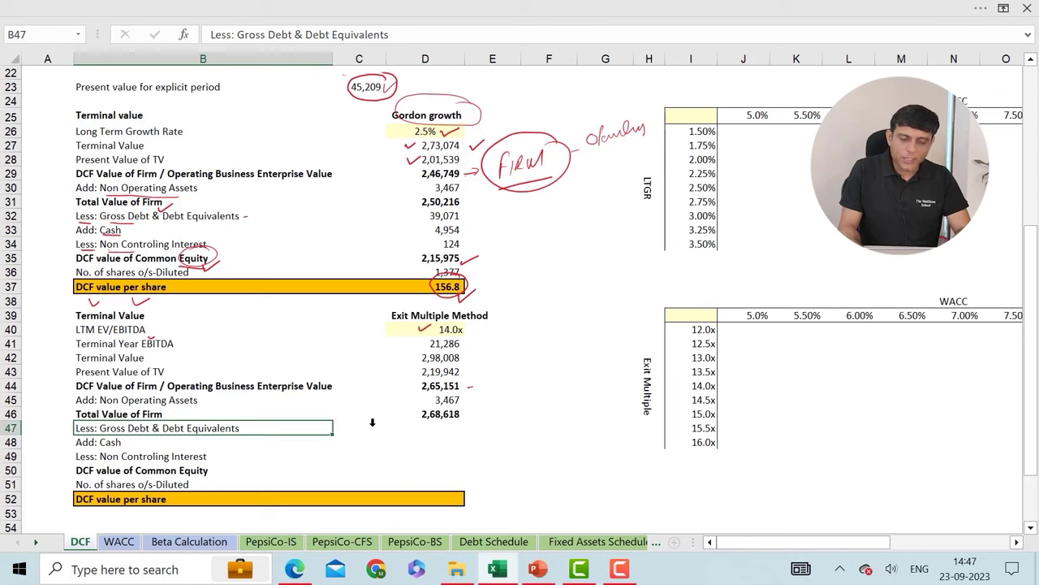
key("Down")
key("Down")
key("Up")
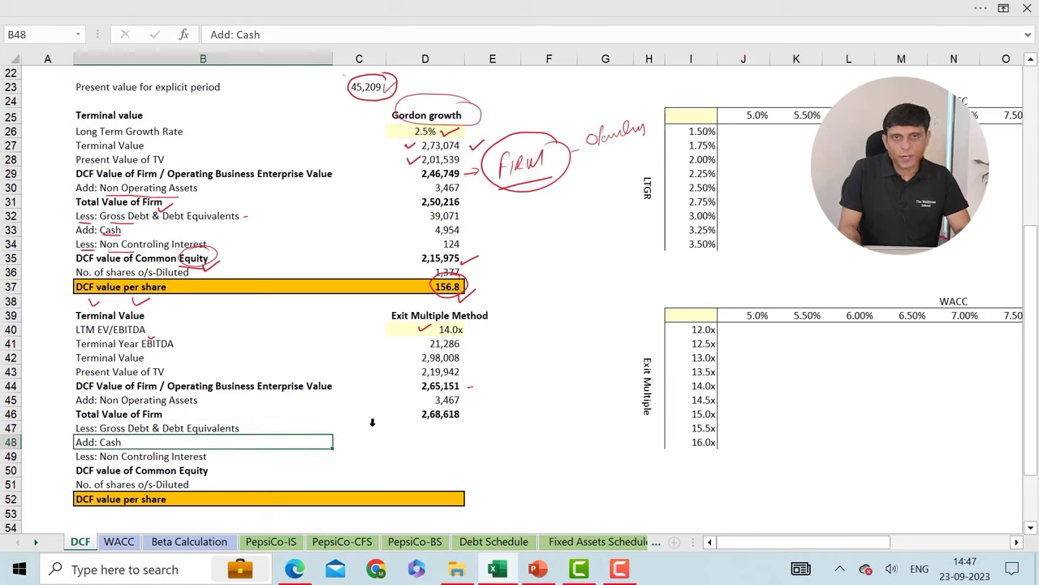
key("Down")
key("Down")
key("Up")
key("Up")
key("Up")
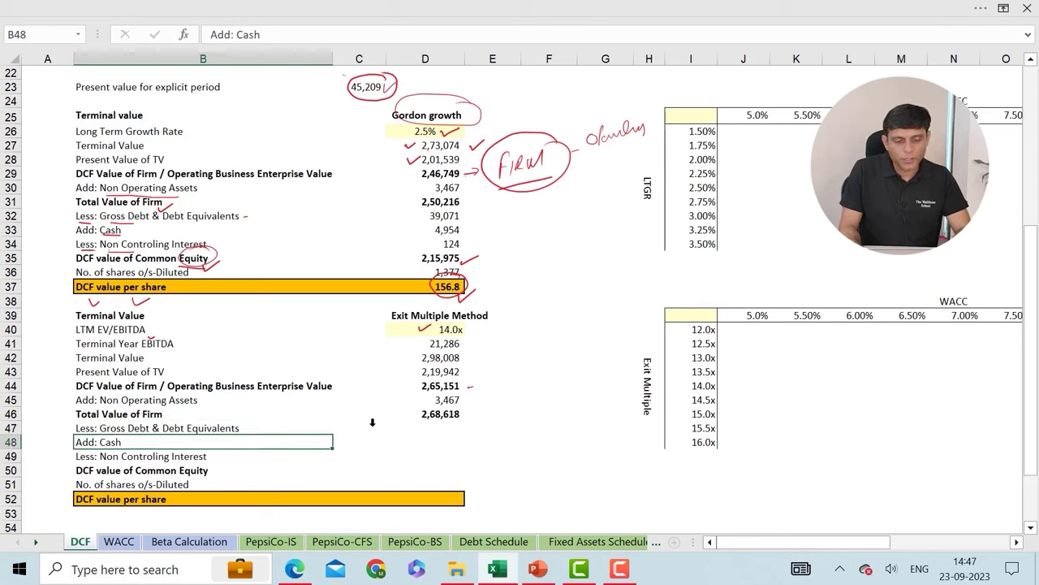
Link Gross Debt & Debt Equivalents in D47 to the Gordon growth section's figure (=D32)
key("Right")
key("Right")
type("=")
key("Up")
key("Up")
key("Up")
key("Up")
key("Up")
key("Up")
key("Up")
key("Up")
key("Up")
key("Up")
key("Up")
key("Up")
key("Up")
key("Up")
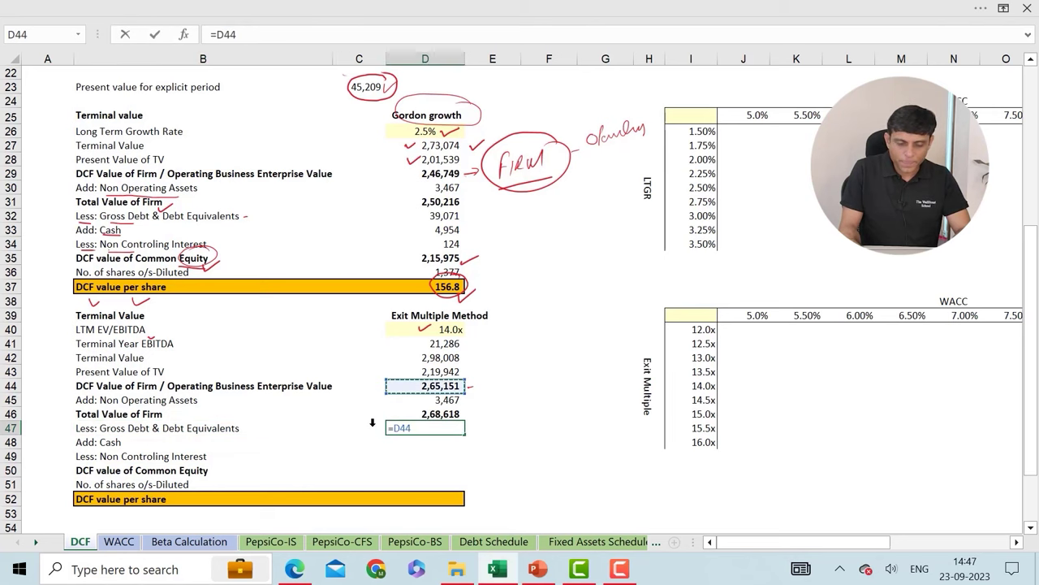
key("Up")
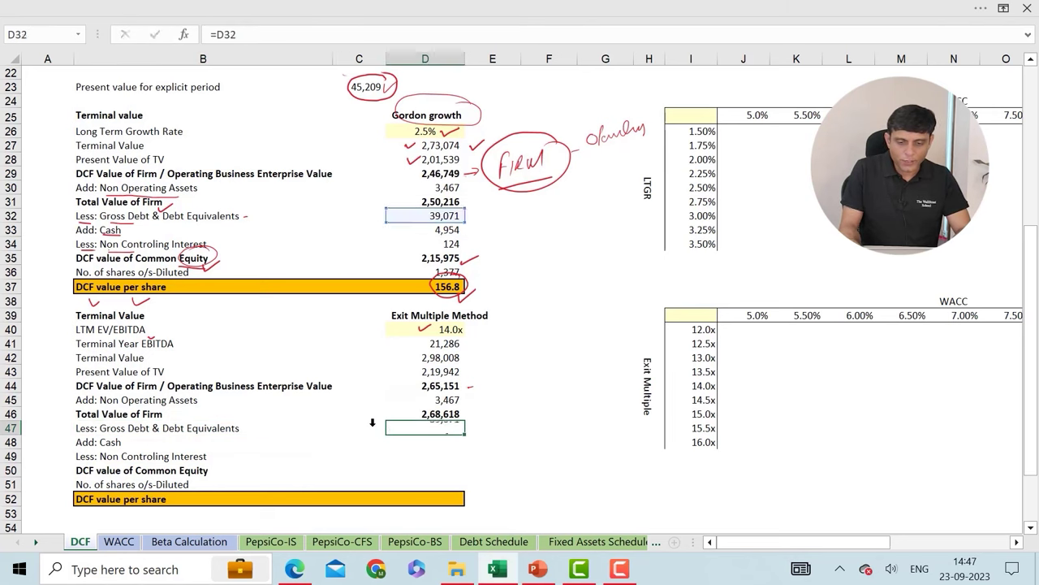
key("Return")
Fill the D47 link down through D49 to bring in Cash and Non Controlling Interest
left_click(460, 427)
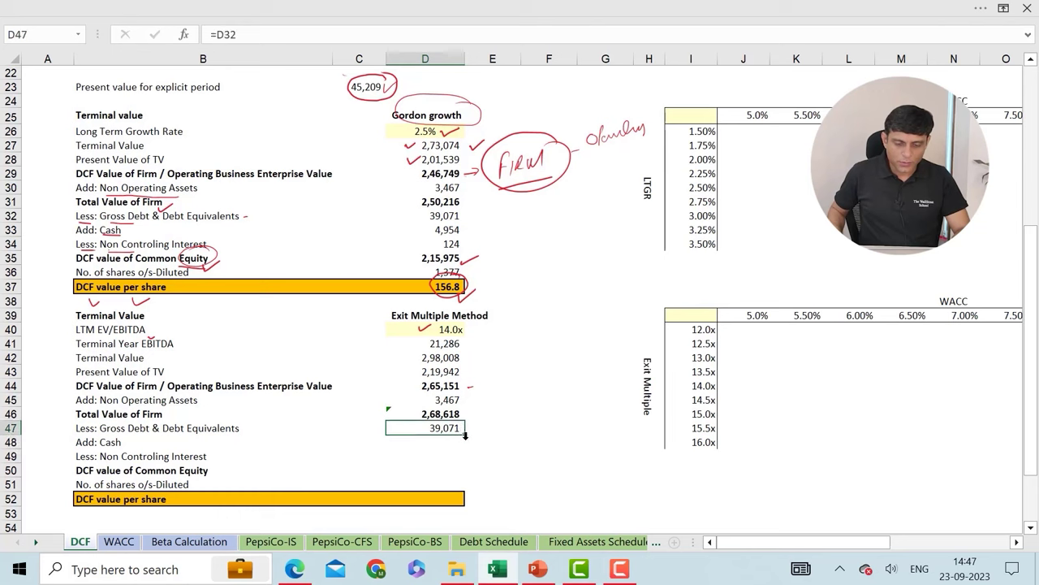
left_click_drag(492, 442, 464, 458)
left_click(452, 428)
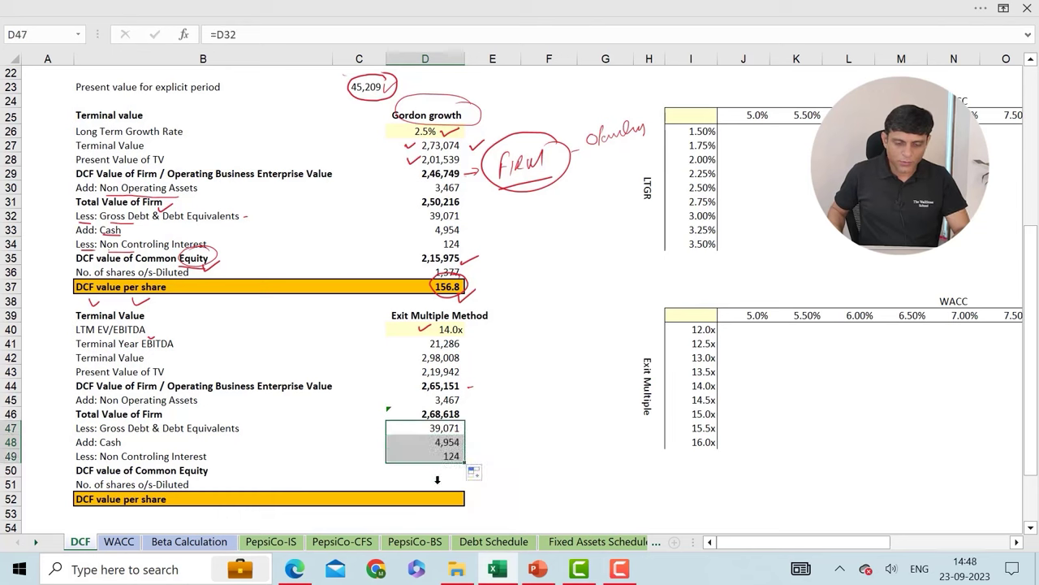
Calculate DCF value of Common Equity in D50 as firm value less debt, plus cash, less non-controlling interest (=D46-D47+D48-D49)
left_click(195, 468)
left_click(433, 468)
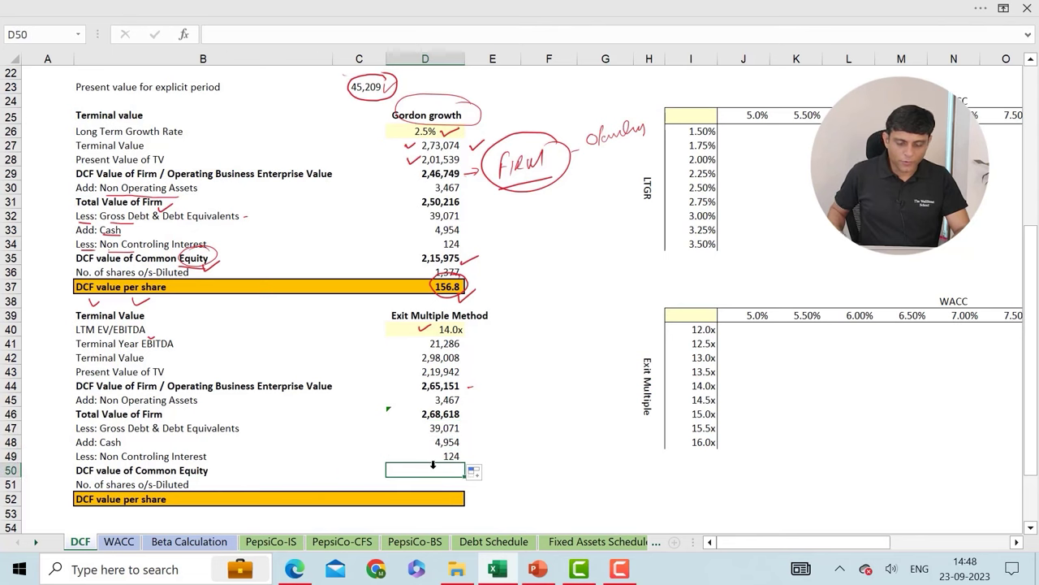
type("=")
key("Up")
key("Up")
key("Up")
key("Up")
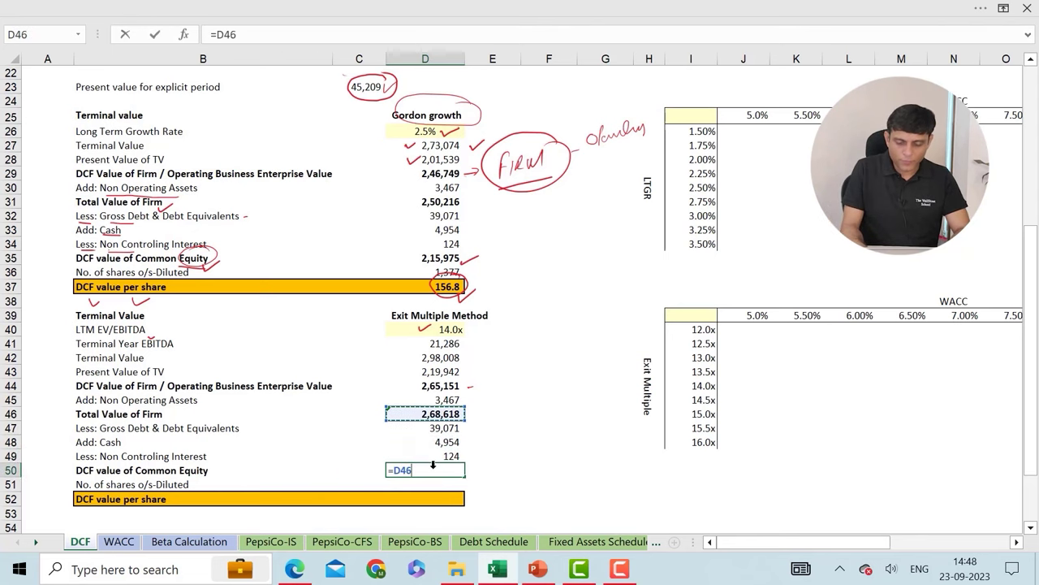
type("+")
key("Up")
key("Up")
key("Up")
key("Up")
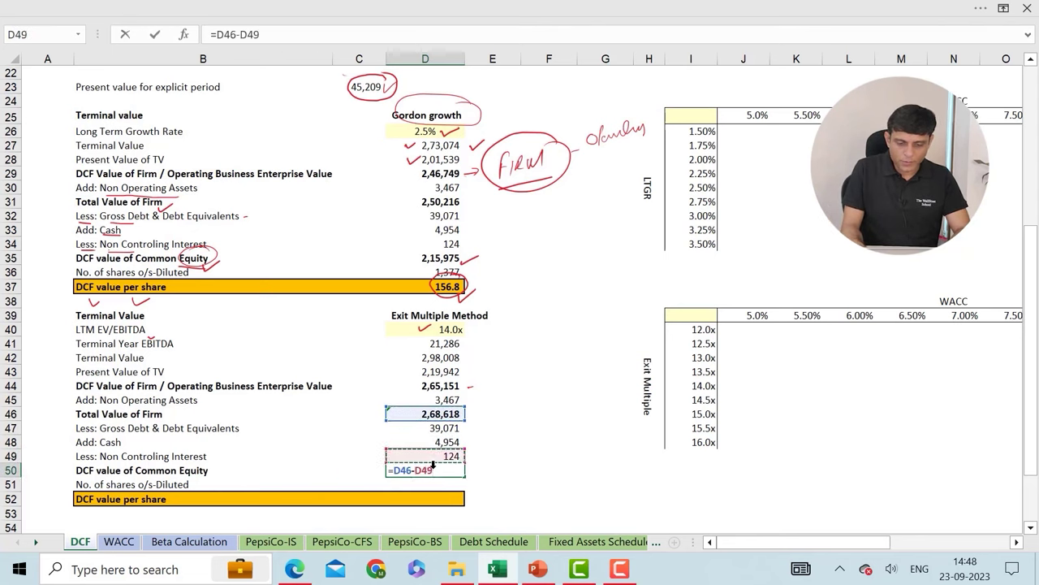
key("Down")
type("+")
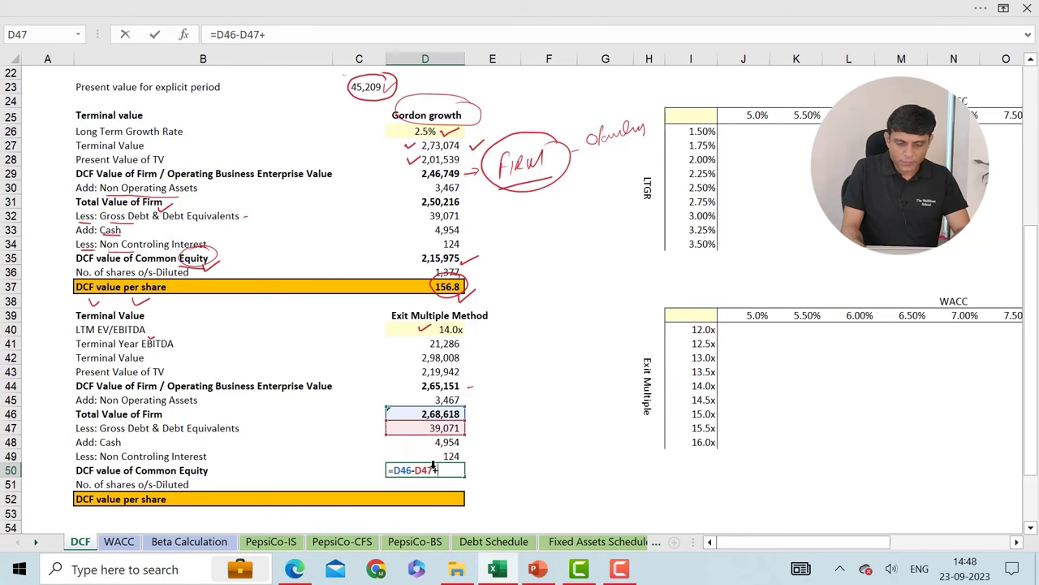
key("Up")
key("Up")
type("-")
key("Up")
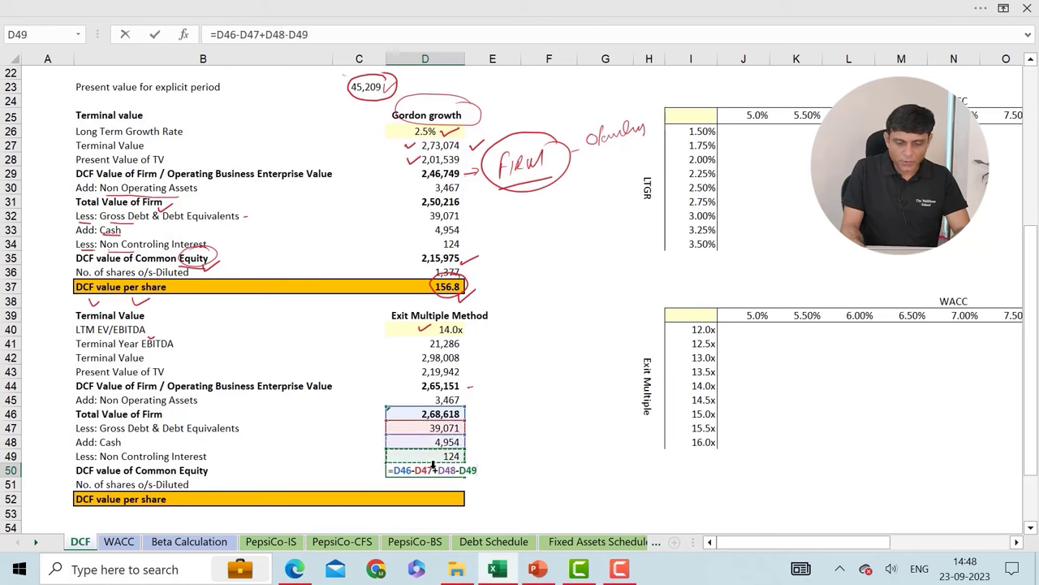
key("Return")
key("Up")
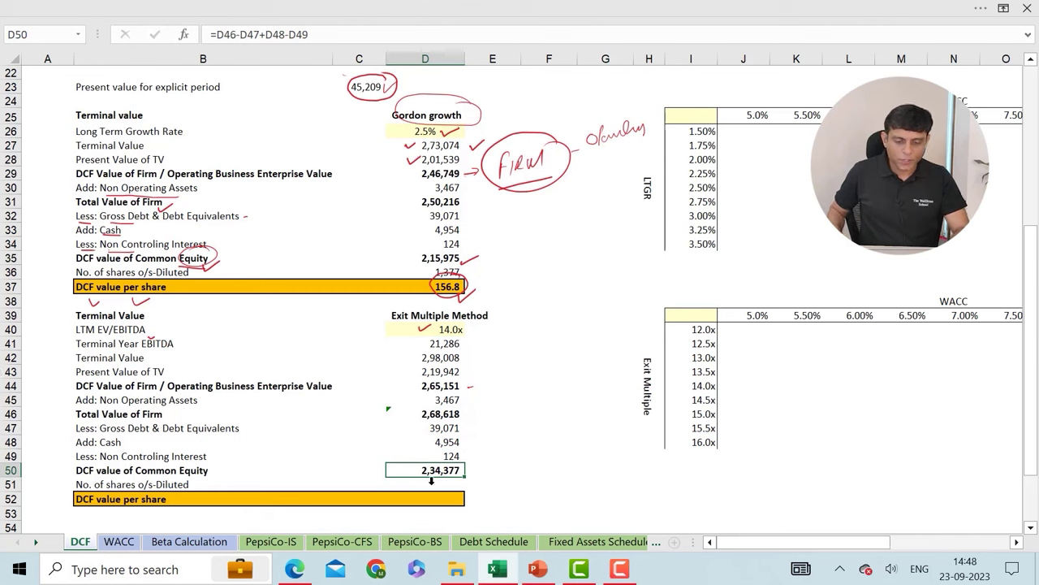
Link No. of shares o/s-Diluted in D51 to the Gordon growth section's share count (=D36)
left_click(432, 480)
type("=")
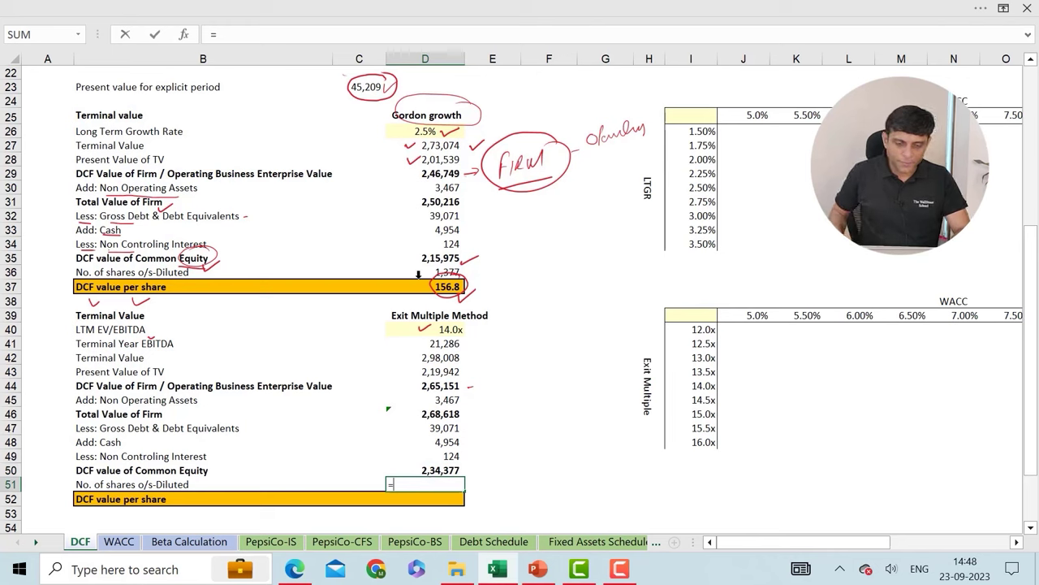
left_click(426, 268)
key("Return")
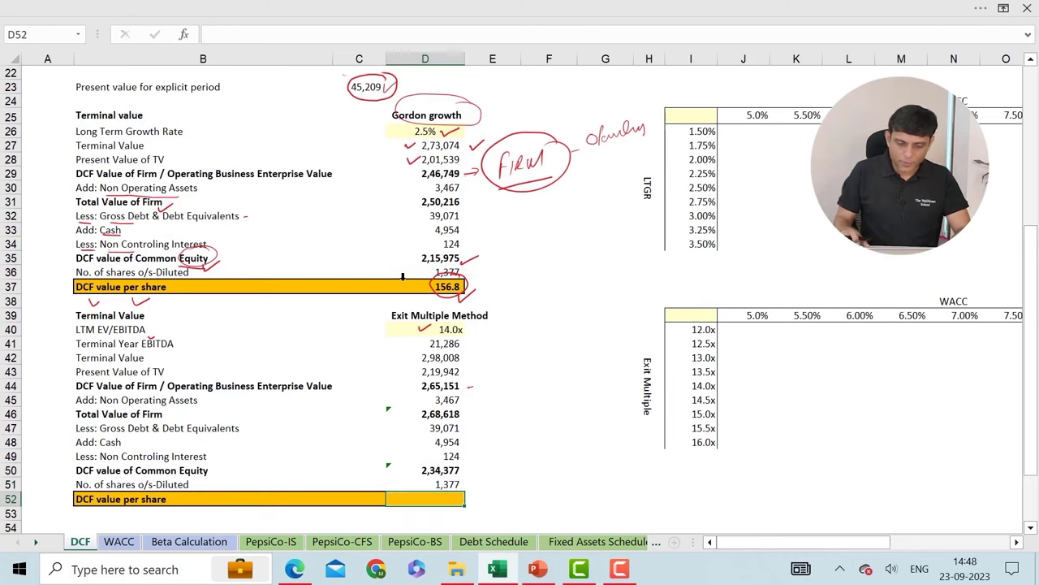
Calculate the exit multiple DCF value per share in D52 as common equity value divided by shares (=D50/D51), and circle it with ink
type("=")
key("Up")
key("Up")
type("/")
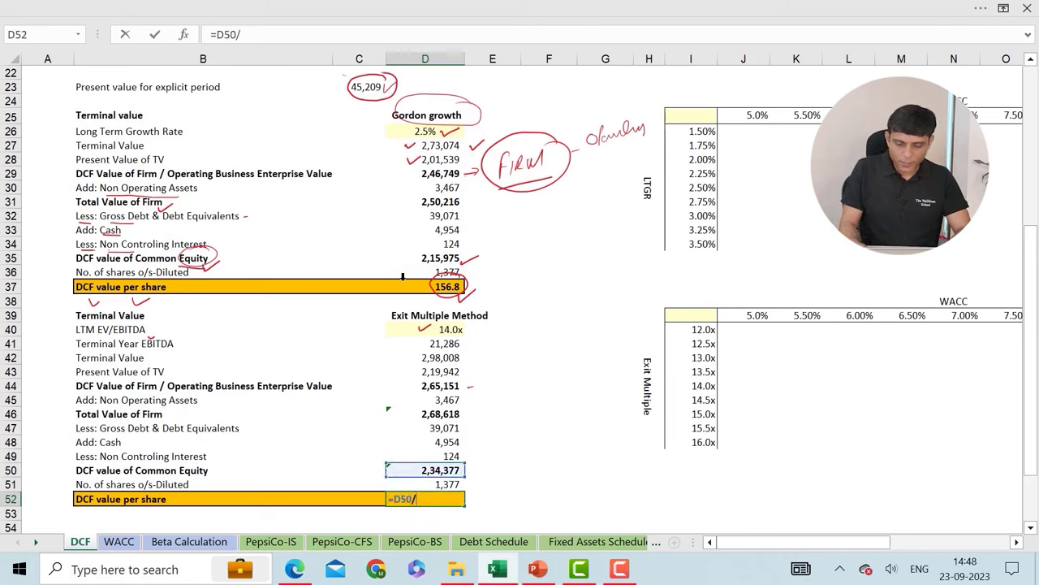
key("Up")
key("ctrl+Return")
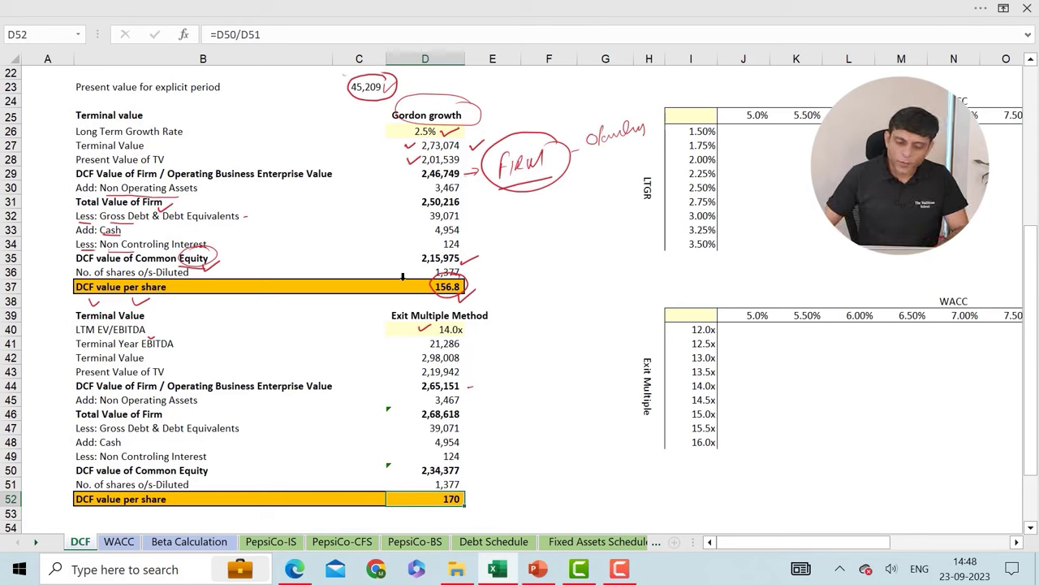
mouse_move(438, 487)
left_mouse_down()
mouse_move(469, 510)
mouse_move(471, 494)
left_mouse_up()
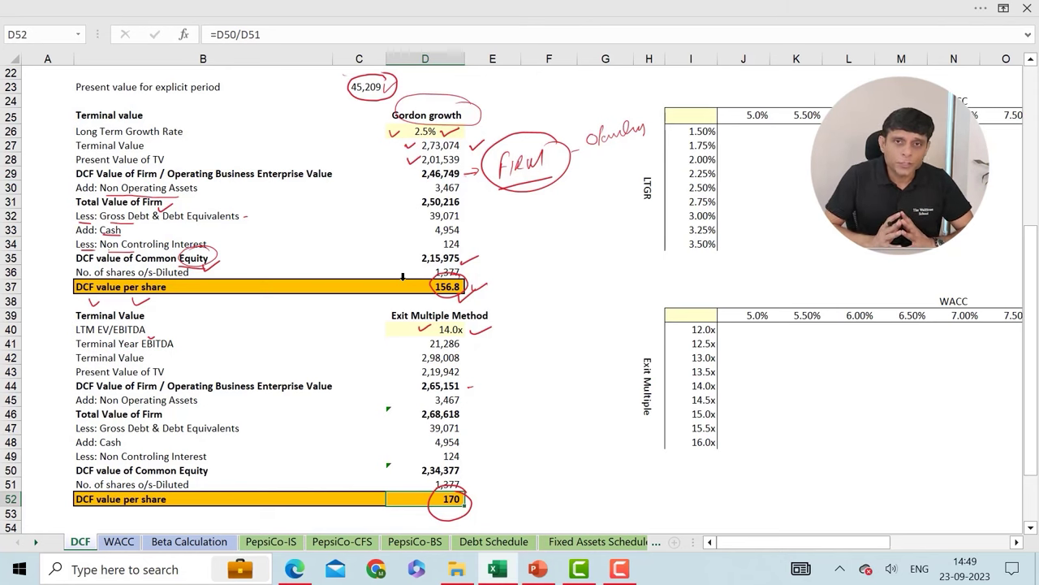
left_click(404, 285)
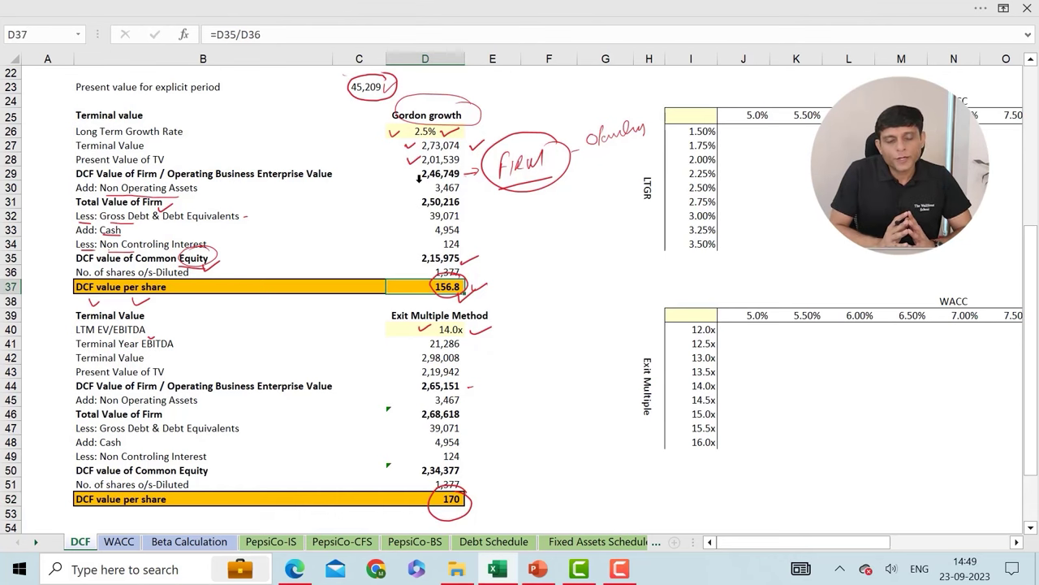
scroll(420, 178, "down", 1)
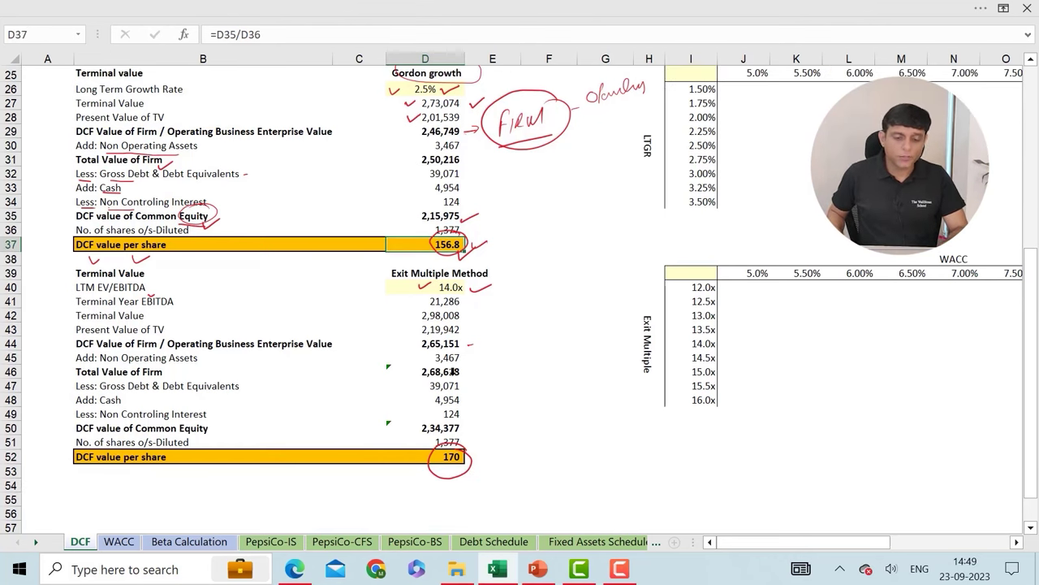
Enter the label "CMP of Pepsico" in B54, below the exit multiple DCF value per share
left_click(83, 478)
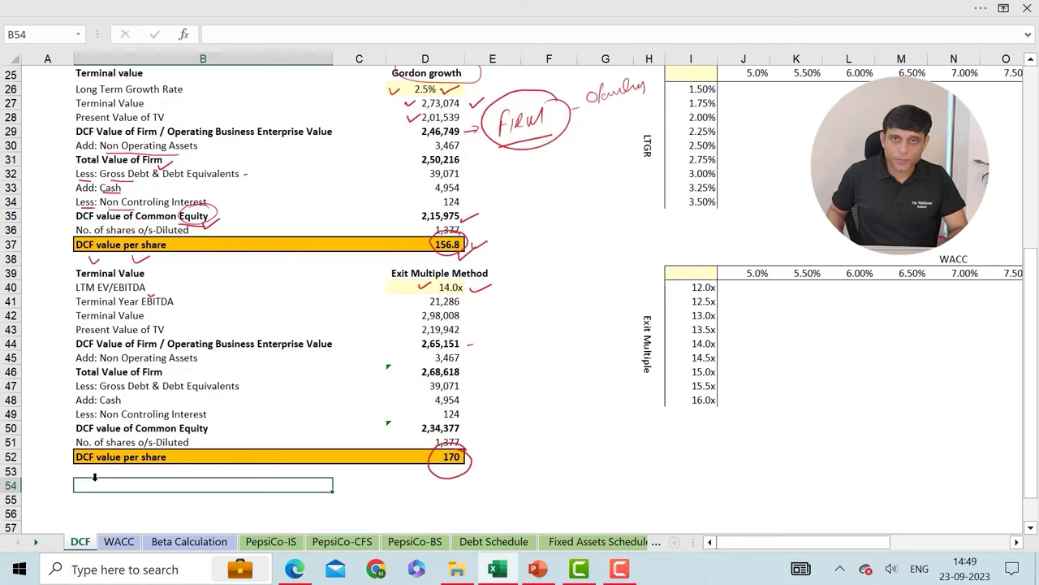
scroll(108, 468, "up", 8)
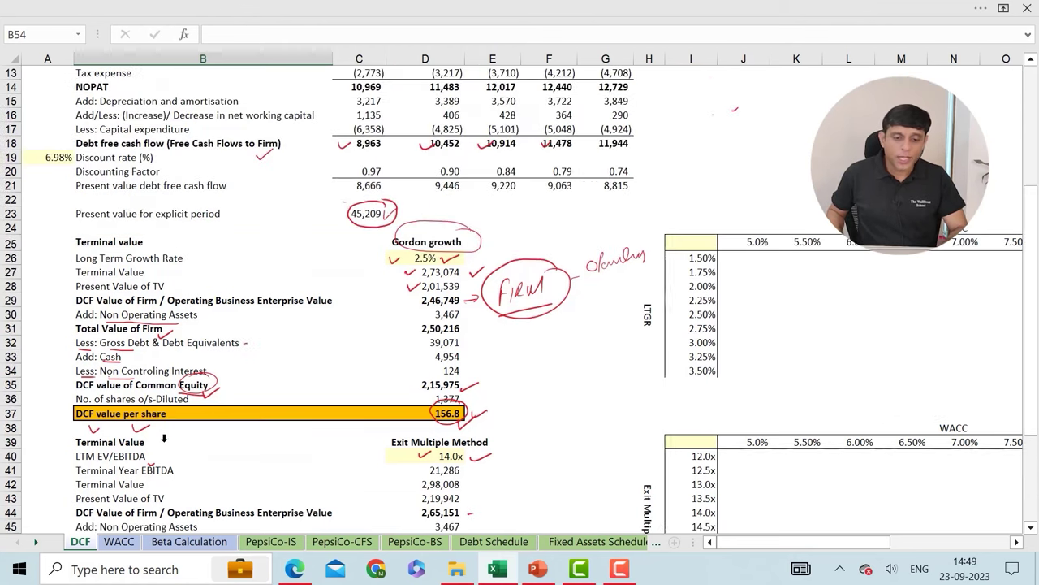
left_click(357, 96)
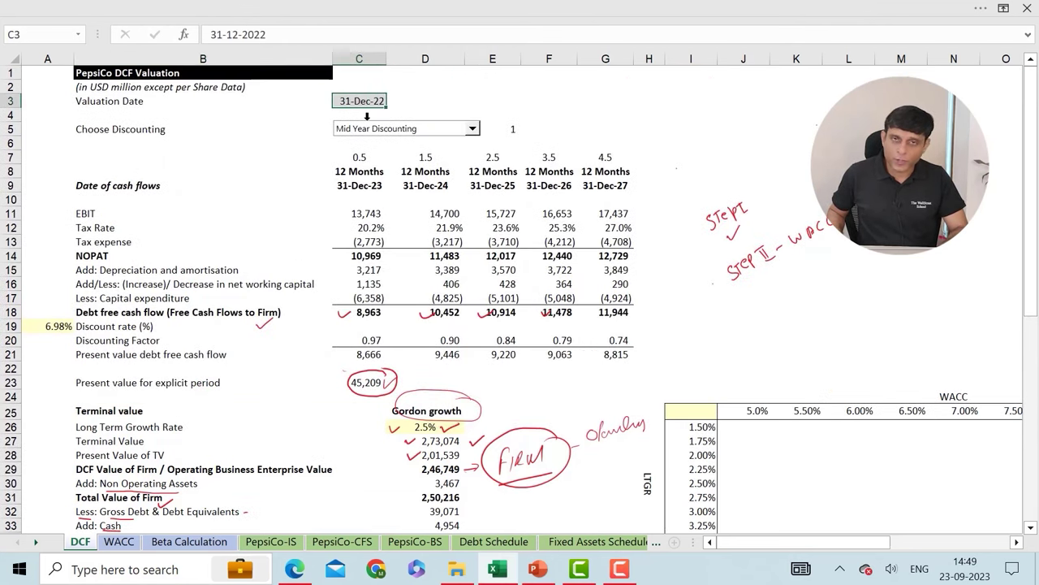
scroll(205, 363, "down", 9)
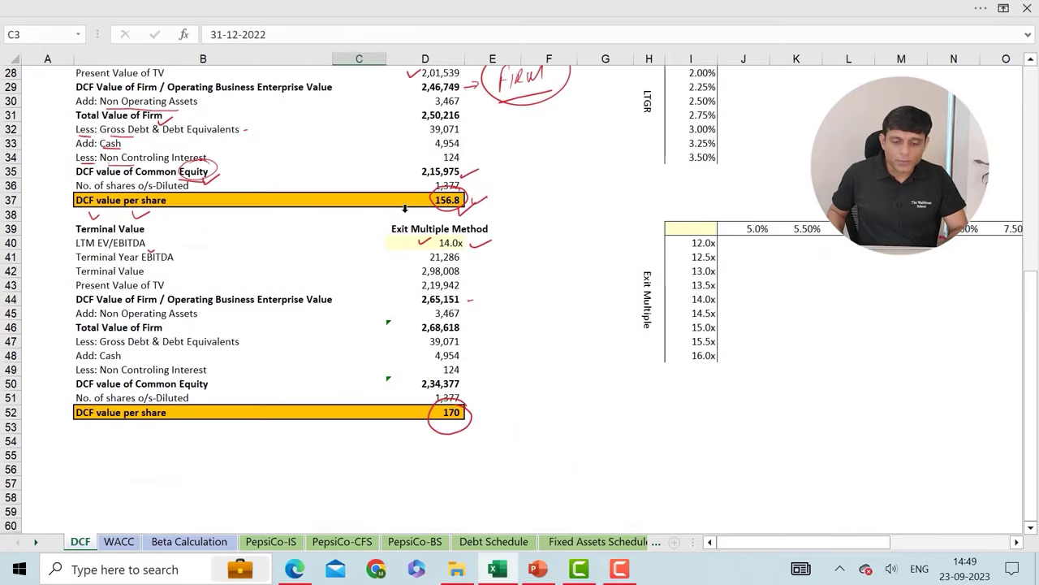
left_click(410, 199)
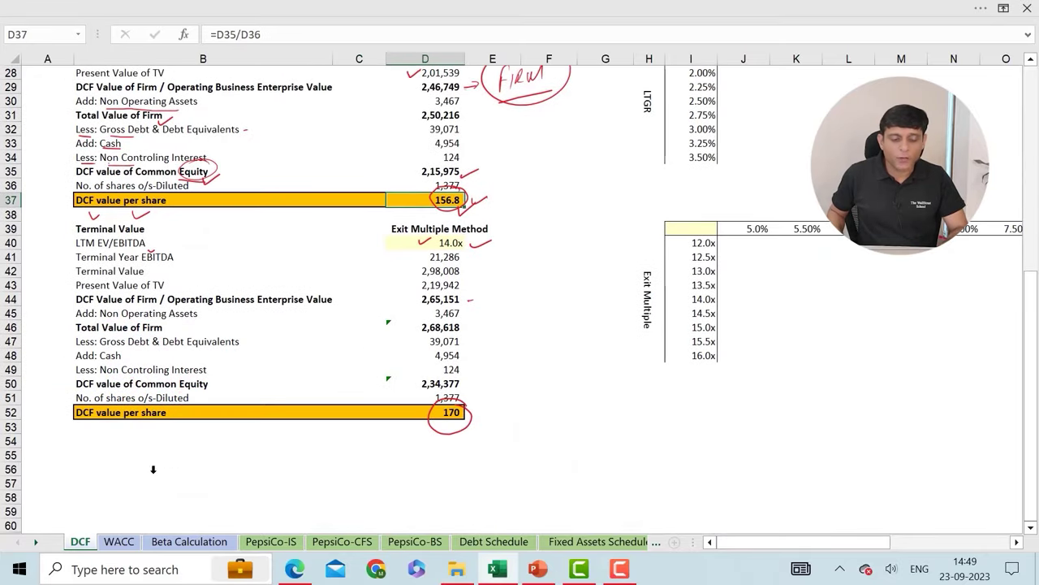
double_click(97, 439)
type("CM")
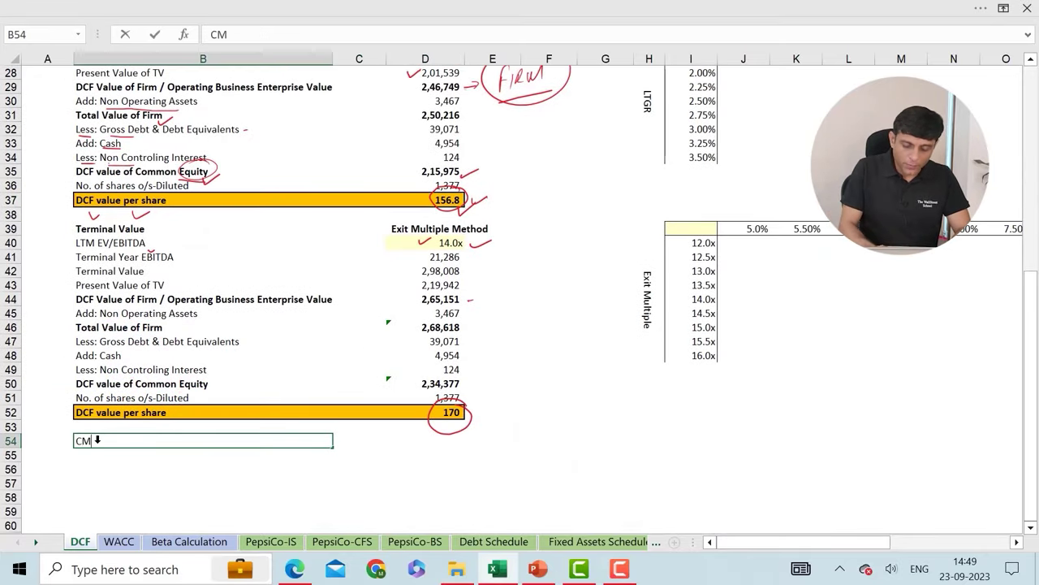
type("P of P")
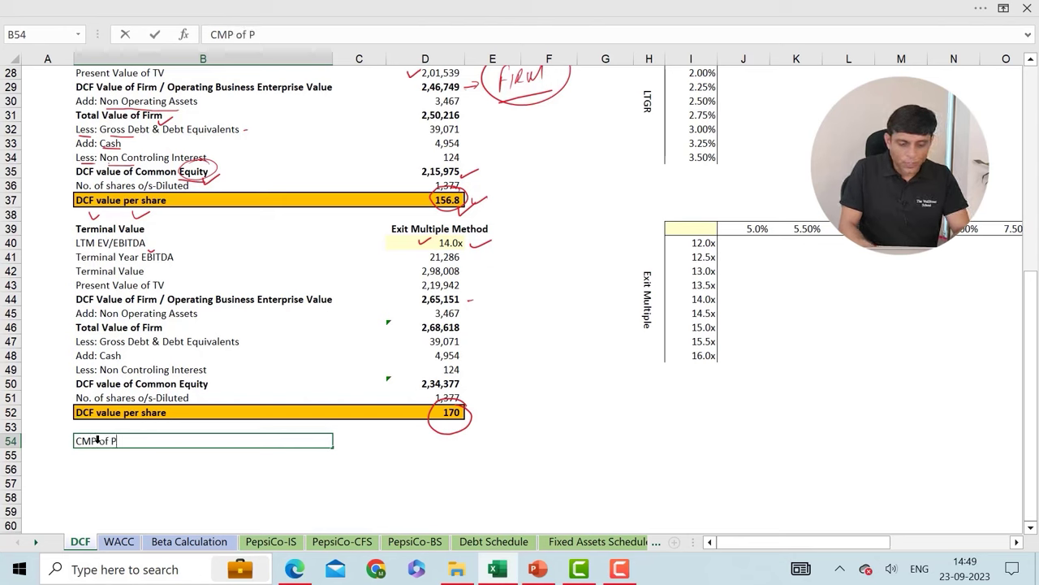
type("epsico")
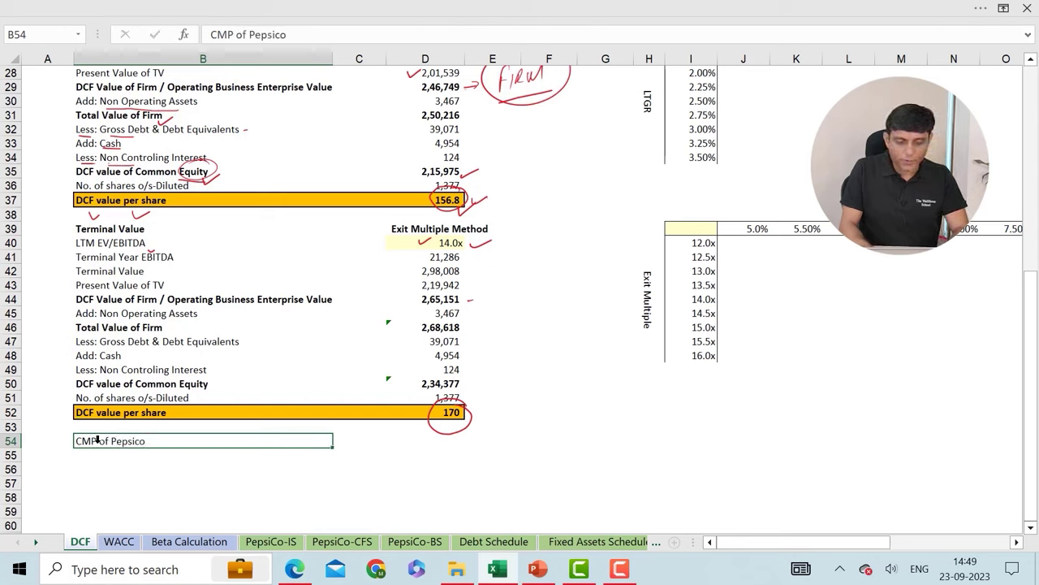
key("Return")
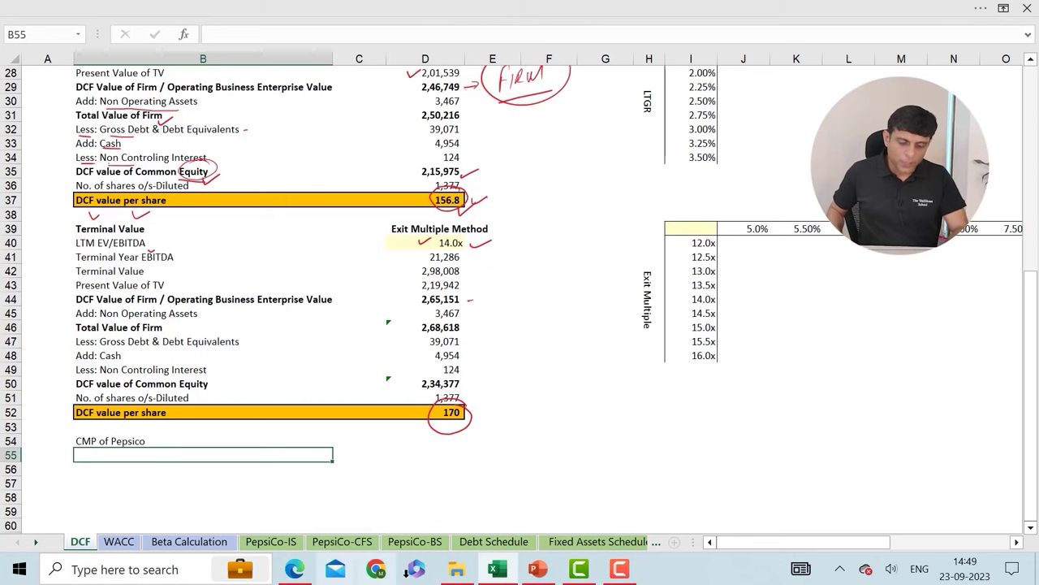
Switch to Chrome and open the Yahoo Finance site
left_click(367, 569)
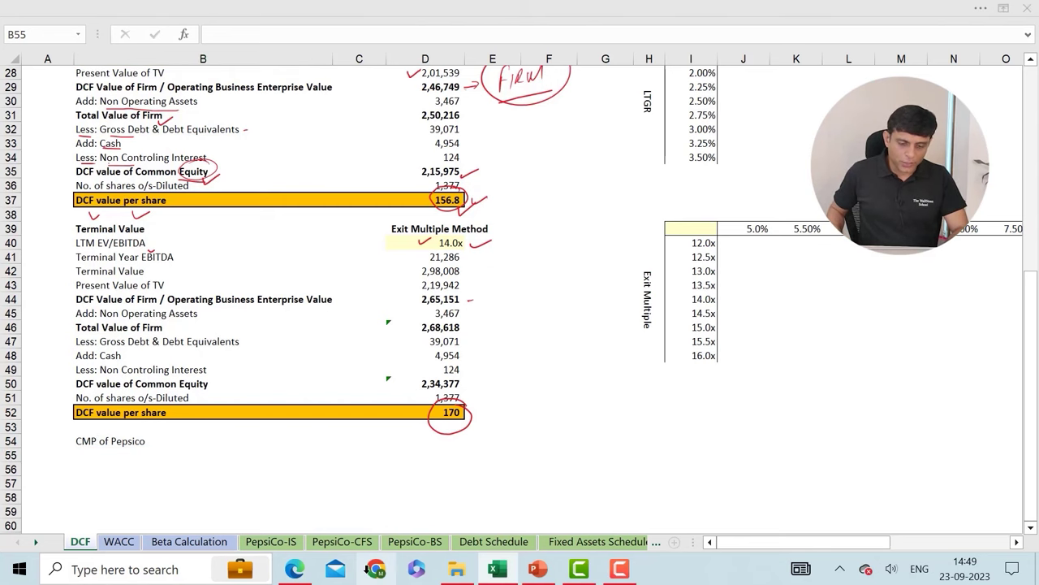
left_click(281, 37)
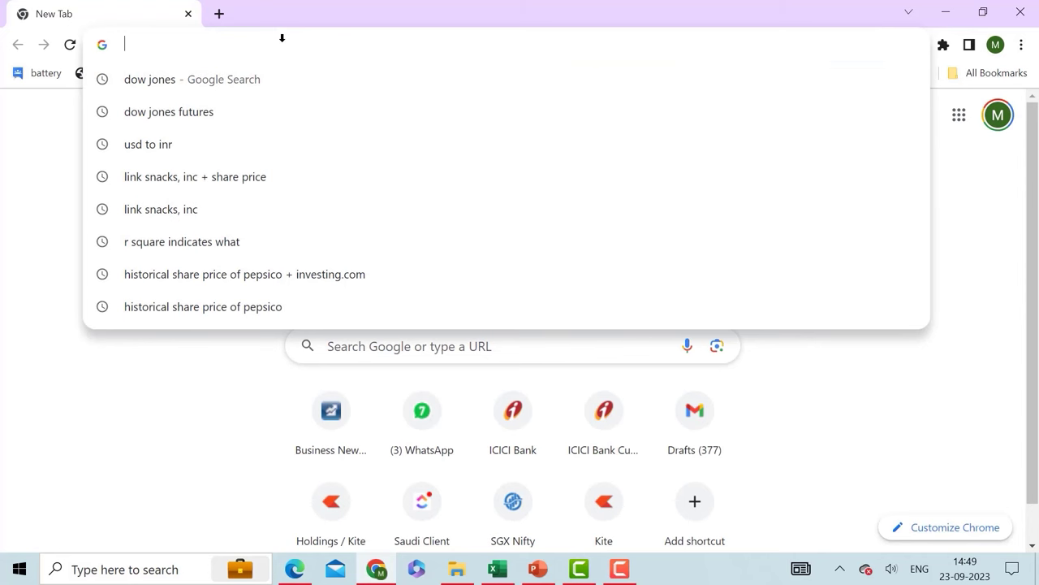
type("yahoo fi")
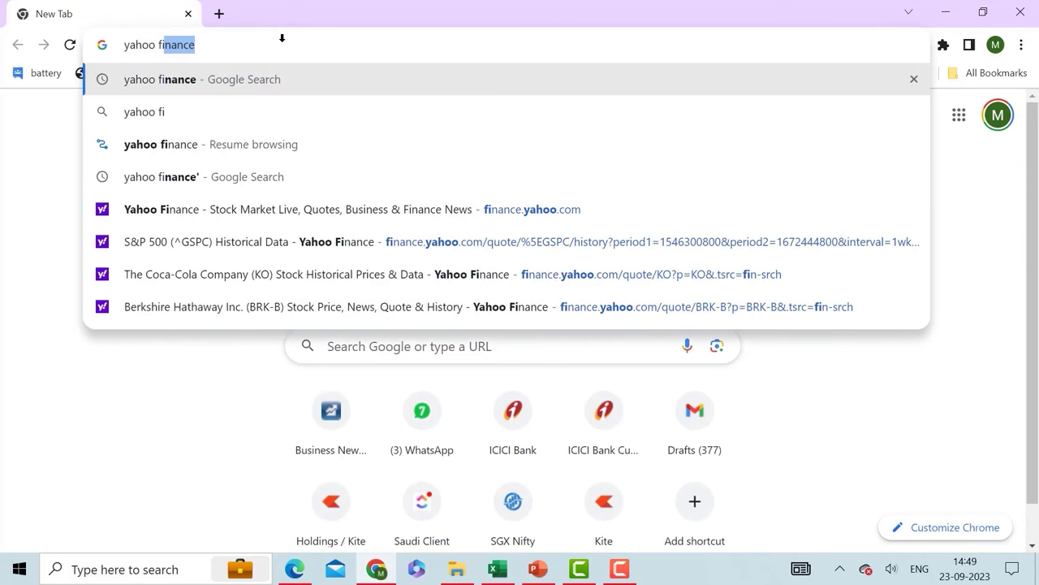
type("nance")
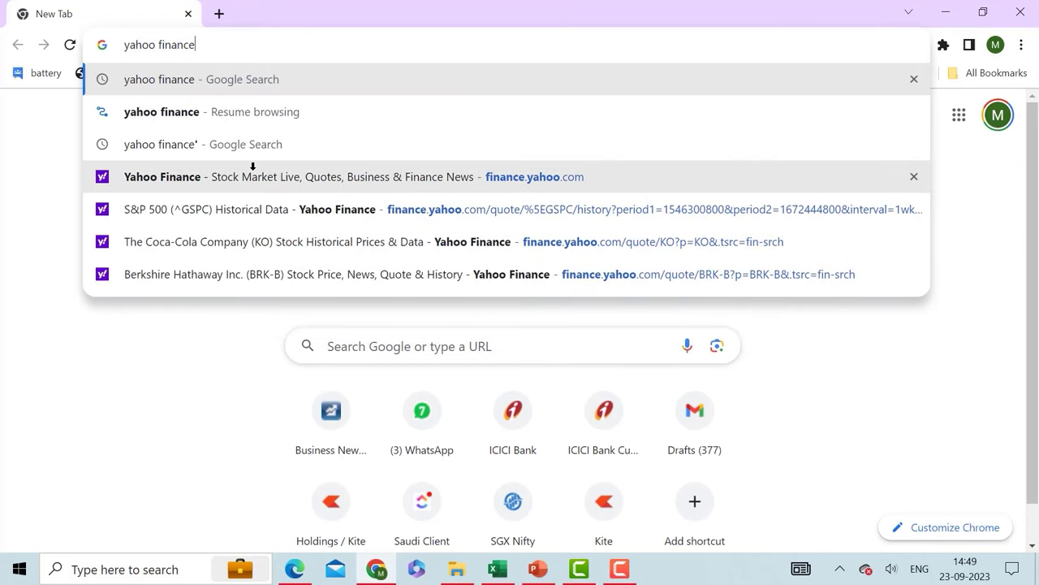
left_click(253, 166)
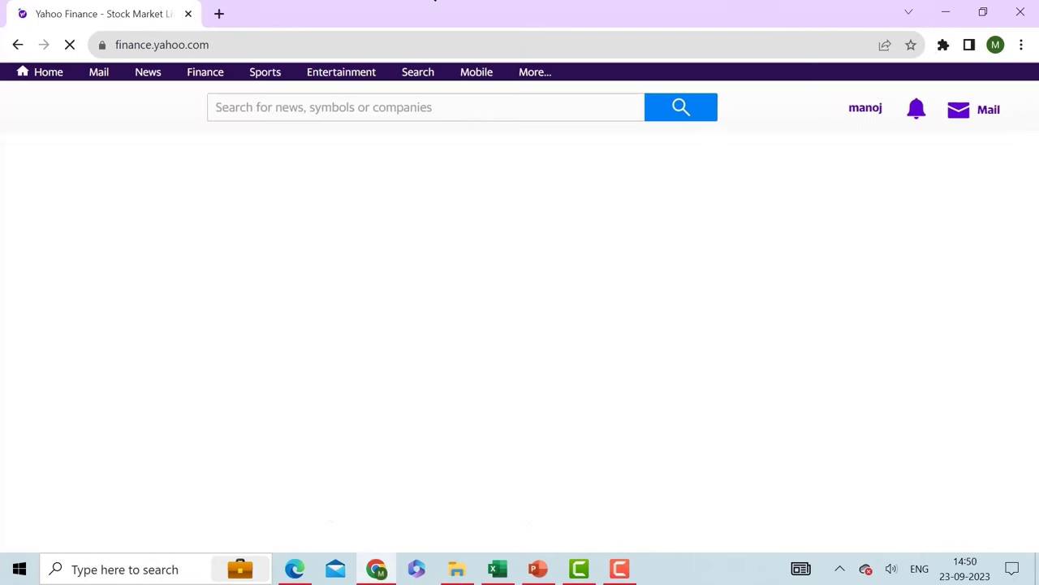
Search Yahoo Finance for pepsico, open the PepsiCo, Inc. (PEP) quote and show its historical data
left_click(493, 99)
type("p")
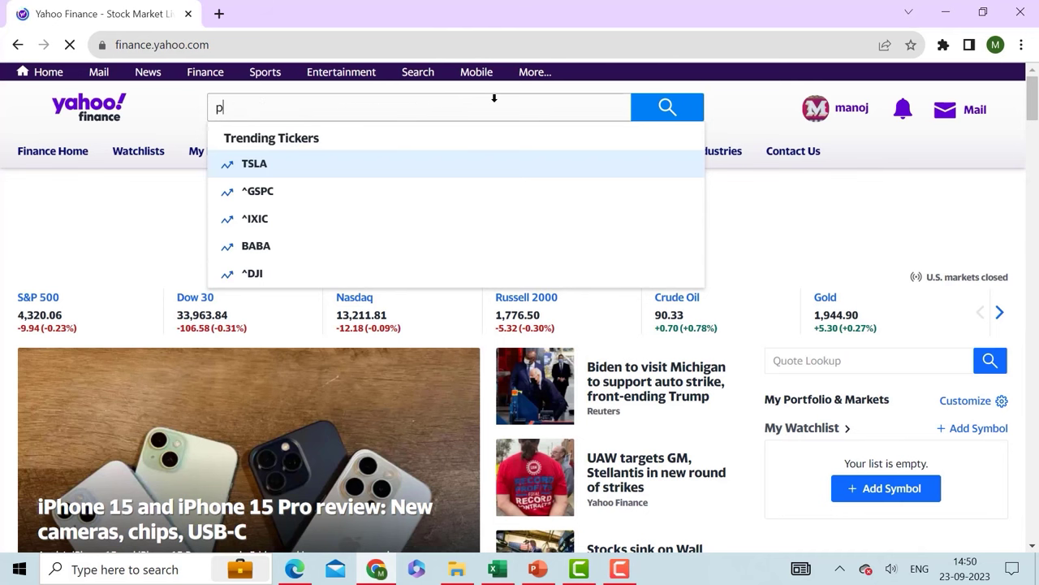
type("epsico")
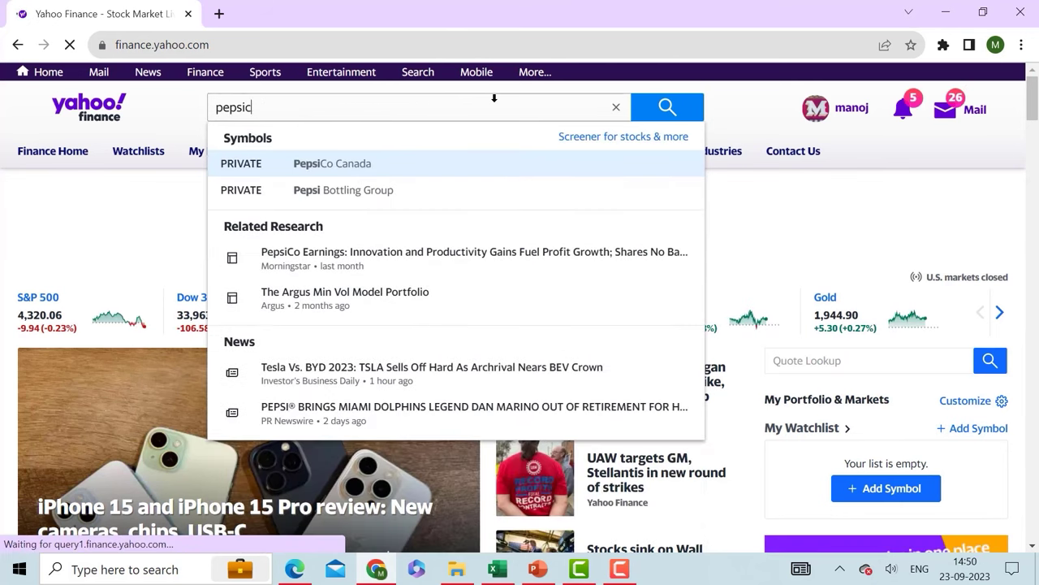
left_click(419, 162)
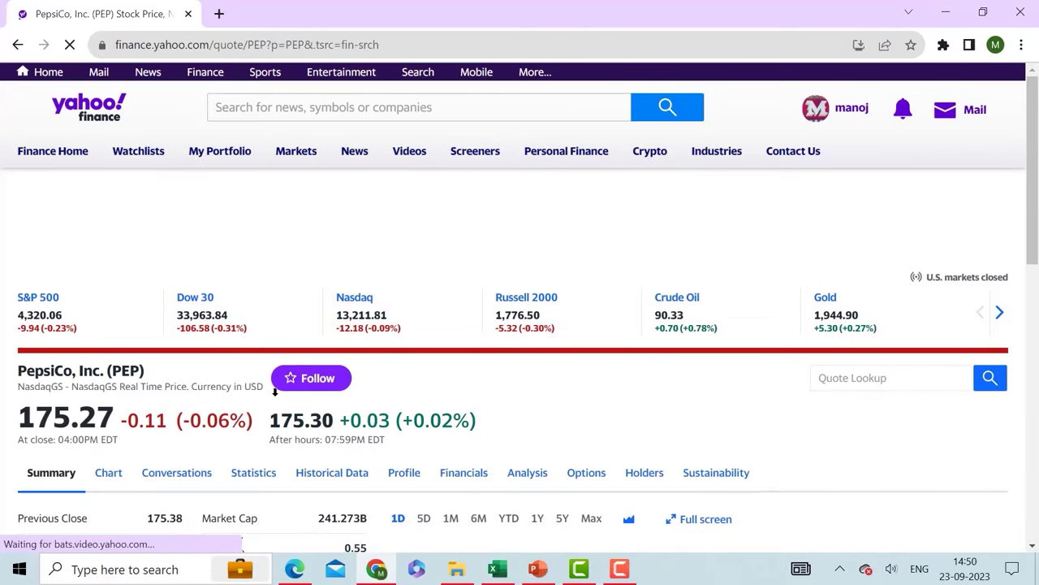
scroll(426, 203, "down", 3)
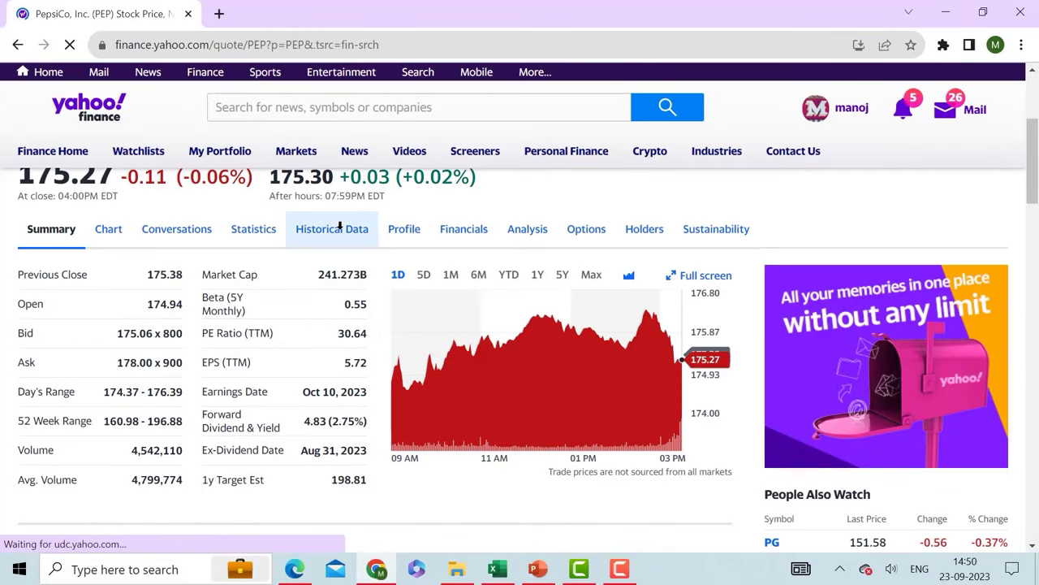
left_click(340, 228)
Set the start date of the historical prices' time period to 01-12-2022
scroll(340, 226, "down", 3)
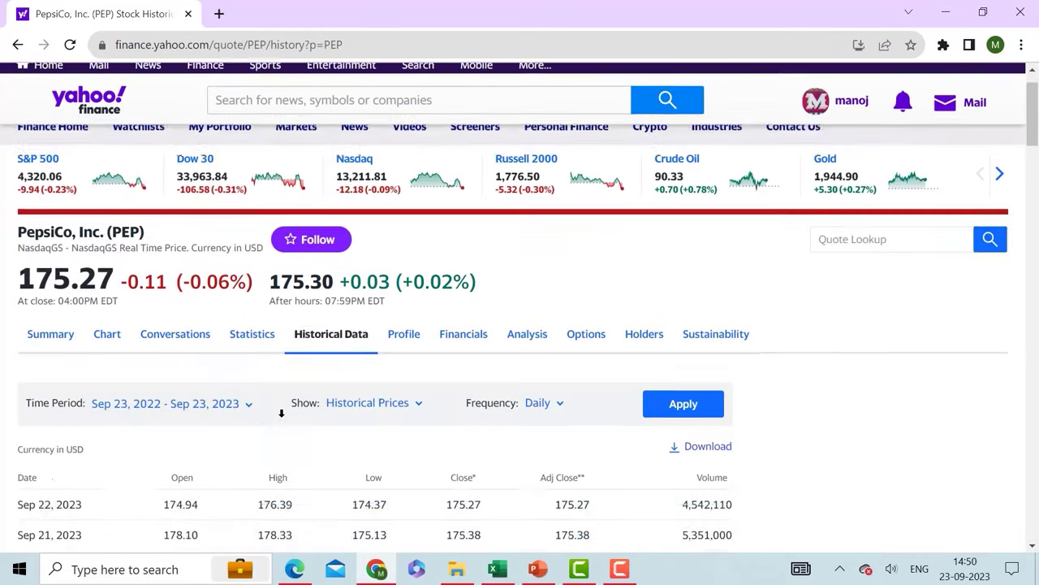
scroll(281, 410, "up", 2)
left_click(122, 447)
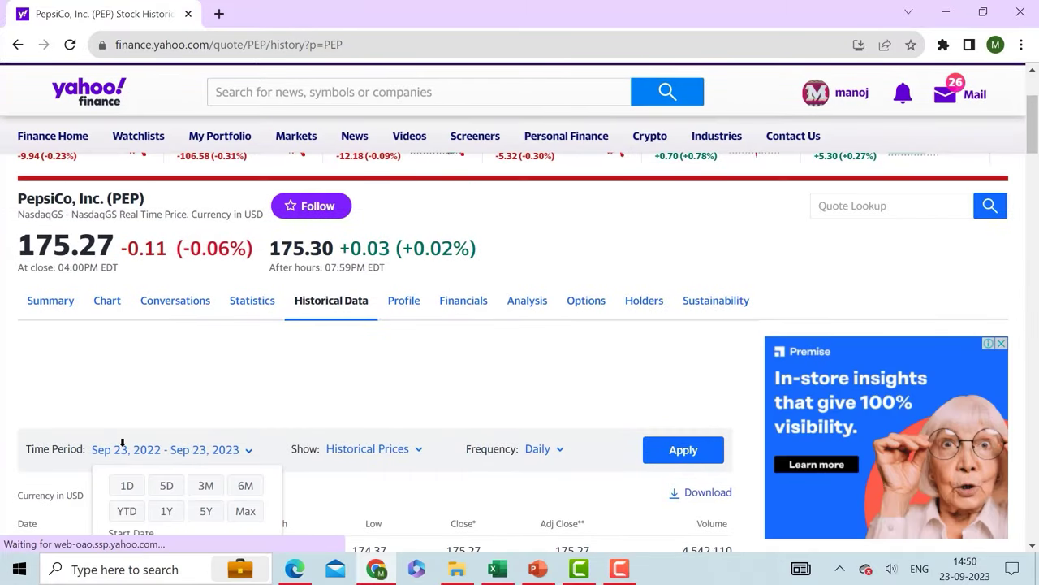
scroll(221, 404, "down", 2)
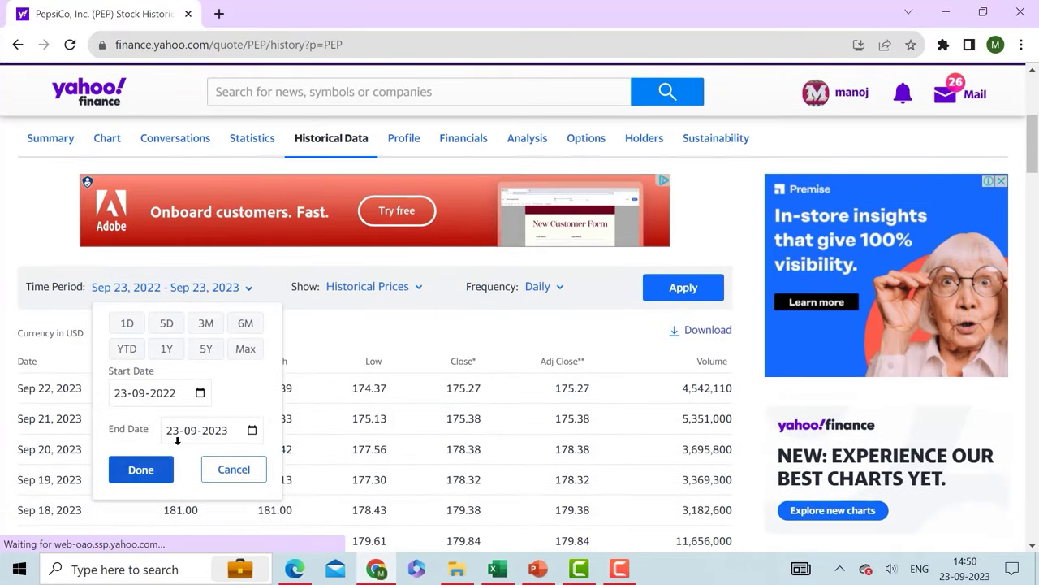
left_click(201, 393)
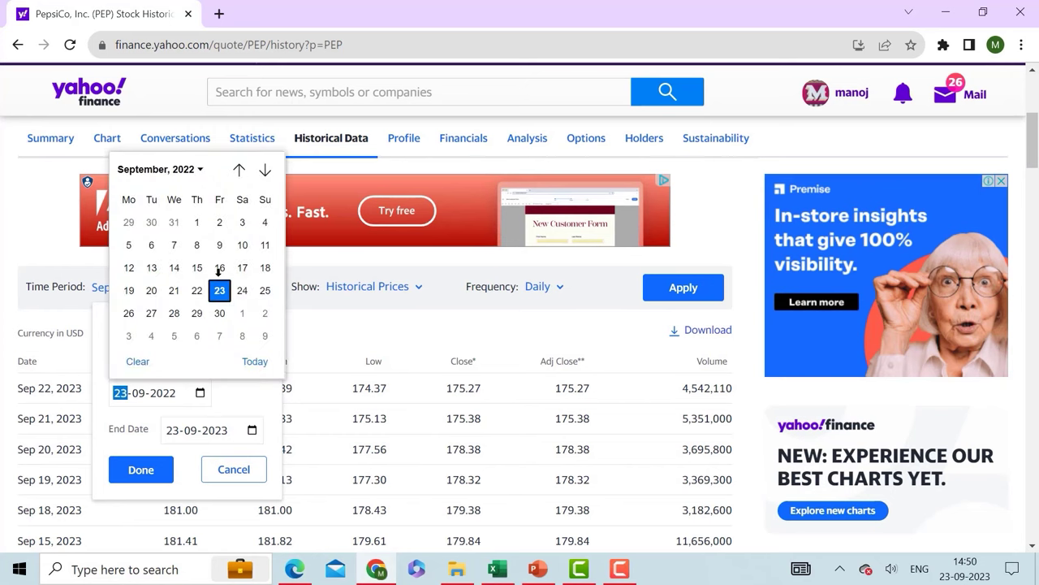
left_click(182, 167)
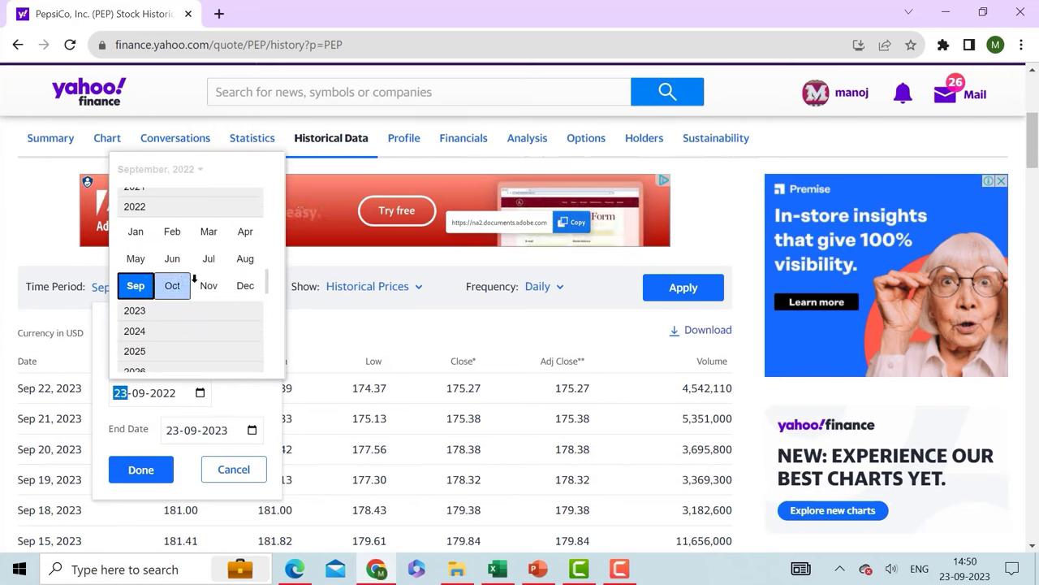
left_click(245, 285)
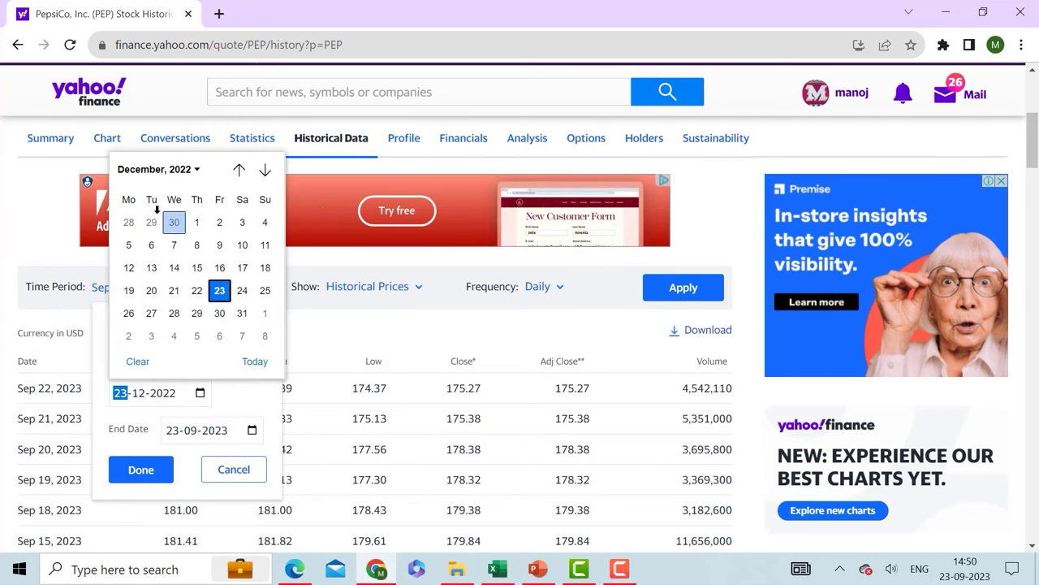
left_click(197, 222)
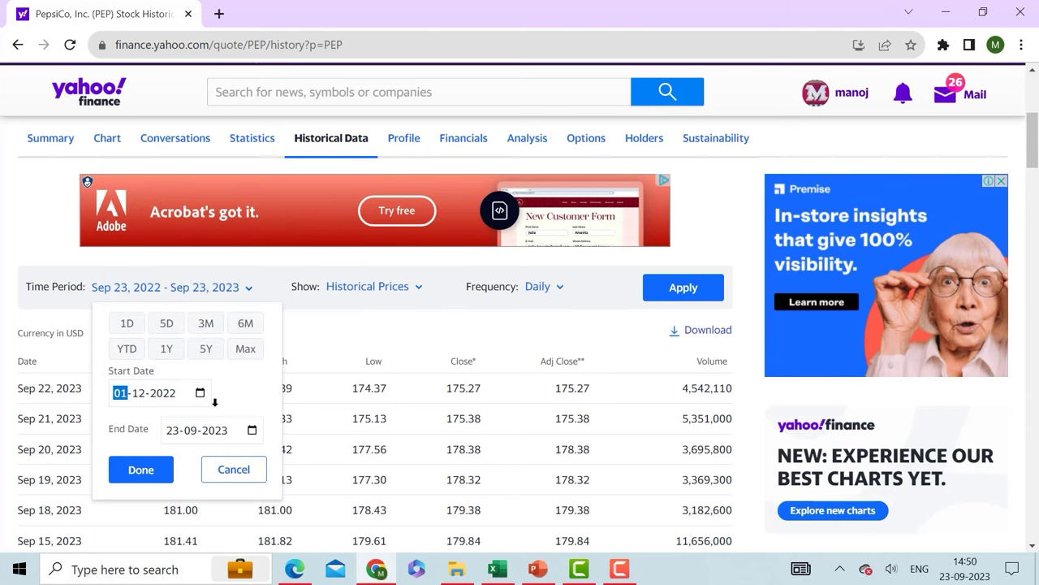
Set the end date of the time period to 31-12-2022 and apply the range to the price table
left_click(251, 429)
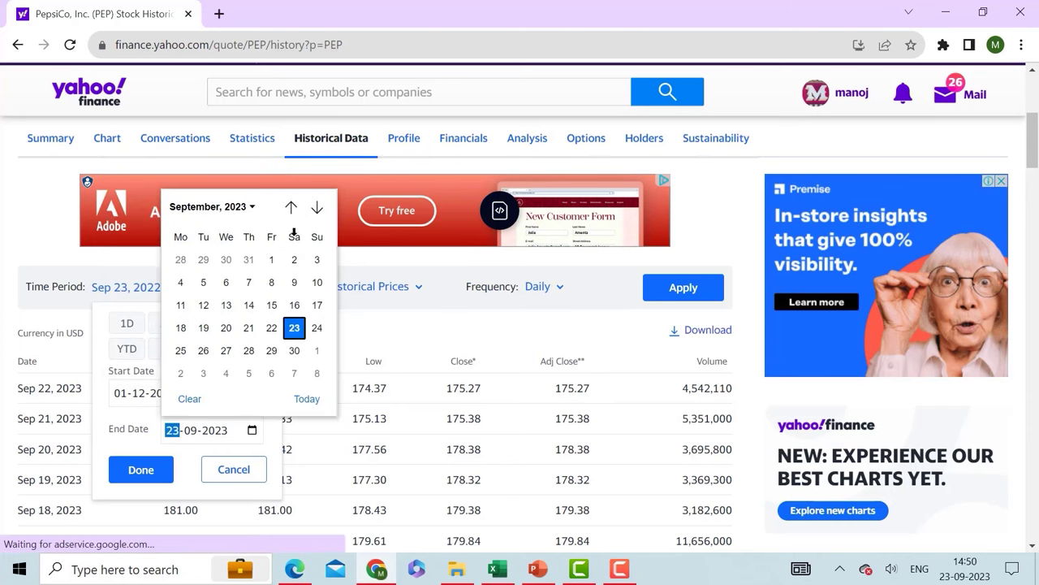
left_click(211, 202)
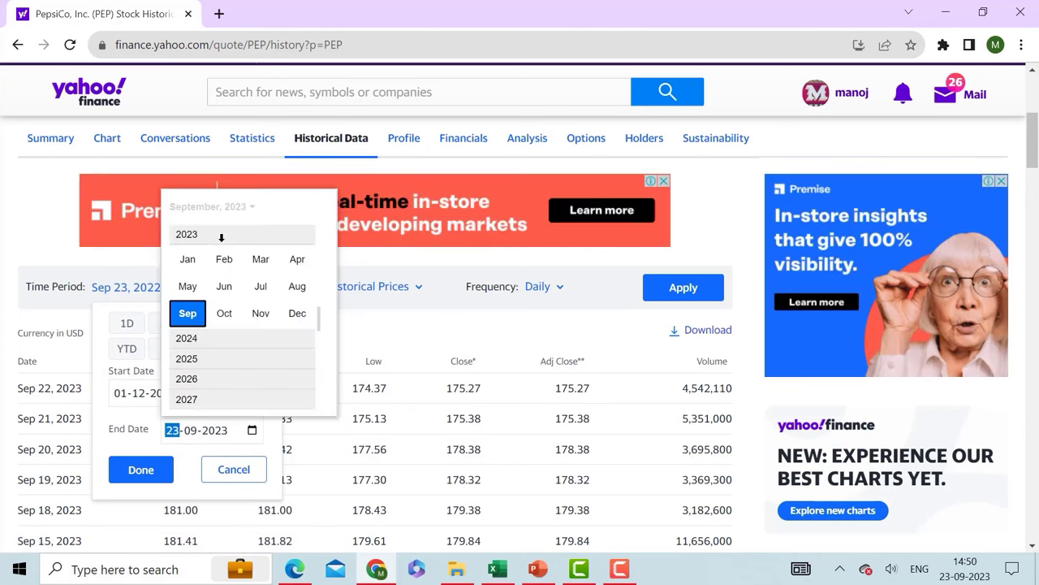
left_click(294, 311)
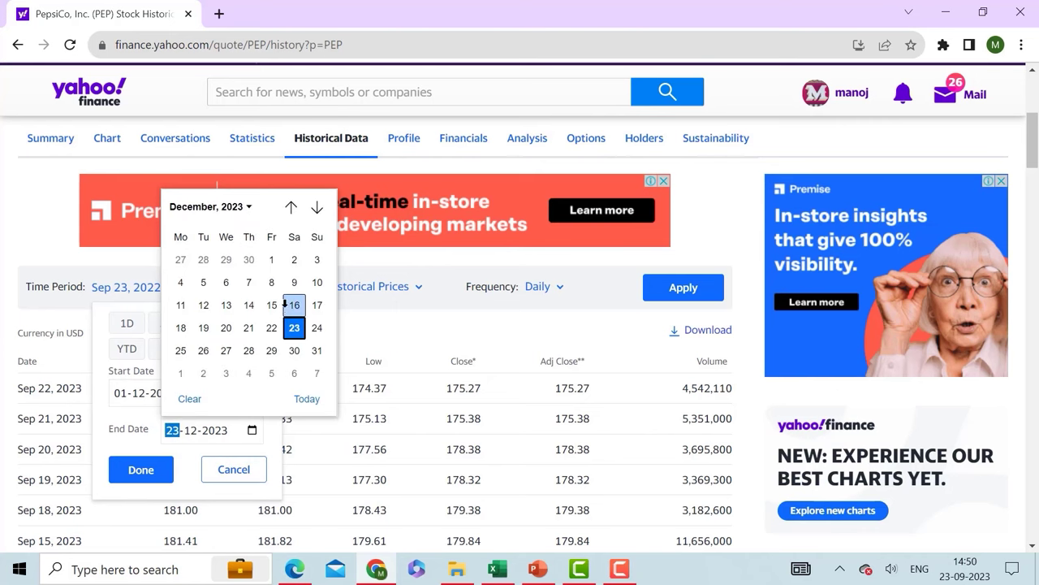
left_click(214, 199)
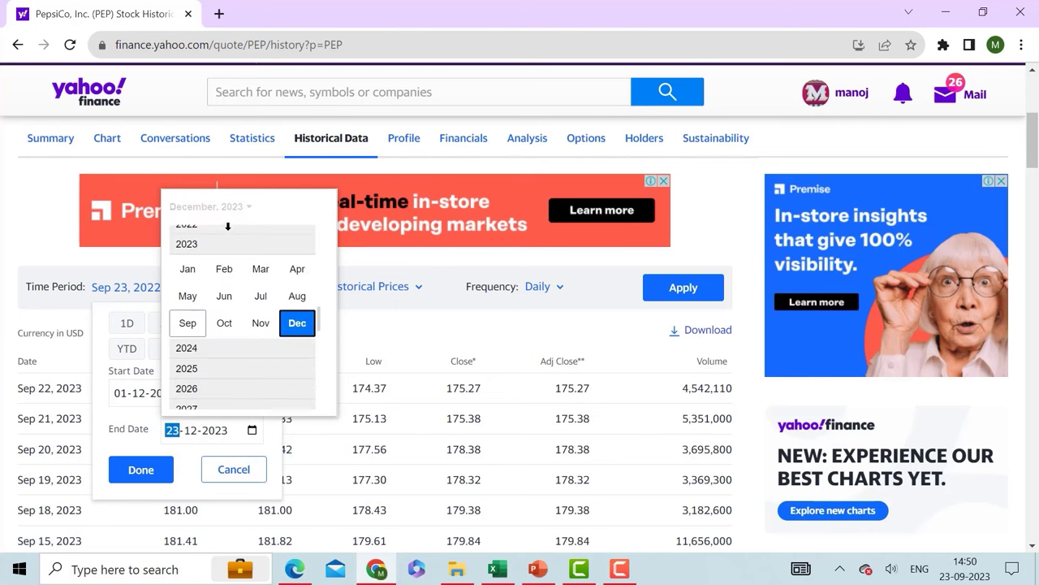
left_click(225, 225)
left_click(289, 310)
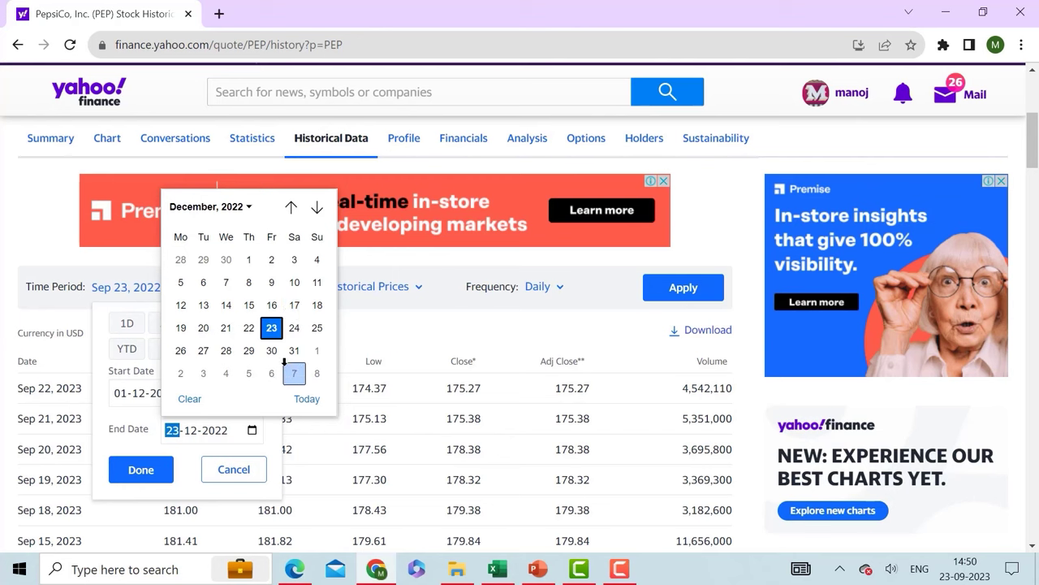
left_click(294, 341)
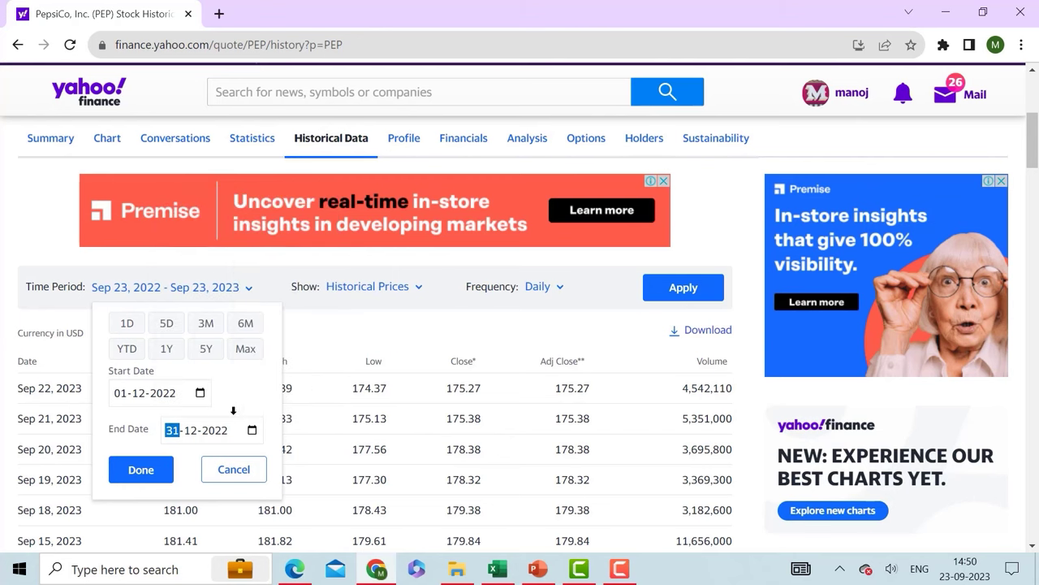
left_click(151, 469)
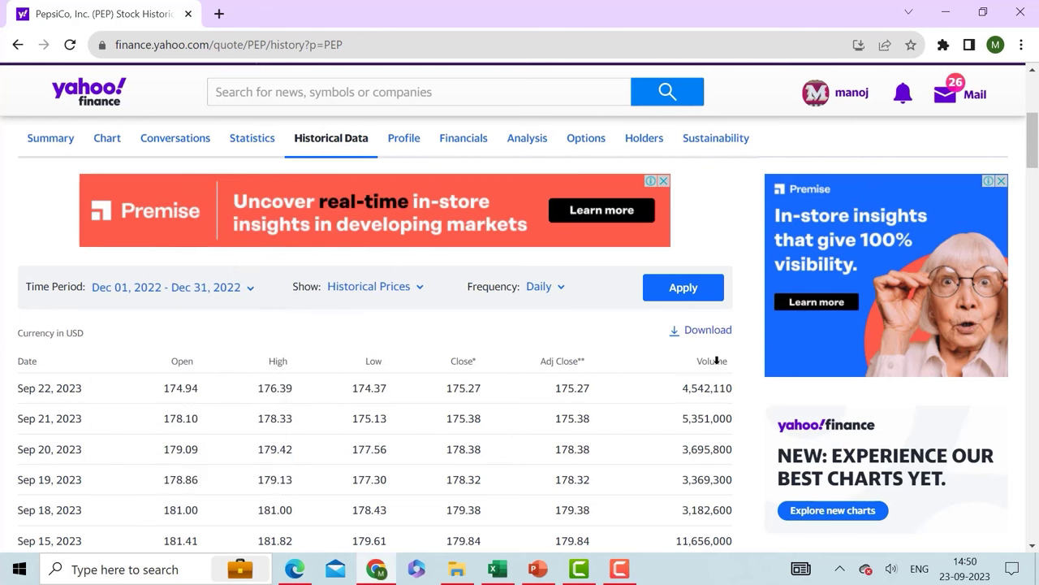
left_click(683, 286)
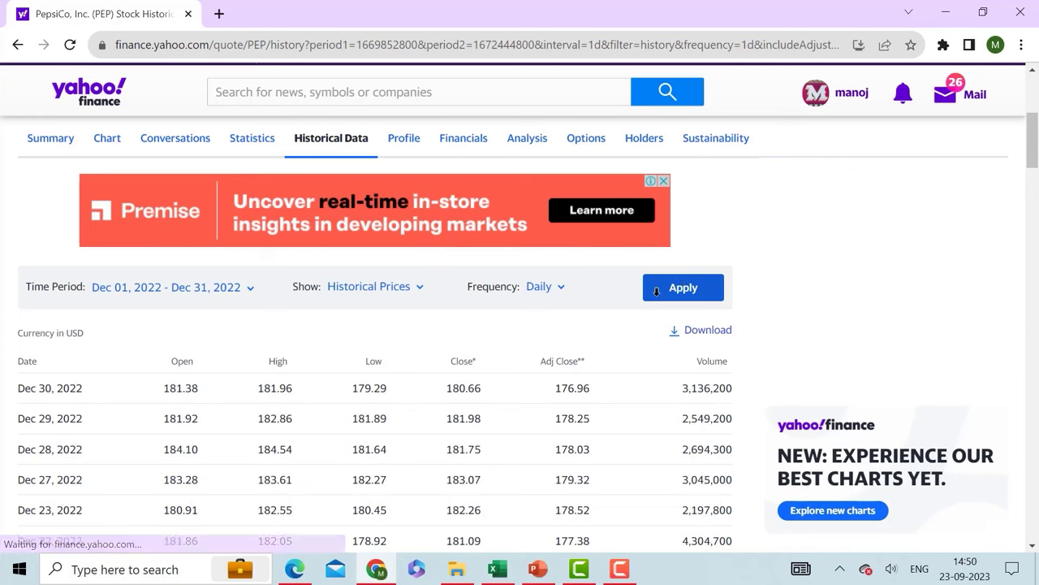
Check PepsiCo's opening and closing prices for Dec 30, 2022 in the historical price table
scroll(35, 283, "down", 1)
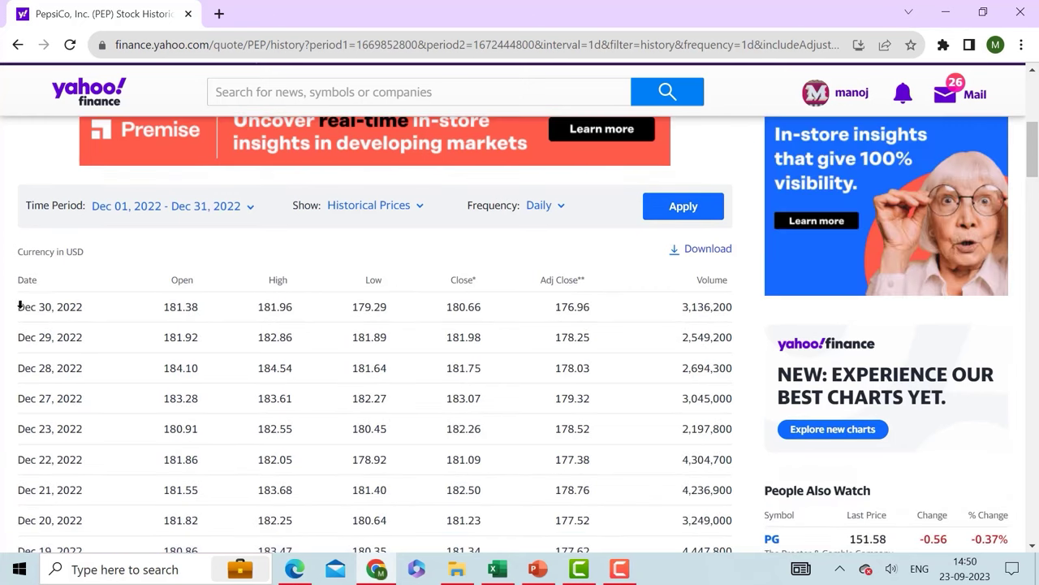
left_click_drag(21, 305, 182, 307)
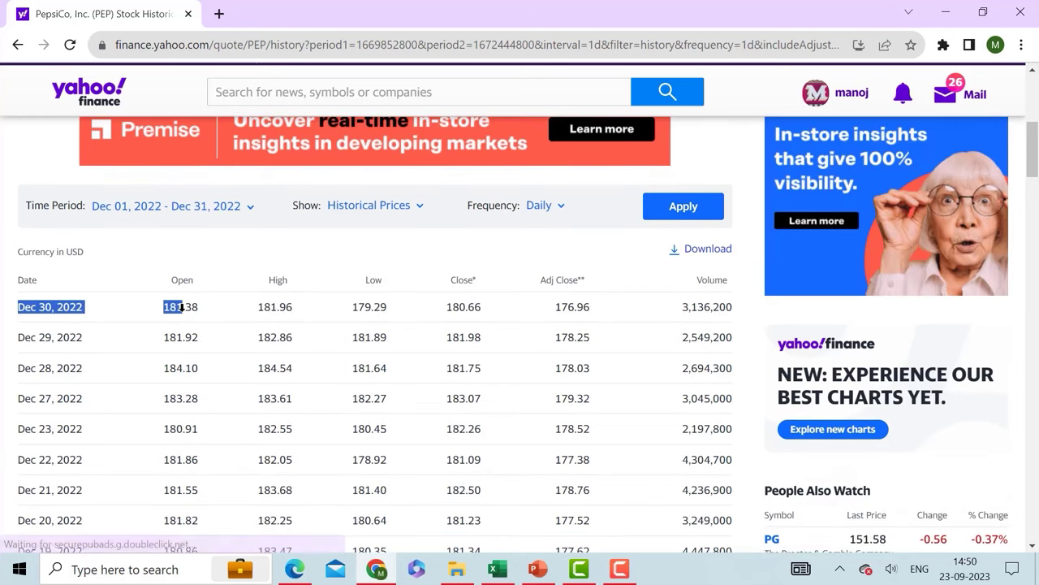
left_click(165, 307)
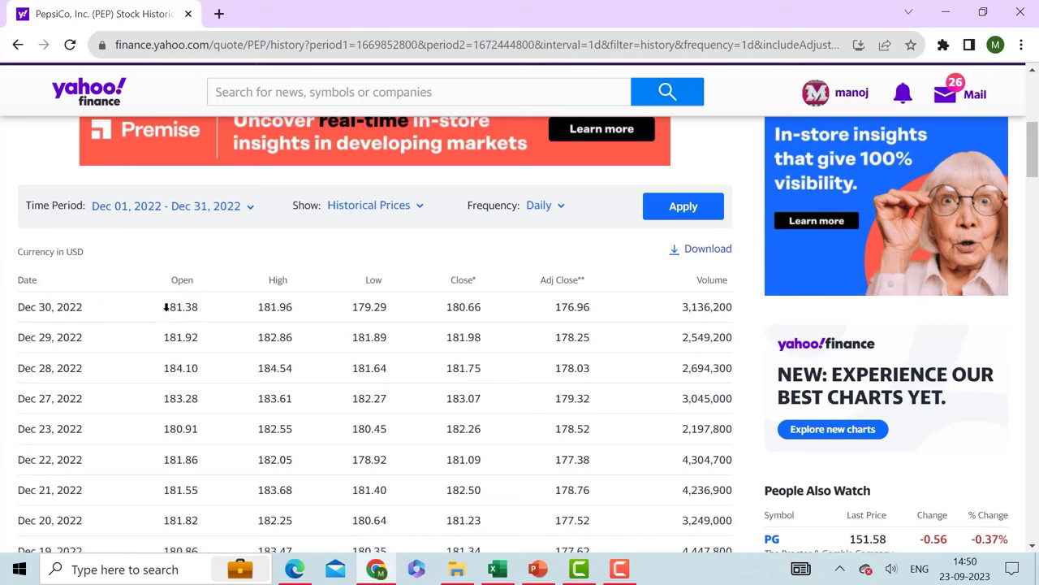
double_click(166, 307)
left_click(445, 305)
double_click(459, 306)
left_click_drag(440, 305, 493, 305)
Switch to the Excel DCF workbook and enter 180.66 in D54 as the CMP of Pepsico
left_click(497, 569)
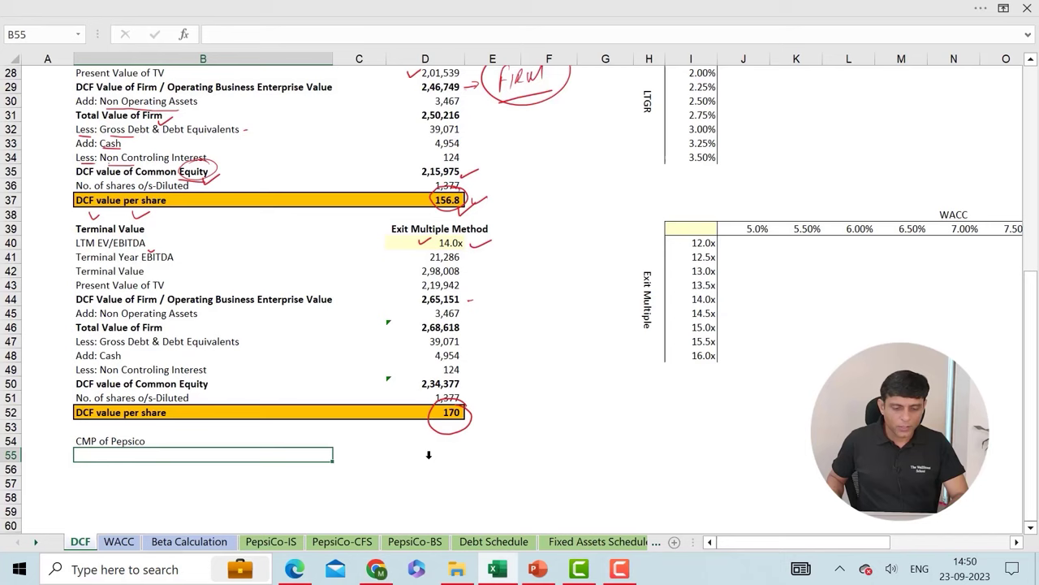
left_click(430, 453)
left_click(432, 437)
type("180.66")
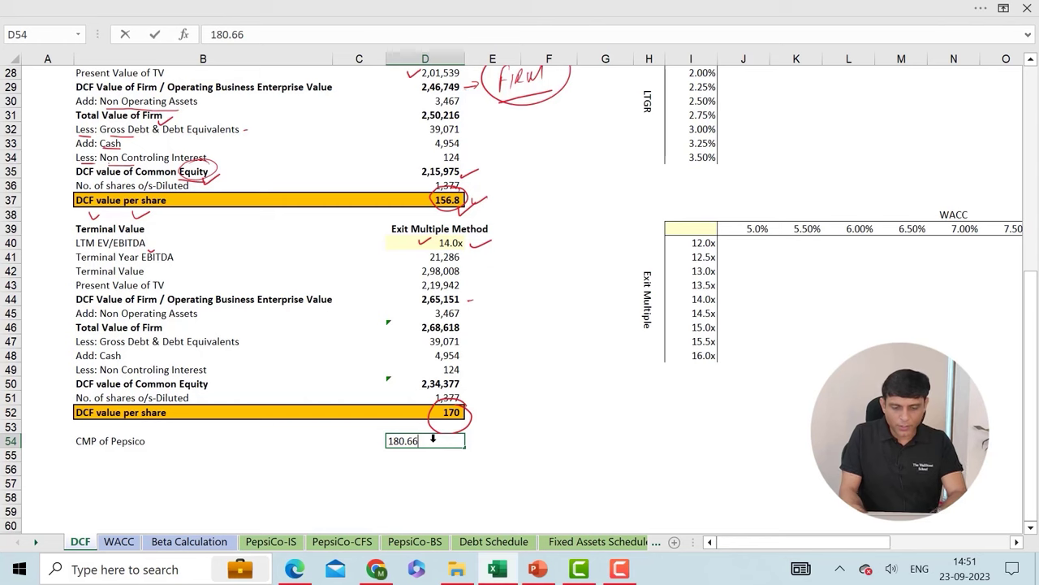
key("Return")
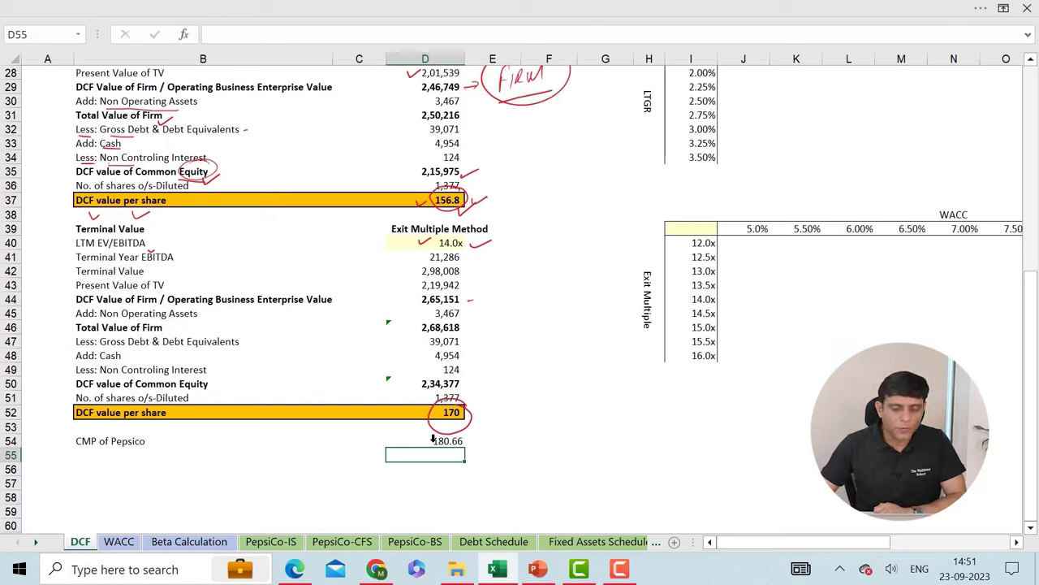
Mark up the Exit Multiple value per share and the CMP in red ink with ticks, a circle around the CMP and a bracket joining both
left_click_drag(418, 409, 435, 406)
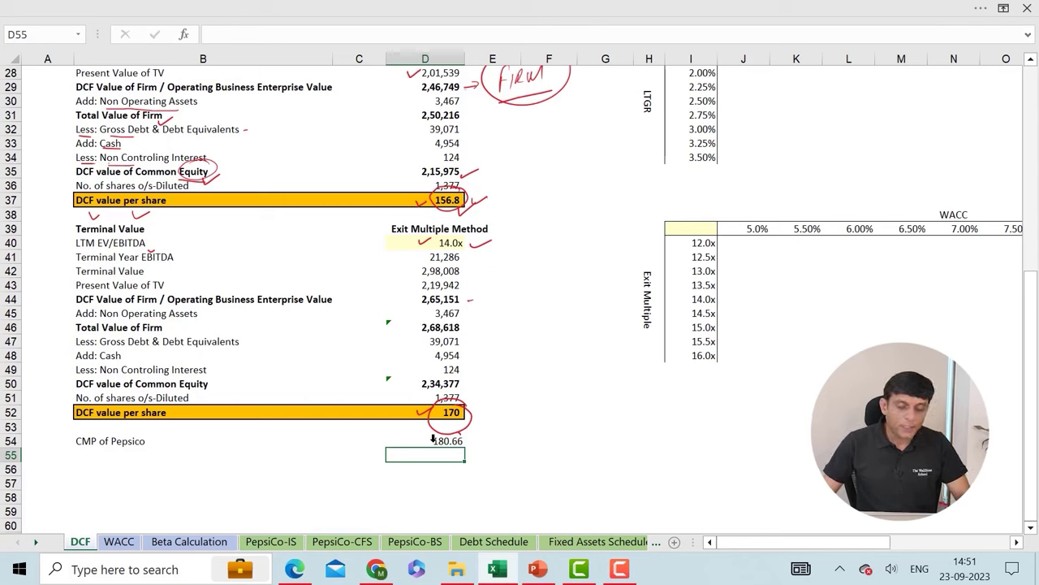
left_click_drag(433, 448, 465, 451)
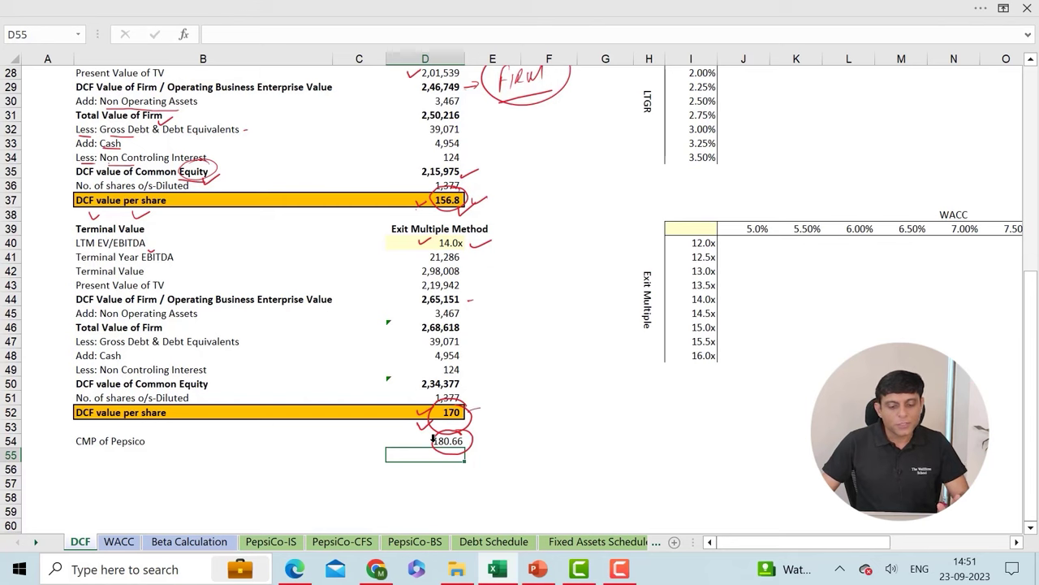
left_click_drag(471, 409, 475, 446)
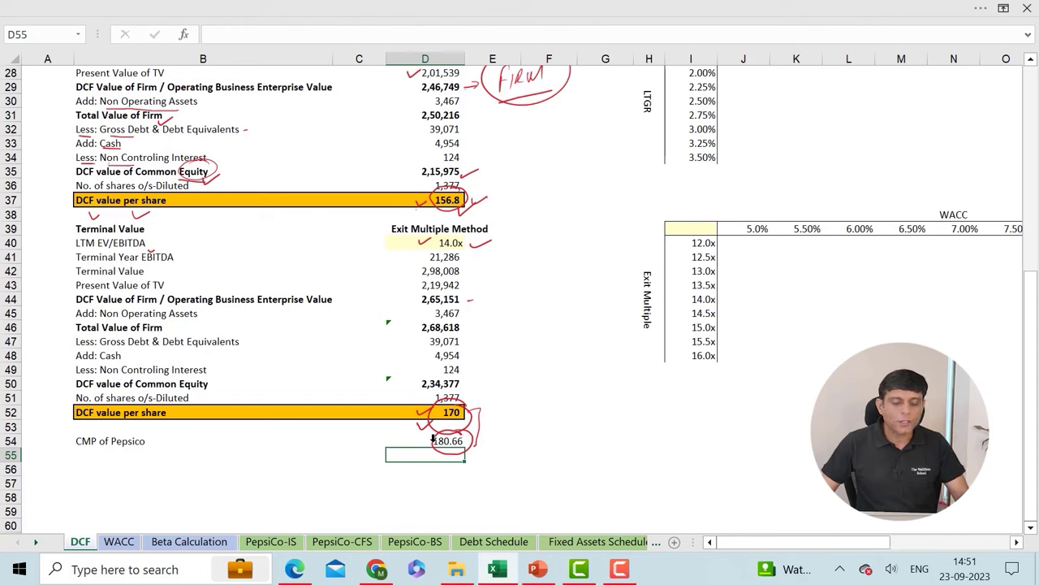
left_click_drag(468, 443, 492, 434)
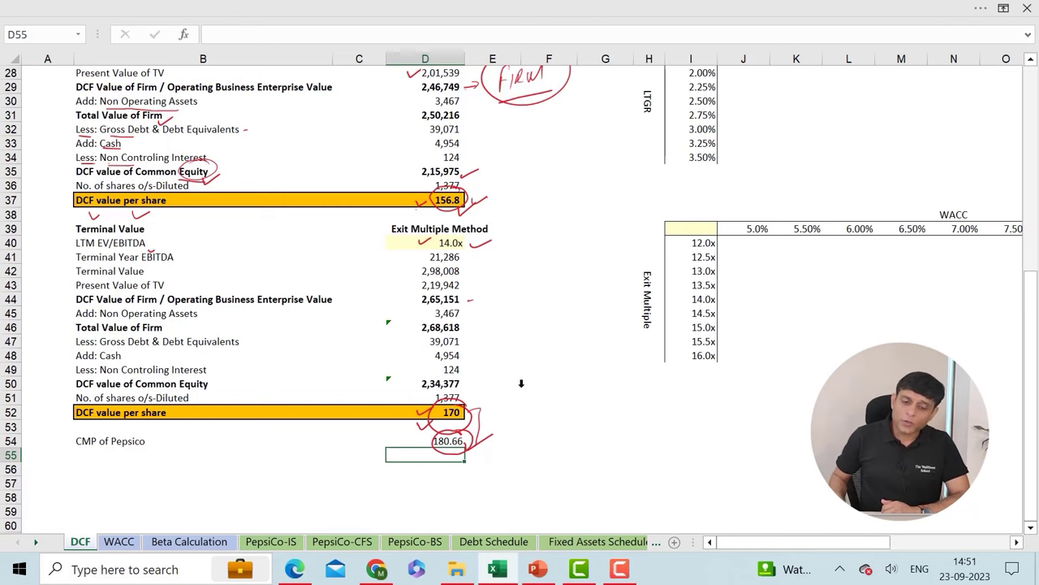
Link corner cell I25 of the WACC versus LTGR sensitivity table to the Gordon growth DCF value per share with =D37
scroll(520, 382, "up", 2)
left_click(407, 289)
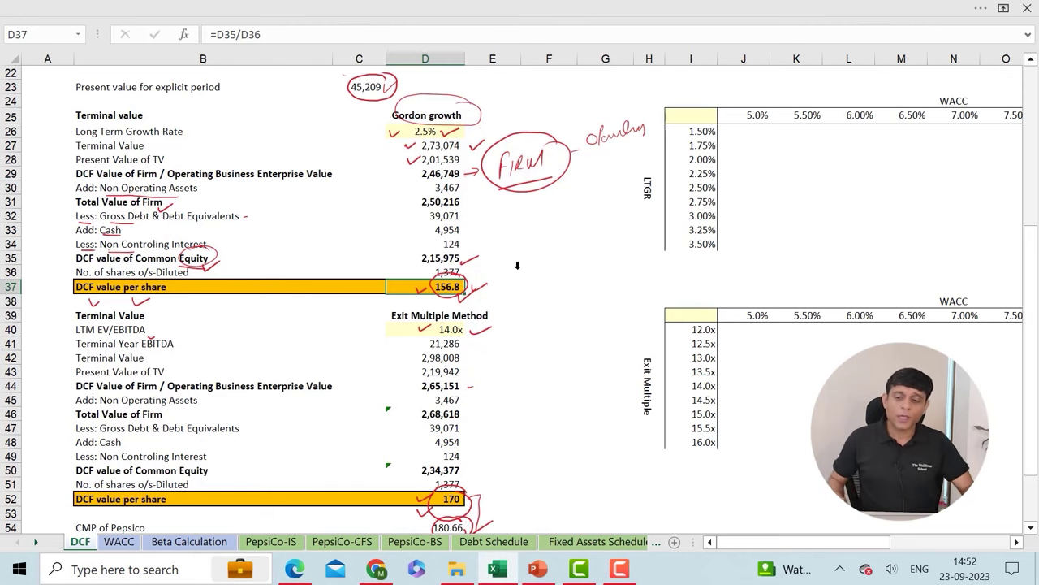
left_click(1016, 542)
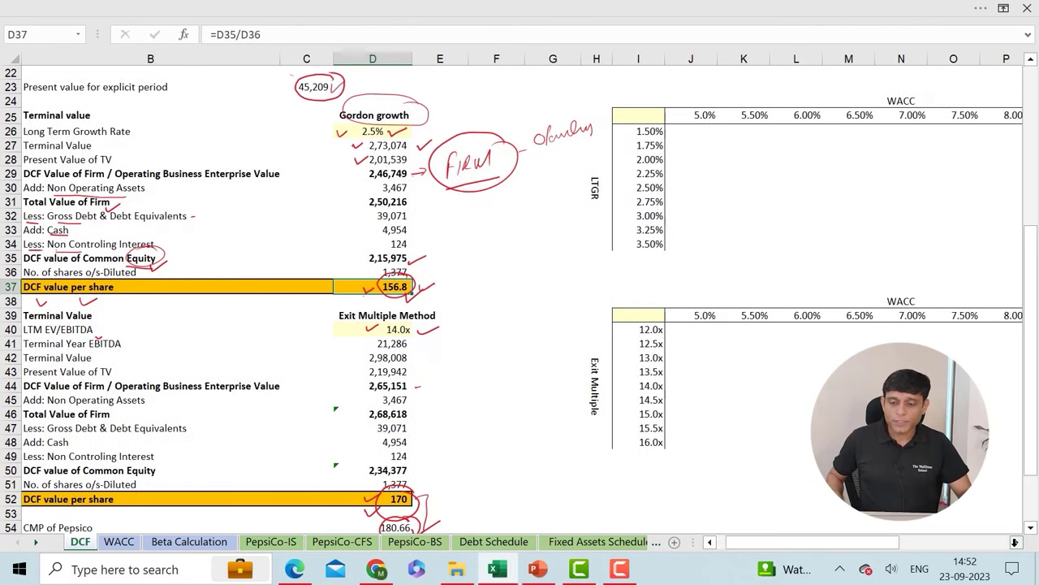
left_click(1016, 542)
scroll(566, 243, "right", 2)
scroll(560, 239, "up", 2)
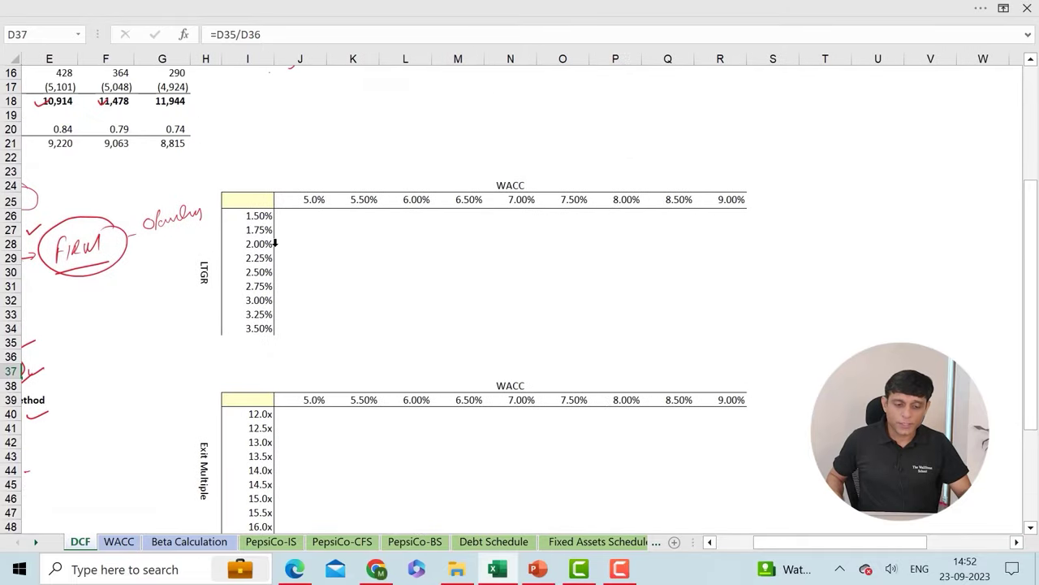
left_click(743, 542)
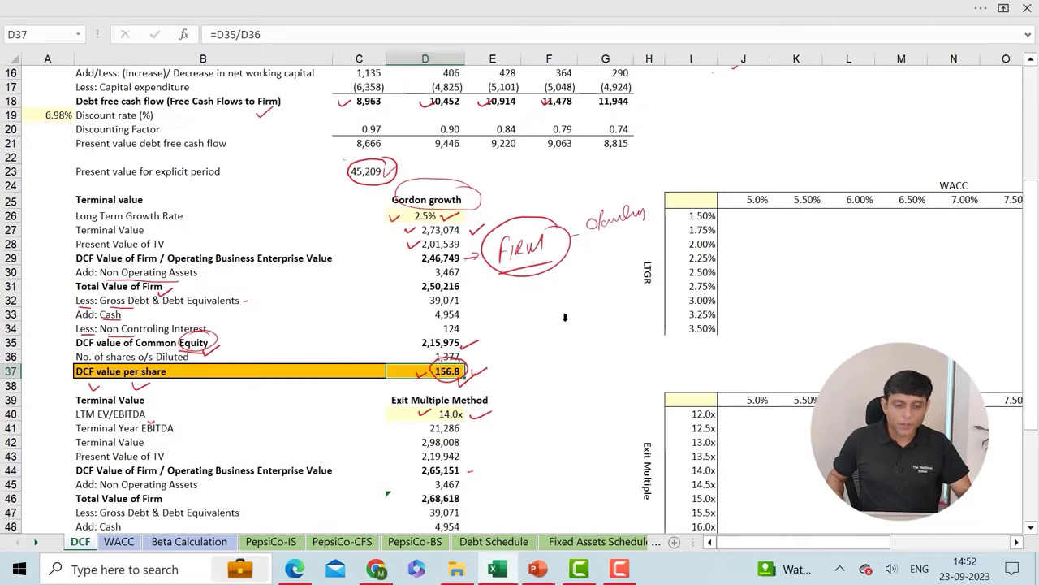
left_click(690, 199)
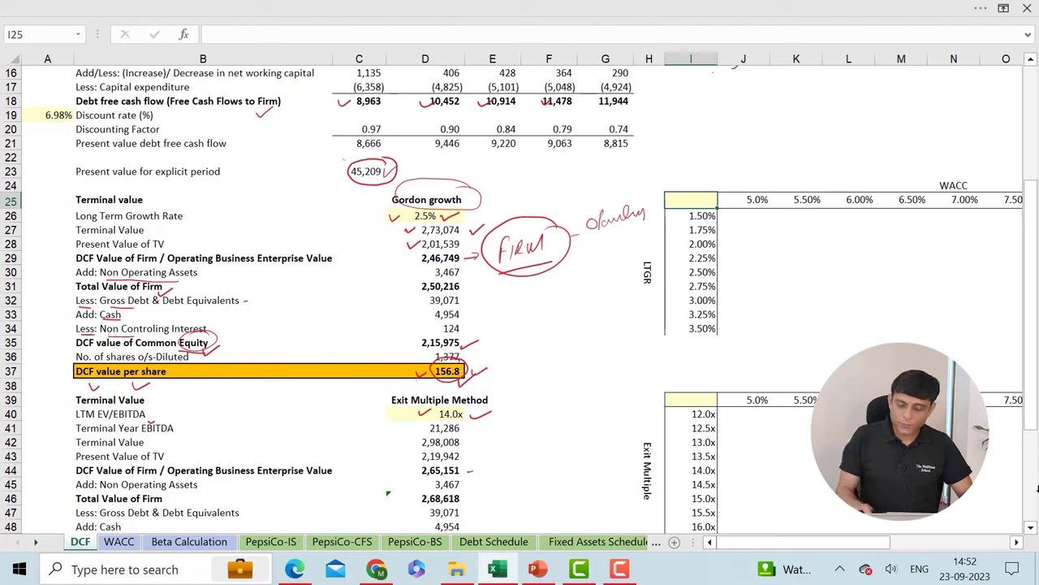
type("=")
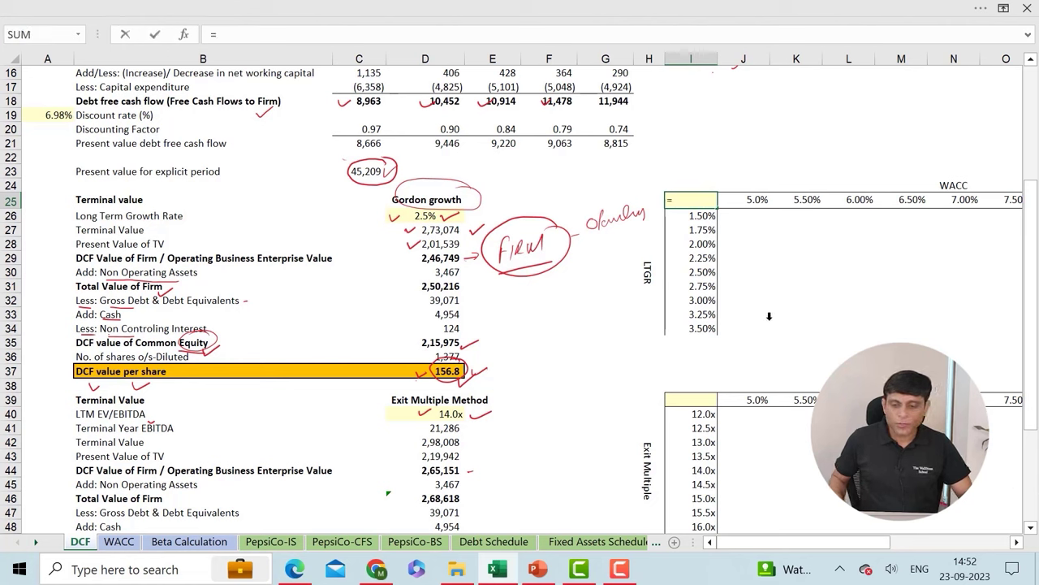
left_click(403, 368)
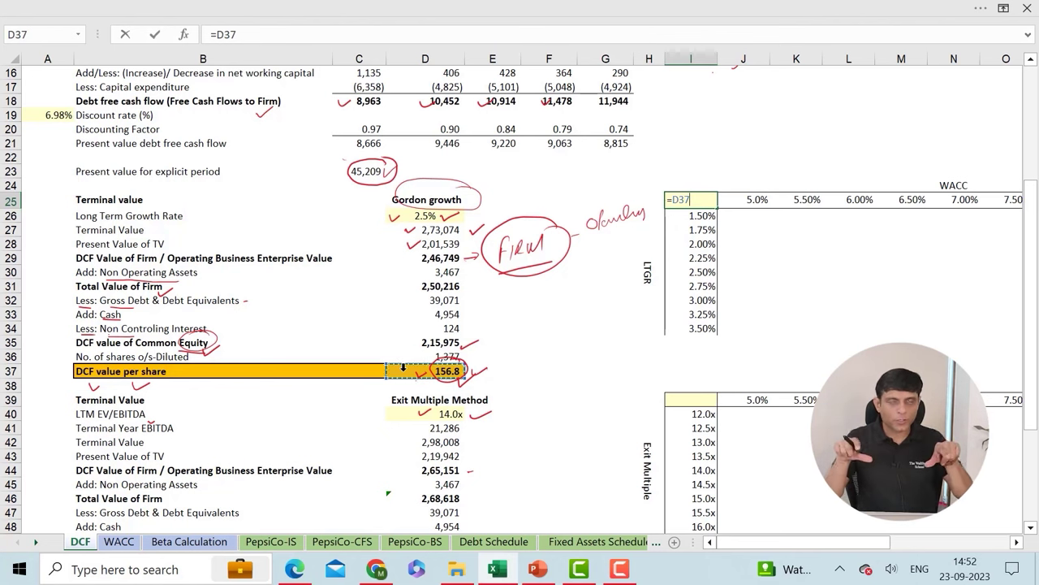
key("Return")
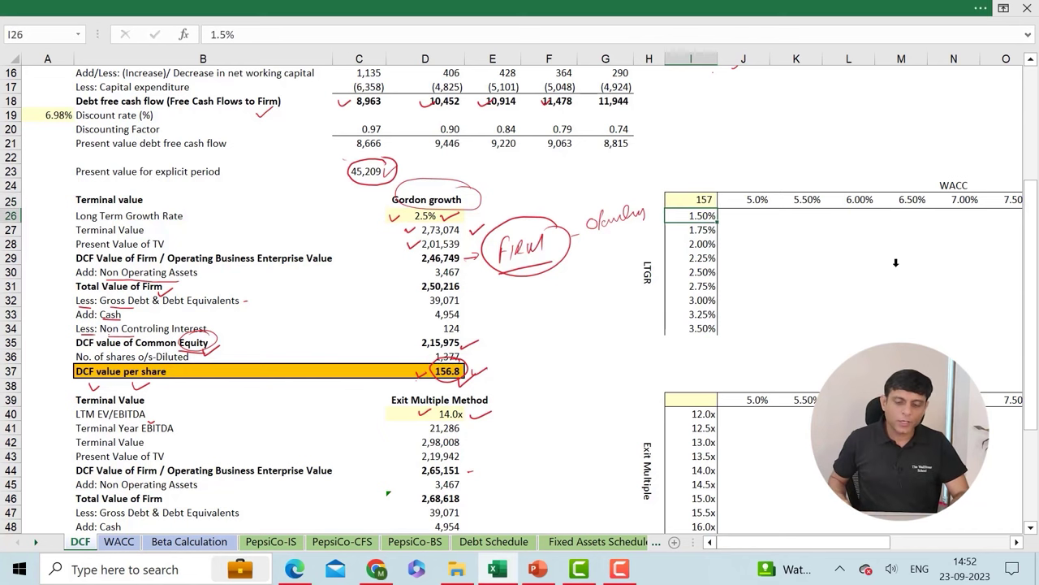
Select the WACC and LTGR grid I25:R34, restore the full ribbon and start a What-If Data Table for the range
key("Up")
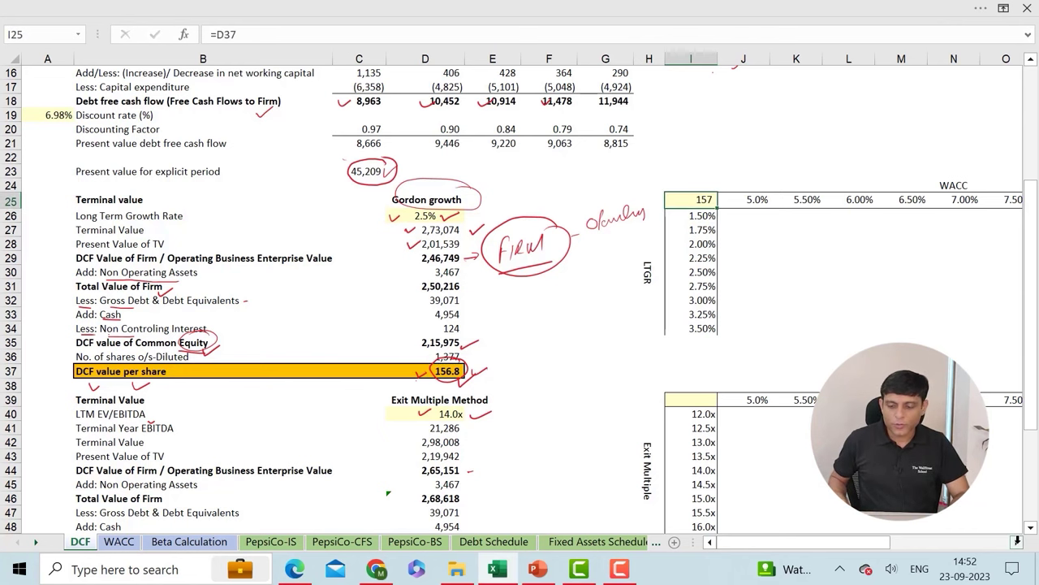
left_click(1016, 541)
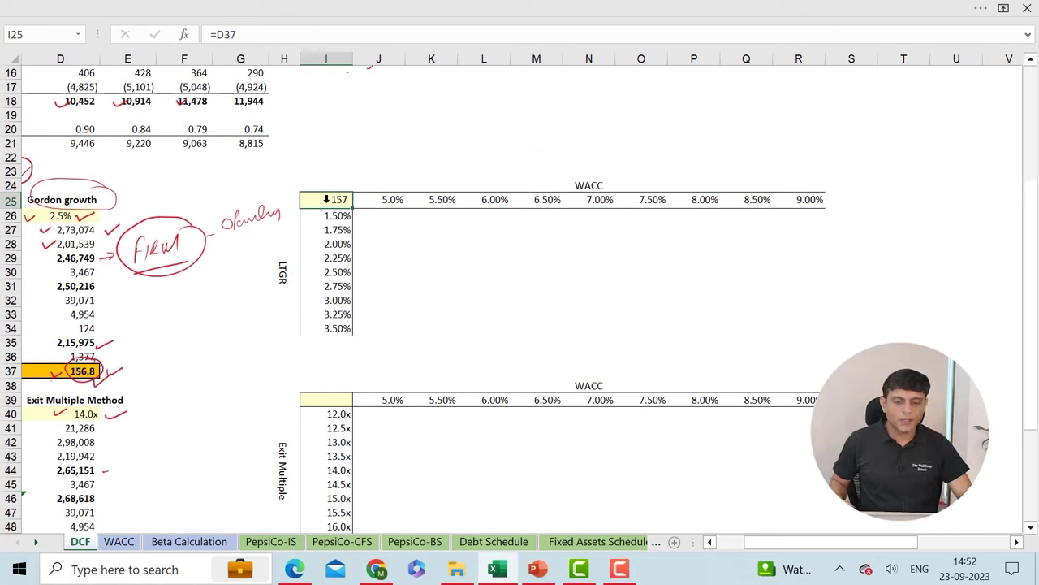
left_click_drag(329, 198, 784, 320)
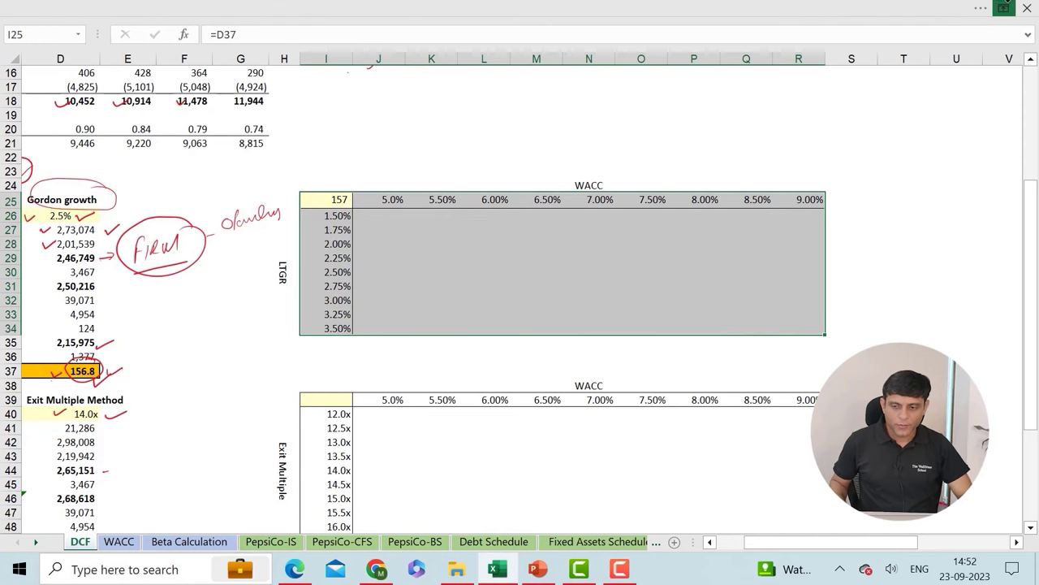
left_click(1002, 10)
left_click(938, 137)
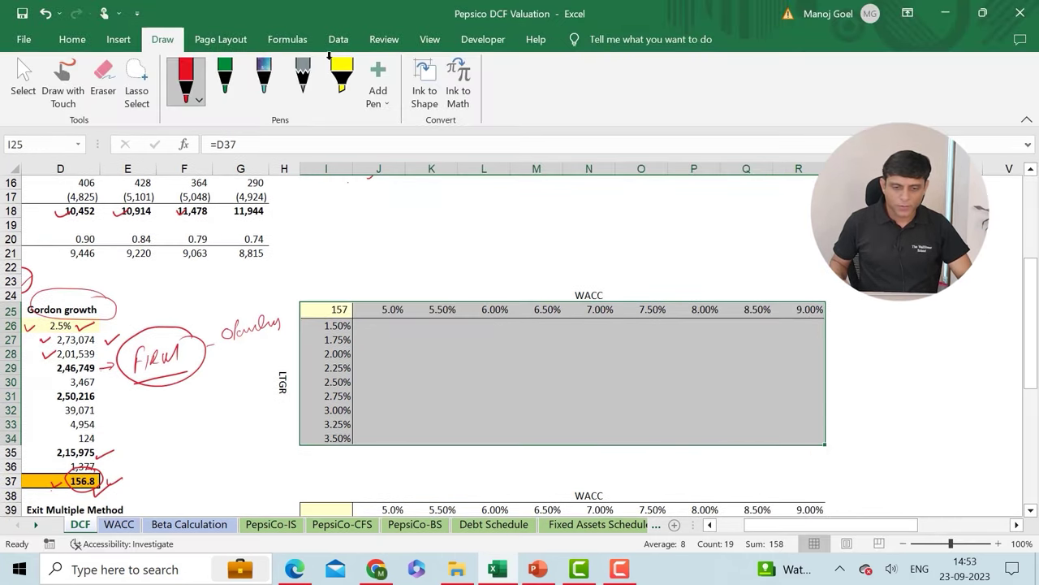
left_click(324, 39)
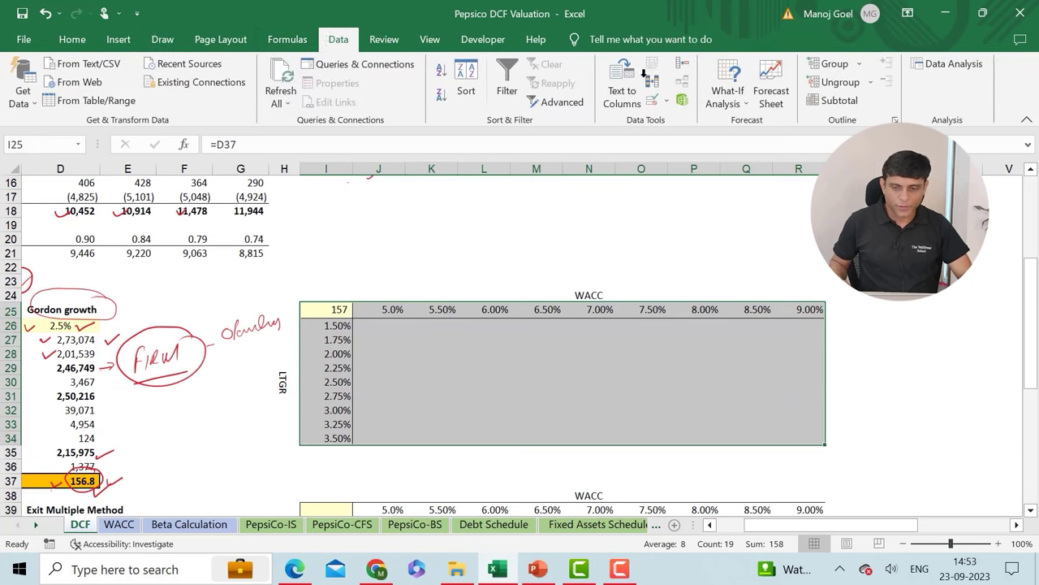
left_click(727, 91)
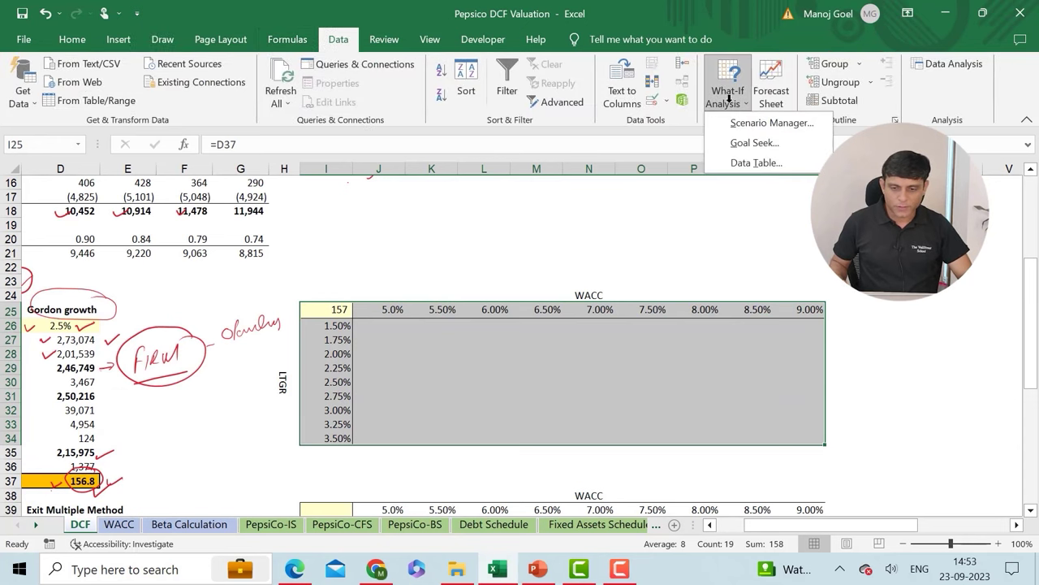
left_click(755, 162)
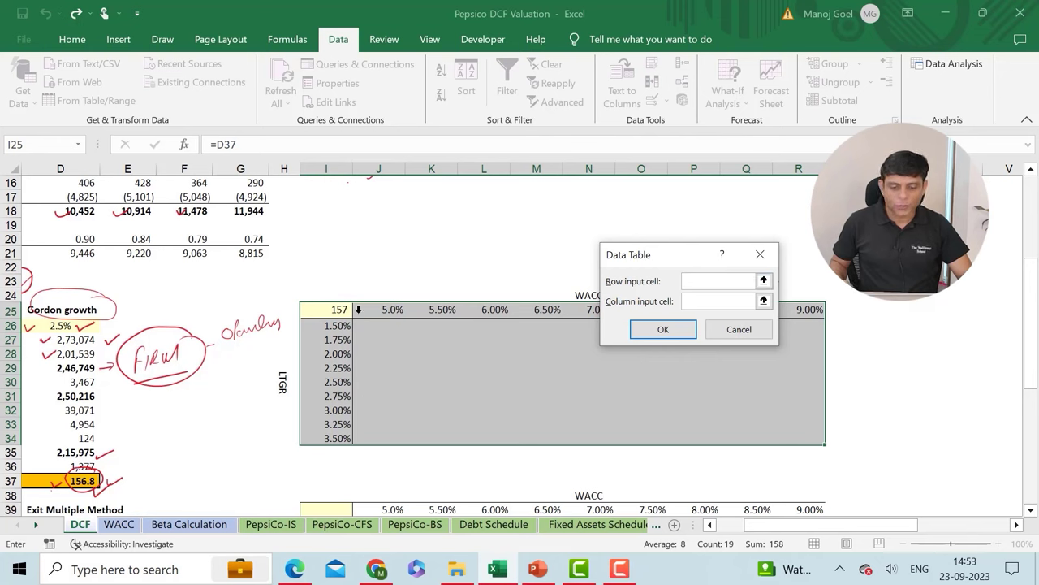
Fill the data table using discount rate cell A19 as row input and long term growth rate cell D26 as column input
left_click_drag(686, 251, 717, 387)
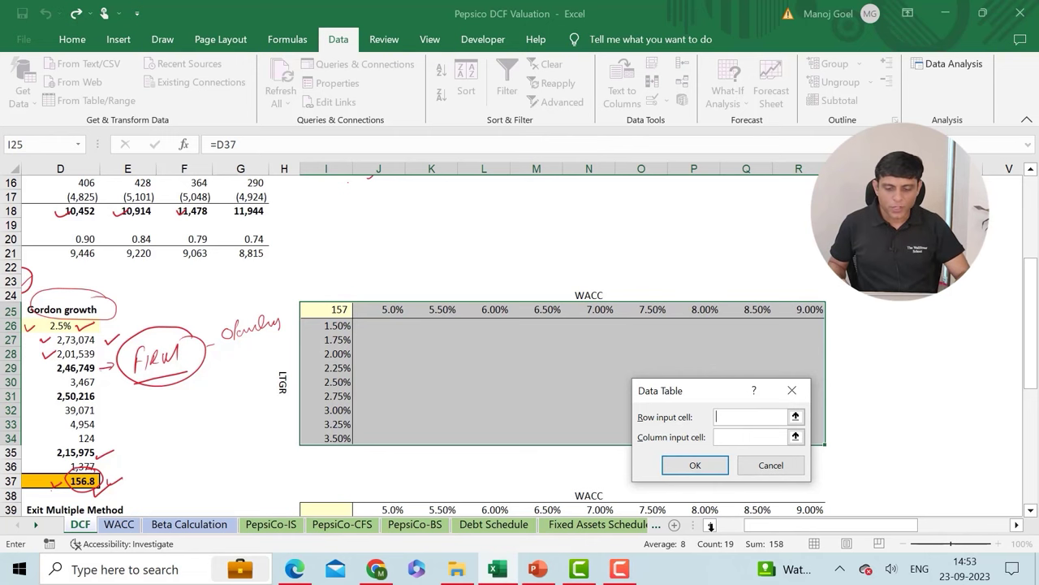
left_click_drag(726, 524, 708, 525)
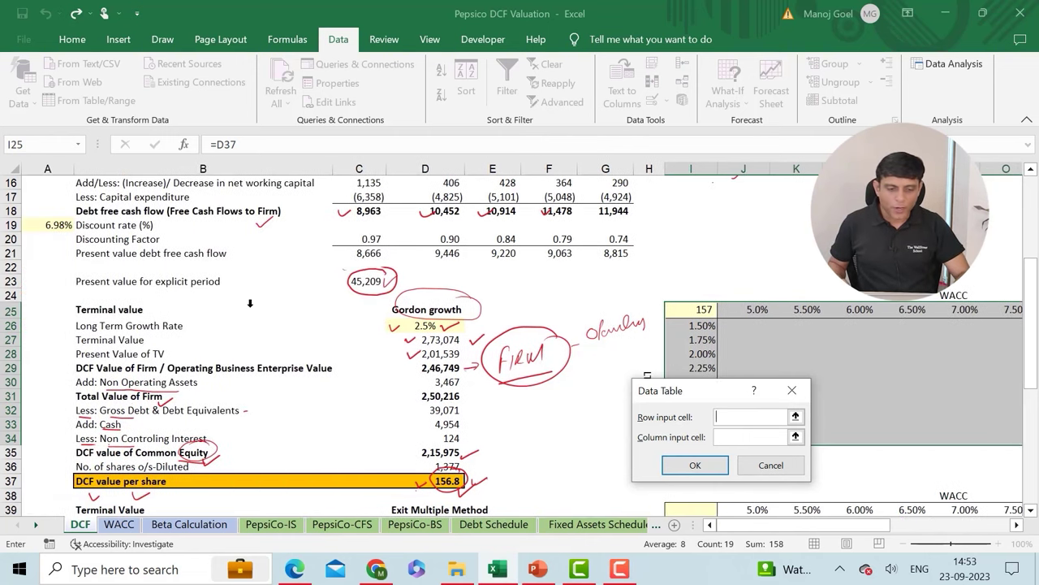
left_click(59, 223)
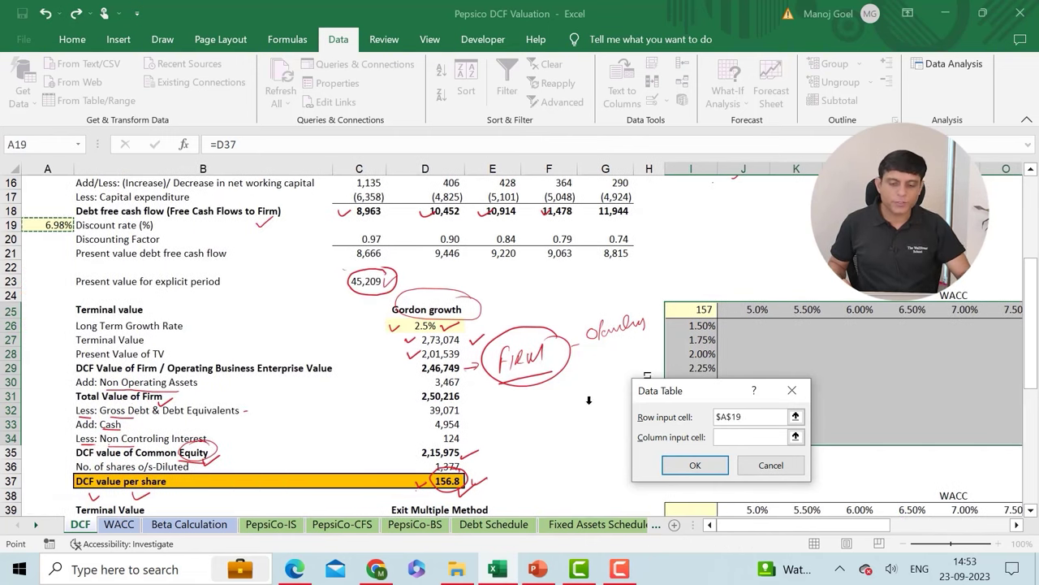
left_click(739, 437)
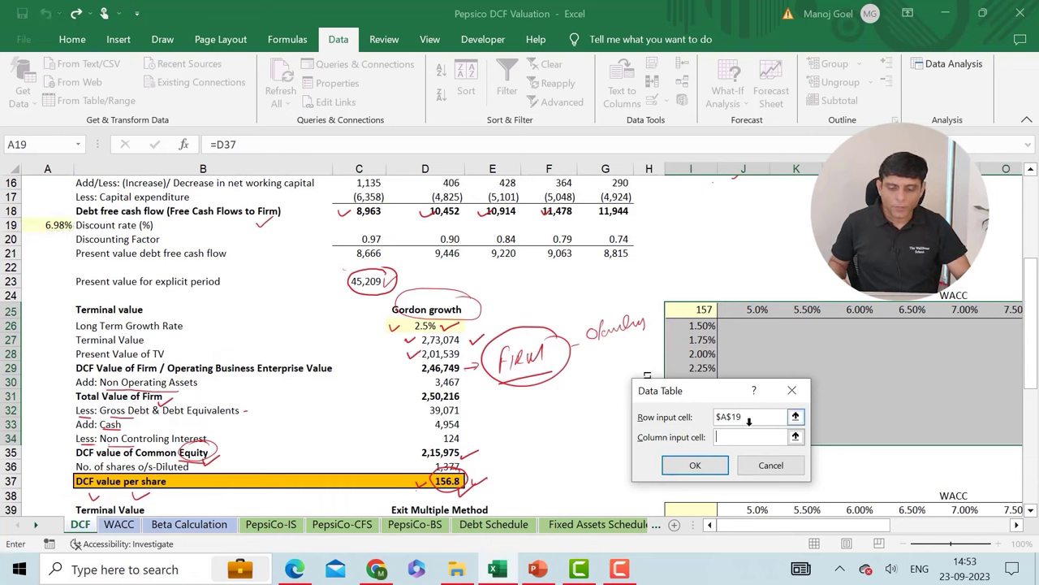
left_click_drag(711, 390, 696, 162)
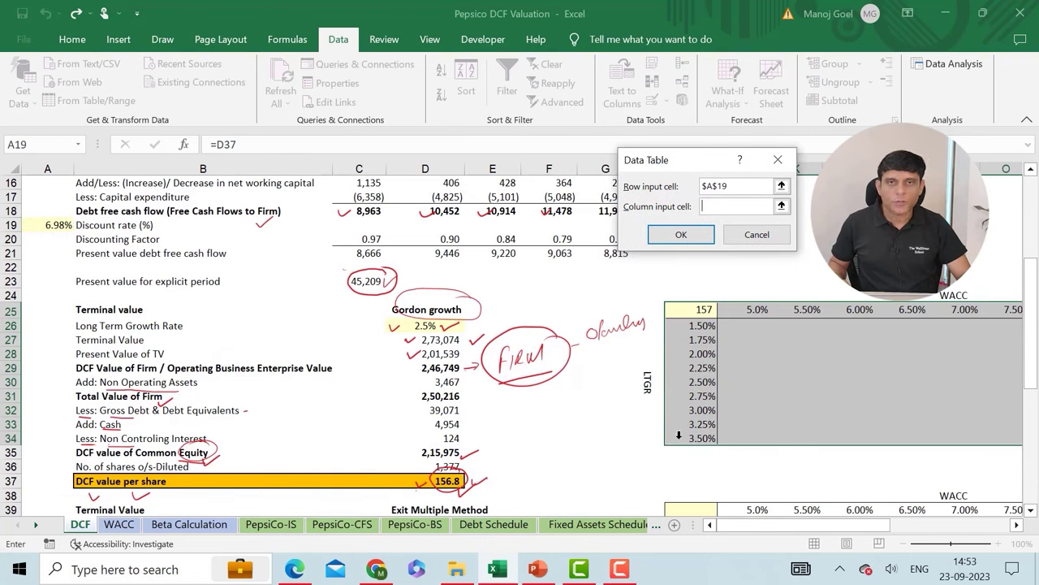
left_click(411, 325)
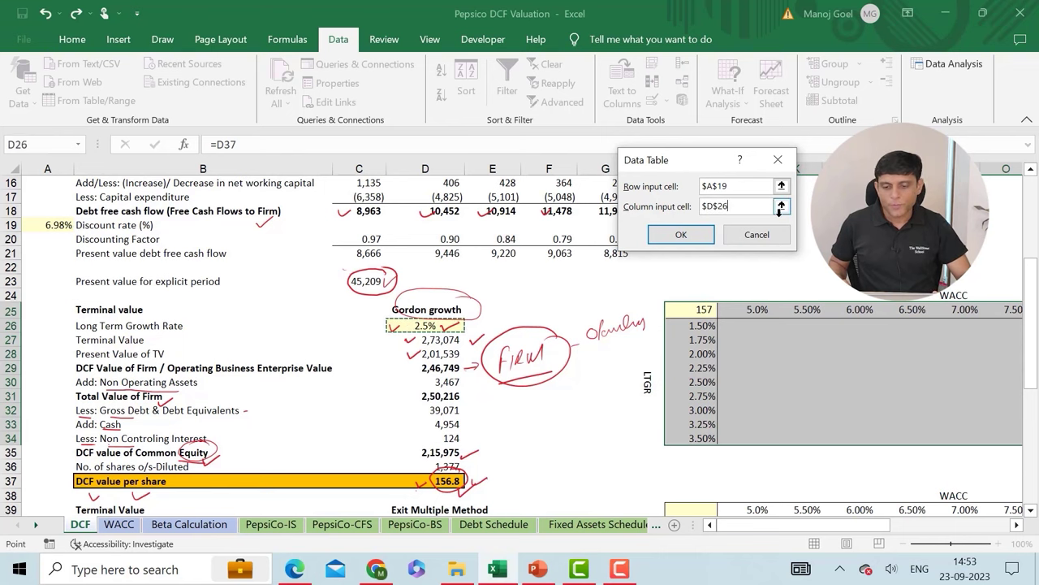
left_click(691, 232)
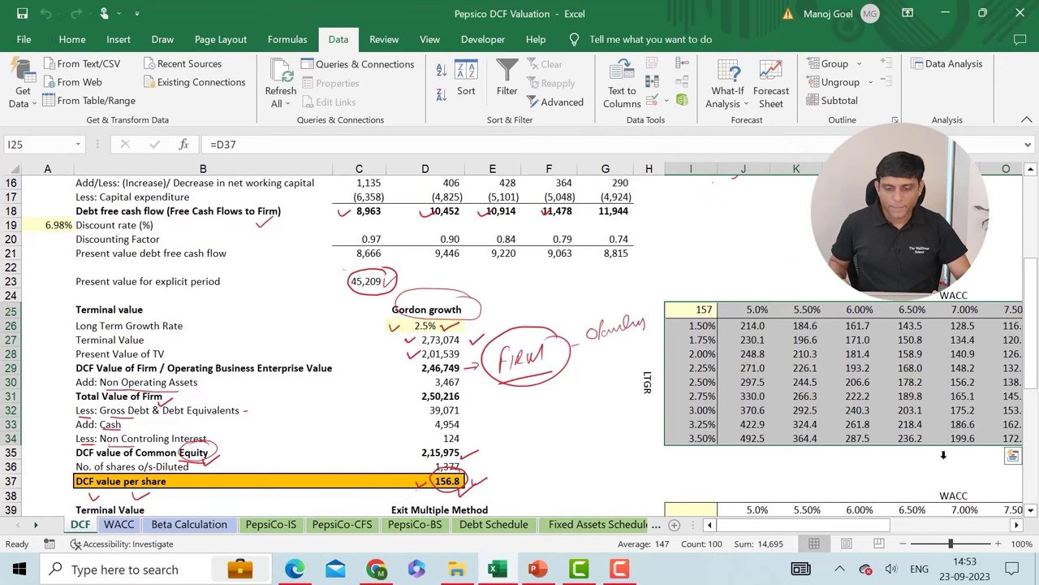
Review the filled sensitivity table along its WACC header row and its LTGR column
scroll(1015, 511, "right", 5)
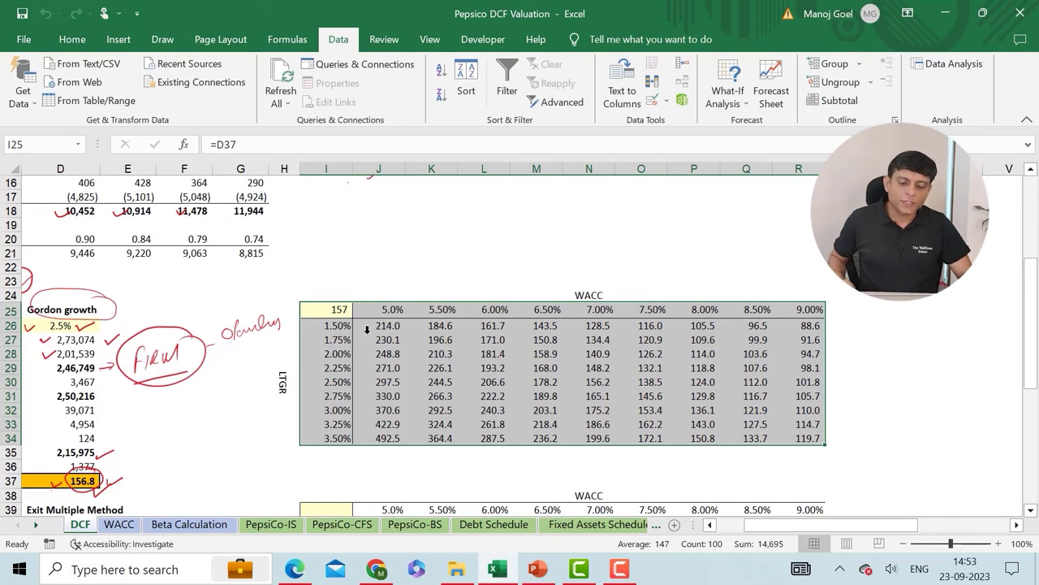
left_click_drag(372, 310, 757, 321)
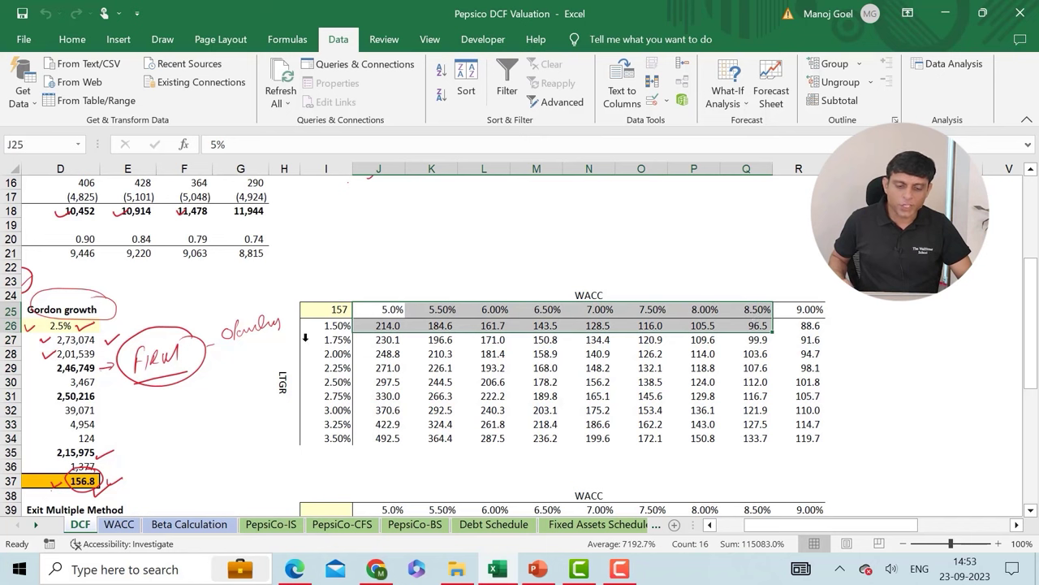
left_click_drag(325, 326, 324, 438)
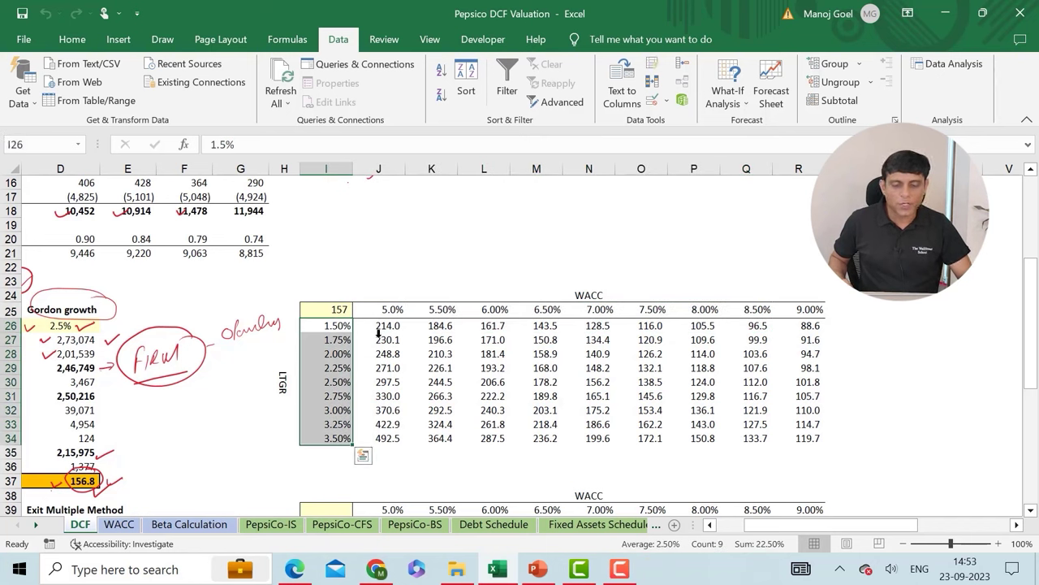
Shade the DCF value at 7.00% WACC and 2.50% LTGR, cell N30, light blue as the base case
left_click_drag(378, 327, 801, 412)
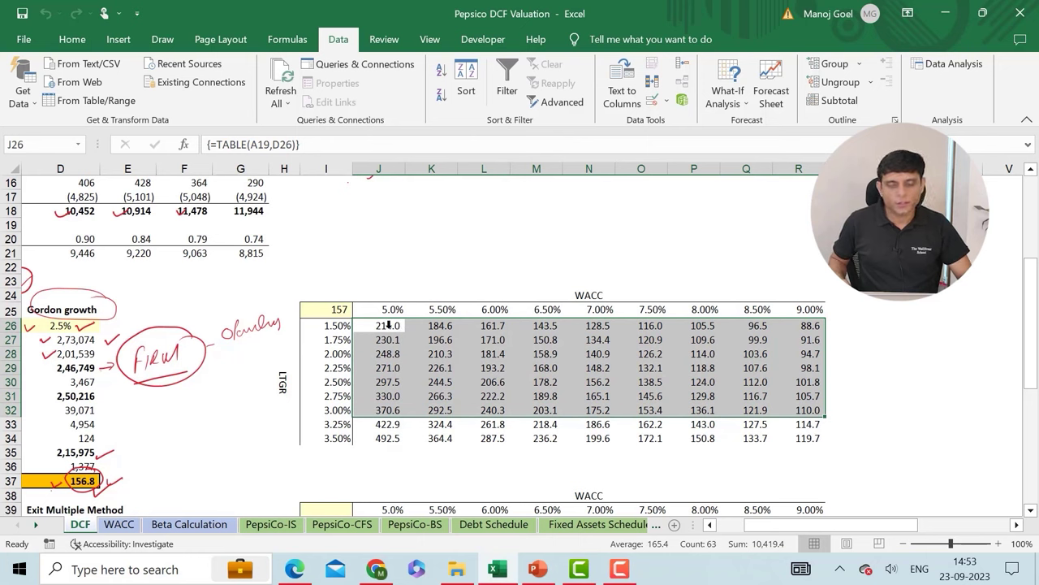
left_click(594, 310)
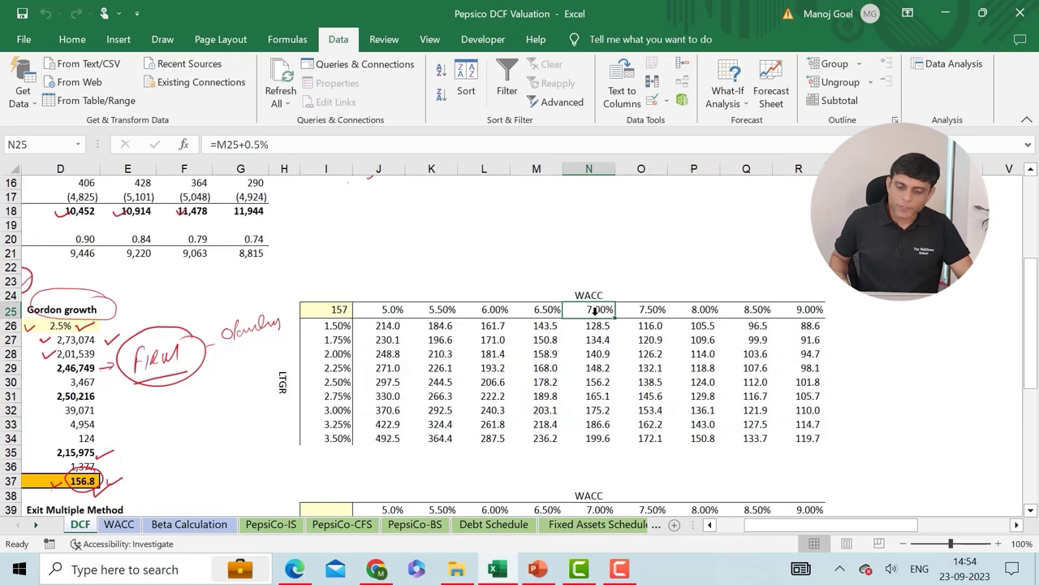
scroll(728, 518, "left", 5)
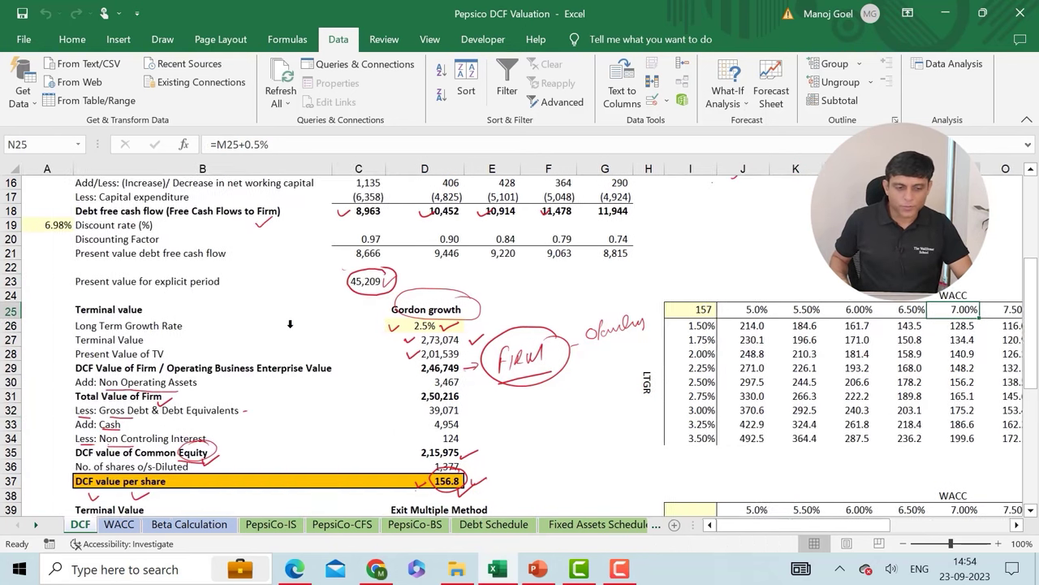
scroll(568, 325, "up", 2)
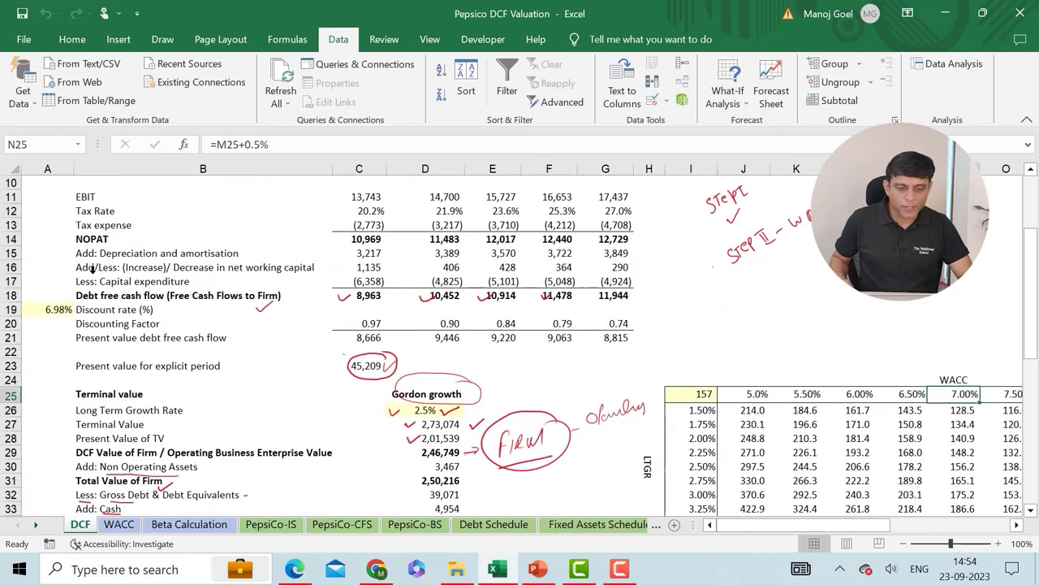
left_click(949, 393)
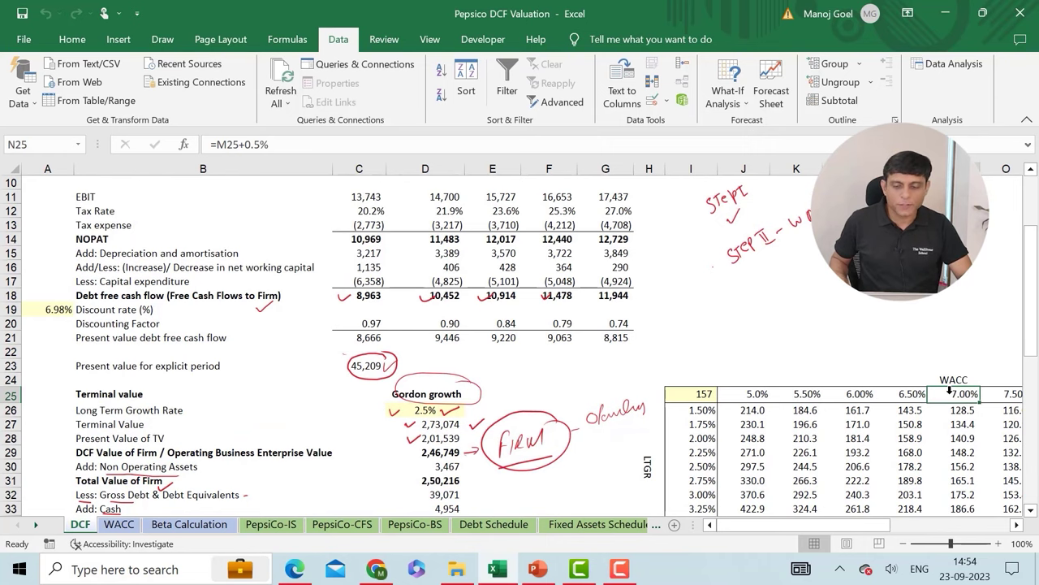
scroll(942, 390, "down", 1)
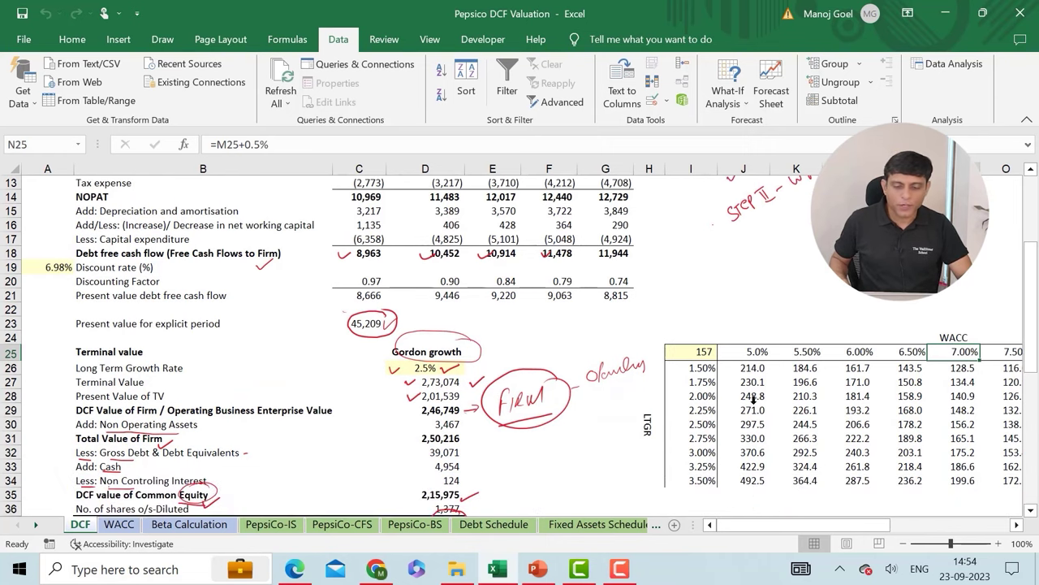
left_click(696, 418)
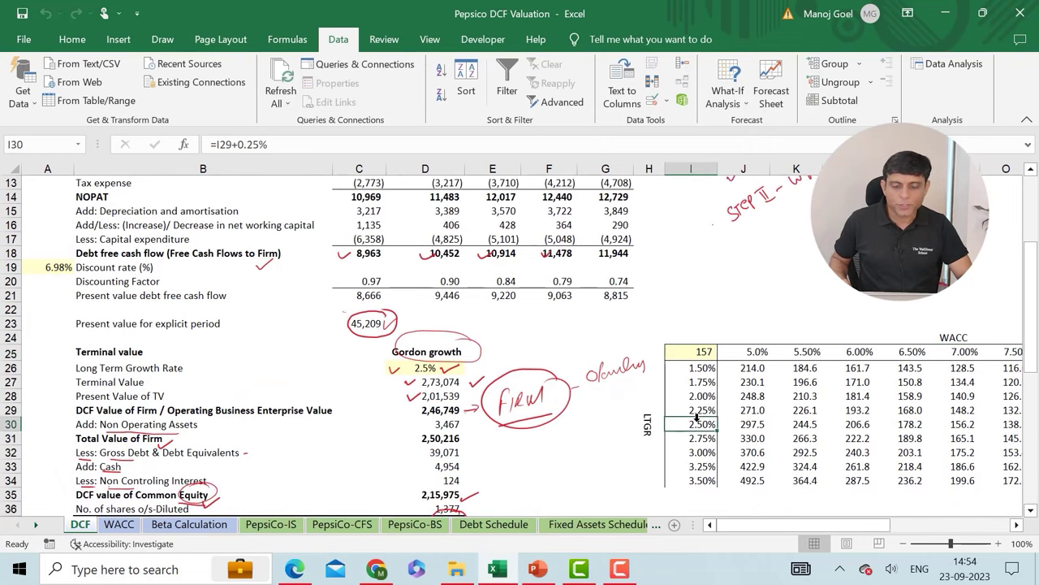
left_click(961, 419)
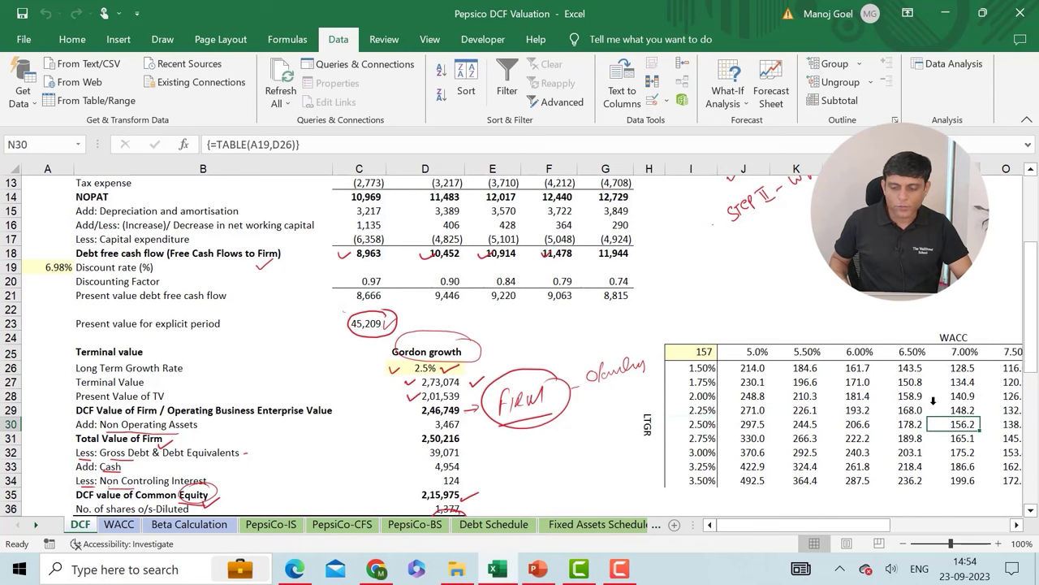
left_click(72, 39)
left_click(211, 95)
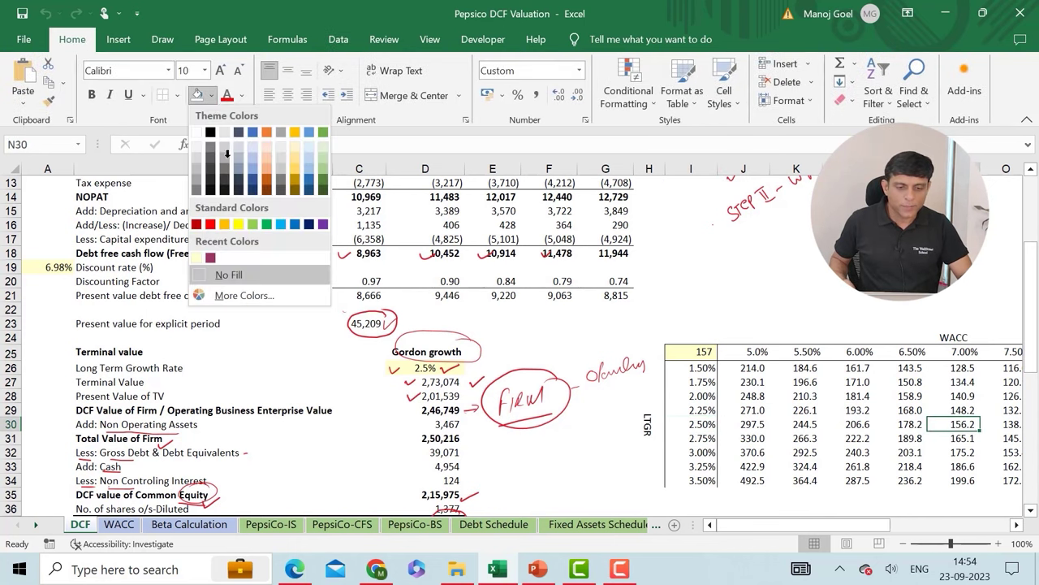
left_click(248, 150)
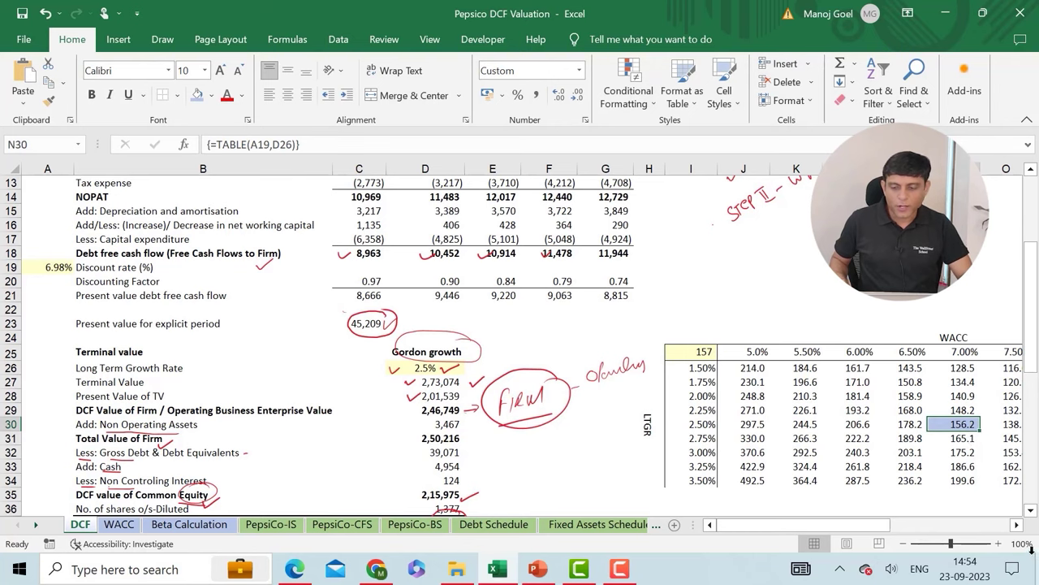
Fill the table values for WACC 6.50% to 7.50% and LTGR 2.00% to 3.00%, M28:O32, with light yellow
left_click(1015, 524)
left_click(1015, 524)
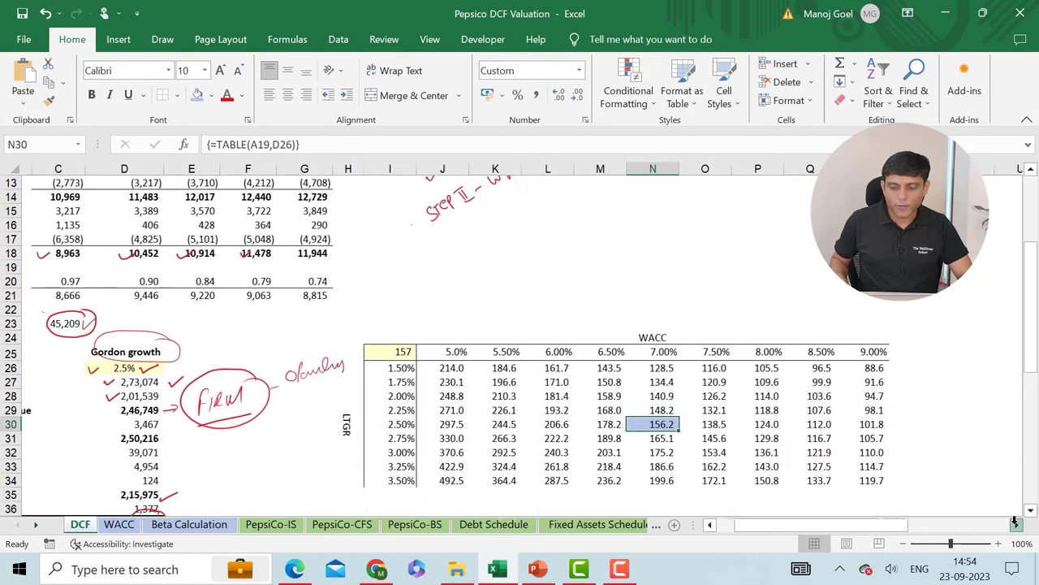
left_click(1015, 524)
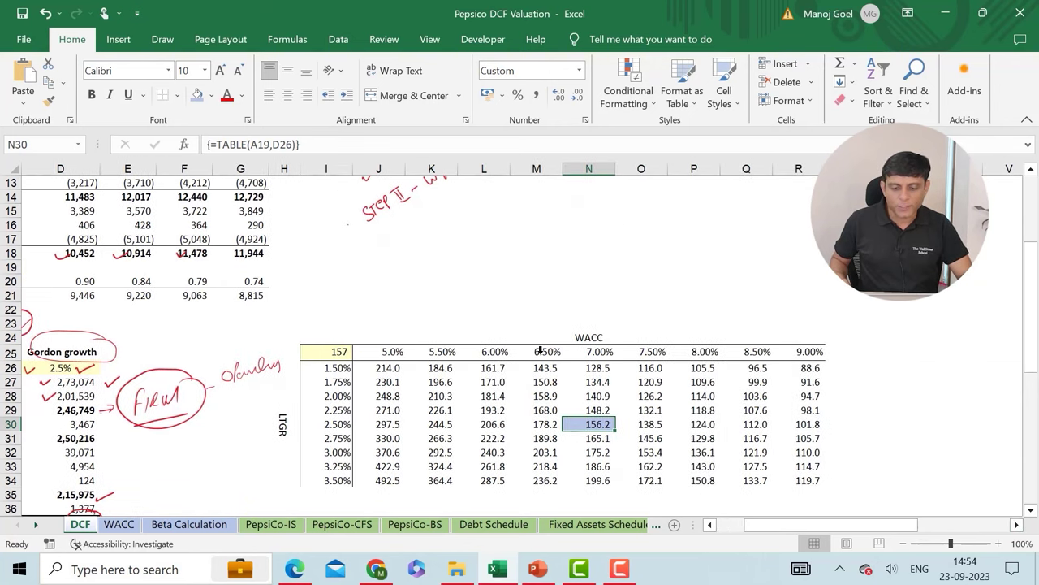
left_click_drag(537, 351, 656, 343)
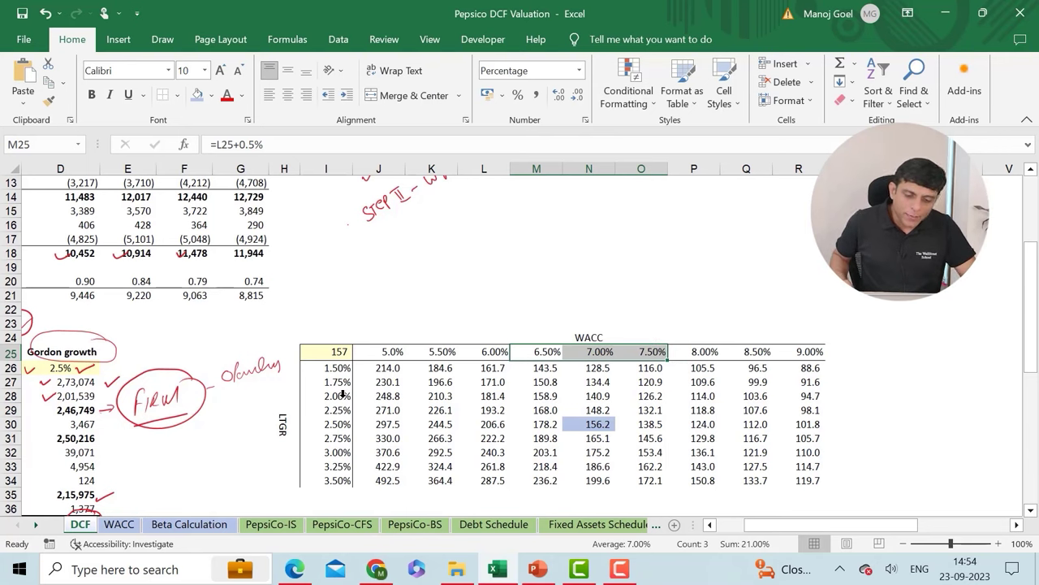
left_click_drag(344, 397, 338, 423)
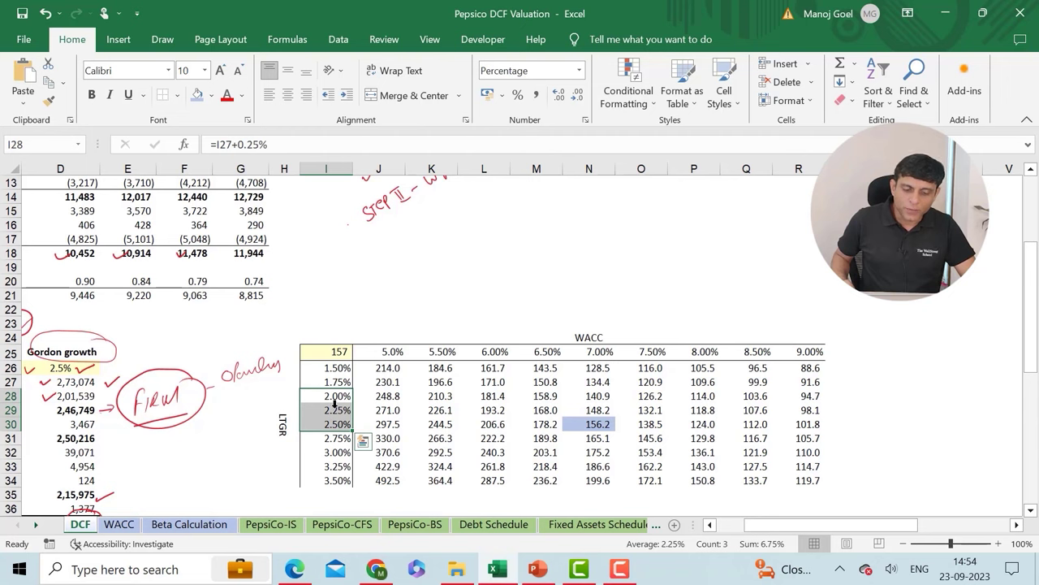
left_click_drag(334, 397, 338, 445)
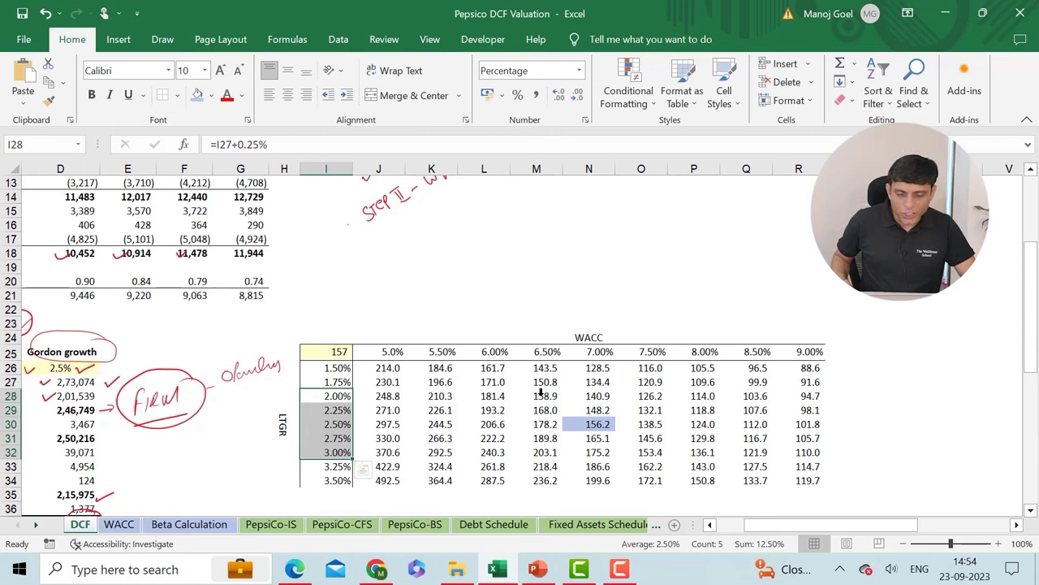
left_click_drag(540, 393, 687, 442)
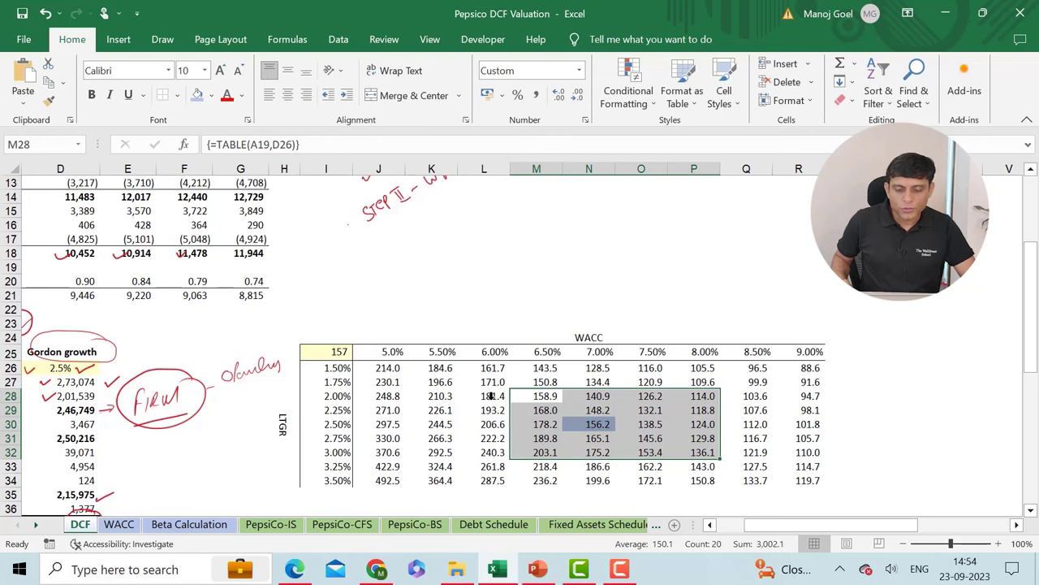
left_click_drag(491, 395, 626, 419)
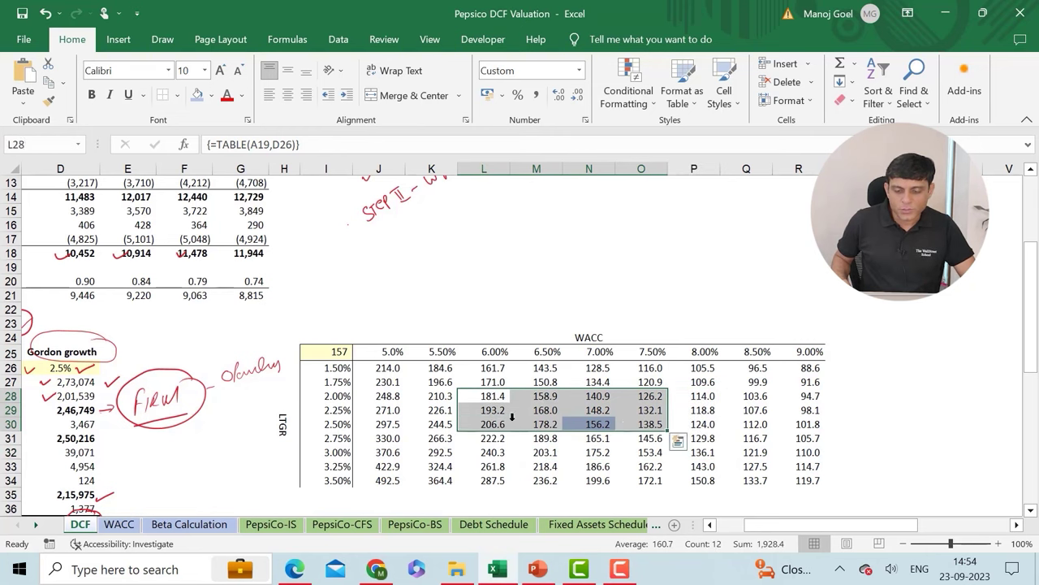
left_click_drag(535, 395, 622, 450)
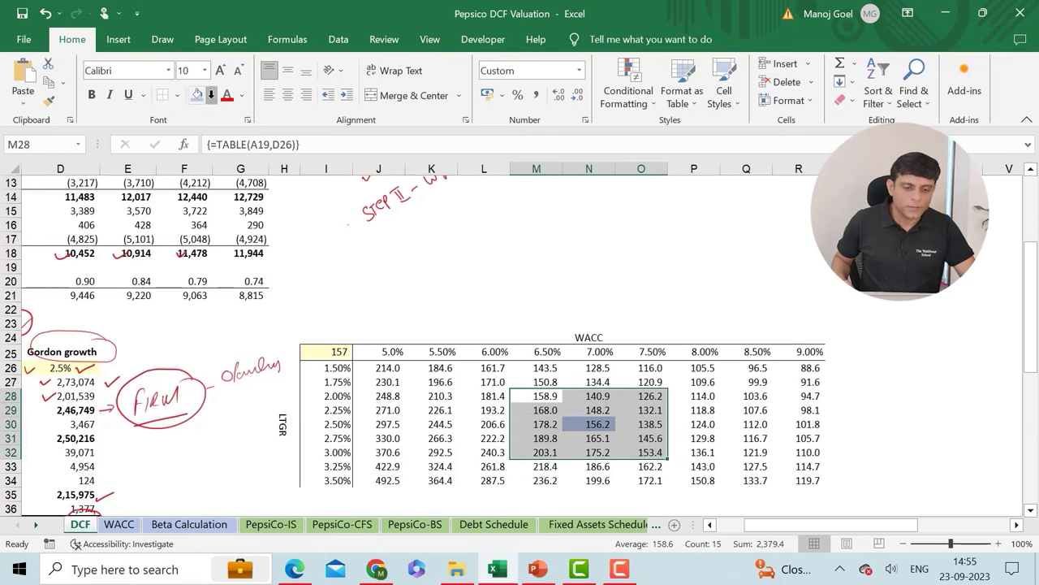
left_click(211, 95)
left_click(196, 258)
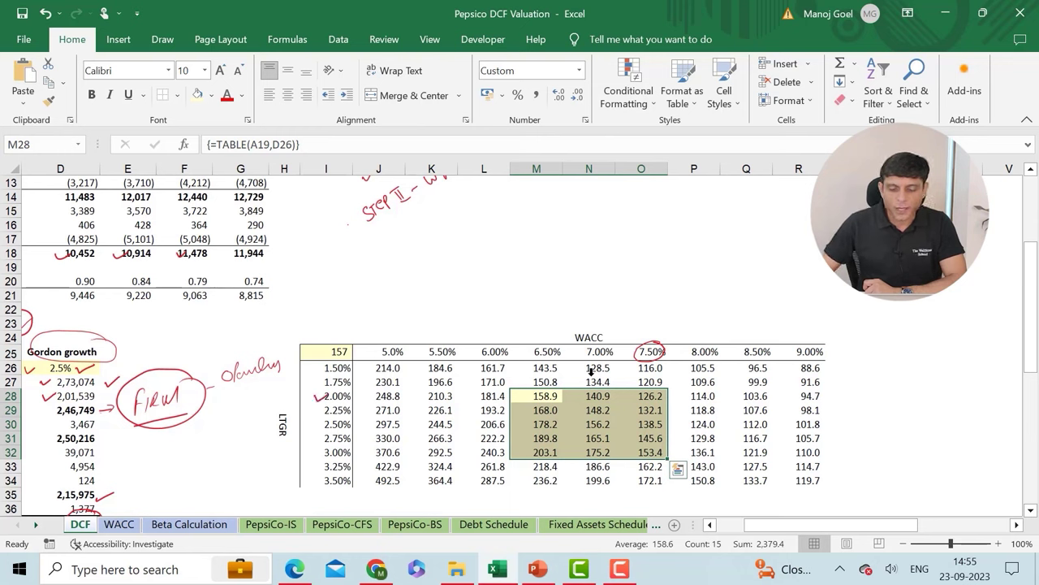
Circle in red the value 126.2, the 6.50% WACC header, the 3.00% LTGR label and the value 203.1
left_click_drag(647, 390, 663, 393)
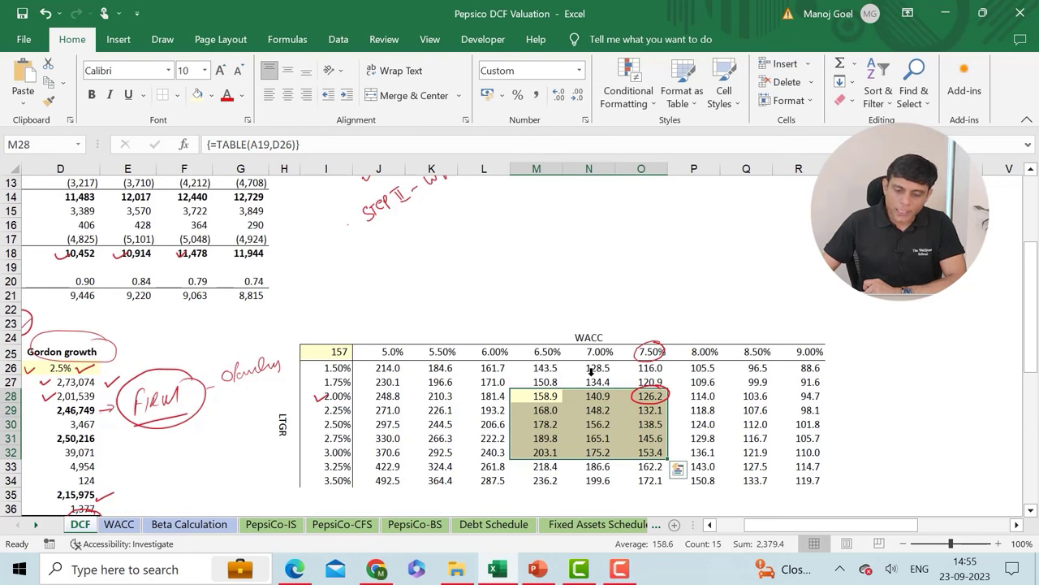
left_click_drag(530, 348, 560, 361)
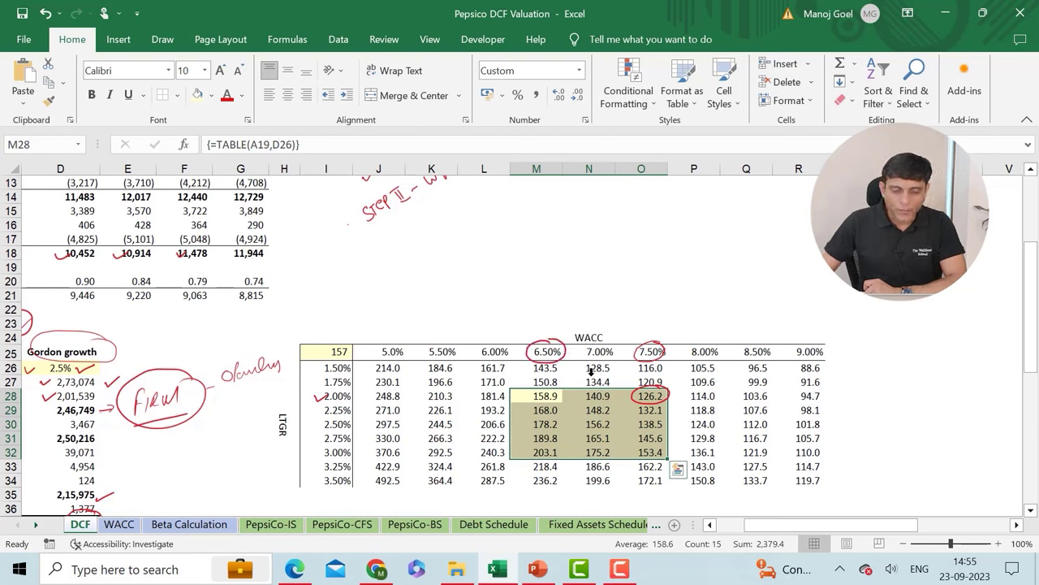
left_click_drag(333, 443, 350, 449)
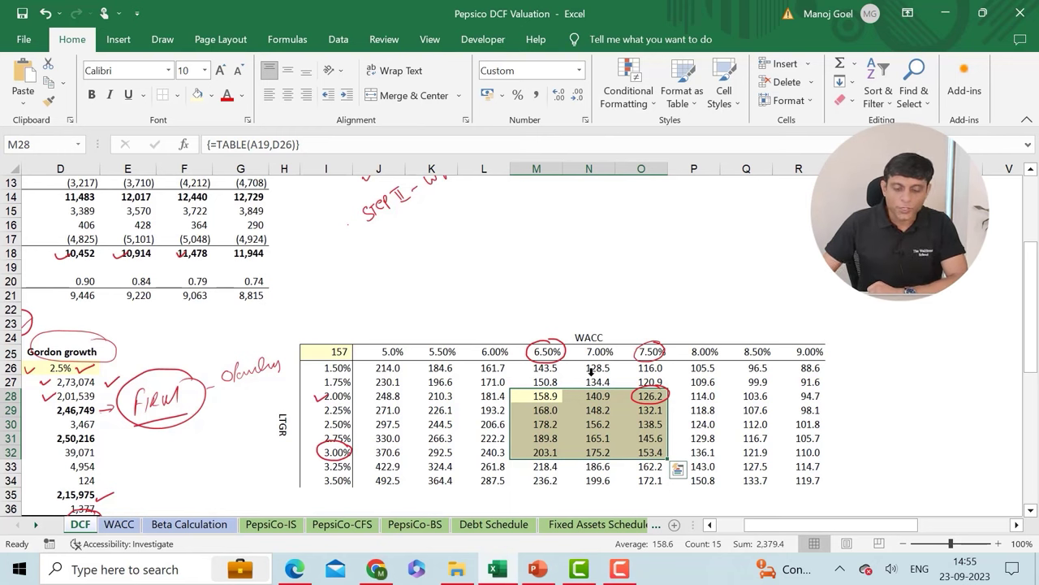
left_click_drag(545, 445, 562, 460)
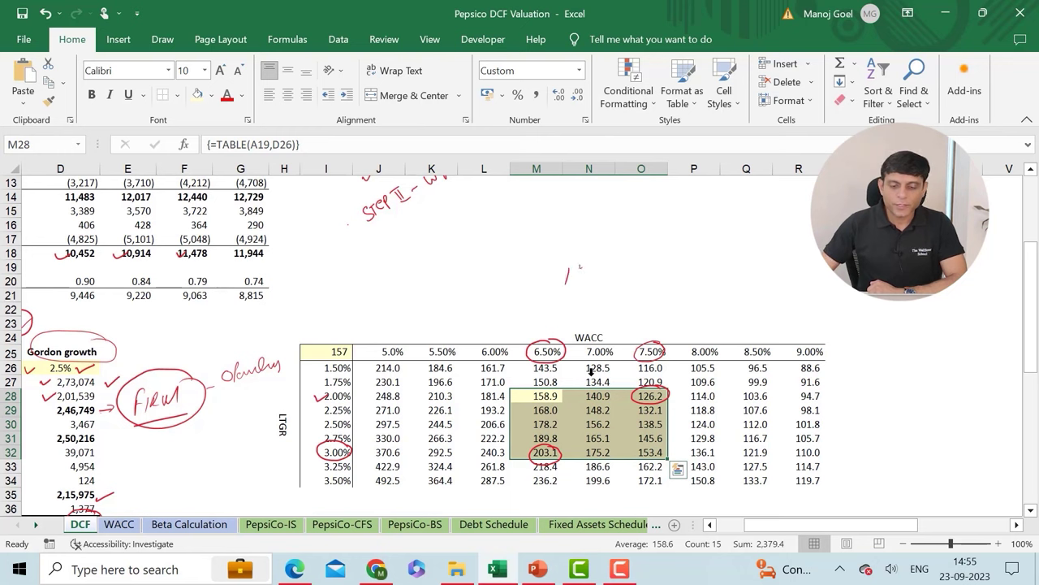
Handwrite the value range 126 – 203 in red above the sensitivity table and underline it with a wavy line
left_click_drag(576, 269, 596, 281)
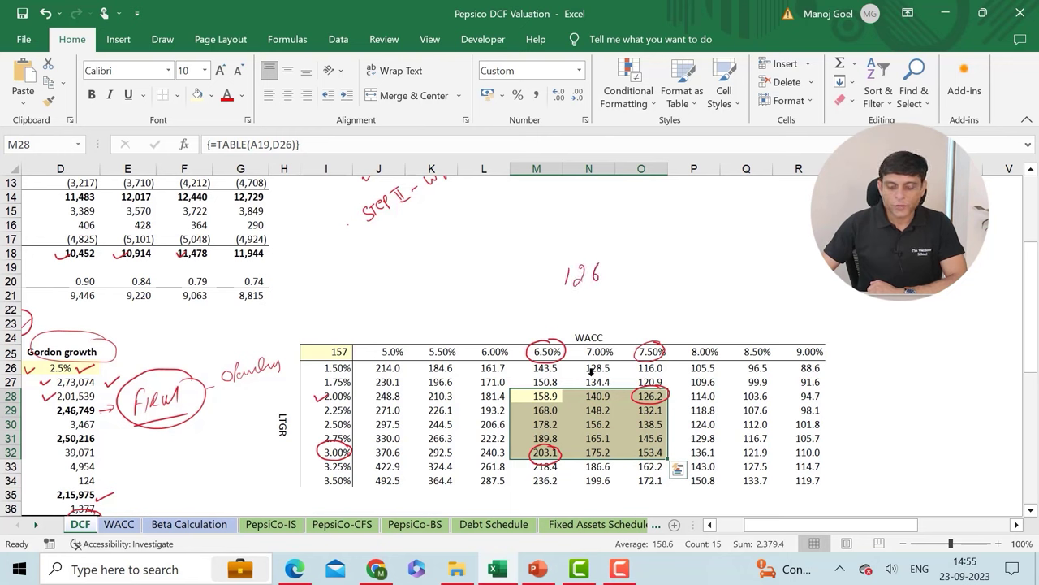
mouse_move(649, 258)
left_mouse_down()
mouse_move(661, 280)
mouse_move(666, 265)
left_mouse_up()
left_click_drag(679, 258, 680, 272)
left_click_drag(573, 291, 677, 277)
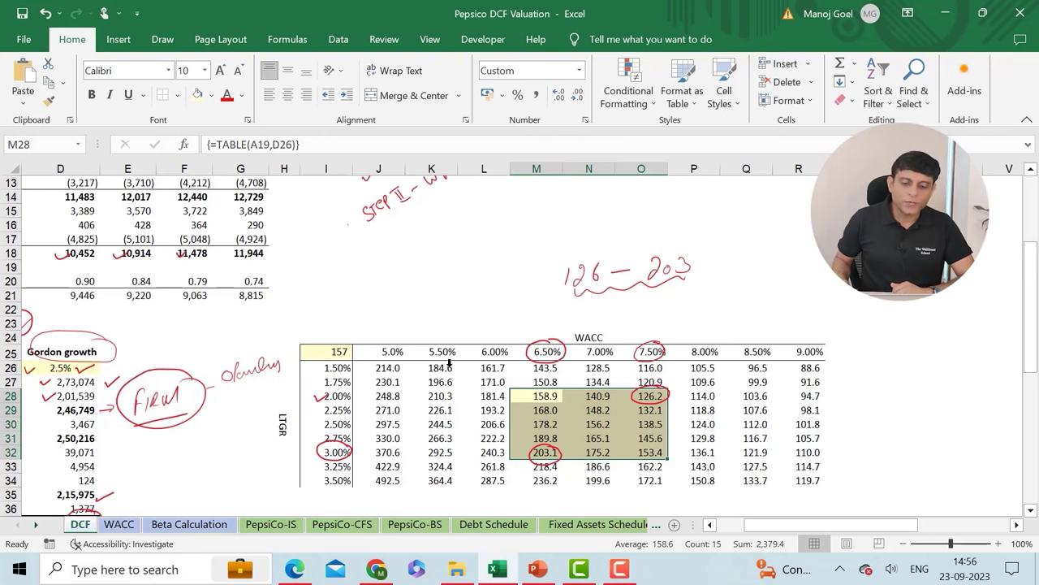
Examine the empty WACC versus Exit Multiple table, covering its WACC row, its multiple column and the full grid I39:R48
scroll(447, 361, "down", 5)
scroll(135, 374, "down", 2)
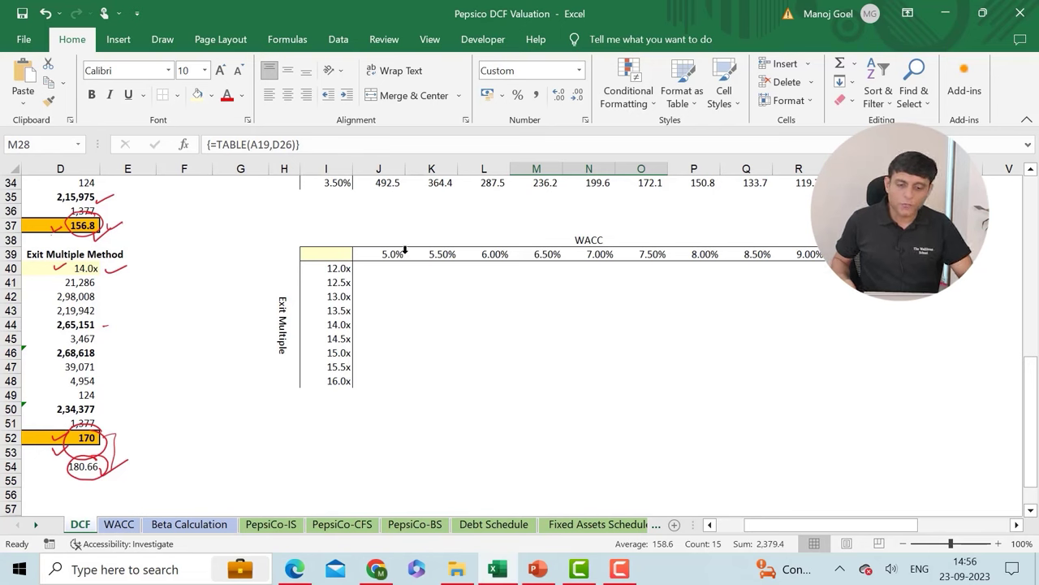
left_click_drag(406, 251, 404, 262)
key("ctrl+shift+Right")
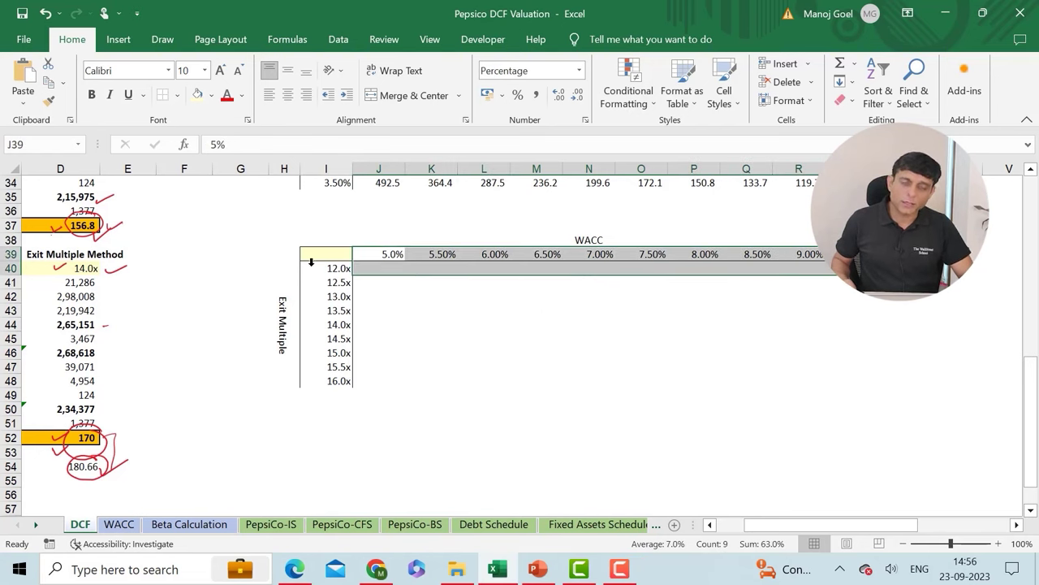
left_click_drag(321, 268, 324, 381)
left_click_drag(333, 254, 800, 381)
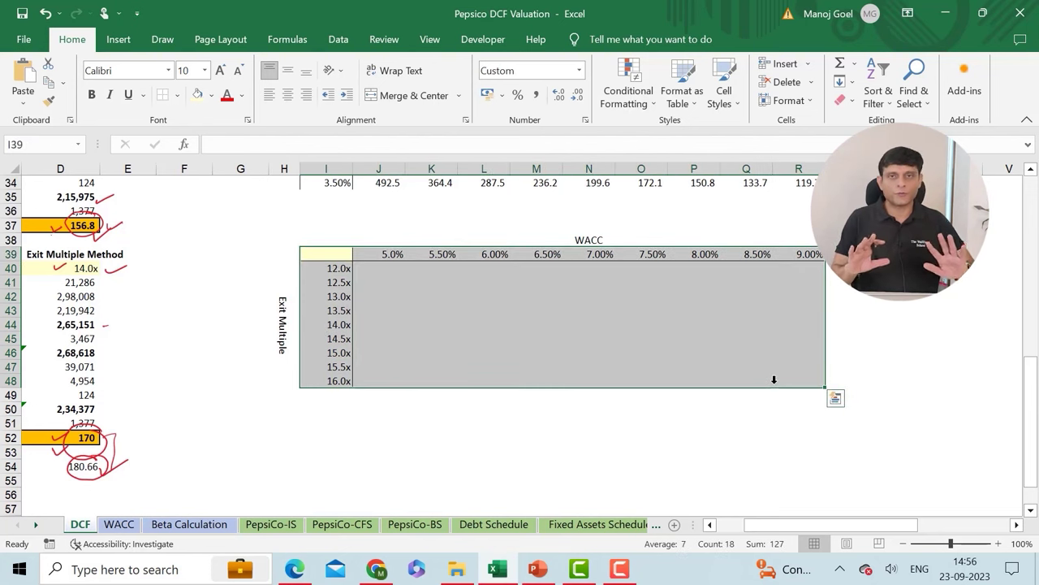